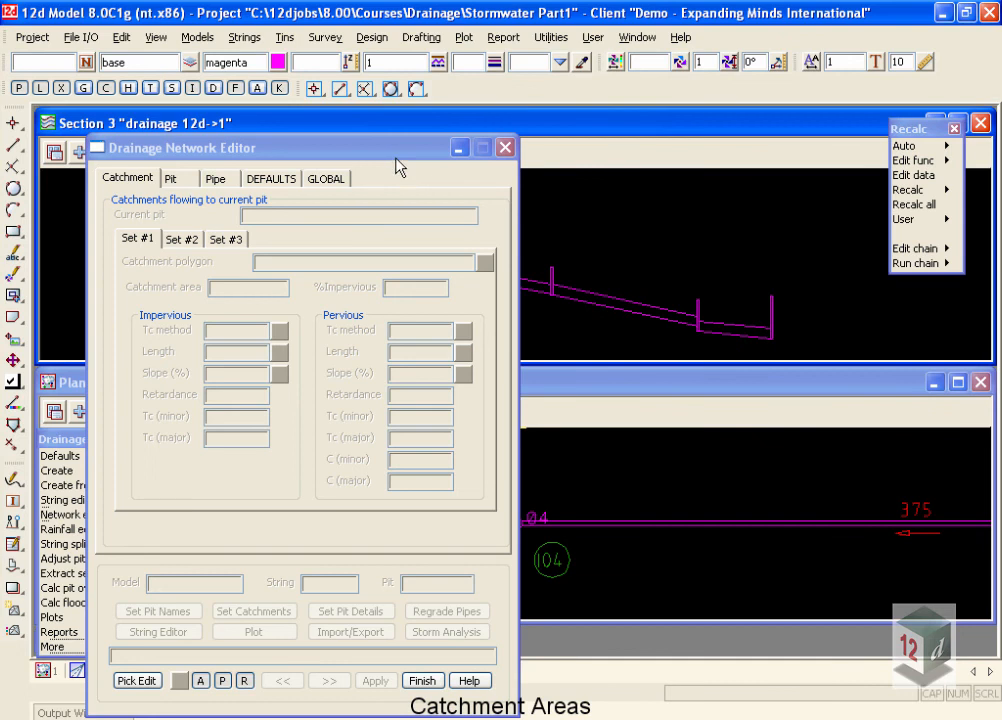
Step: Pick pit I05 at the upstream end of drainage string 2 in the plan view for network editing
{"action": "scroll", "coordinate": [693, 539], "scroll_direction": "down", "scroll_amount": 3}
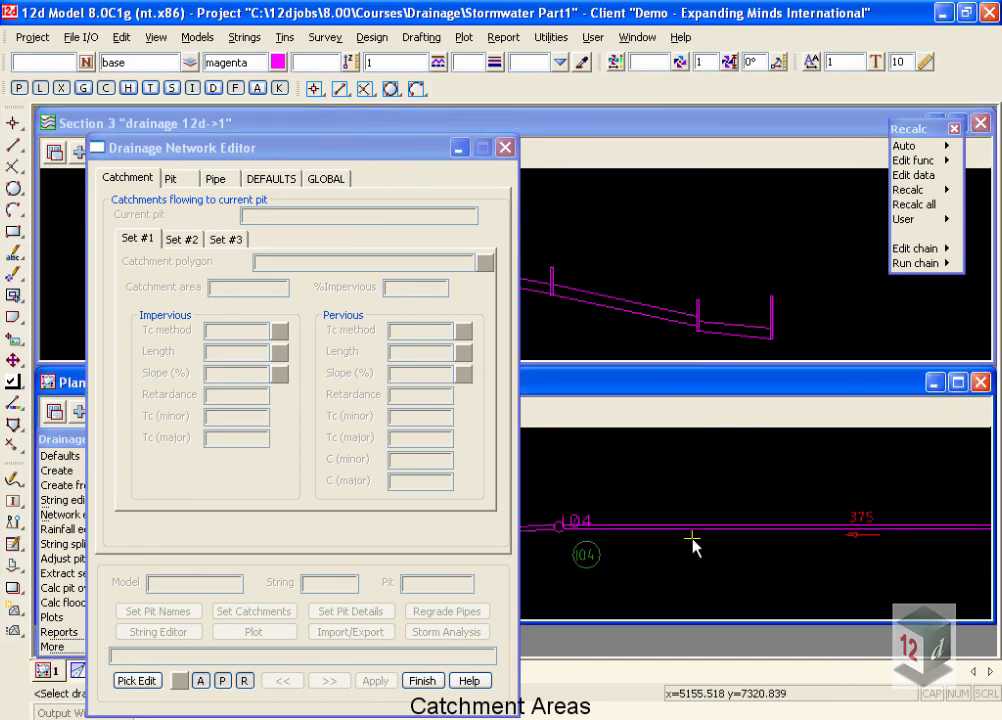
{"action": "scroll", "coordinate": [651, 501], "scroll_direction": "down", "scroll_amount": 2}
{"action": "scroll", "coordinate": [584, 503], "scroll_direction": "down", "scroll_amount": 2}
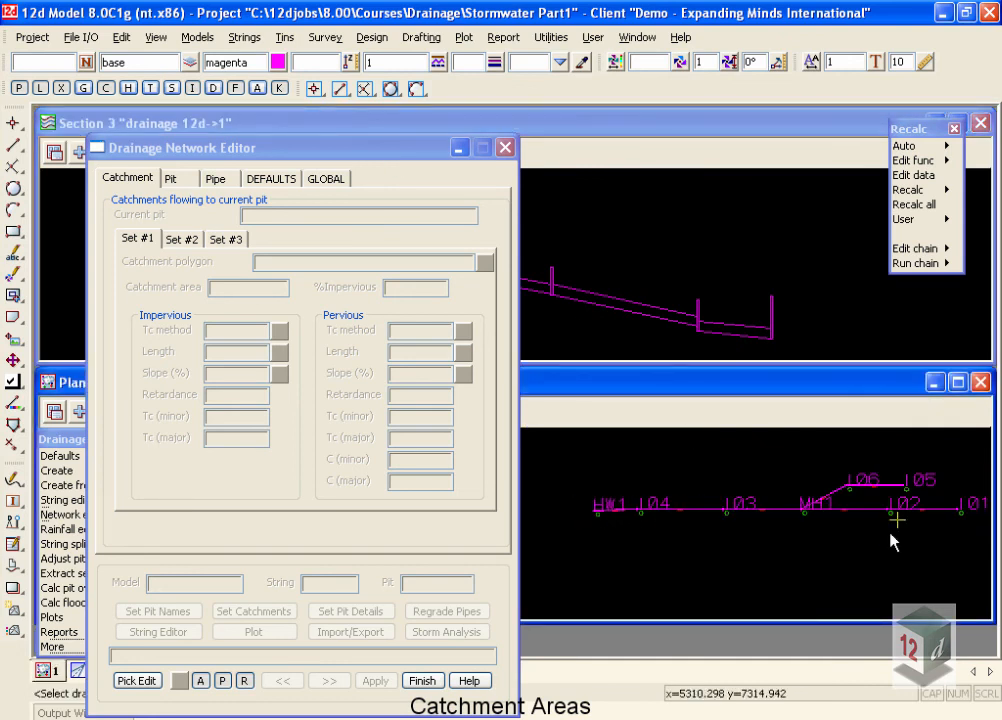
{"action": "scroll", "coordinate": [914, 500], "scroll_direction": "up", "scroll_amount": 2}
{"action": "left_click", "coordinate": [892, 474]}
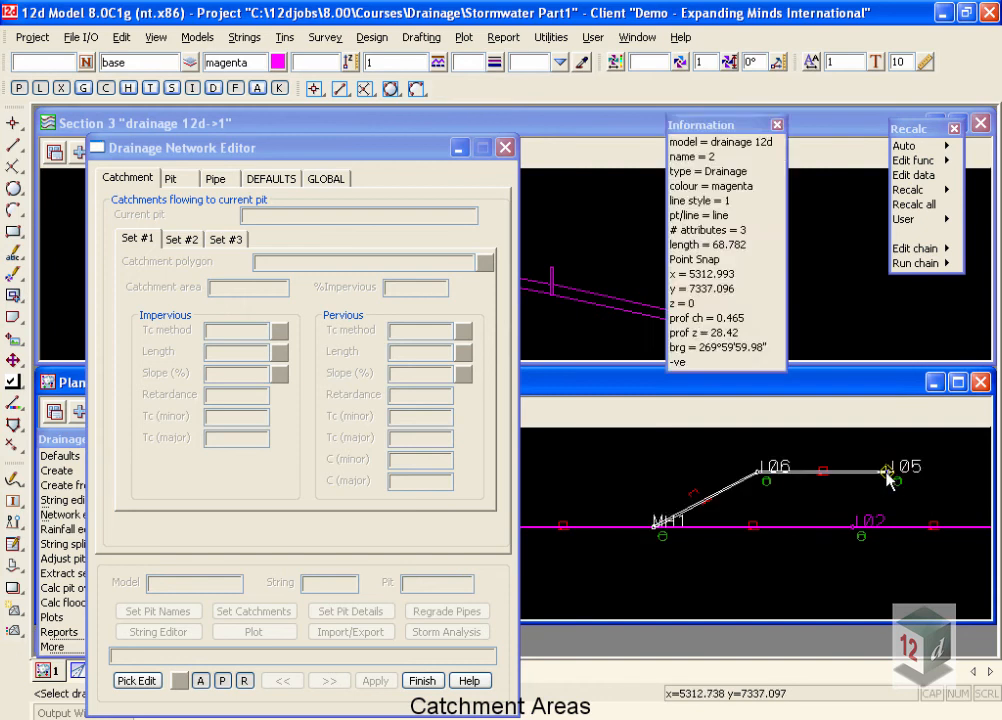
{"action": "left_click", "coordinate": [881, 477]}
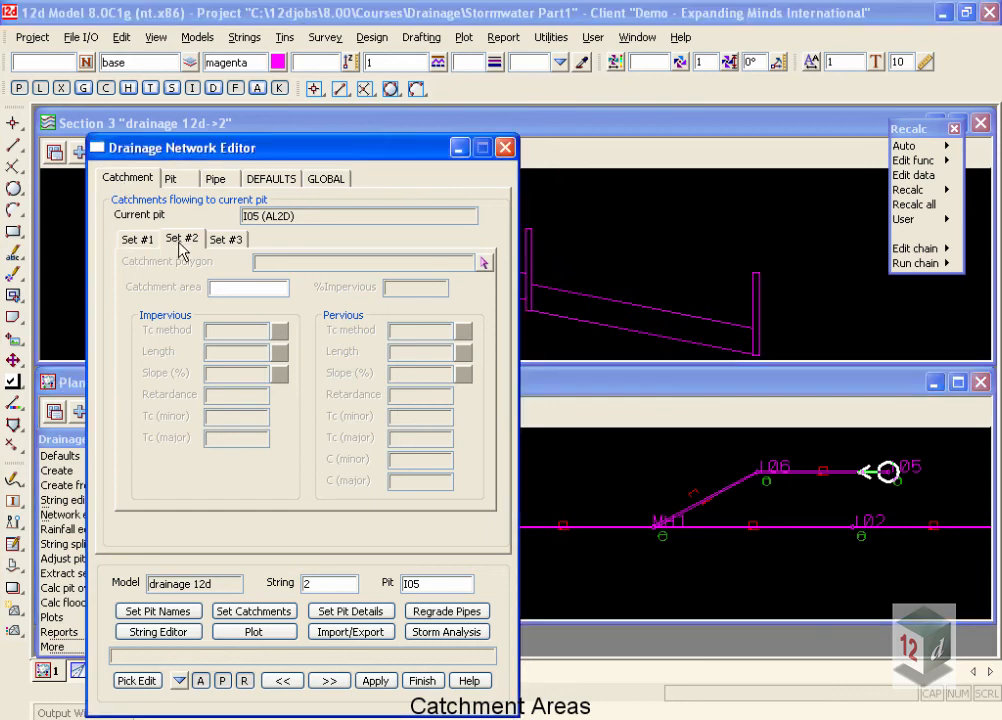
Step: Look through the catchment sets of pit I05 and set the Set #1 catchment area to 0.1
{"action": "left_click", "coordinate": [221, 240]}
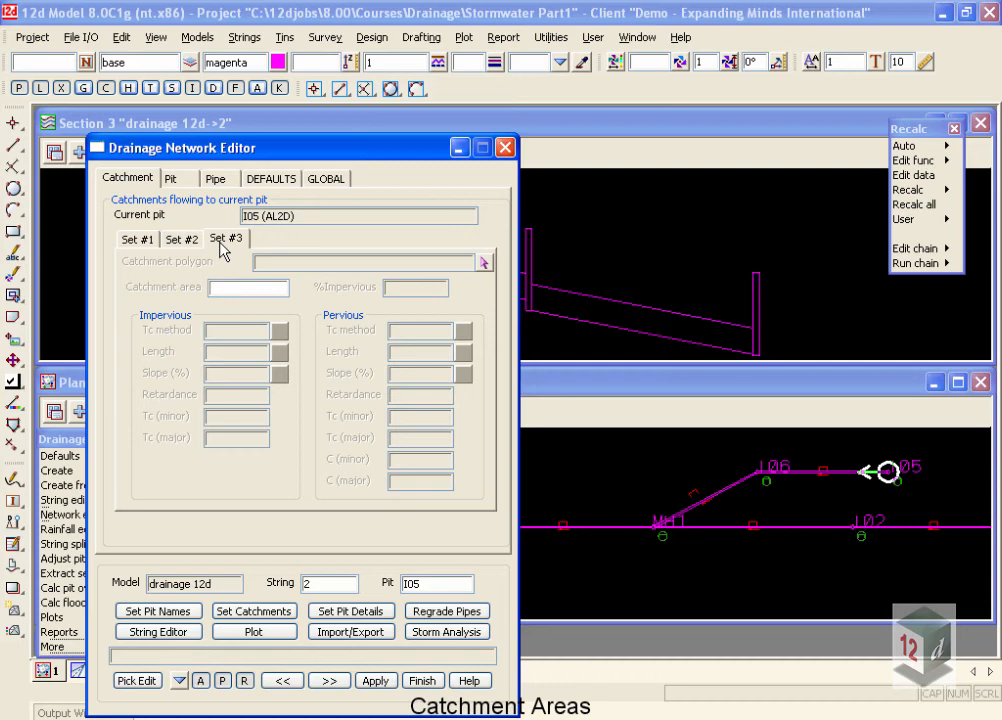
{"action": "left_click", "coordinate": [180, 240]}
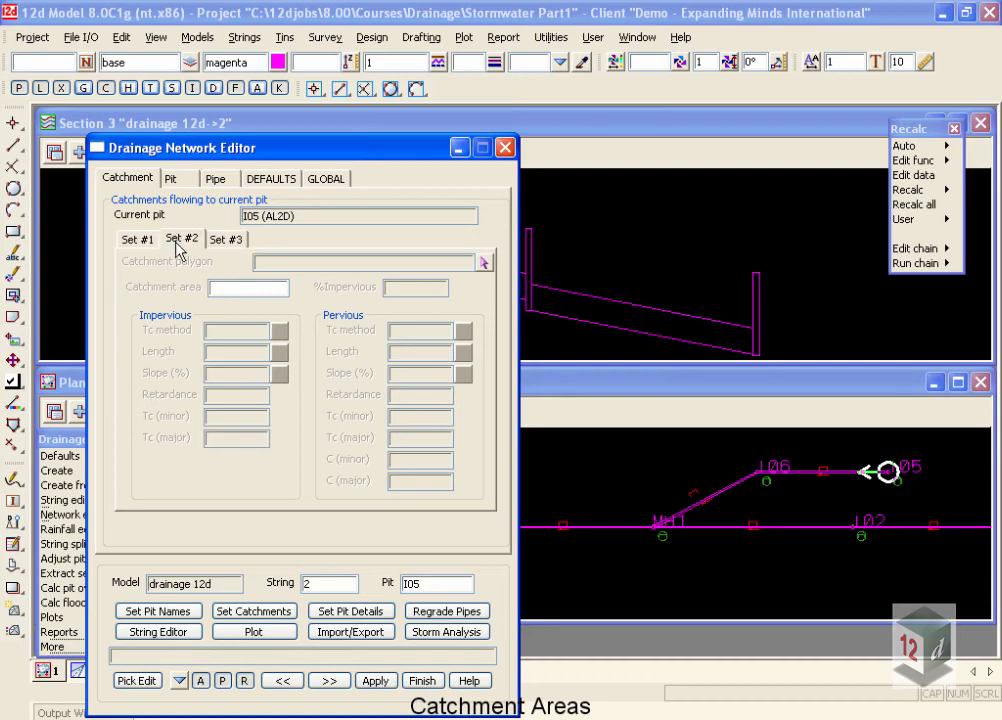
{"action": "left_click", "coordinate": [137, 241]}
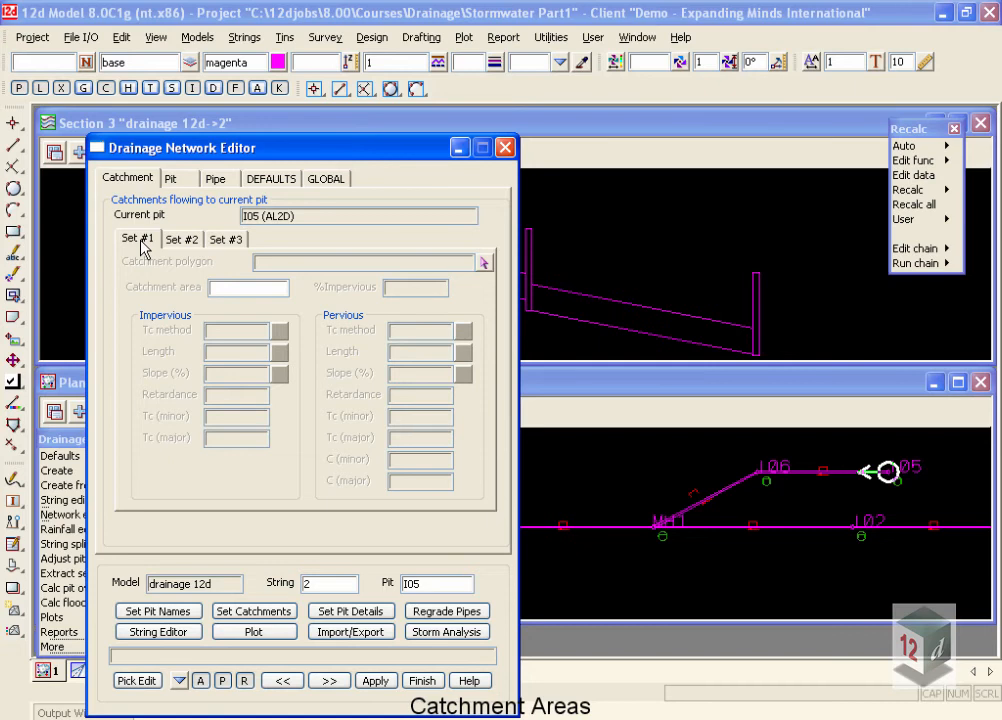
{"action": "left_click", "coordinate": [235, 289]}
{"action": "type", "text": "0."}
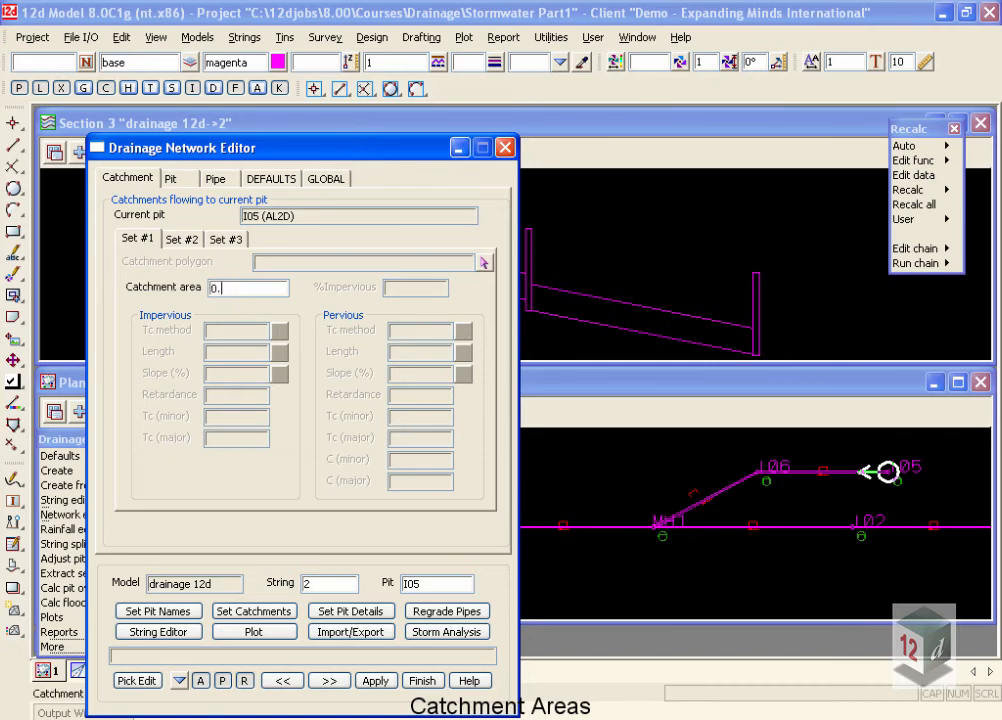
{"action": "type", "text": "1"}
Step: Examine whether the catchment sets accept input for manhole MH1 and for headwall HW1
{"action": "left_click", "coordinate": [178, 681]}
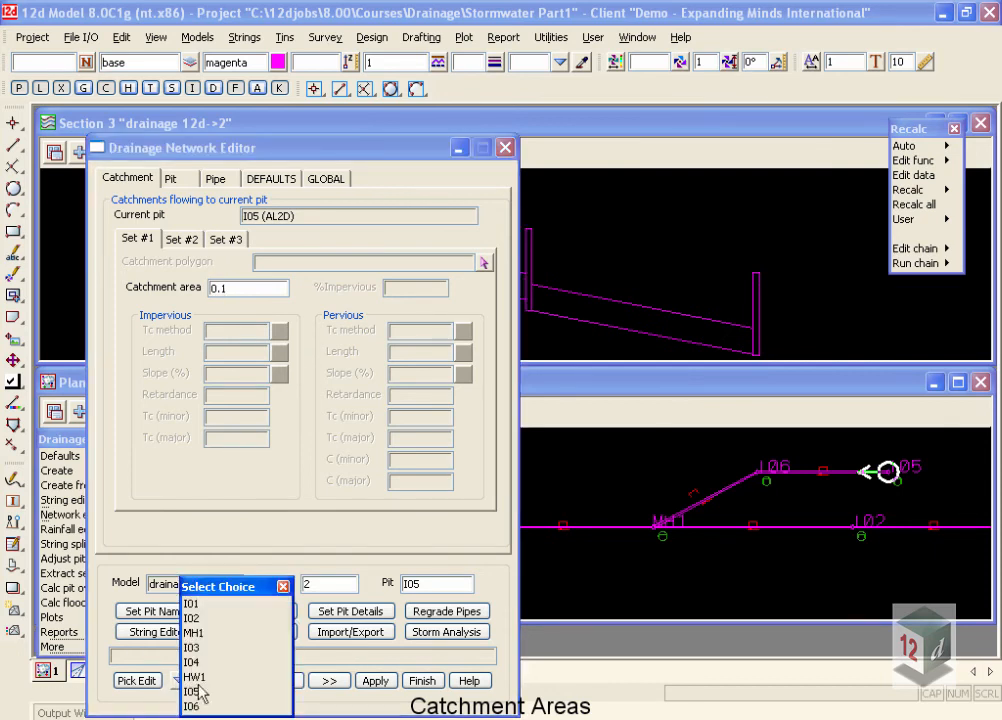
{"action": "left_click", "coordinate": [192, 633]}
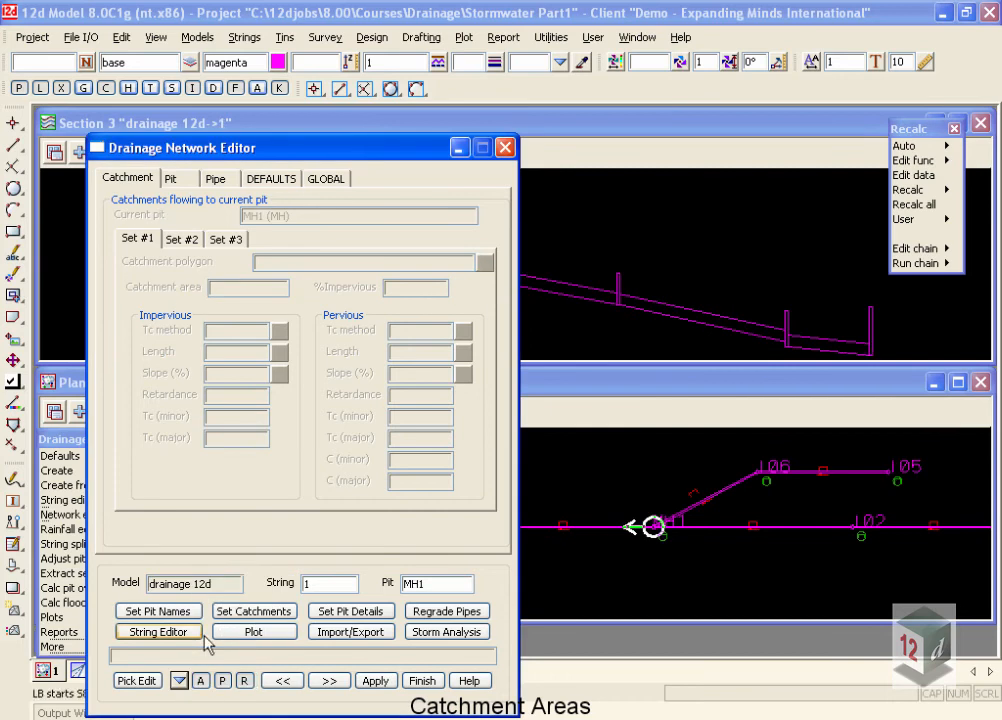
{"action": "left_click", "coordinate": [183, 240]}
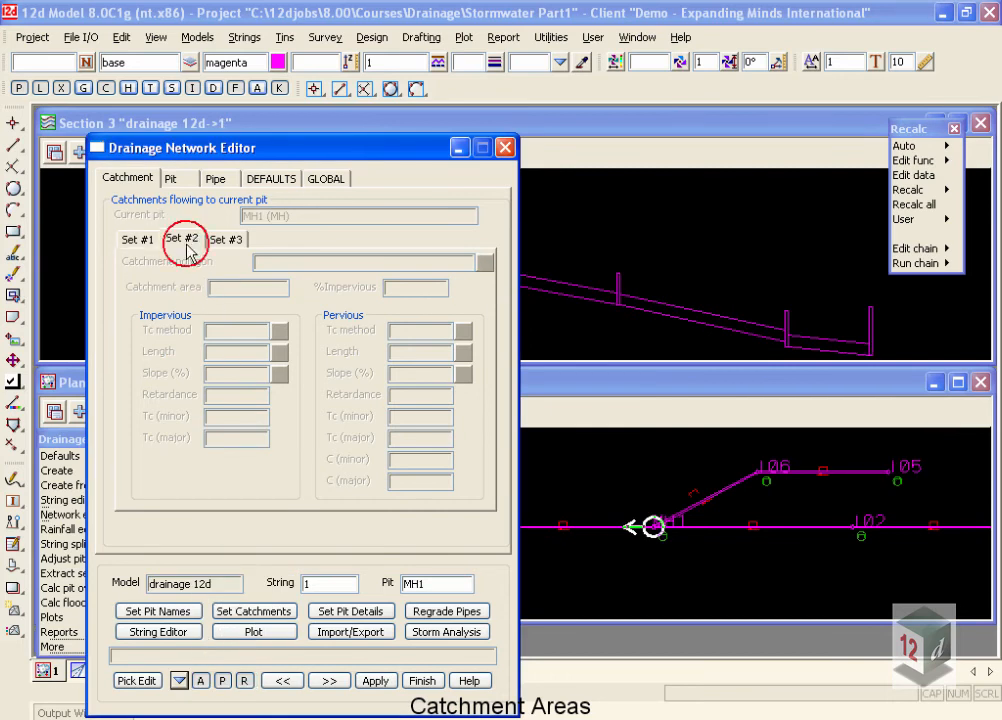
{"action": "left_click", "coordinate": [224, 243]}
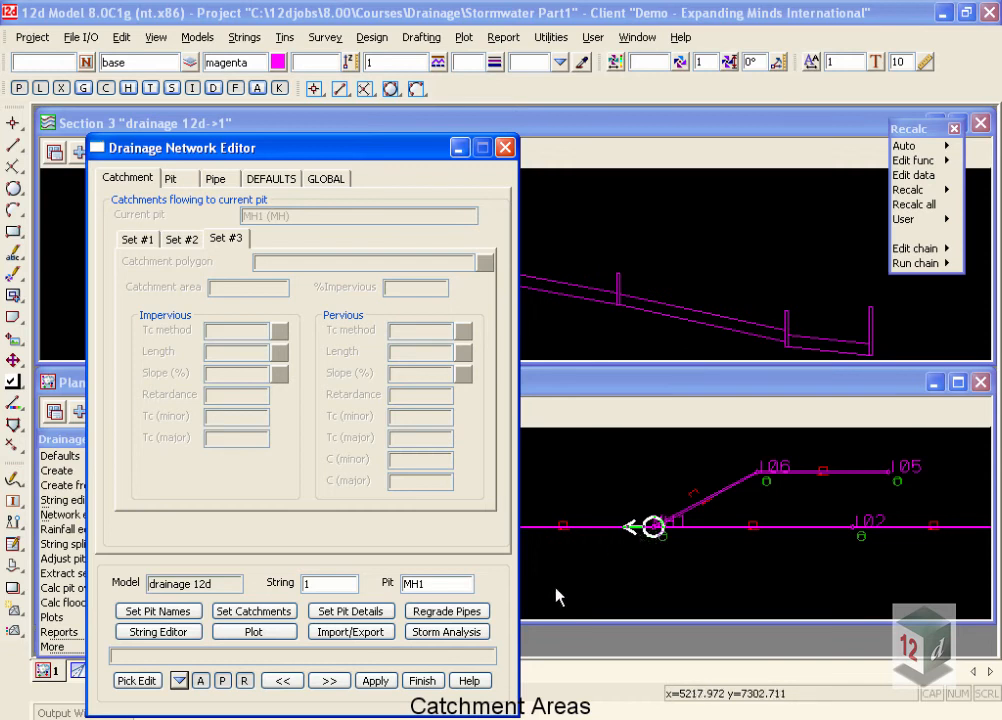
{"action": "left_click", "coordinate": [179, 682]}
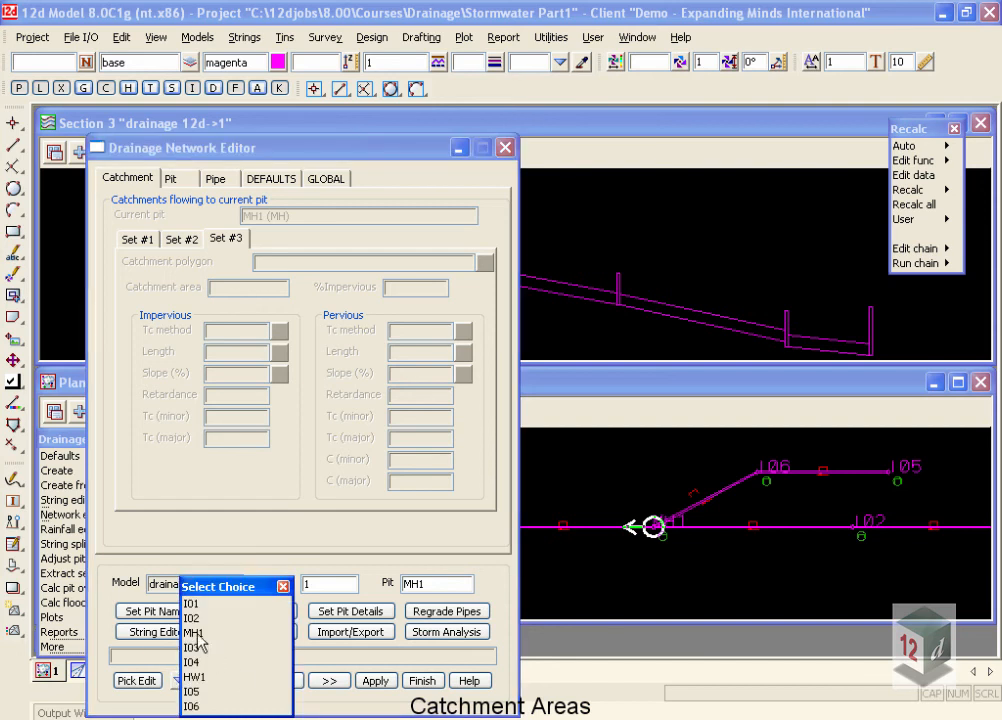
{"action": "left_click", "coordinate": [195, 677]}
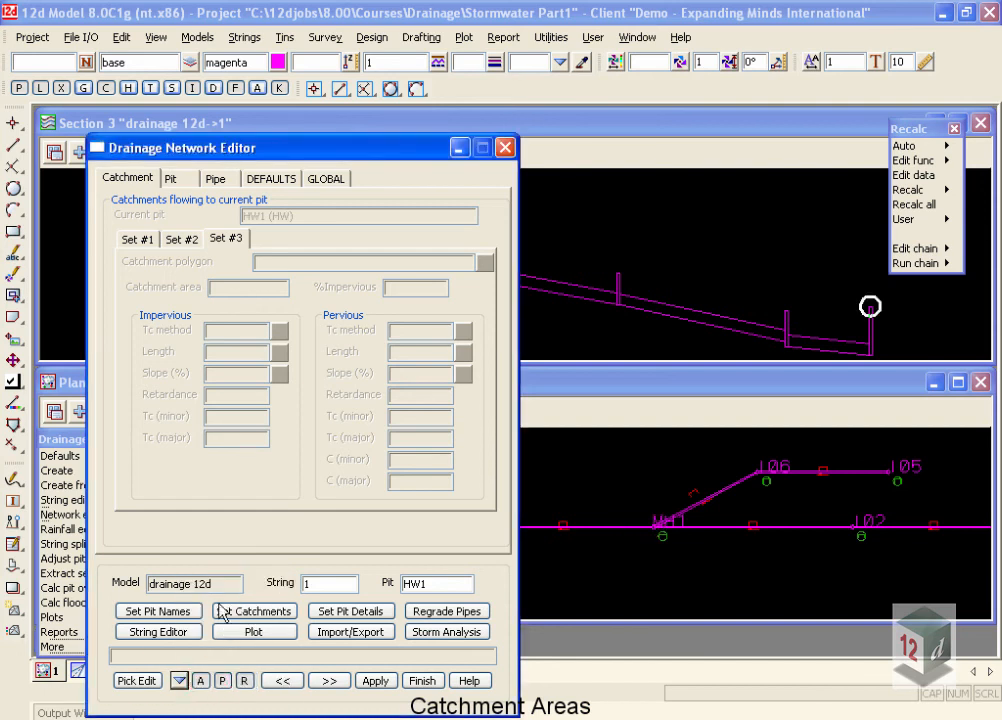
{"action": "left_click", "coordinate": [184, 239]}
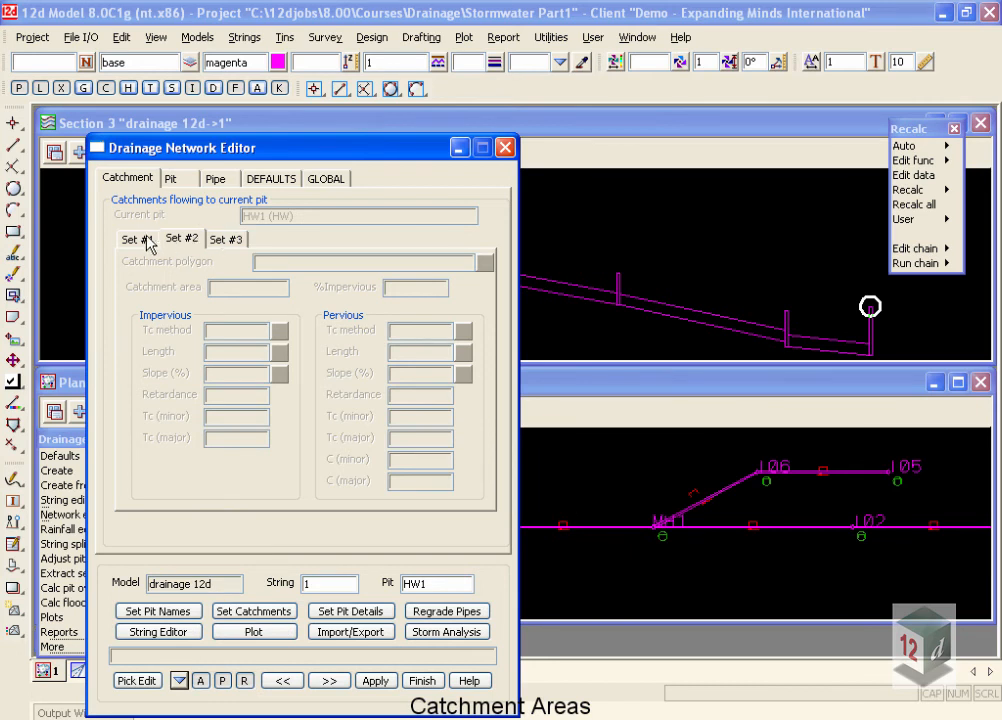
{"action": "left_click", "coordinate": [147, 242]}
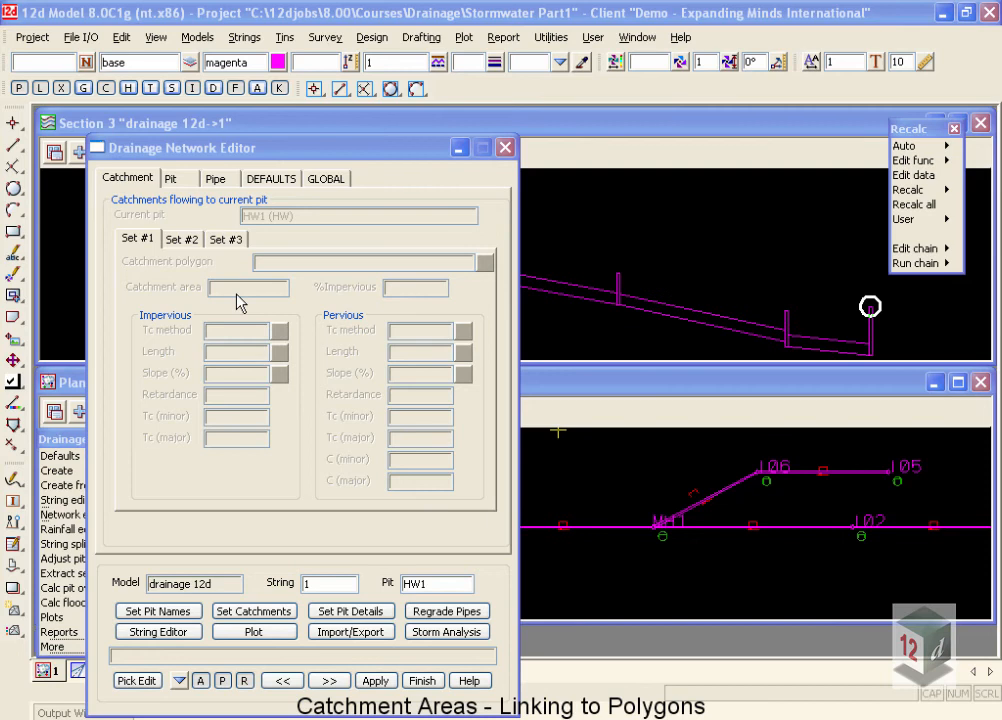
Step: Maximise the Plan 1 view and add the model "dwg d catchments" to it, showing all catchment polygons
{"action": "left_click", "coordinate": [957, 383]}
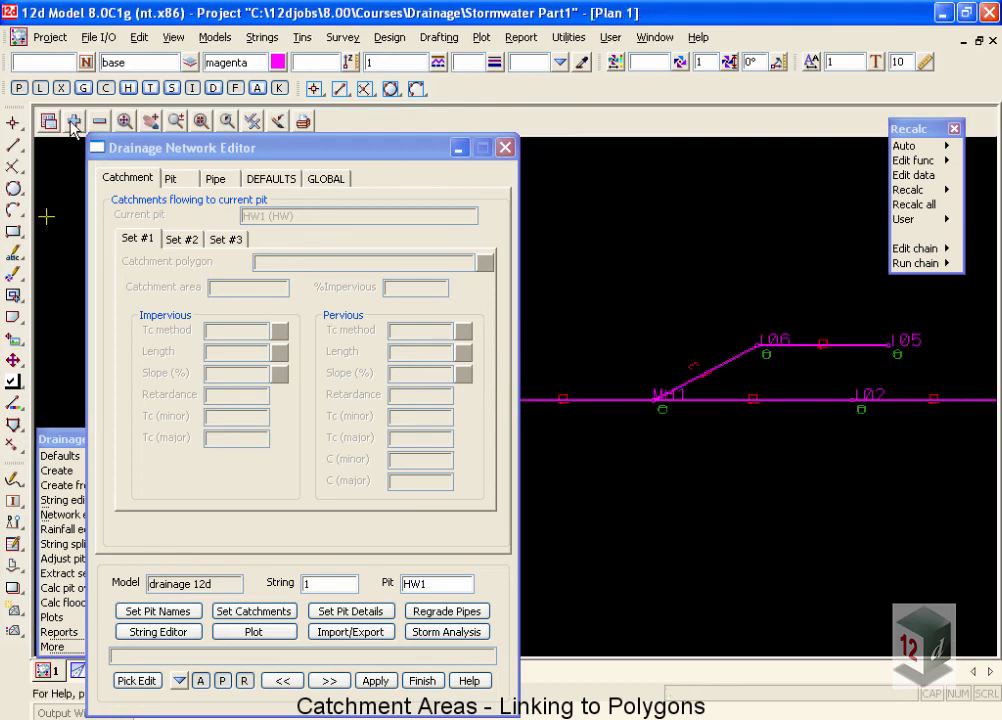
{"action": "left_click", "coordinate": [73, 125]}
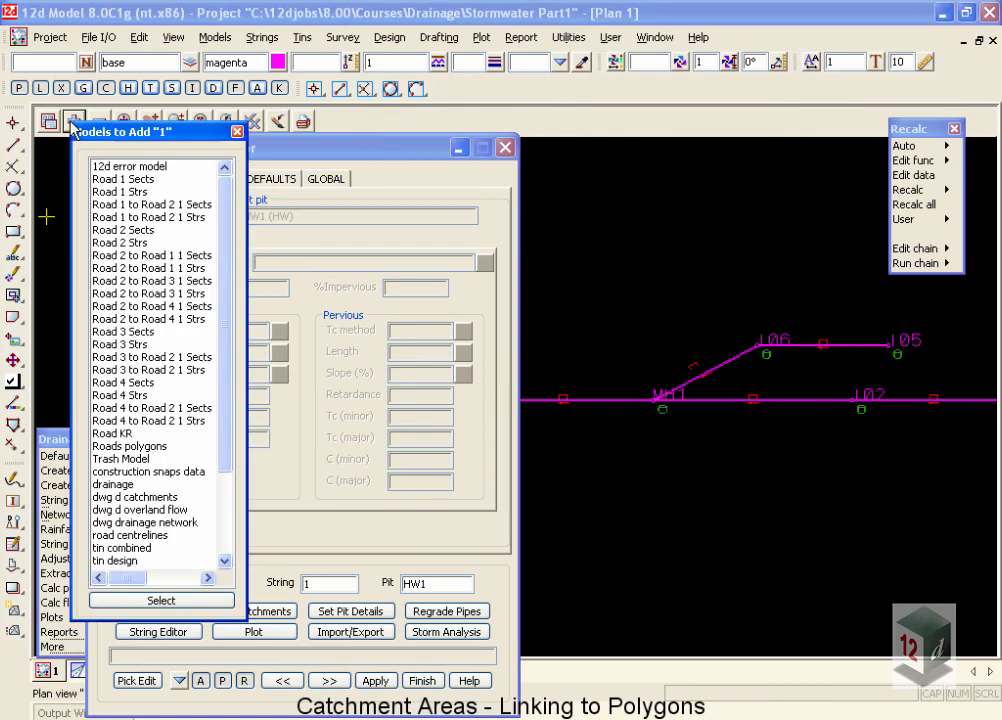
{"action": "double_click", "coordinate": [112, 505]}
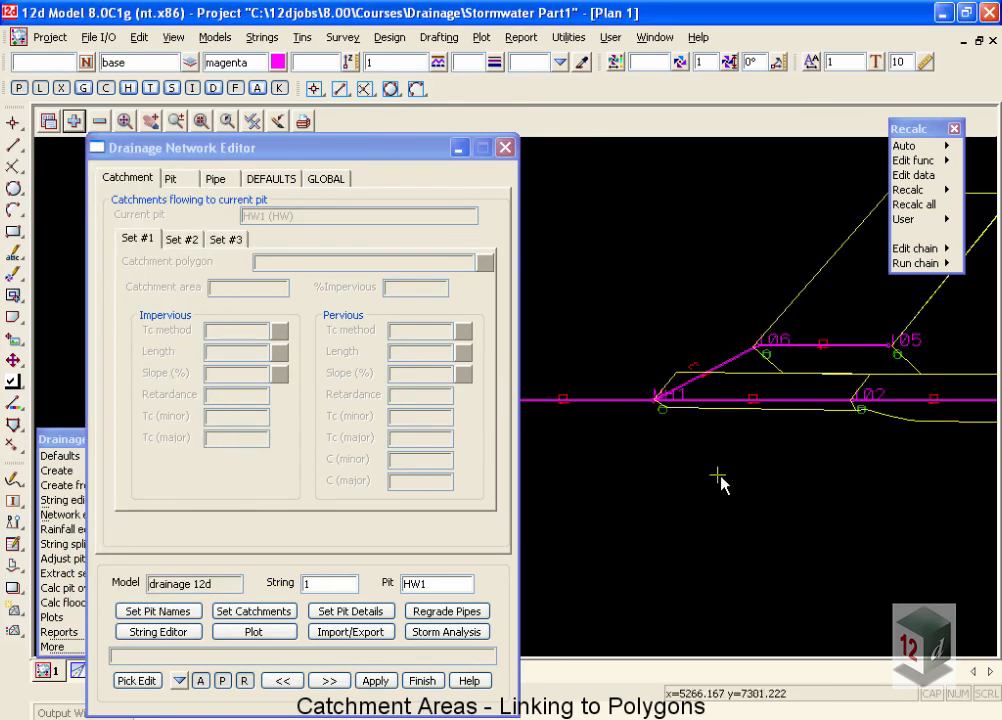
{"action": "scroll", "coordinate": [670, 508], "scroll_direction": "down", "scroll_amount": 1}
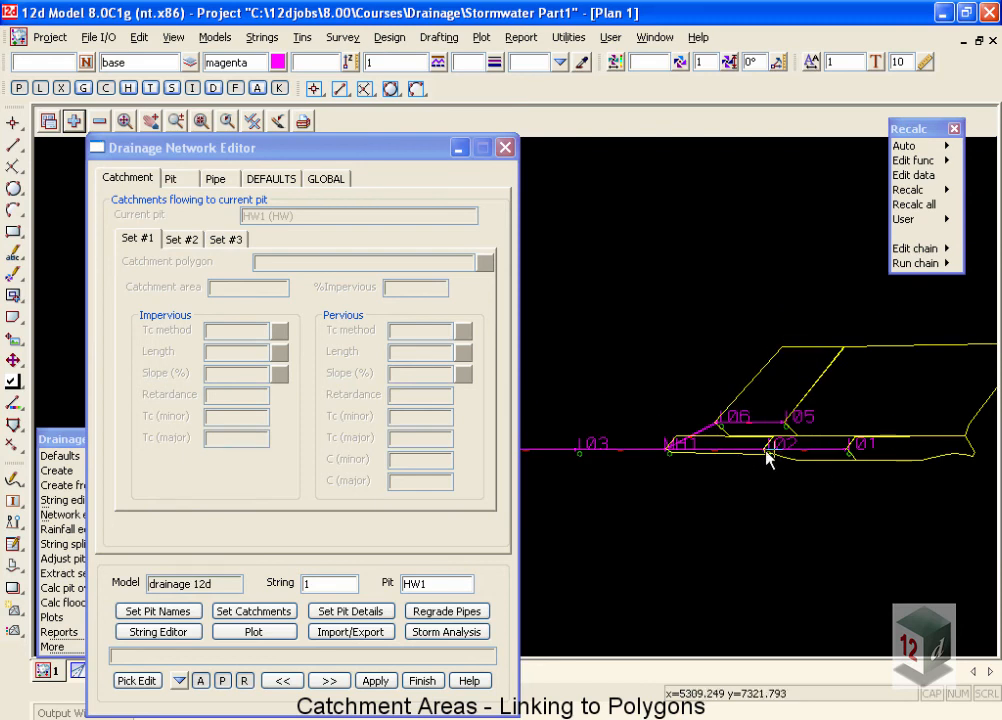
{"action": "scroll", "coordinate": [701, 417], "scroll_direction": "down", "scroll_amount": 2}
{"action": "scroll", "coordinate": [848, 431], "scroll_direction": "up", "scroll_amount": 2}
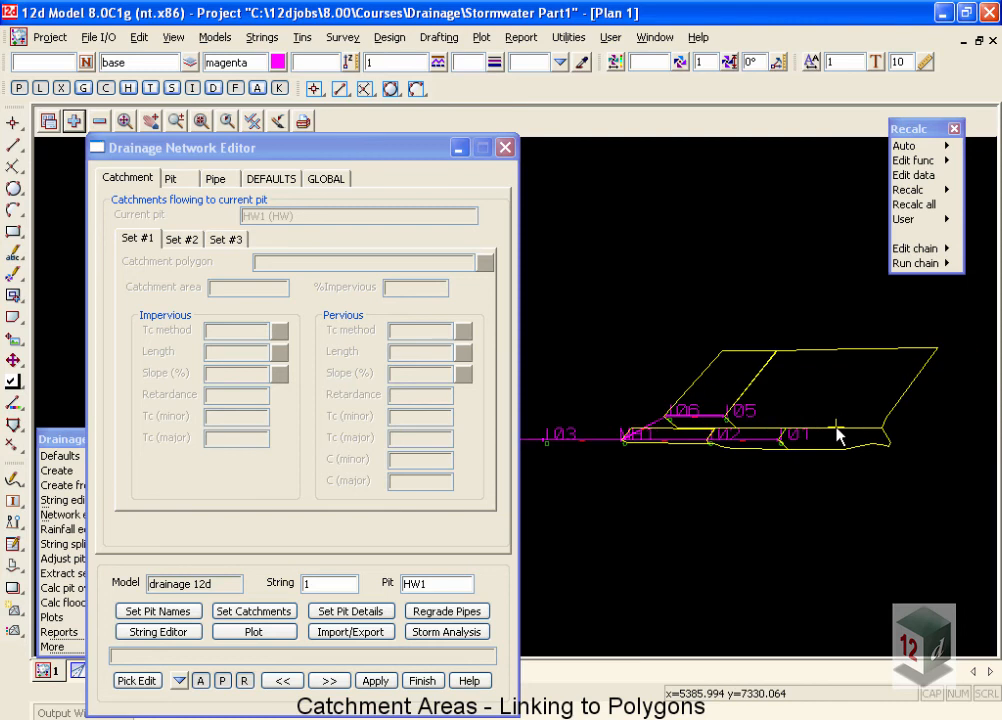
{"action": "scroll", "coordinate": [838, 437], "scroll_direction": "up", "scroll_amount": 1}
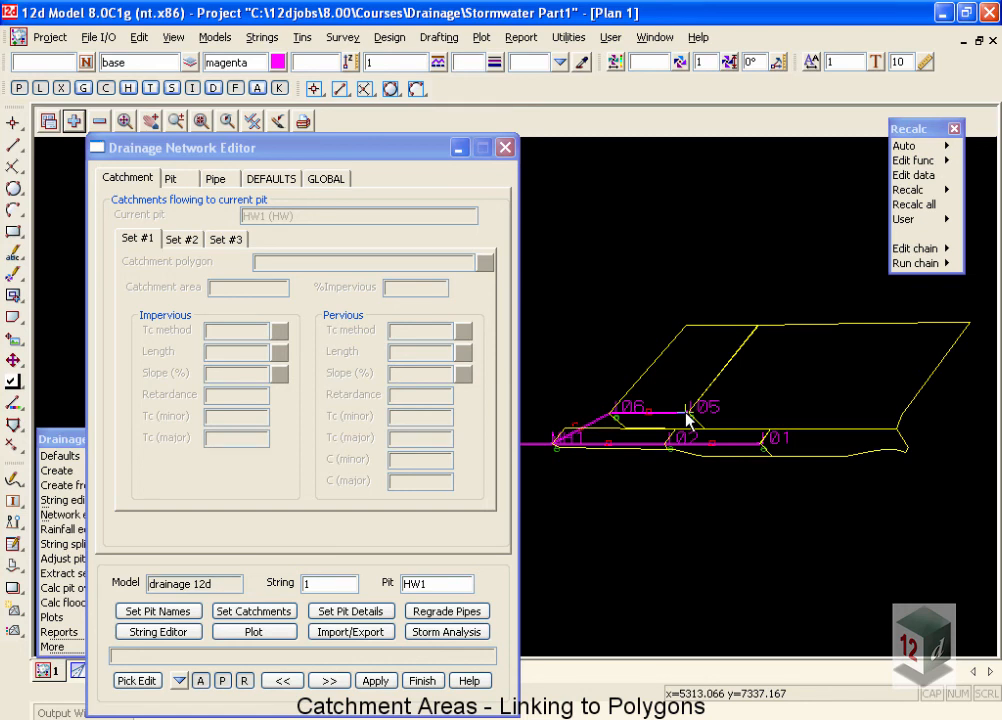
Step: Name the global catchment file "my catchments" among the utility models and open it for editing
{"action": "left_click", "coordinate": [327, 180]}
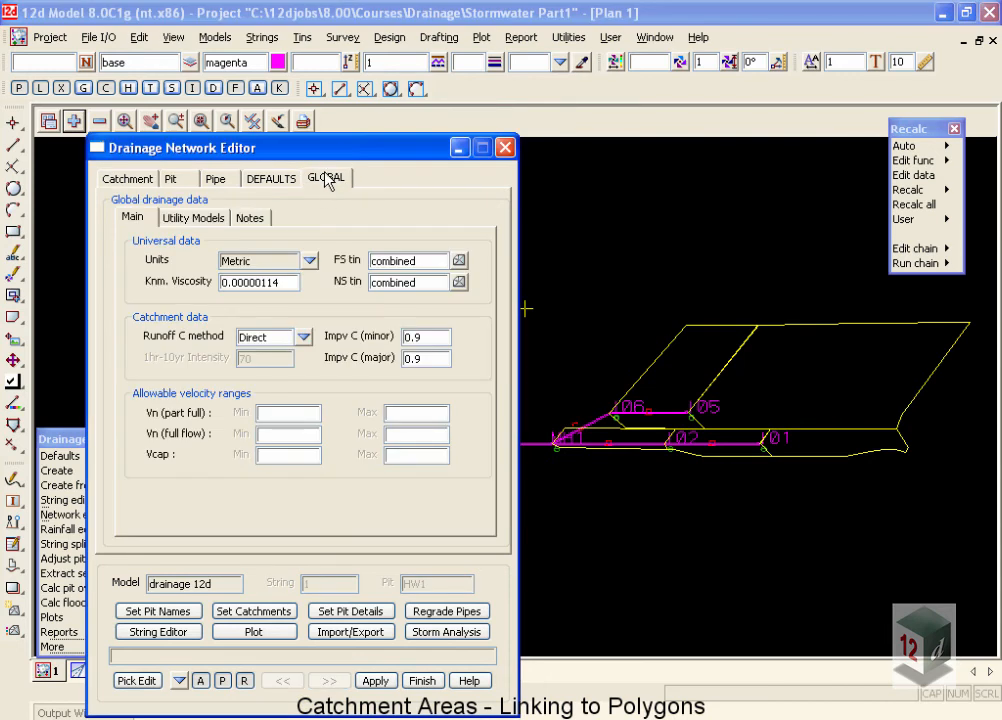
{"action": "left_click", "coordinate": [200, 218]}
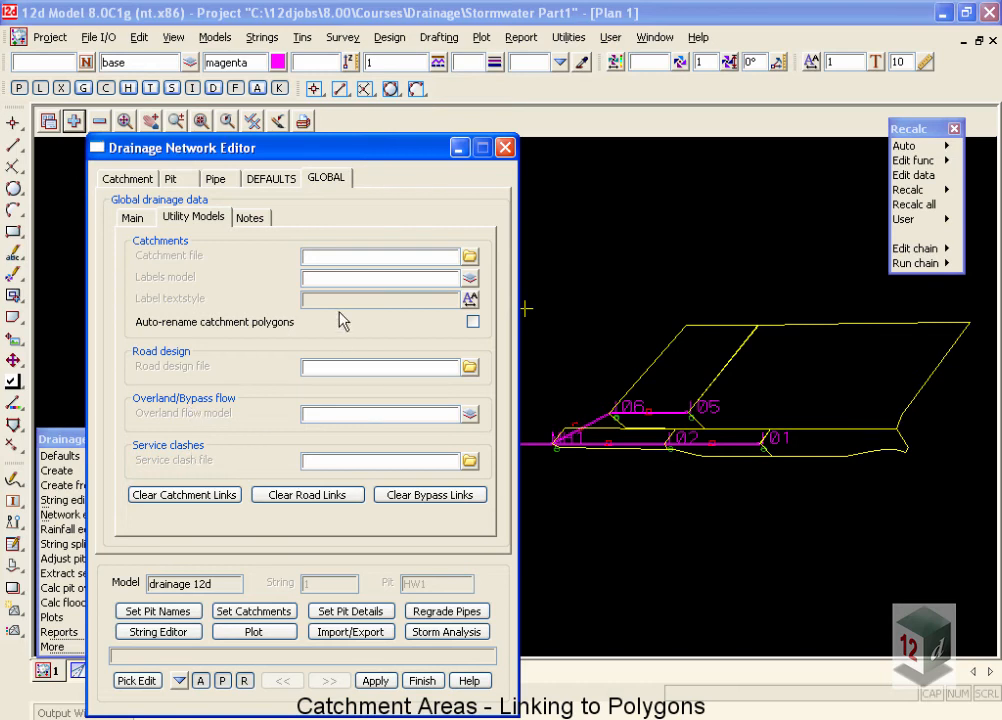
{"action": "left_click", "coordinate": [333, 256]}
{"action": "type", "text": "my cat"}
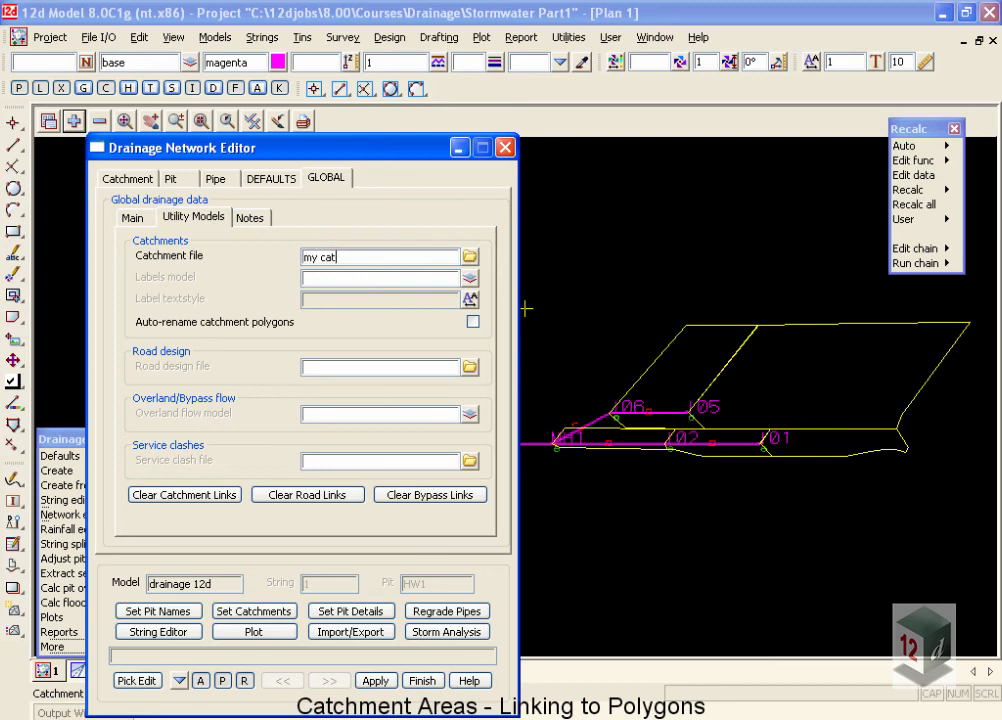
{"action": "type", "text": "chments"}
{"action": "left_click", "coordinate": [427, 252]}
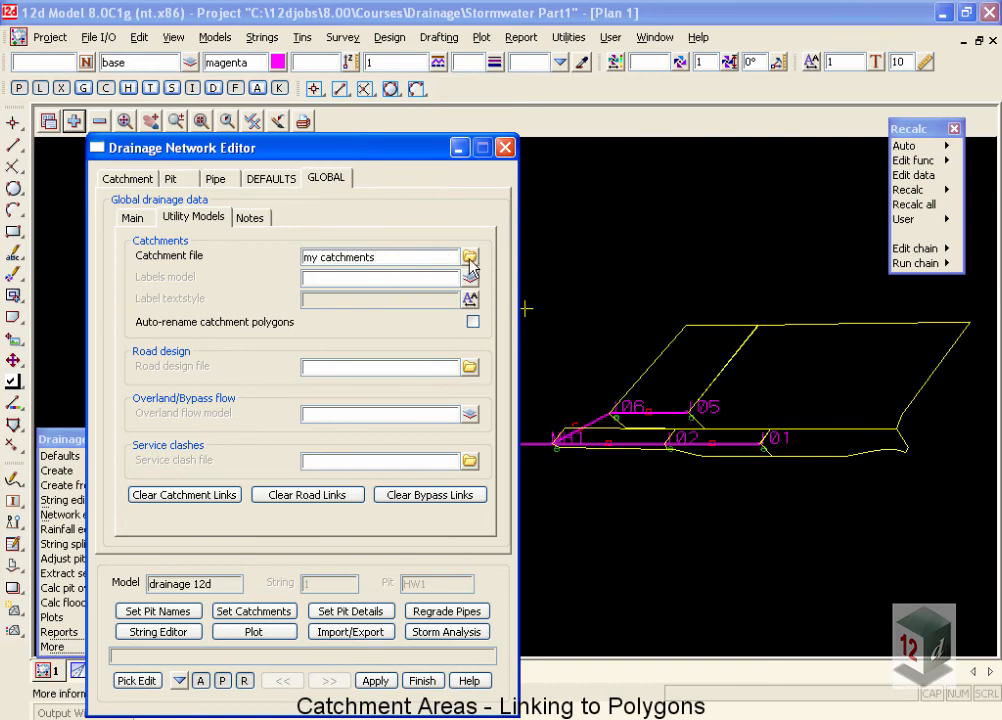
{"action": "left_click", "coordinate": [469, 260]}
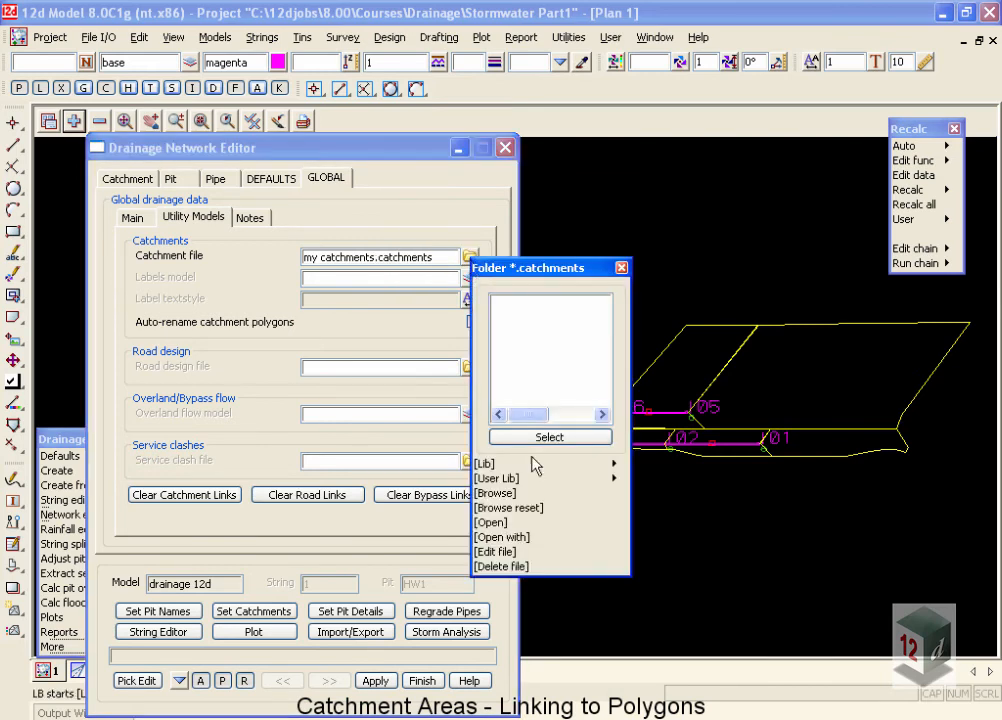
{"action": "left_click", "coordinate": [509, 522]}
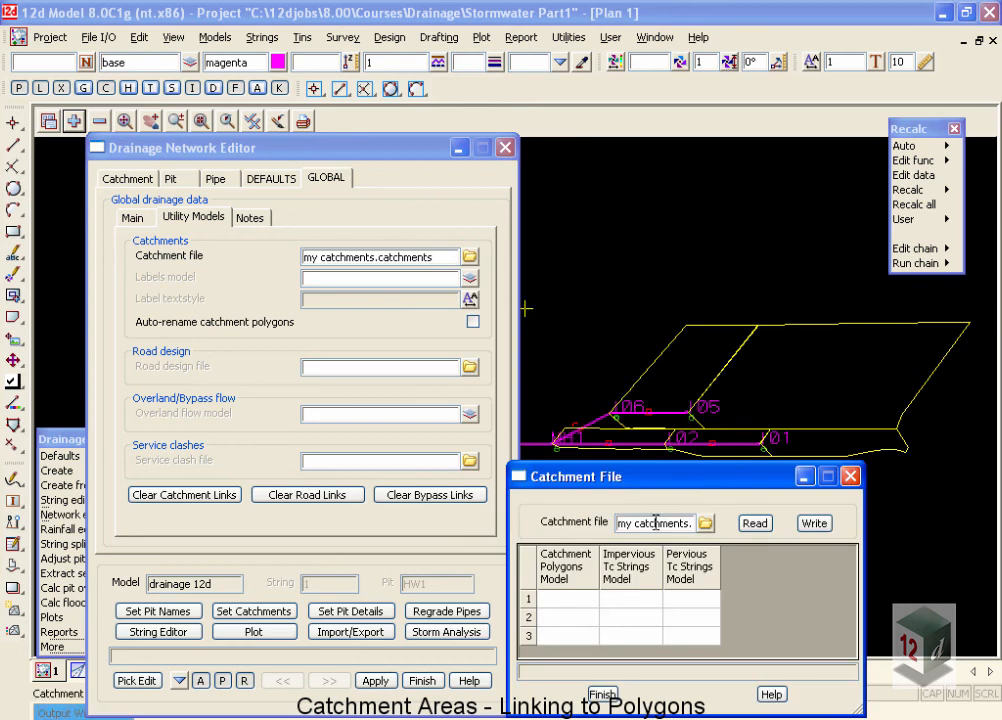
Step: Assign "dwg d catchments" as the first catchment polygons model, write the catchment file and finish editing it
{"action": "left_click_drag", "start_coordinate": [645, 482], "coordinate": [615, 330]}
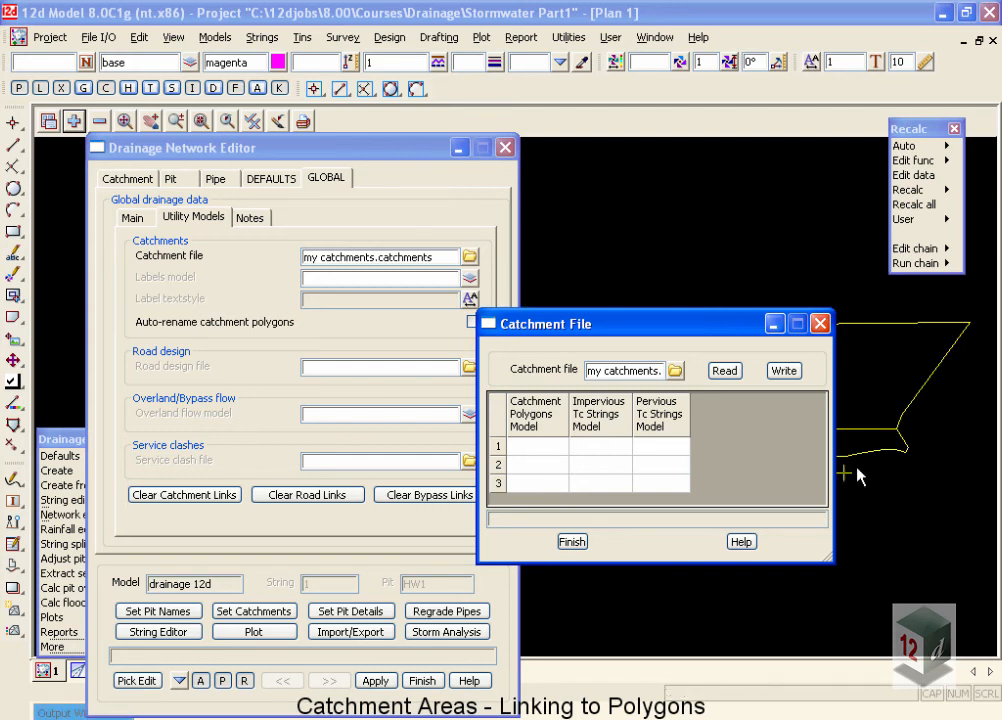
{"action": "left_click", "coordinate": [535, 447]}
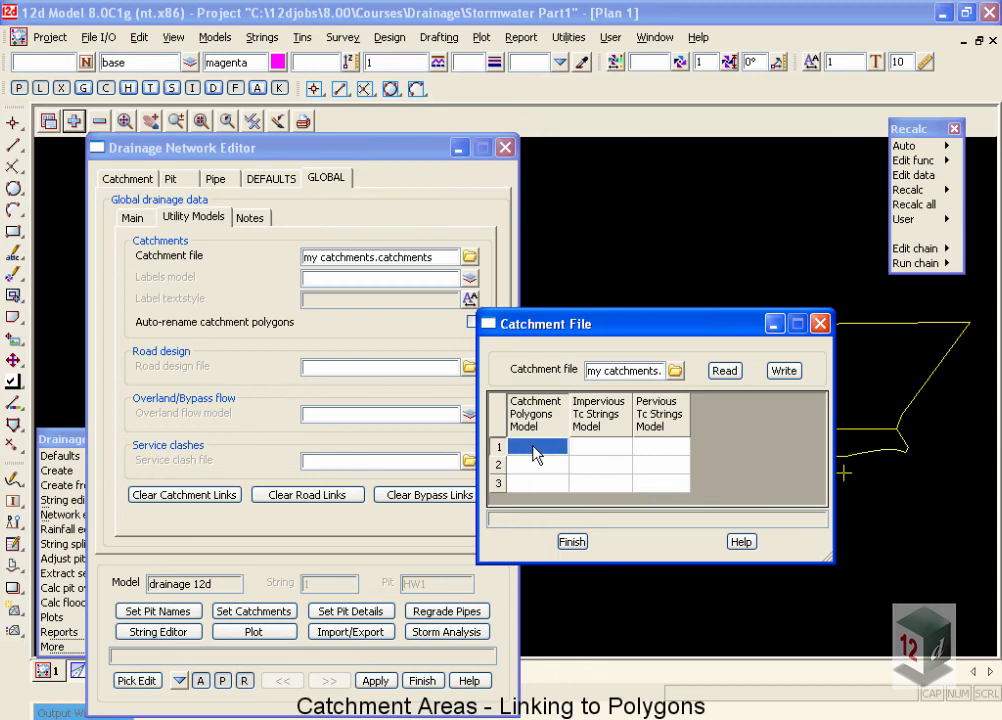
{"action": "left_click", "coordinate": [535, 448]}
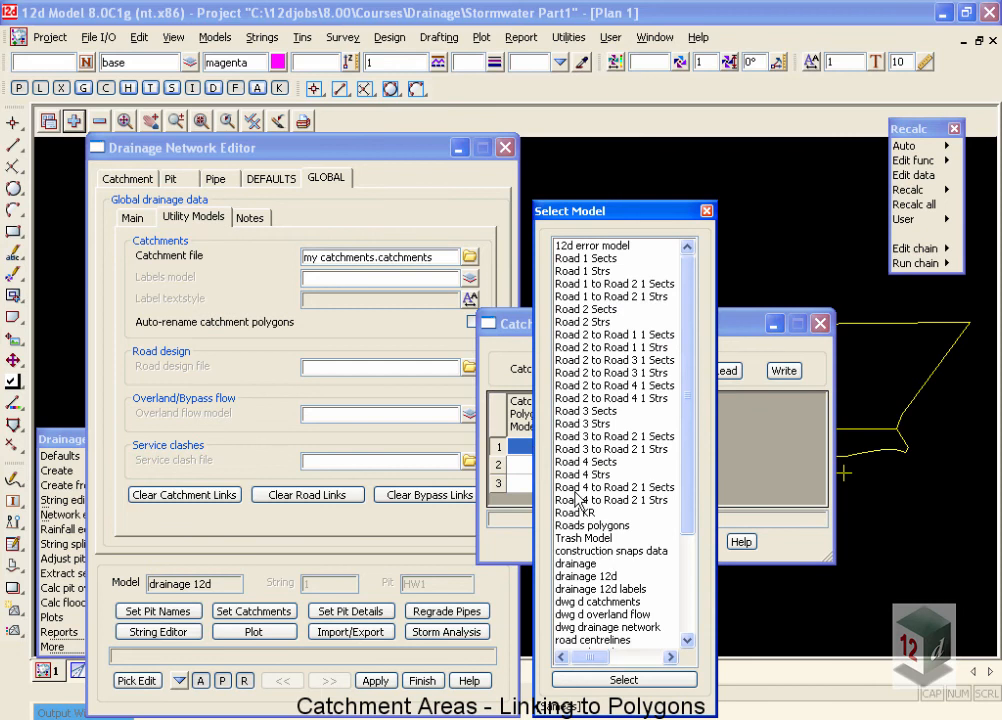
{"action": "double_click", "coordinate": [606, 602]}
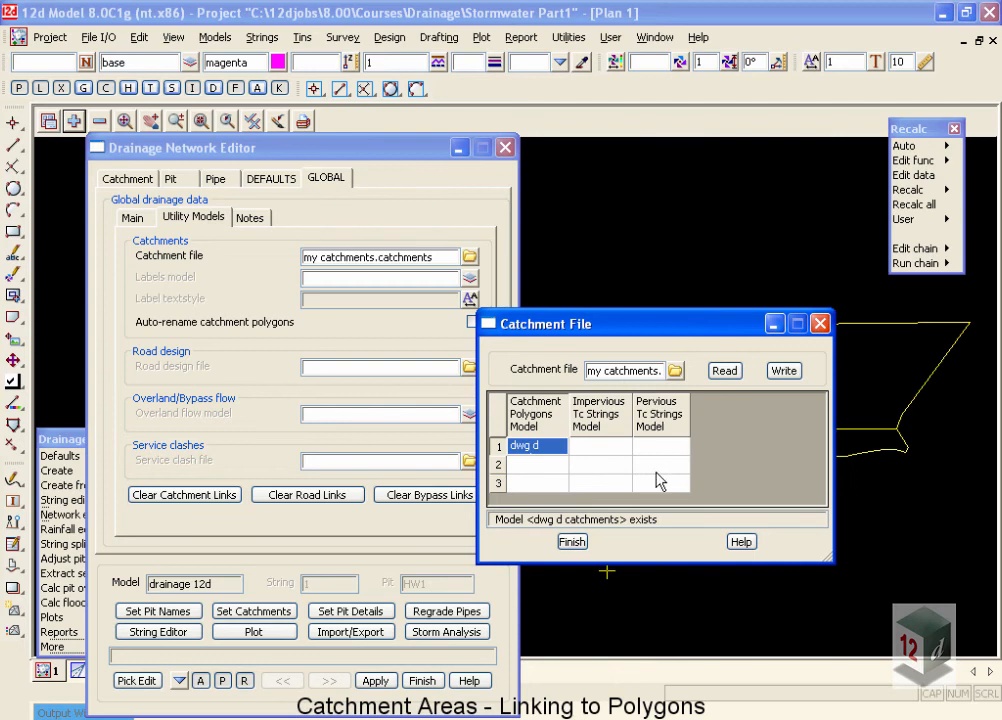
{"action": "left_click", "coordinate": [782, 372]}
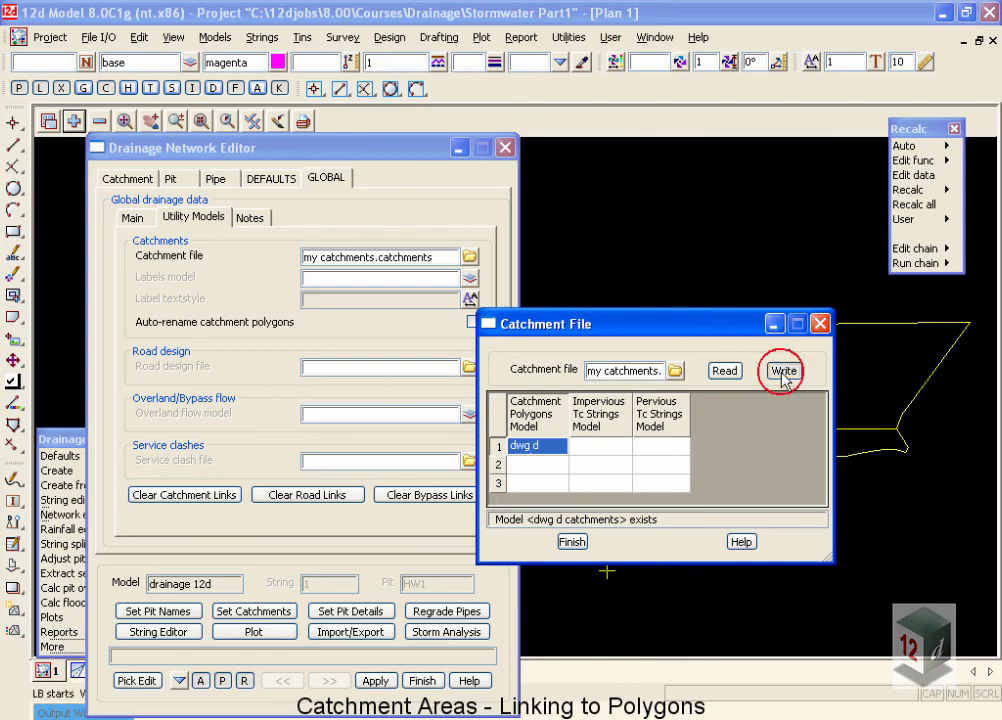
{"action": "left_click", "coordinate": [576, 542]}
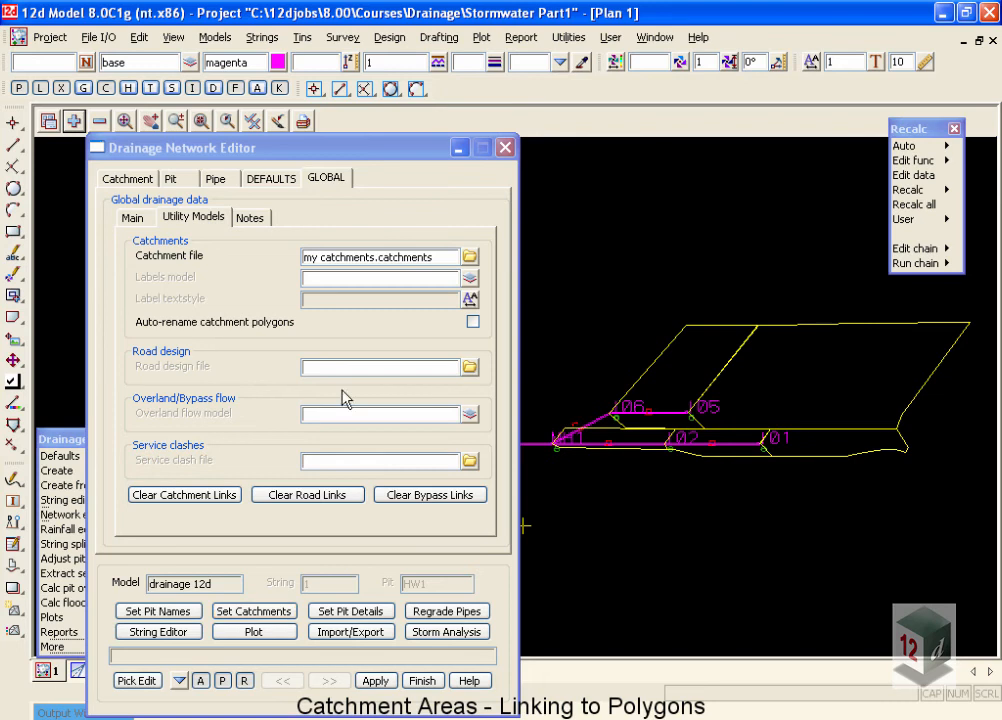
Step: Set the catchment labels model to "drainage catch labels" with textstyle Arial 2 centre, and enable auto-renaming of the catchment polygons
{"action": "left_click", "coordinate": [354, 281]}
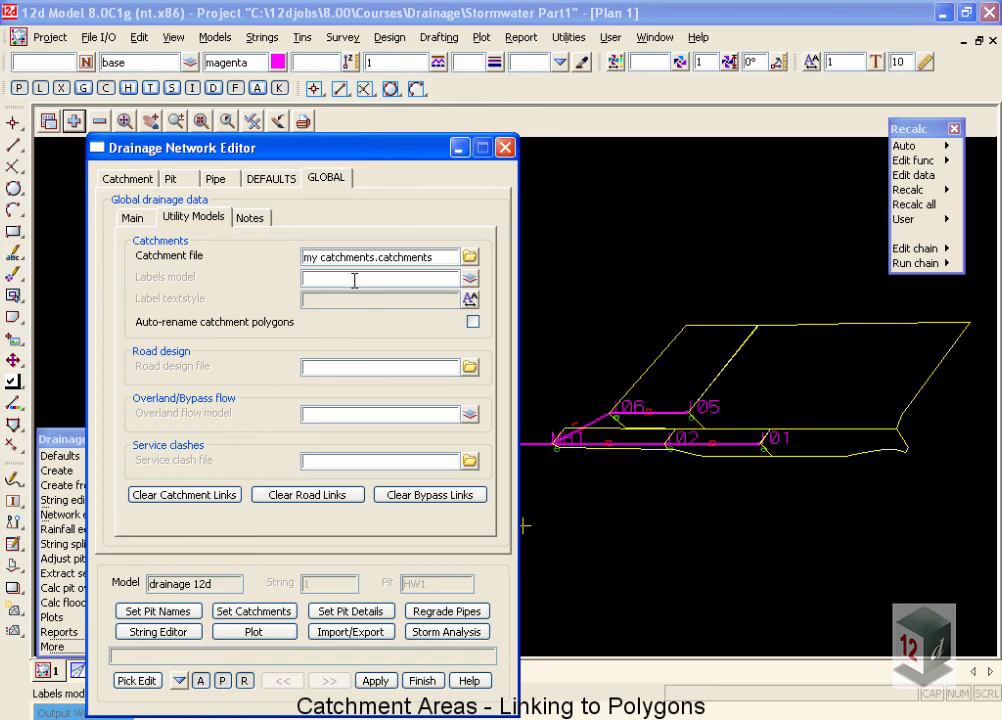
{"action": "type", "text": "drainage catch labels"}
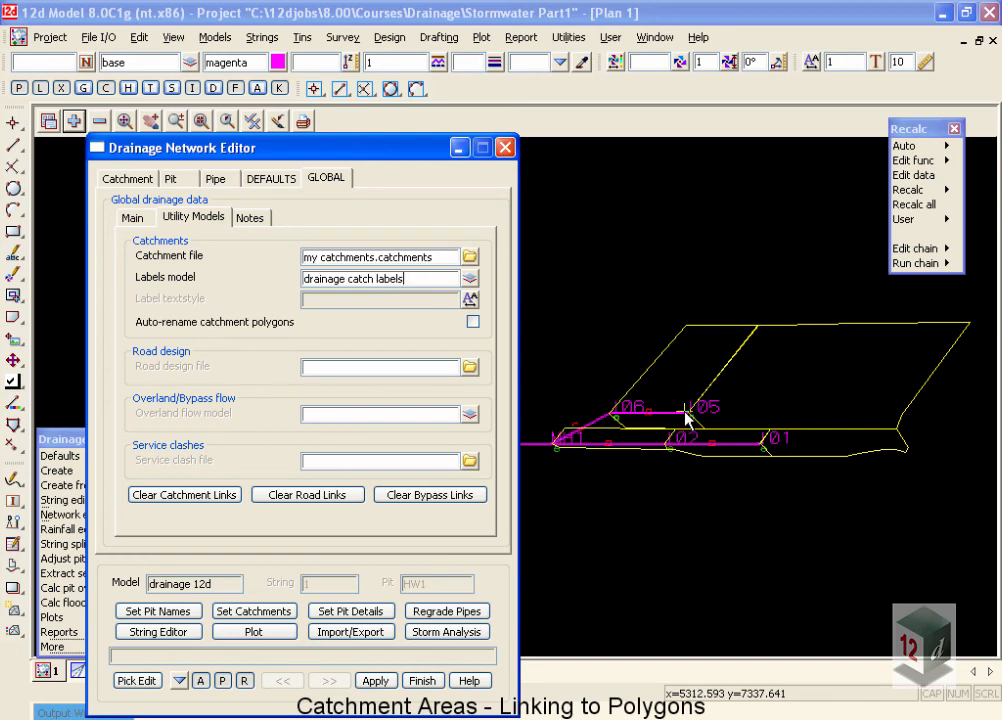
{"action": "left_click", "coordinate": [469, 300]}
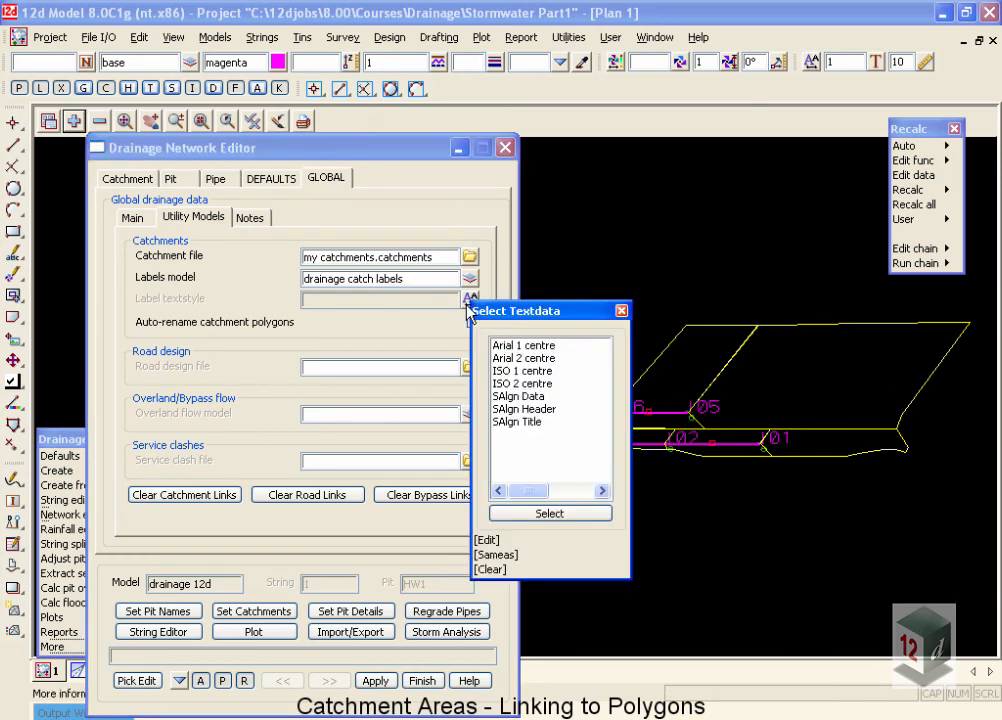
{"action": "double_click", "coordinate": [502, 358]}
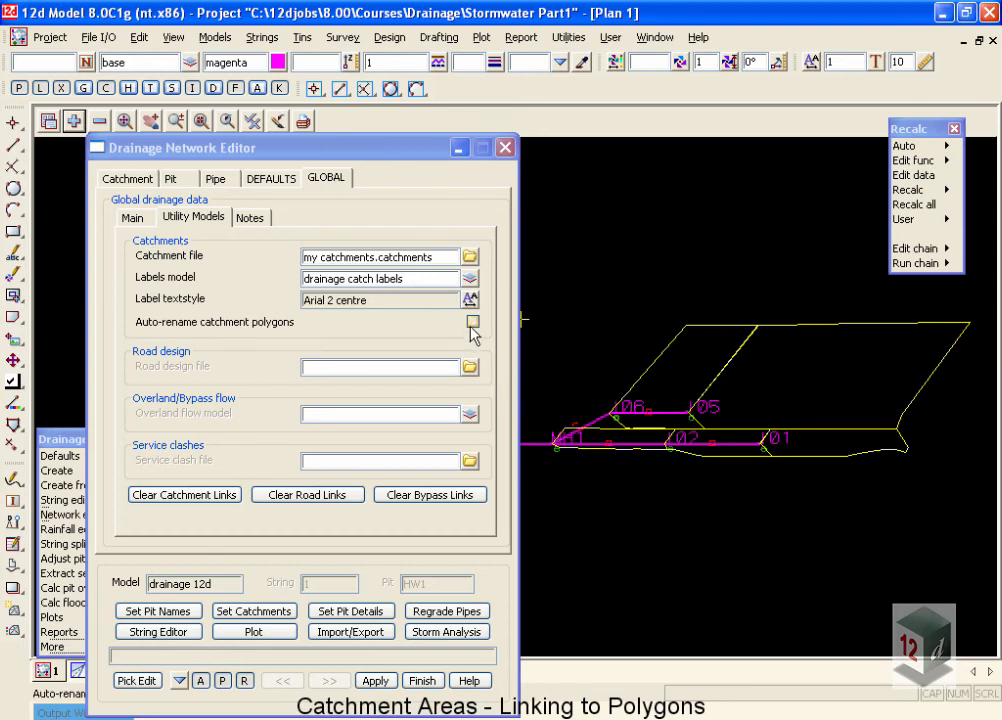
{"action": "left_click", "coordinate": [473, 322]}
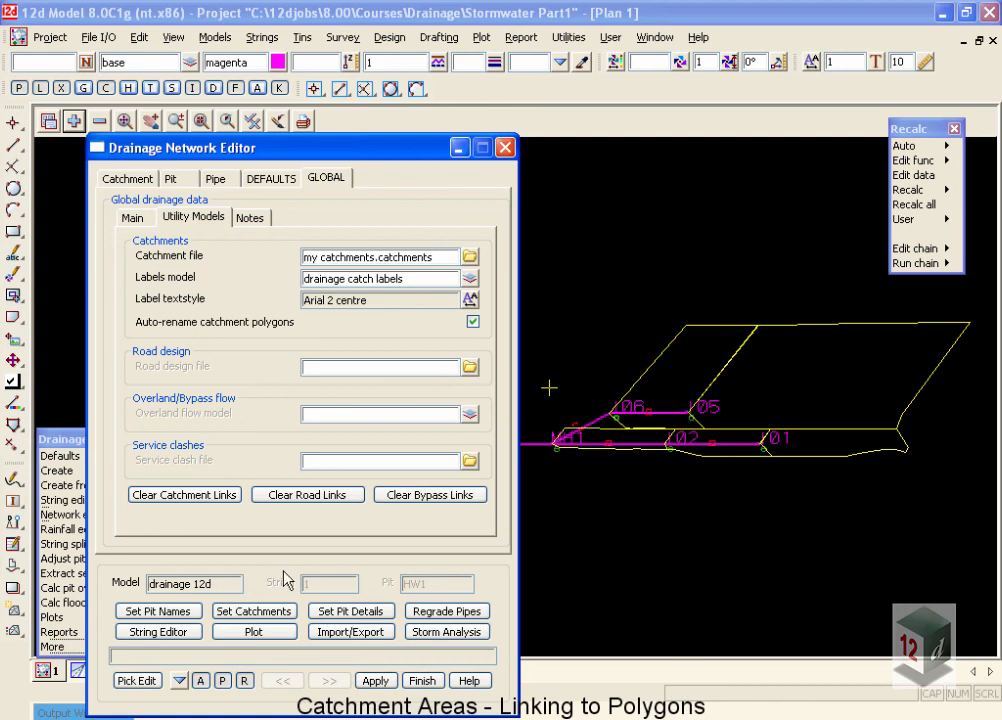
Step: Set the catchments for the network and add the model "drainage catch labels" to the Plan 1 view
{"action": "left_click", "coordinate": [255, 612]}
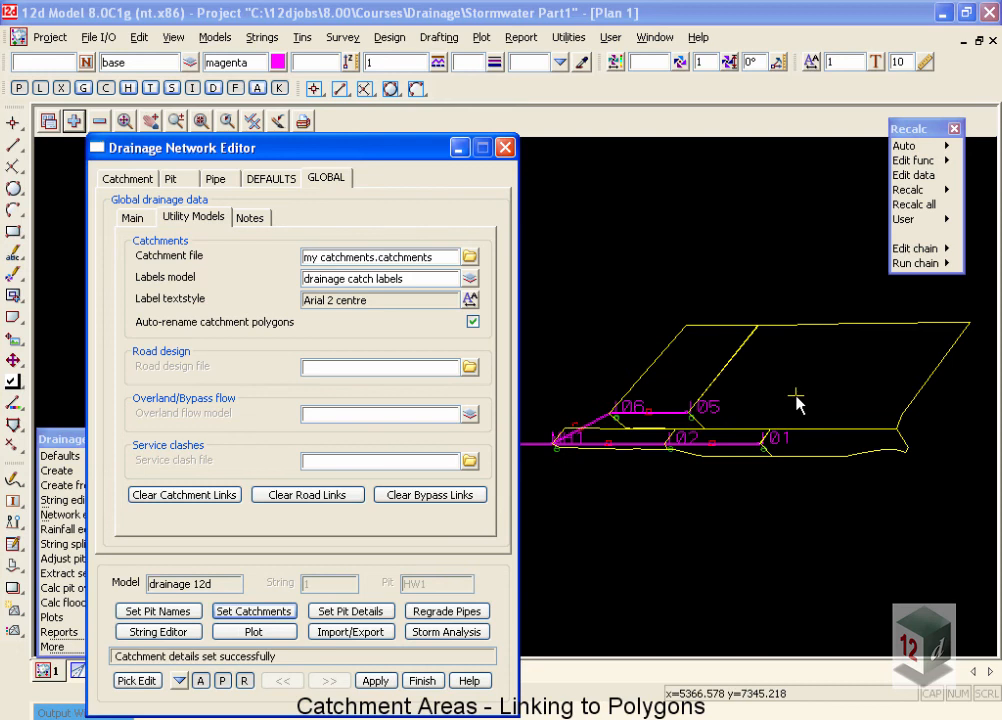
{"action": "left_click", "coordinate": [74, 122]}
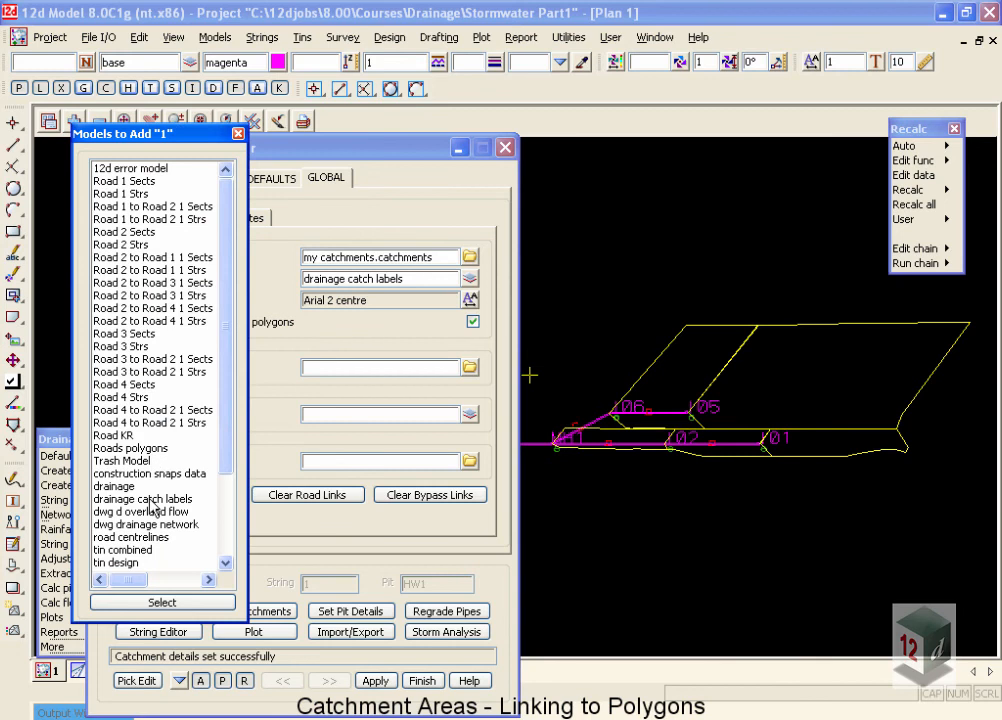
{"action": "double_click", "coordinate": [152, 499]}
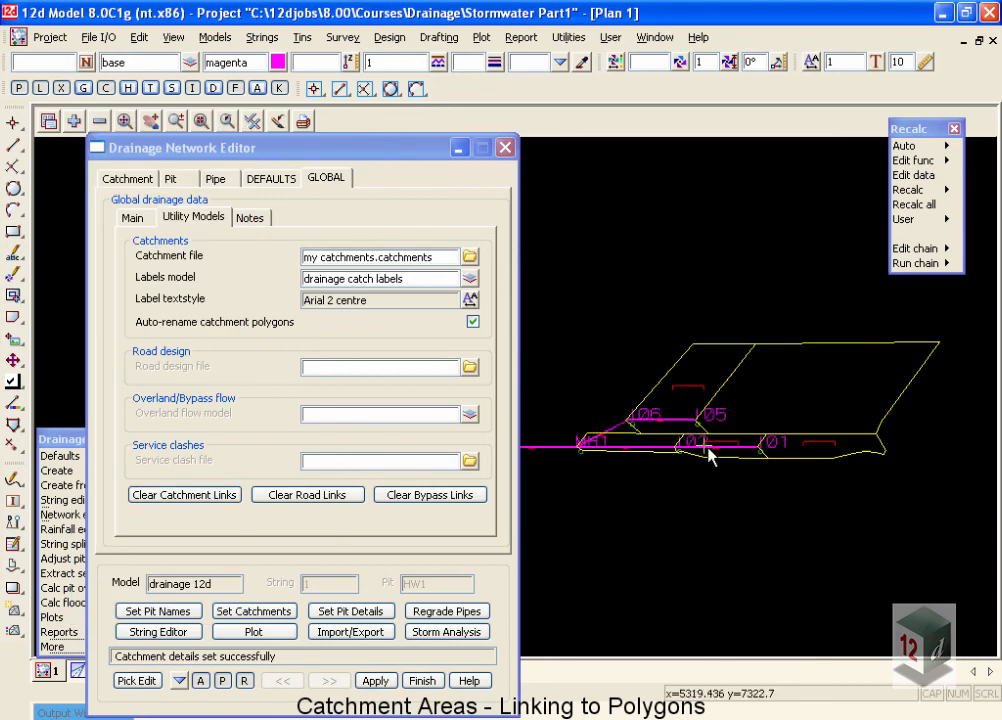
{"action": "scroll", "coordinate": [708, 455], "scroll_direction": "up", "scroll_amount": 4}
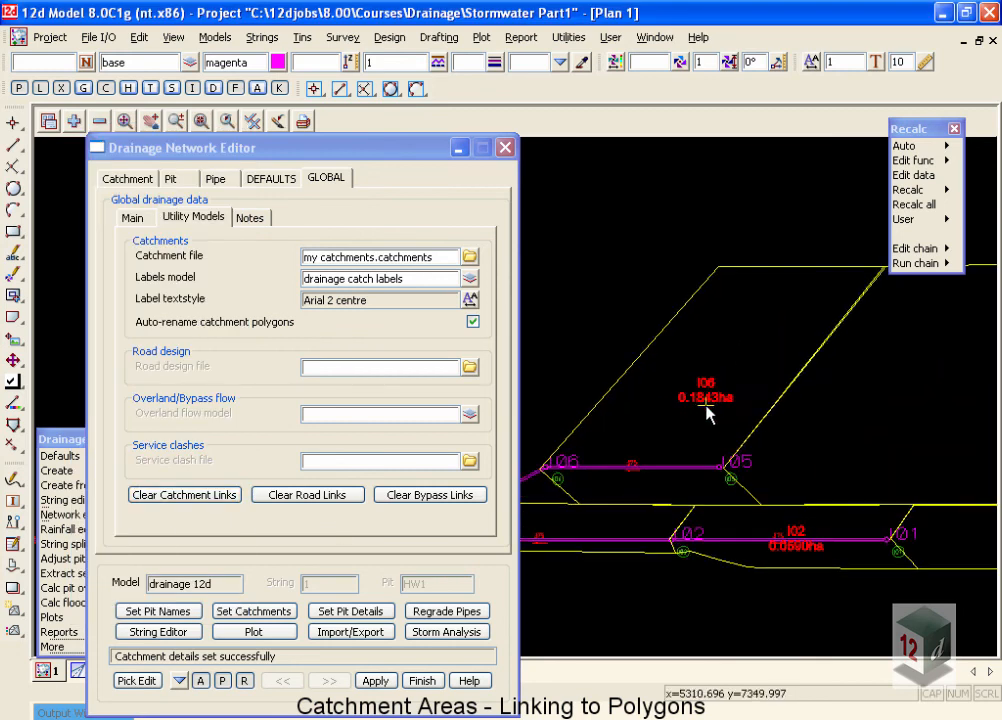
{"action": "scroll", "coordinate": [690, 408], "scroll_direction": "up", "scroll_amount": 1}
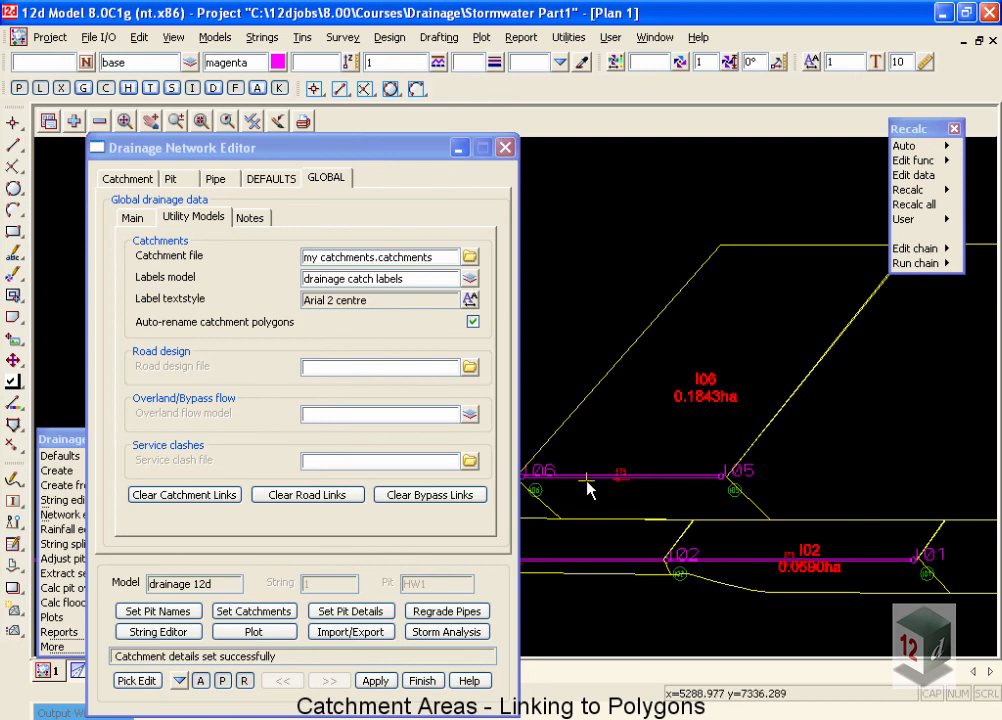
{"action": "scroll", "coordinate": [580, 490], "scroll_direction": "down", "scroll_amount": 2}
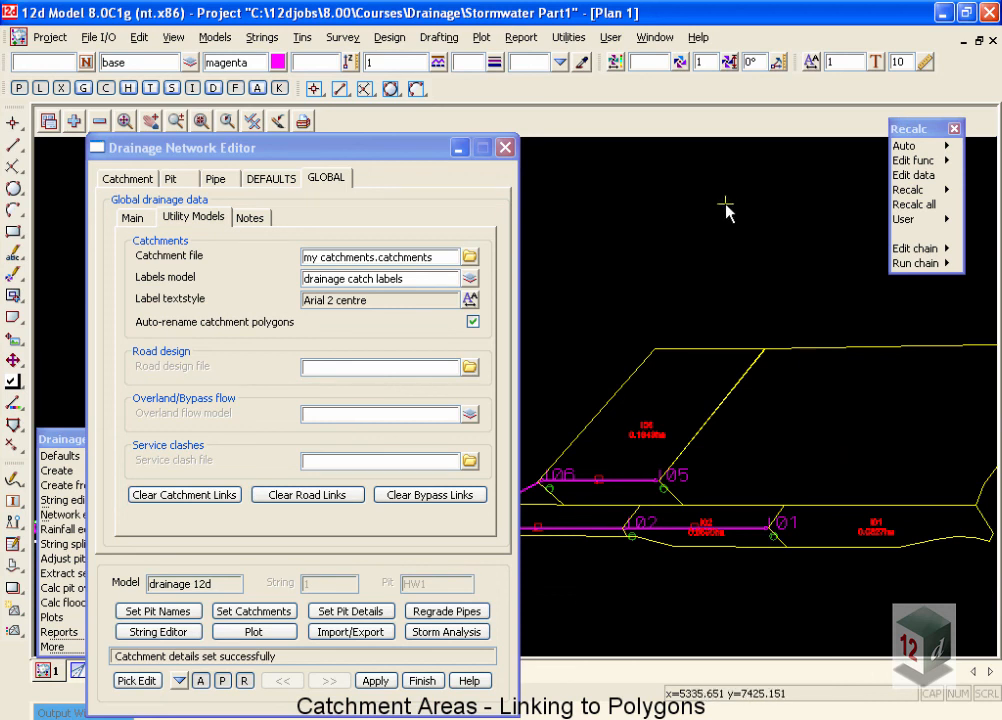
Step: Inquire on the unlabelled catchment polygon beside pit I05 and on the neighbouring I06 polygon, checking their string names
{"action": "key", "text": "F2"}
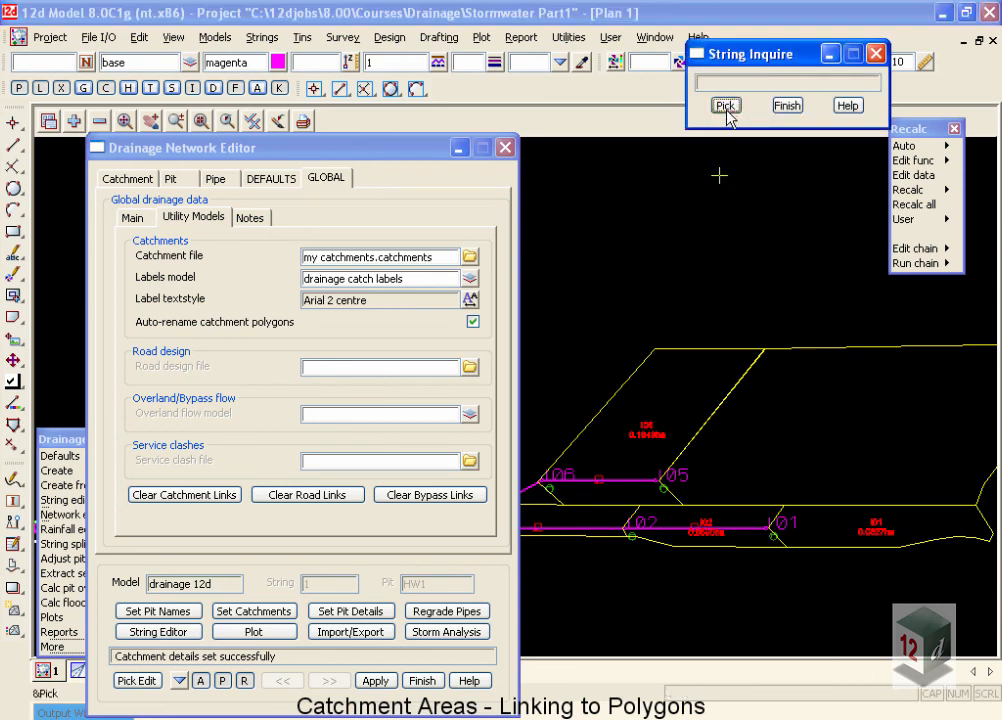
{"action": "left_click", "coordinate": [727, 109]}
{"action": "left_click", "coordinate": [865, 350]}
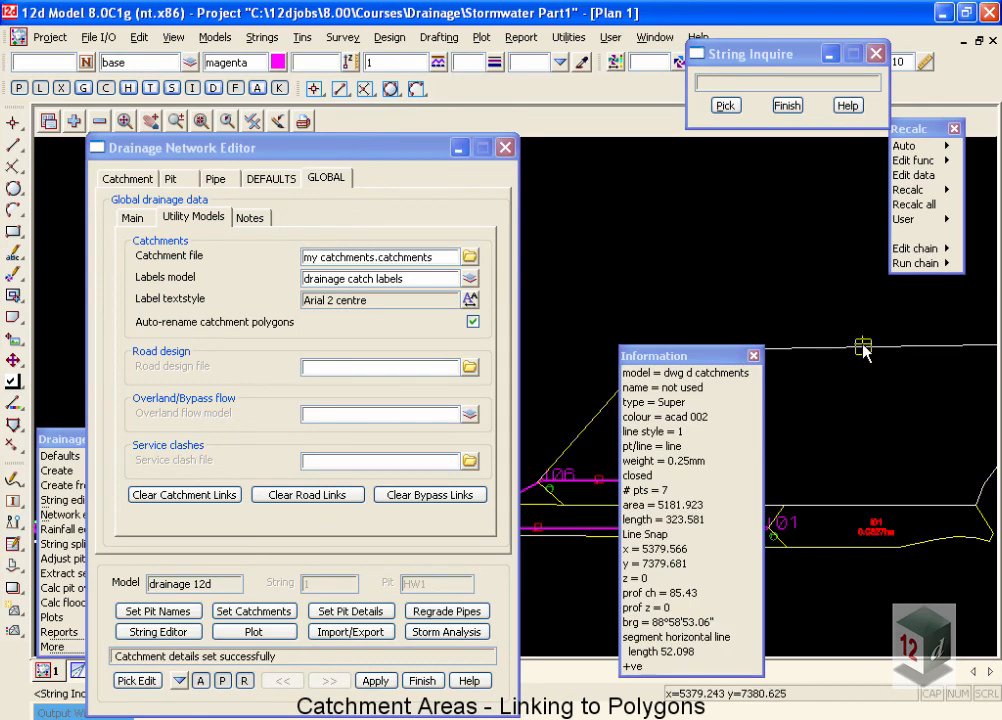
{"action": "left_click", "coordinate": [697, 348]}
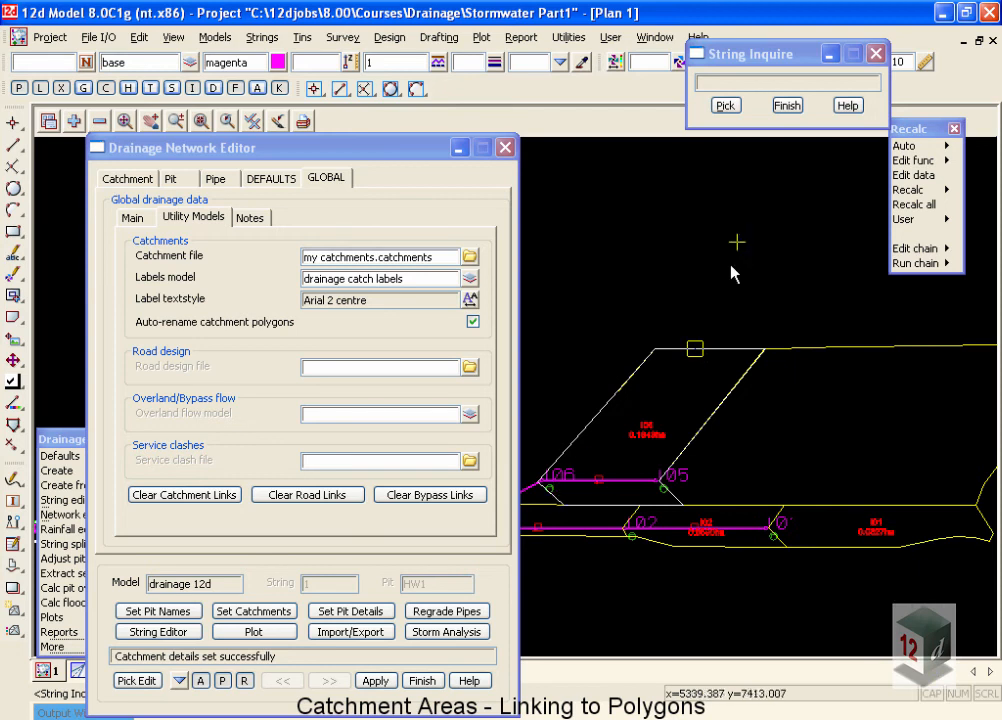
{"action": "left_click", "coordinate": [786, 106]}
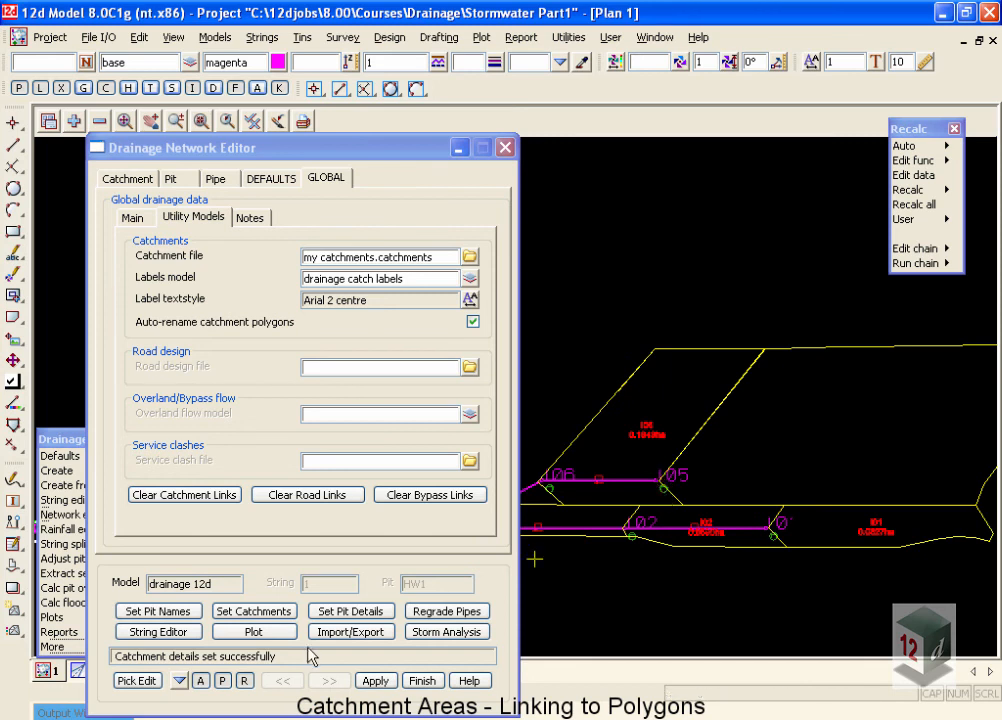
Step: Clear the manually entered Set #1 catchment area of pit I05 and set the network's catchments again
{"action": "left_click", "coordinate": [178, 681]}
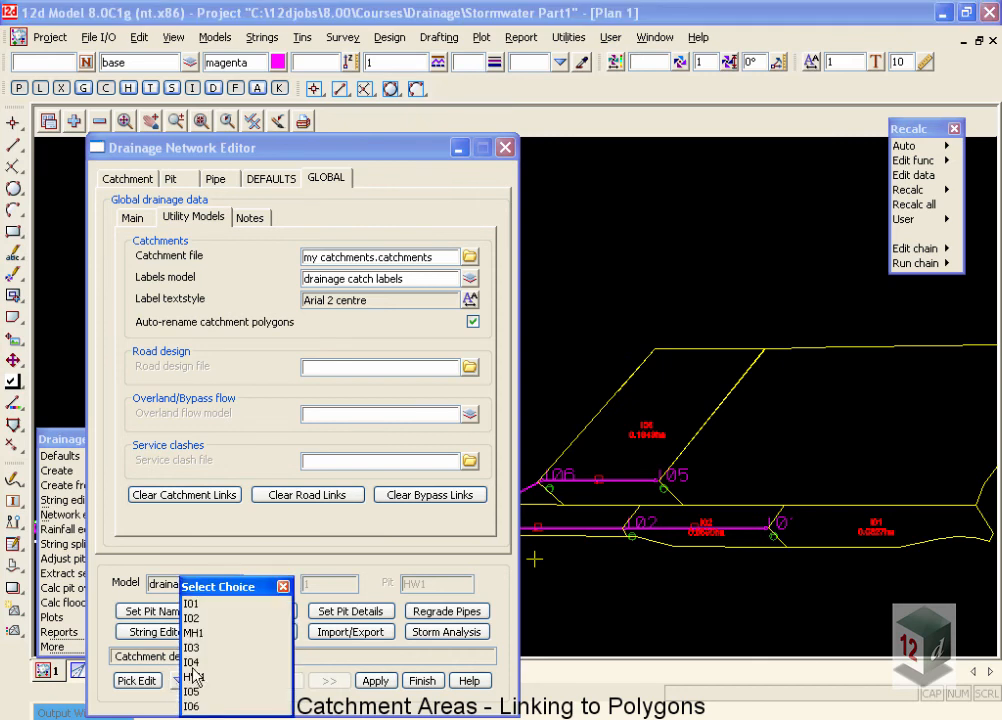
{"action": "left_click", "coordinate": [190, 693]}
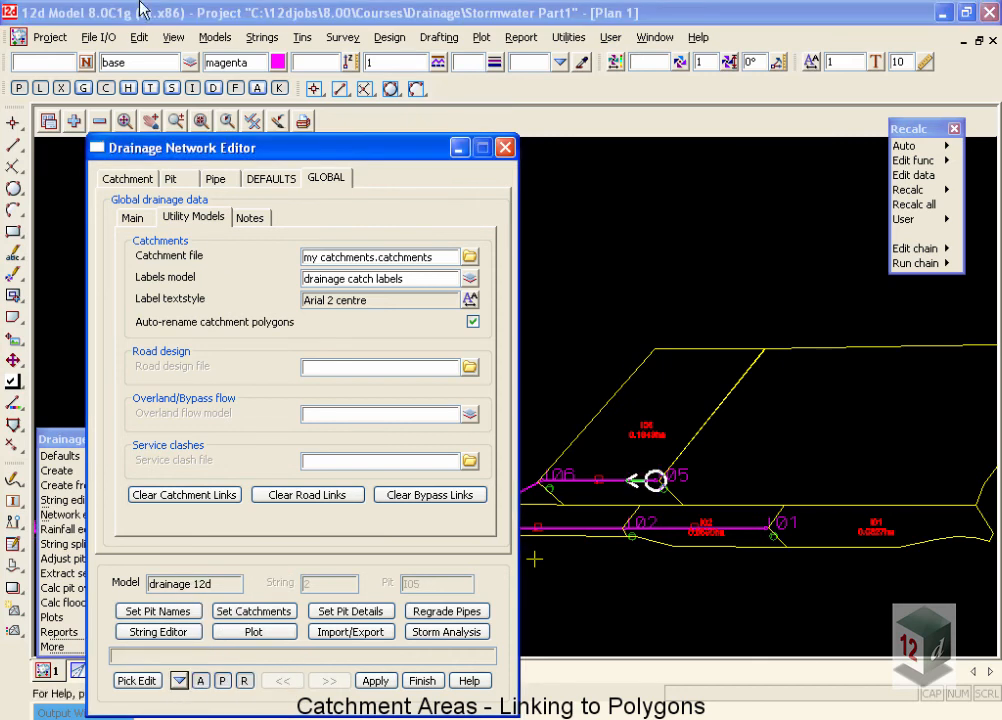
{"action": "left_click", "coordinate": [133, 178]}
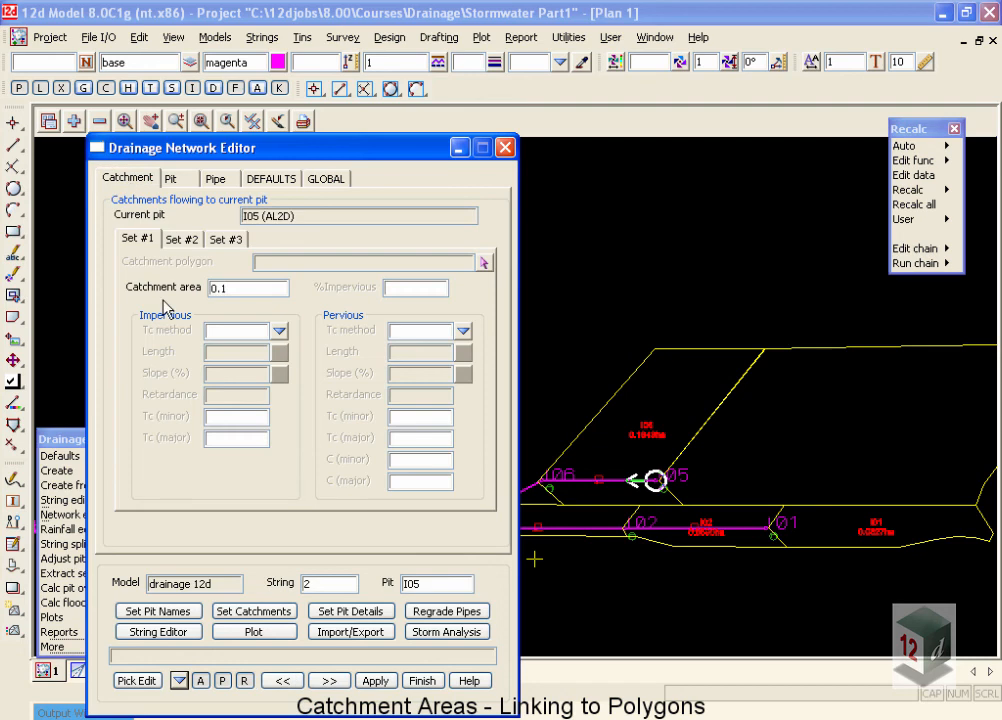
{"action": "left_click", "coordinate": [245, 287]}
{"action": "key", "text": "BackSpace"}
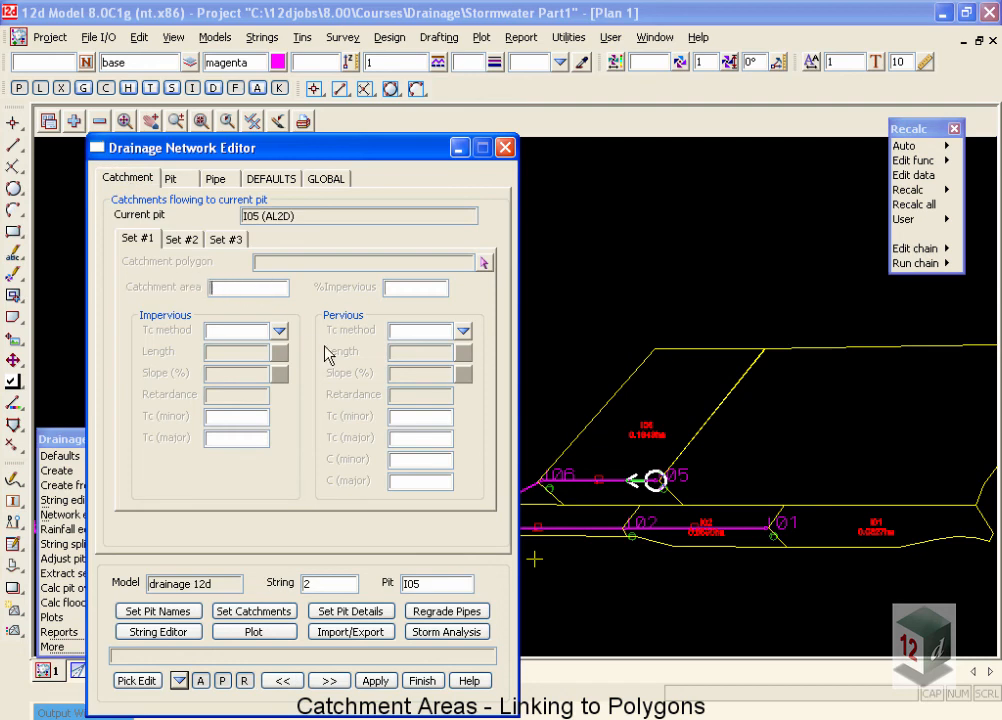
{"action": "left_click", "coordinate": [266, 613]}
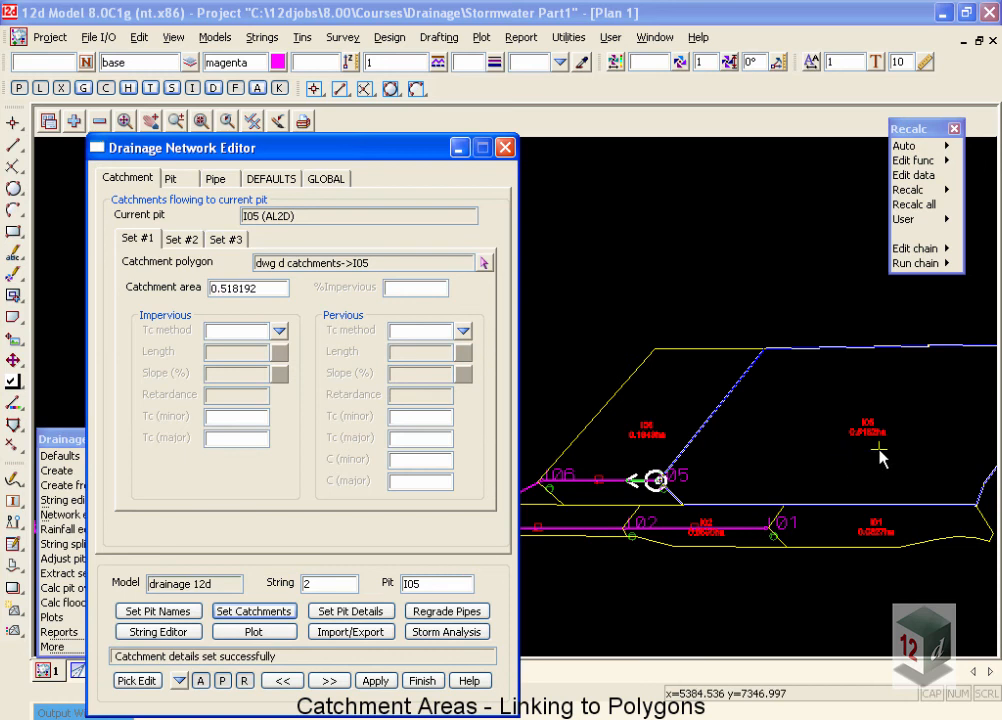
Step: Try to override the linked catchment area of pit I05 by hand, and set the catchments again
{"action": "left_click", "coordinate": [275, 291]}
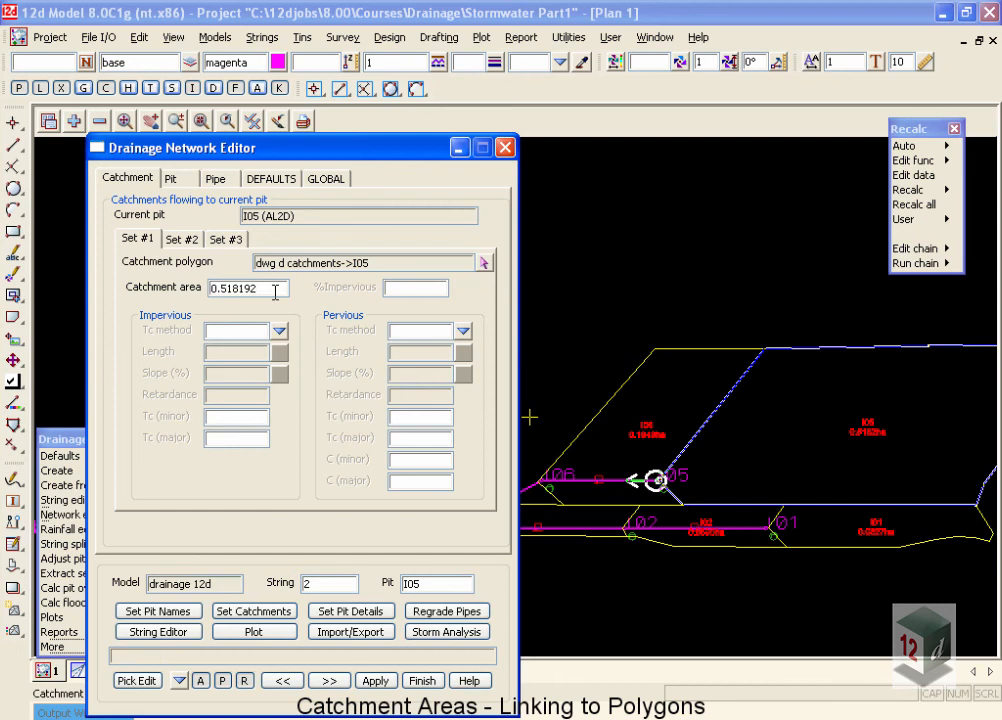
{"action": "key", "text": "BackSpace"}
{"action": "key", "text": "BackSpace"}
{"action": "key", "text": "BackSpace"}
{"action": "type", "text": "1"}
{"action": "left_click", "coordinate": [268, 612]}
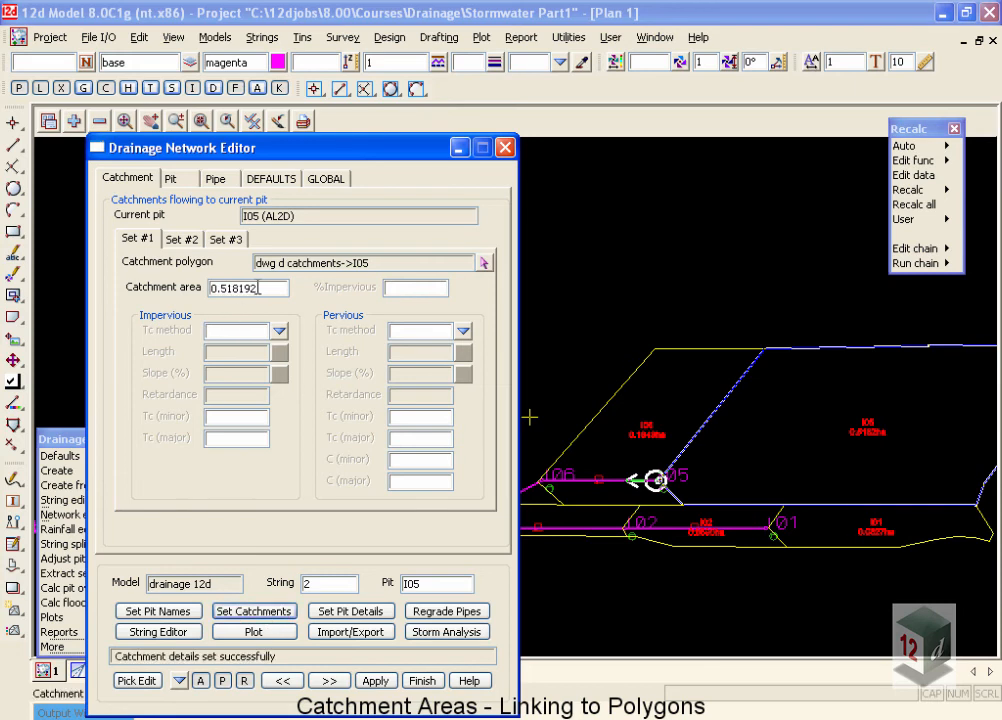
{"action": "left_click", "coordinate": [257, 288]}
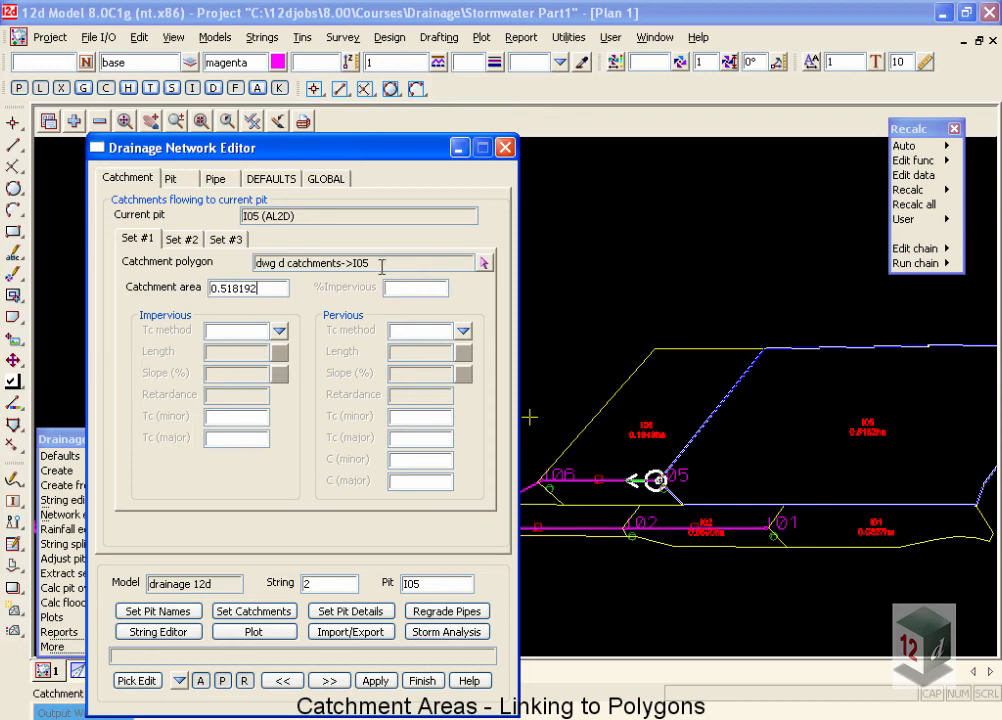
{"action": "left_click", "coordinate": [264, 288]}
{"action": "left_click", "coordinate": [258, 288]}
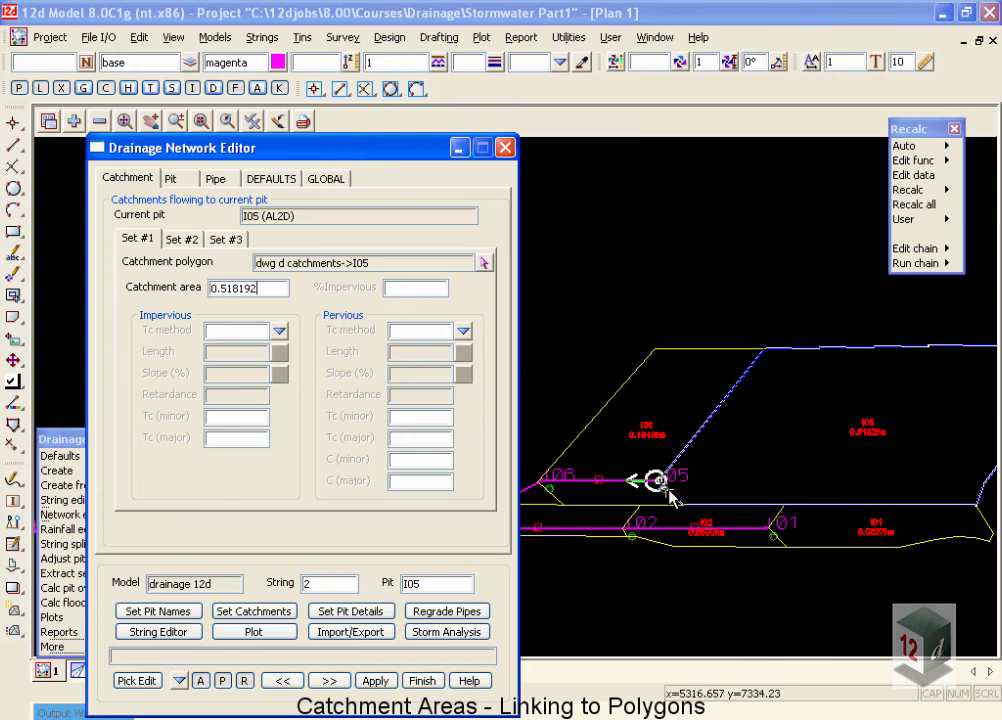
Step: Remove the model "dwg d catchments" from the Plan 1 view
{"action": "left_click", "coordinate": [97, 122]}
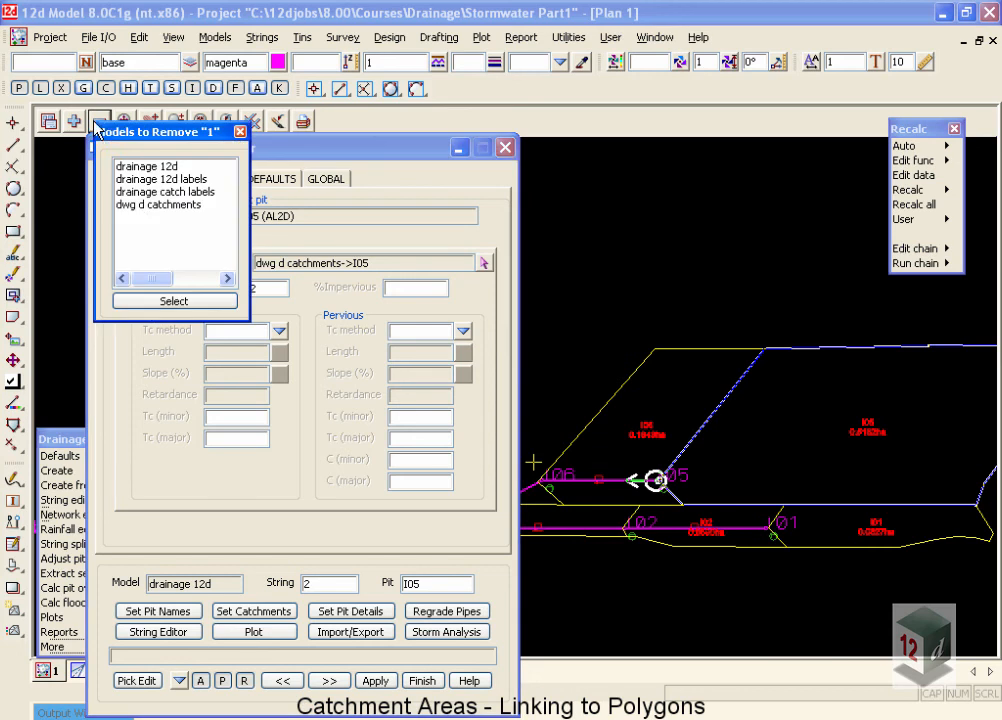
{"action": "left_click", "coordinate": [140, 205]}
{"action": "double_click", "coordinate": [140, 205]}
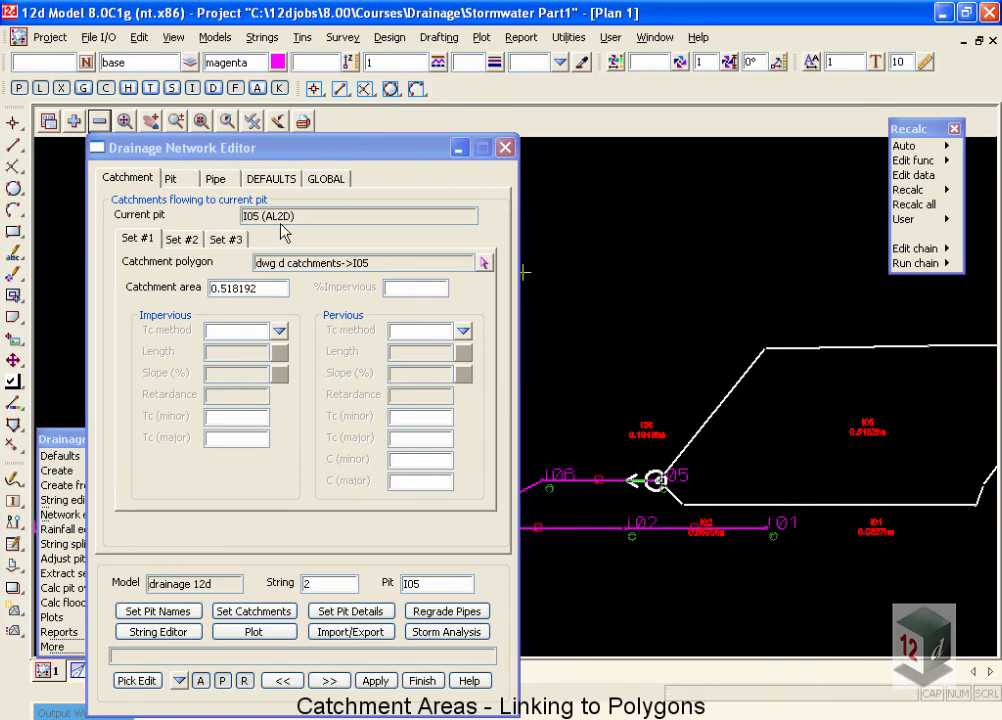
Step: Examine catchment sets 2, 3 and 1 of pit I05 and the linked polygon of pit I06, and finish the network editor
{"action": "left_click", "coordinate": [189, 240]}
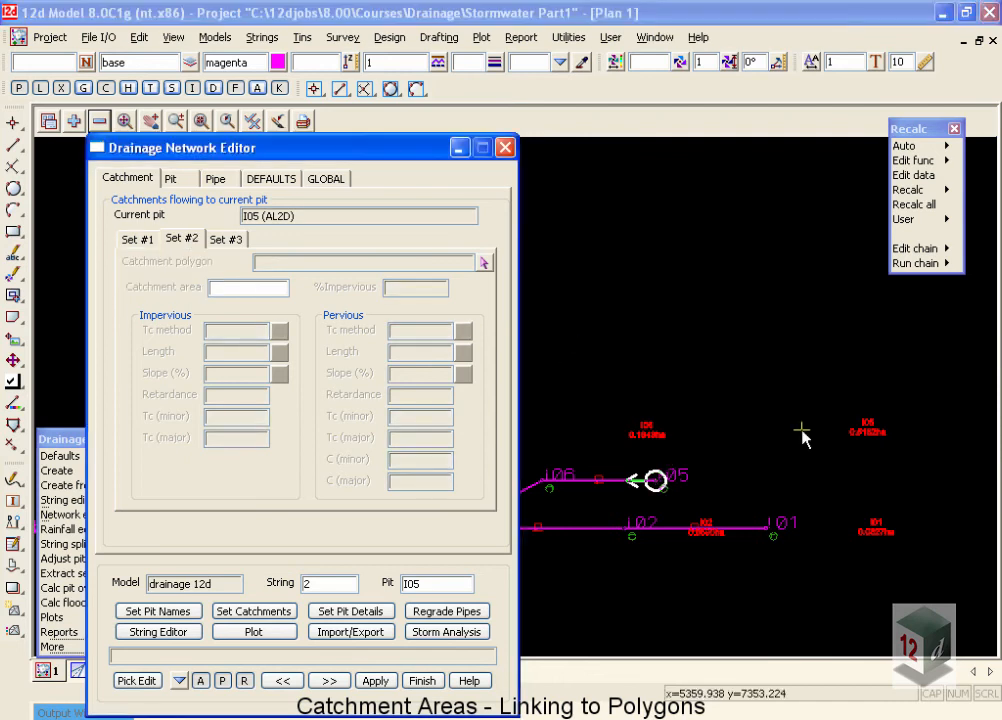
{"action": "left_click", "coordinate": [224, 239]}
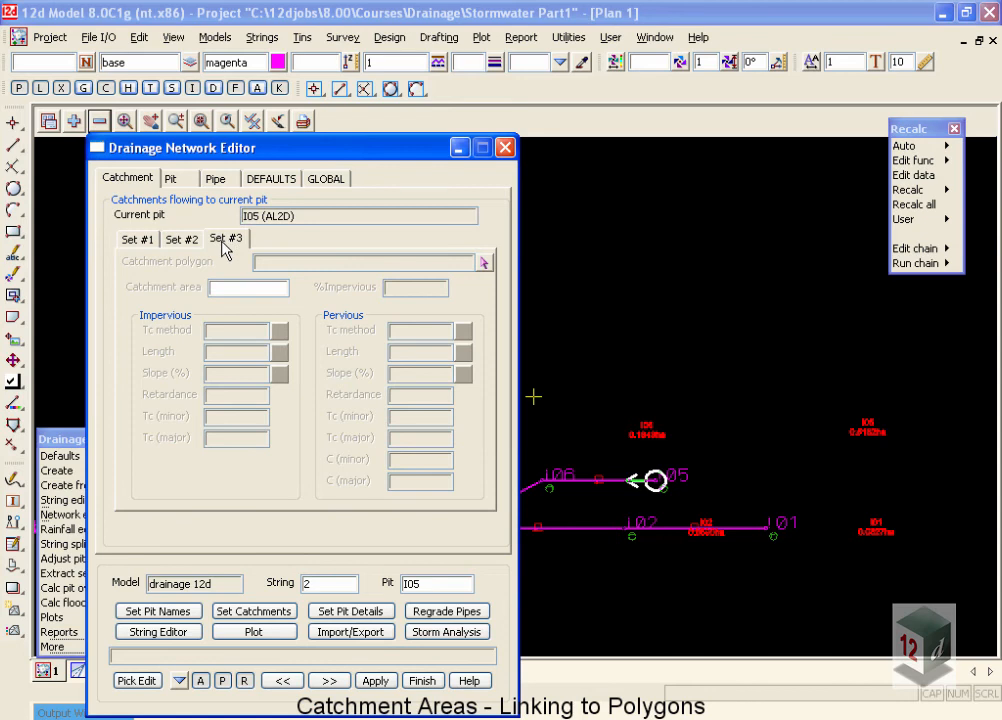
{"action": "left_click", "coordinate": [128, 245]}
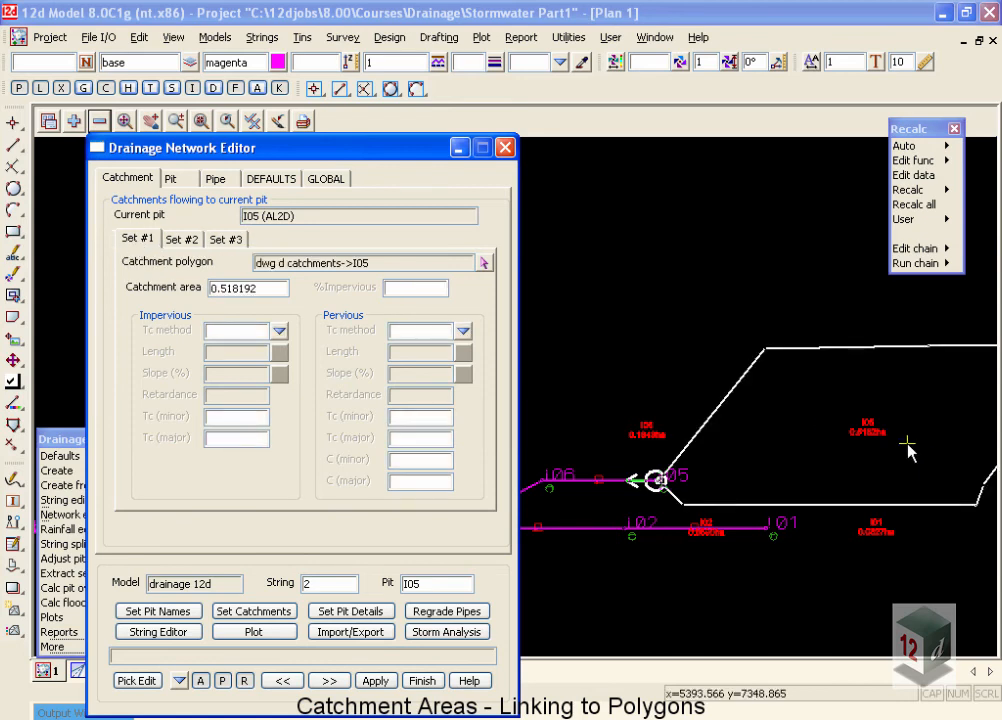
{"action": "left_click", "coordinate": [328, 682]}
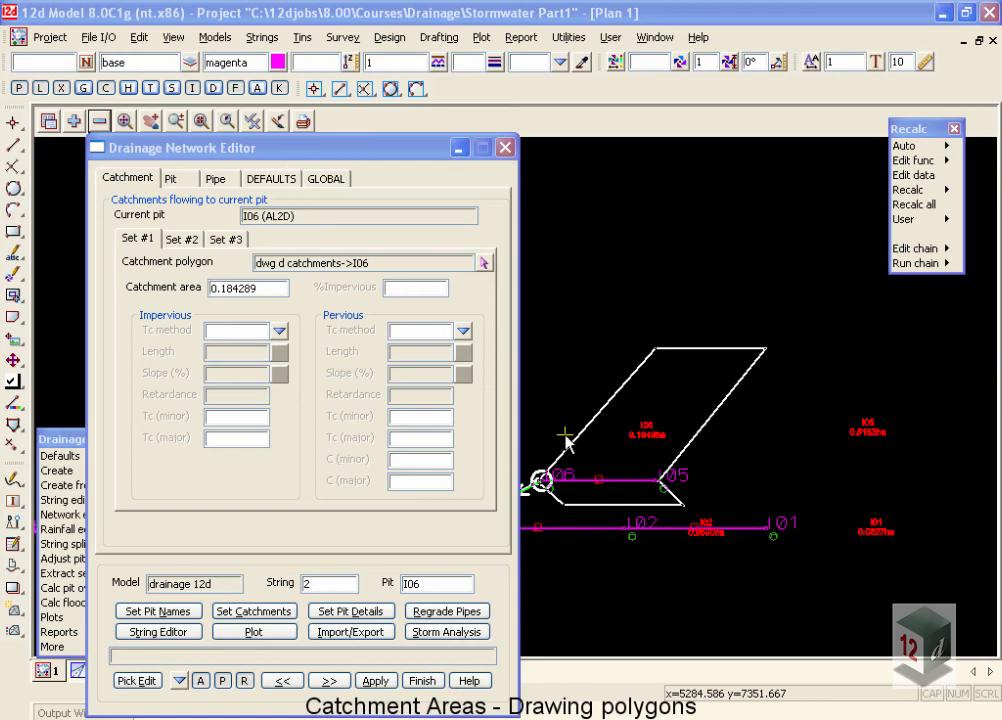
{"action": "left_click", "coordinate": [422, 681]}
Step: Add the model "dwg d catchments" back to the Plan 1 view
{"action": "scroll", "coordinate": [602, 568], "scroll_direction": "down", "scroll_amount": 2}
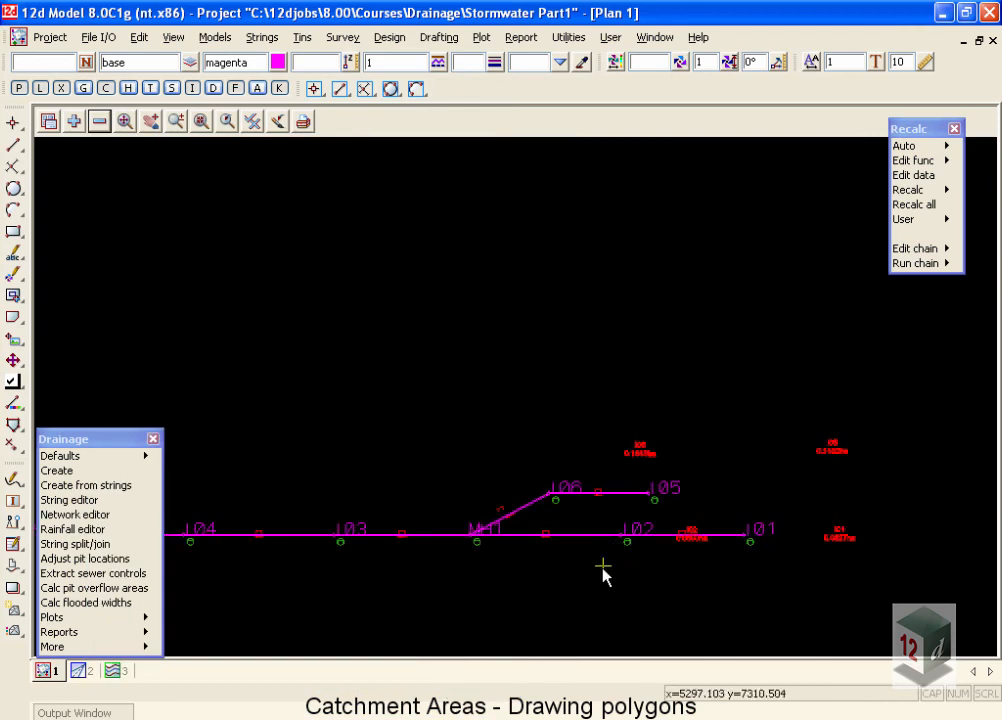
{"action": "scroll", "coordinate": [512, 542], "scroll_direction": "up", "scroll_amount": 2}
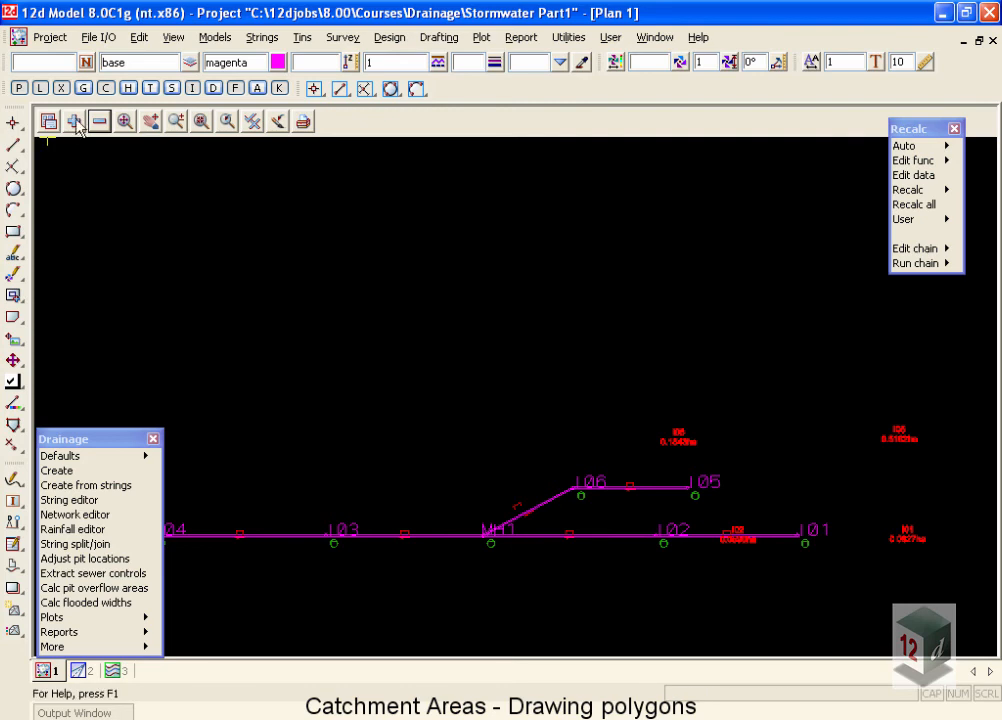
{"action": "left_click", "coordinate": [75, 122]}
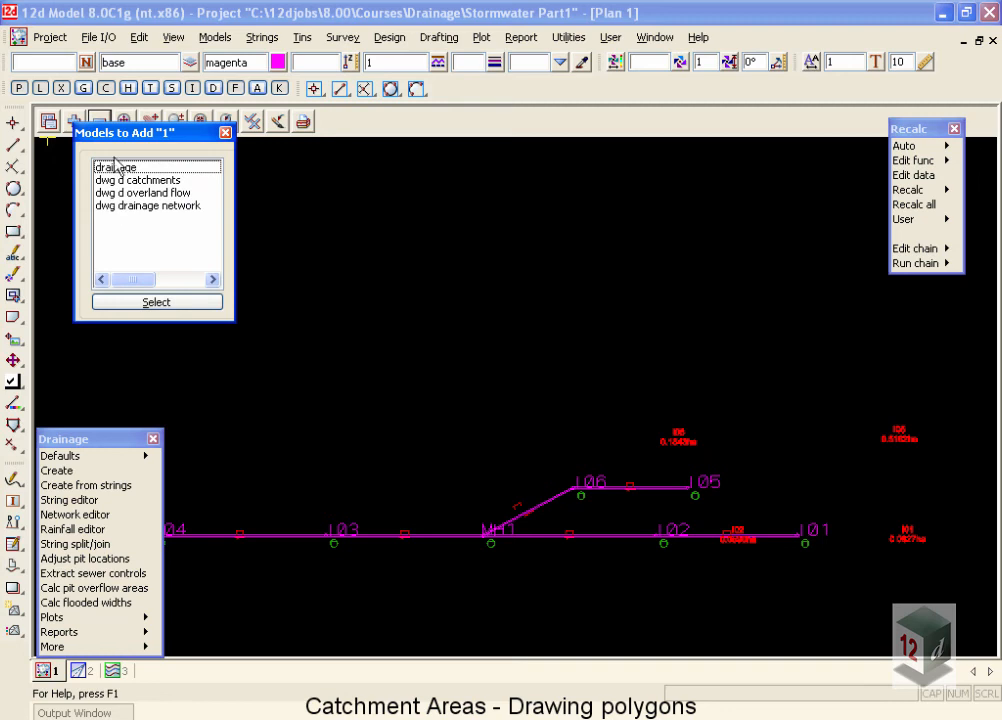
{"action": "left_click", "coordinate": [225, 132]}
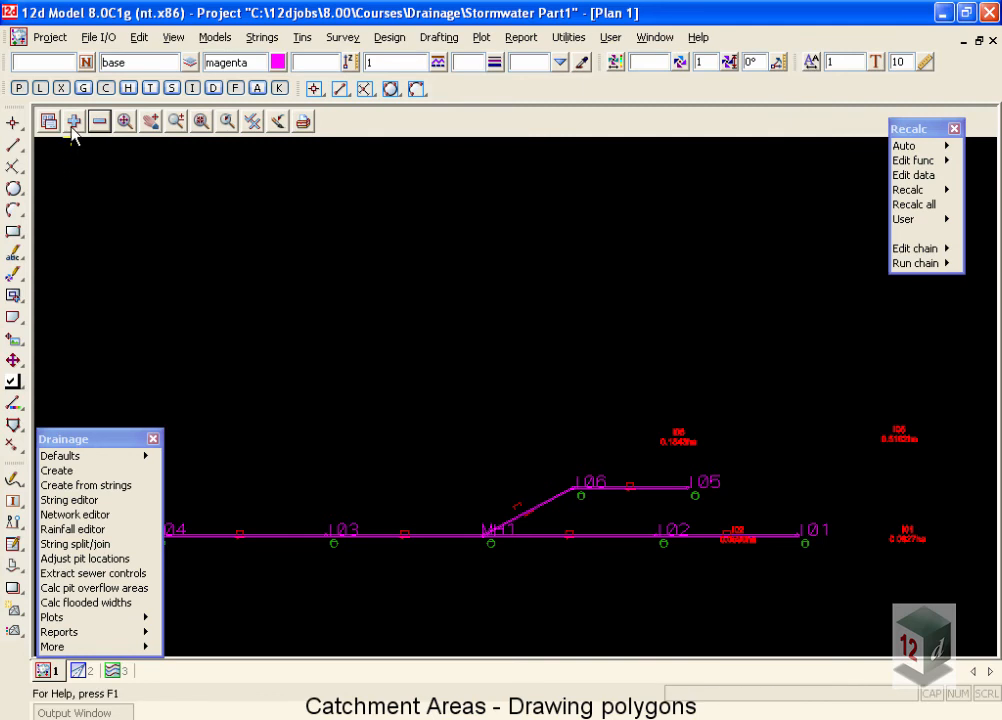
{"action": "left_click", "coordinate": [73, 122]}
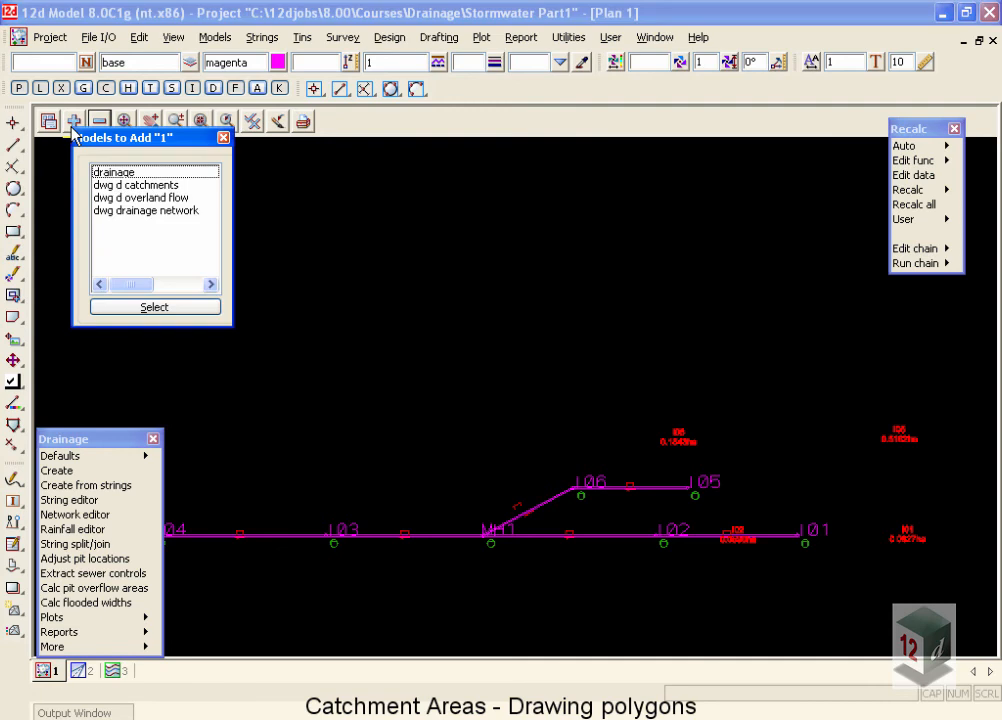
{"action": "left_click", "coordinate": [110, 186]}
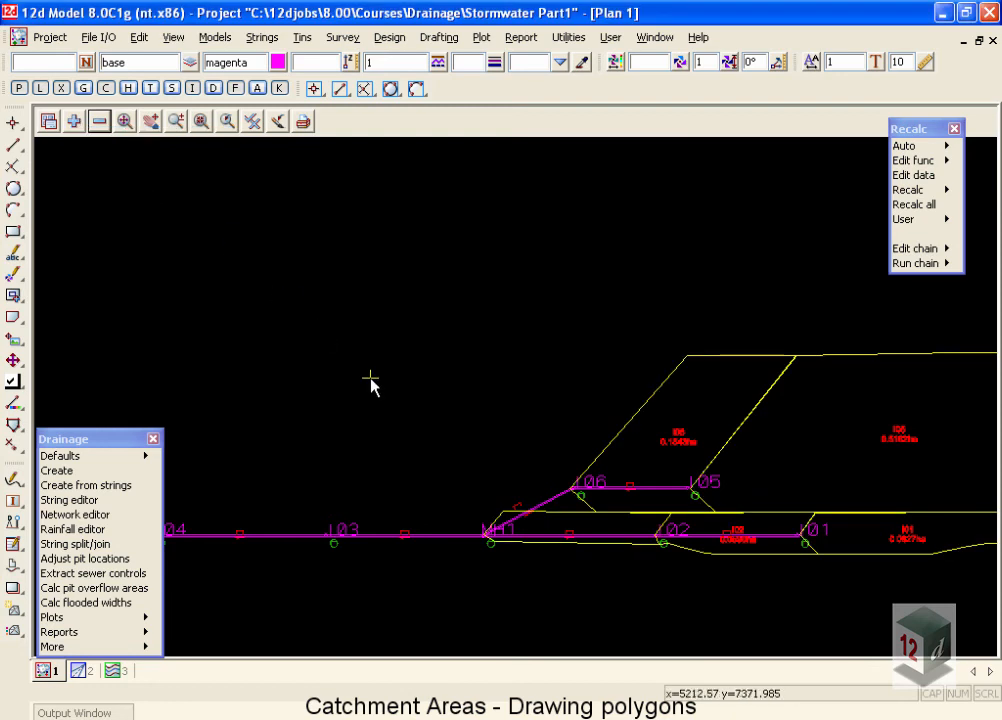
Step: Add the model "tin combined" to the Plan 1 view and send it behind the other models
{"action": "left_click", "coordinate": [74, 122]}
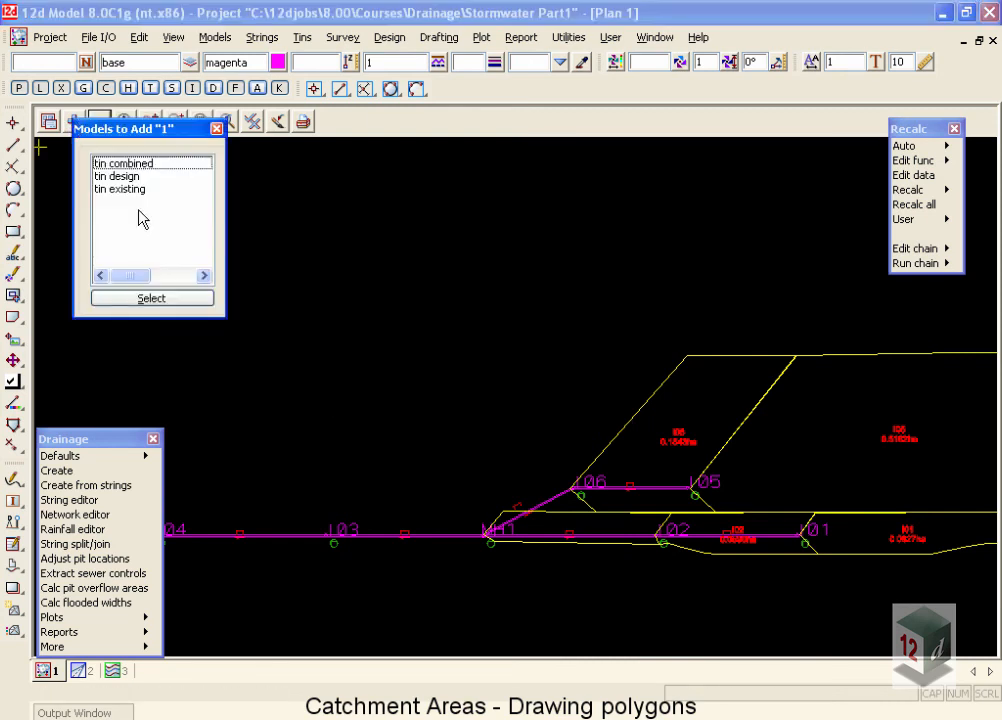
{"action": "double_click", "coordinate": [125, 164]}
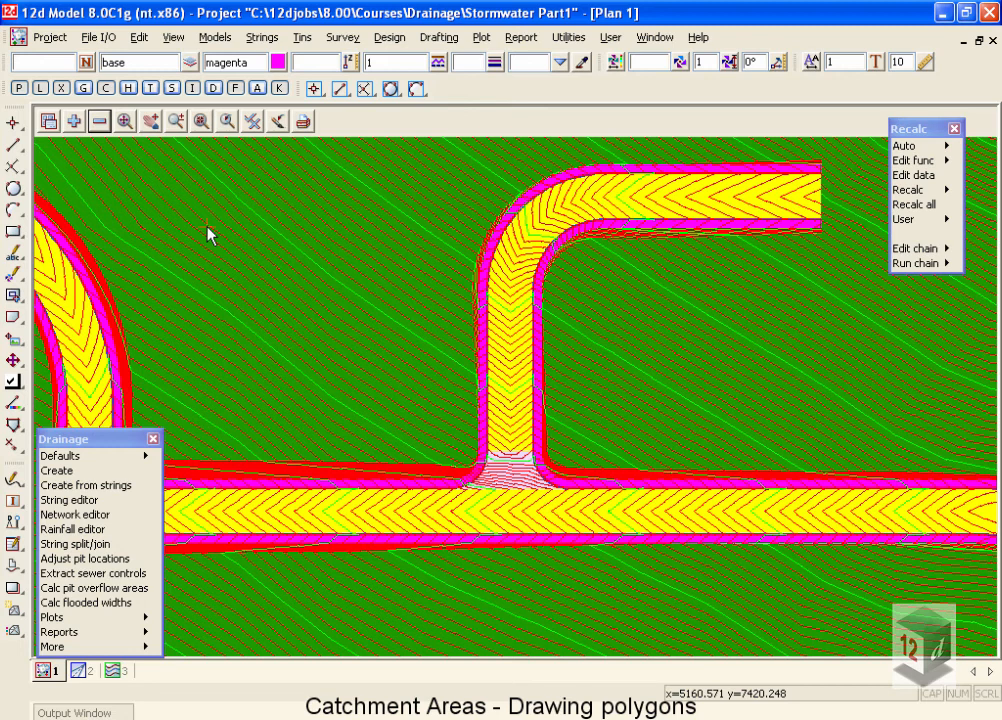
{"action": "left_click", "coordinate": [52, 128]}
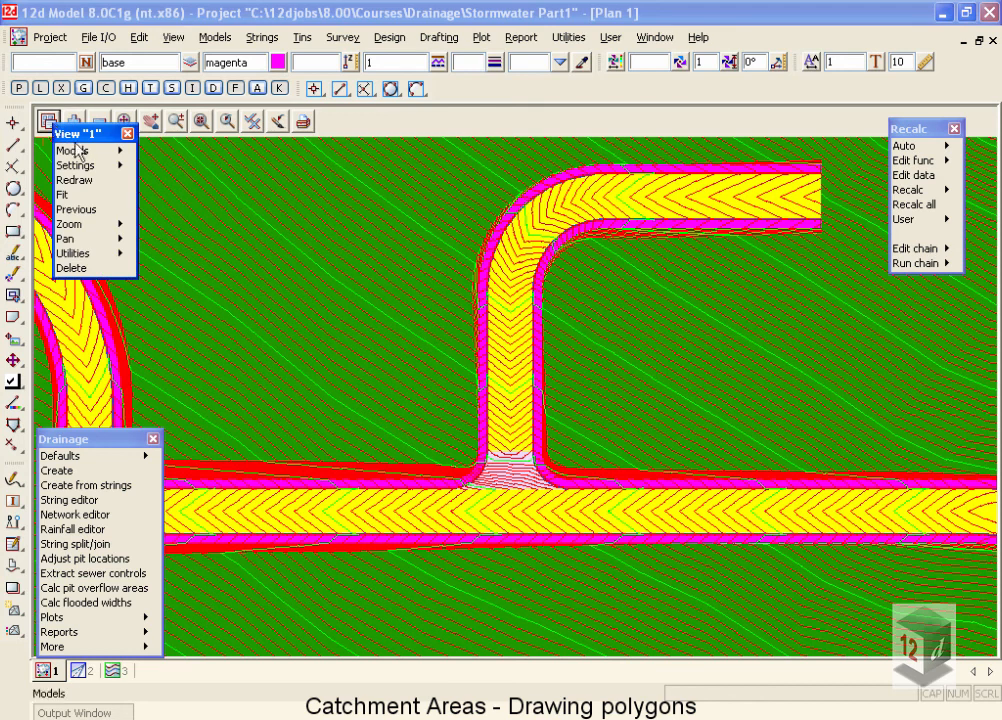
{"action": "left_click", "coordinate": [89, 150]}
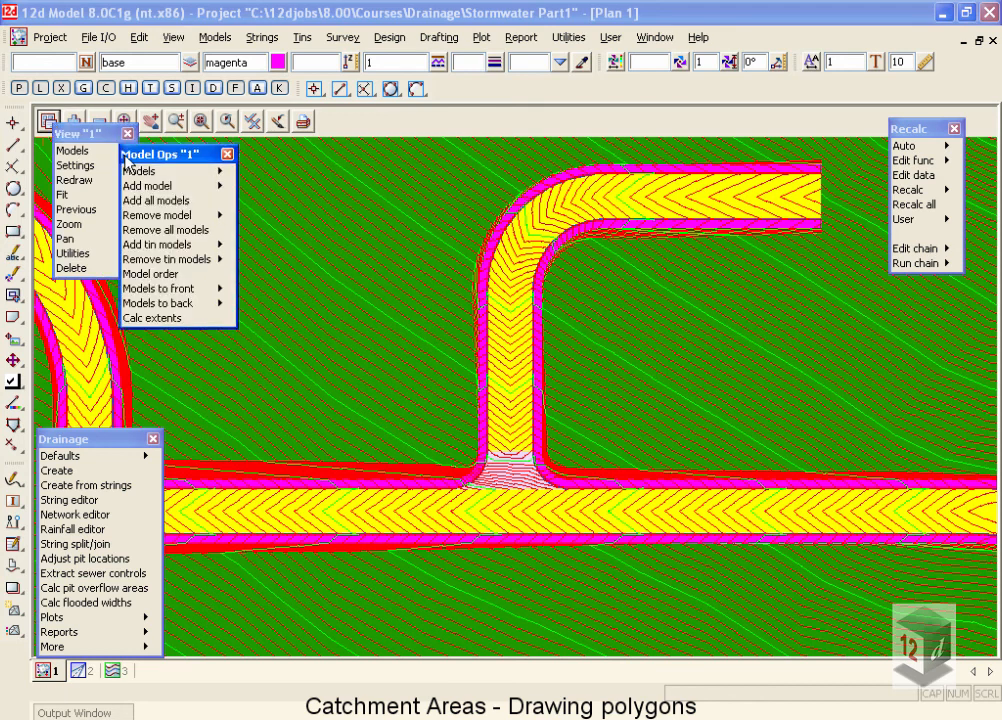
{"action": "left_click", "coordinate": [215, 303]}
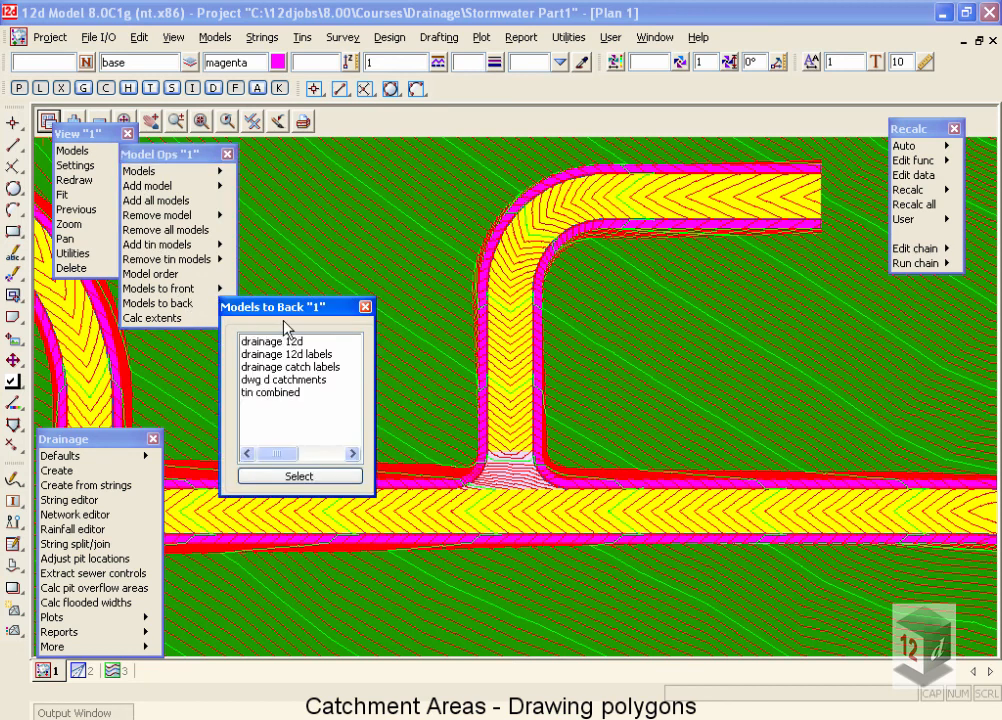
{"action": "double_click", "coordinate": [271, 394]}
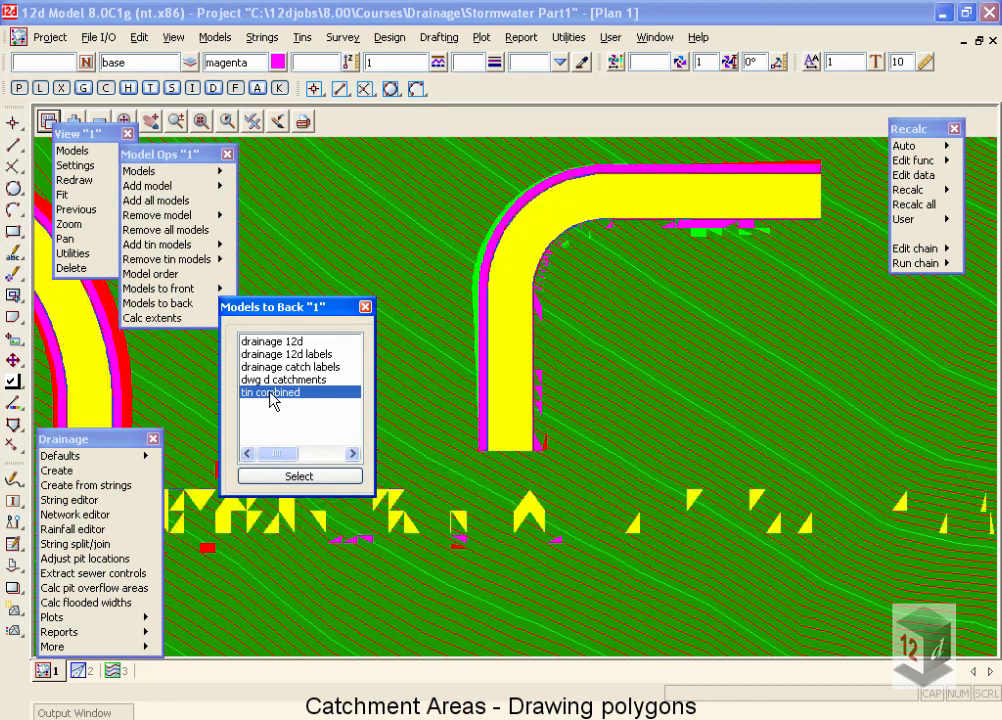
Step: Examine the drawing order of the models in the Plan 1 view and close the model order settings
{"action": "left_click", "coordinate": [47, 121]}
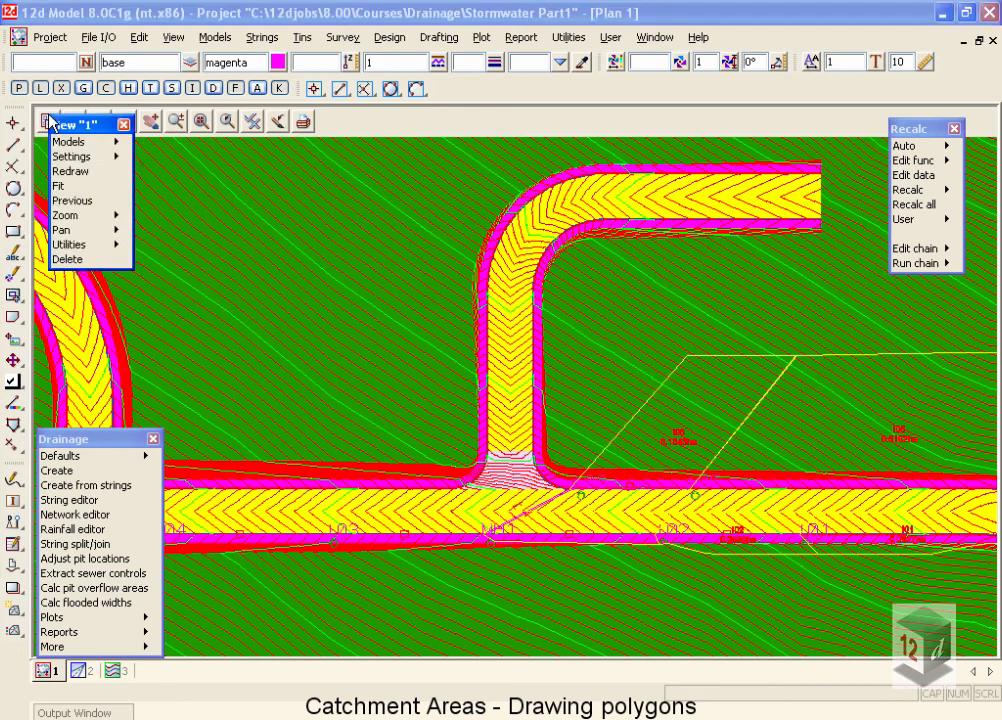
{"action": "left_click", "coordinate": [116, 143]}
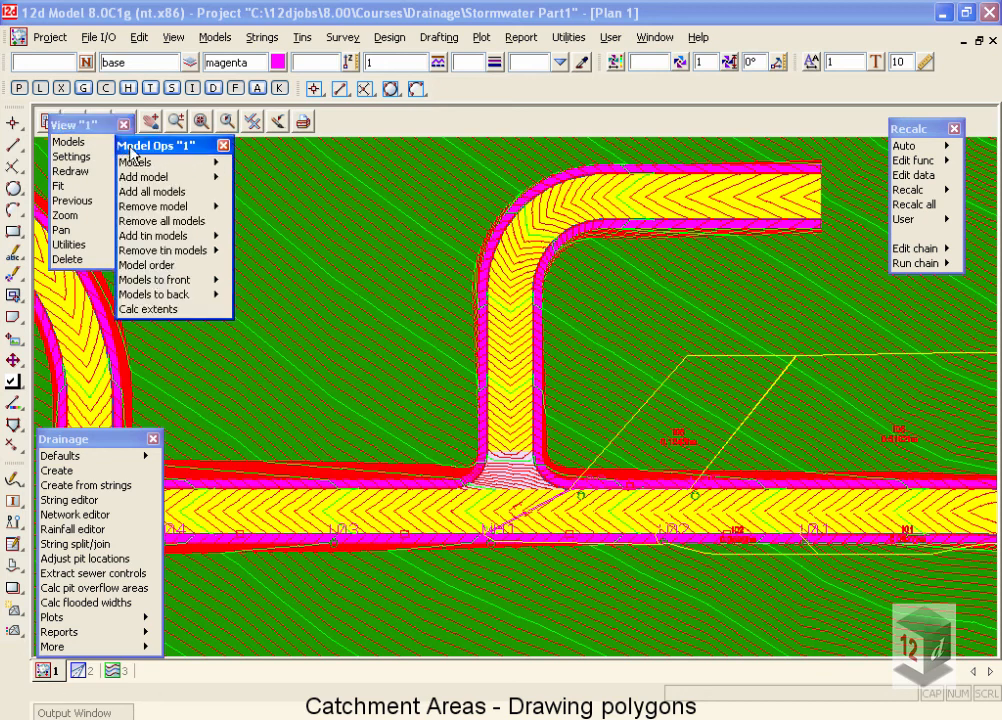
{"action": "left_click", "coordinate": [132, 265]}
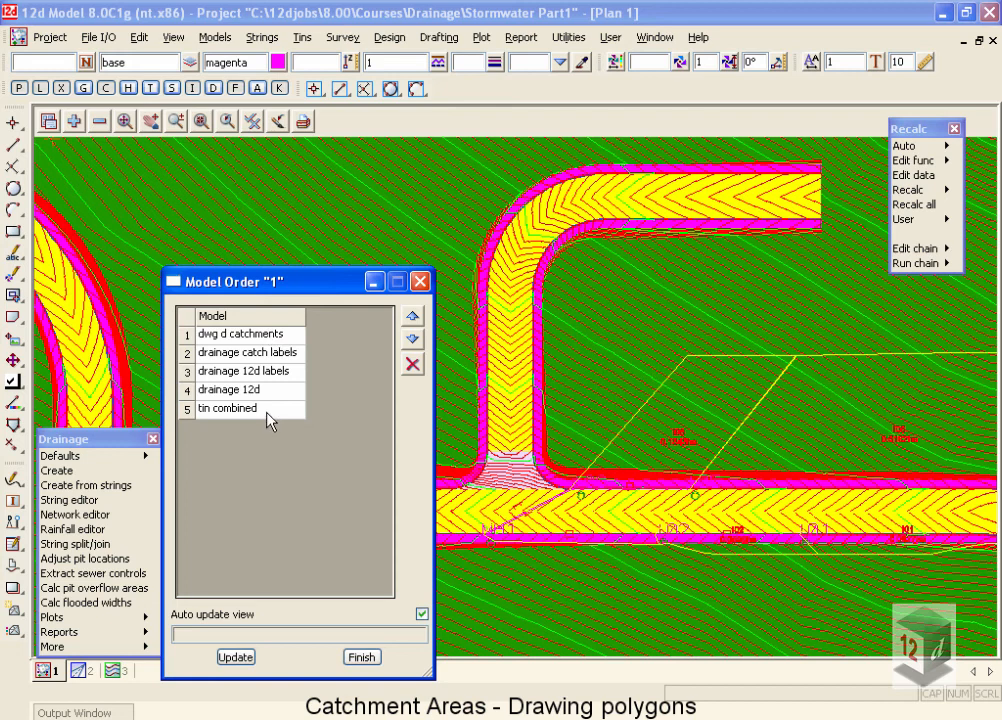
{"action": "left_click", "coordinate": [361, 657]}
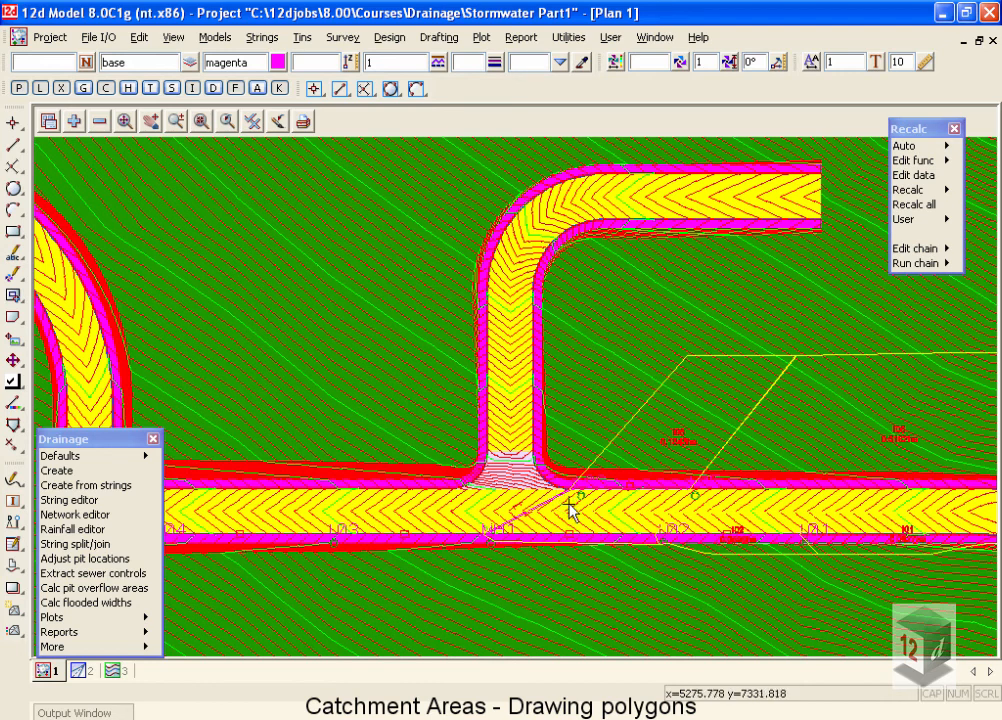
Step: Display the tin flow arrows around the road intersection and turn off the solid tin shading in the Plan 1 view
{"action": "scroll", "coordinate": [570, 505], "scroll_direction": "up", "scroll_amount": 2}
{"action": "scroll", "coordinate": [610, 510], "scroll_direction": "up", "scroll_amount": 1}
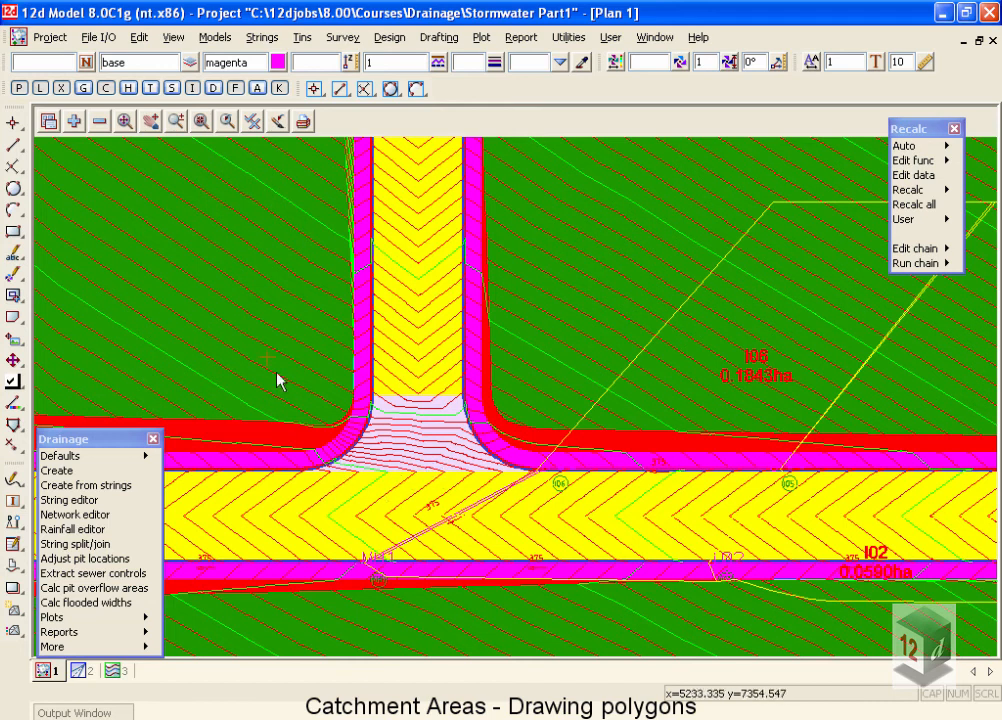
{"action": "left_click", "coordinate": [74, 122]}
{"action": "left_click", "coordinate": [114, 171]}
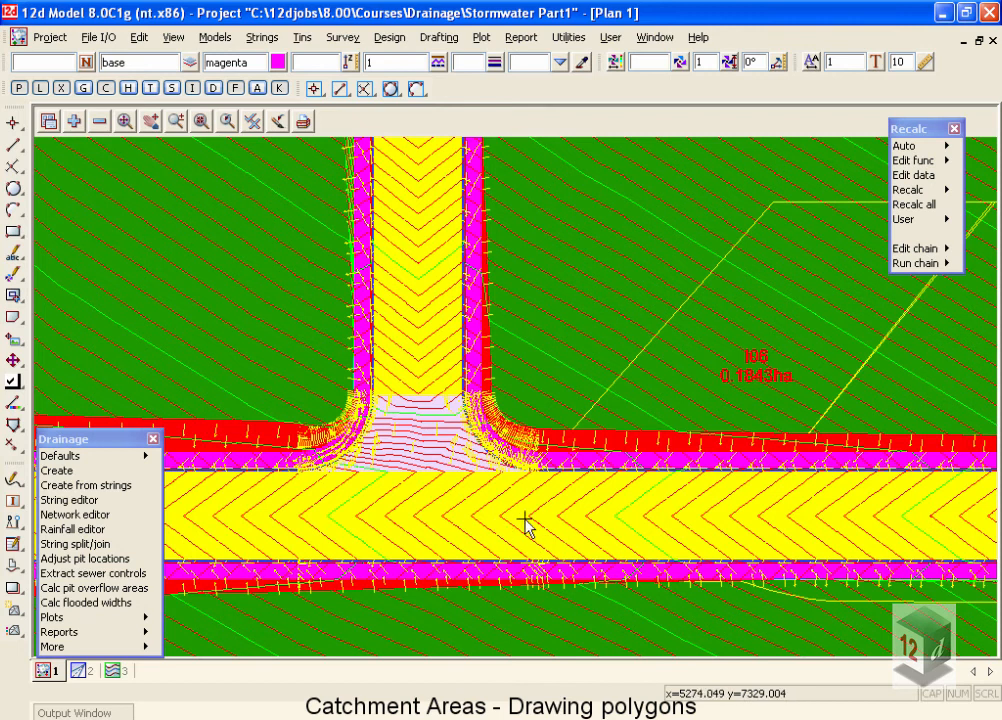
{"action": "left_click", "coordinate": [254, 122]}
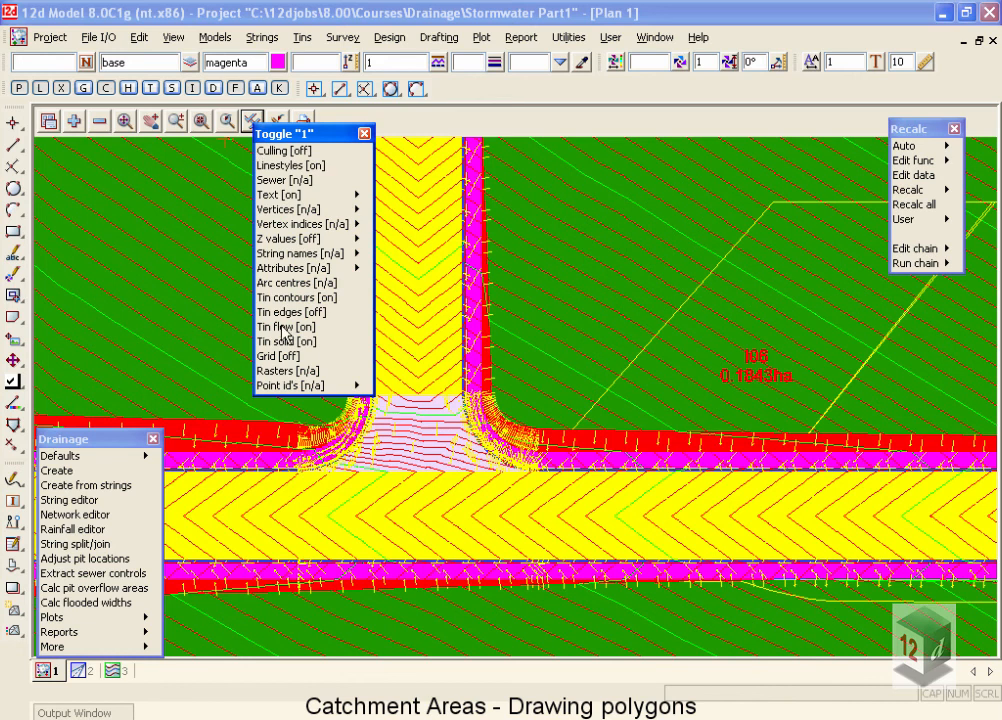
{"action": "left_click", "coordinate": [285, 341]}
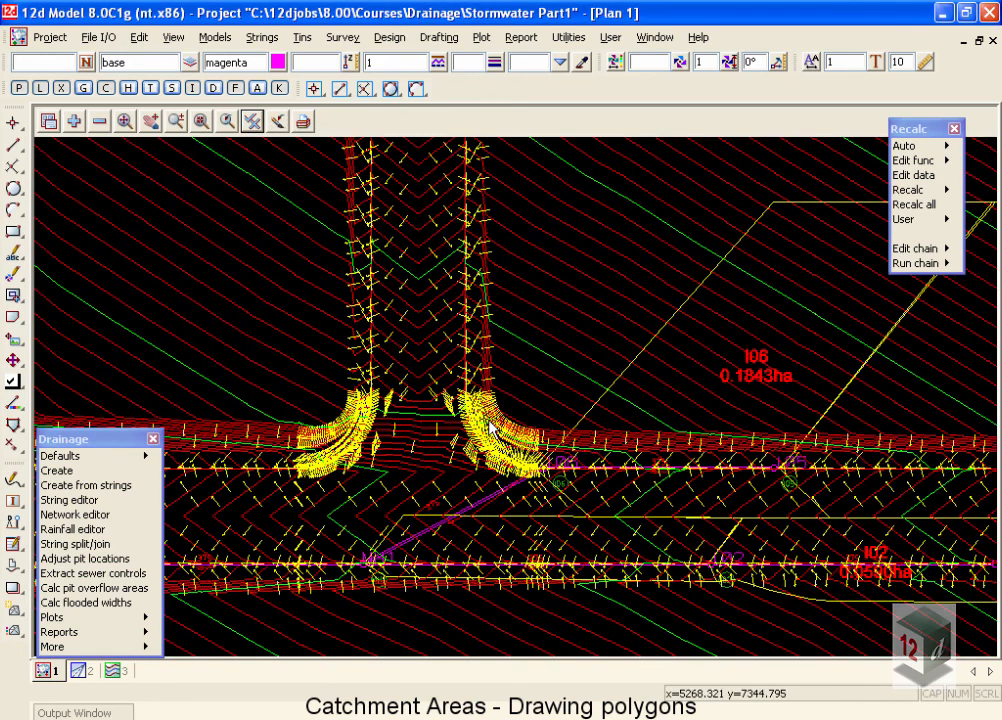
Step: Delete the catchment polygon string I06 from the model "dwg d catchments"
{"action": "scroll", "coordinate": [482, 410], "scroll_direction": "down", "scroll_amount": 1}
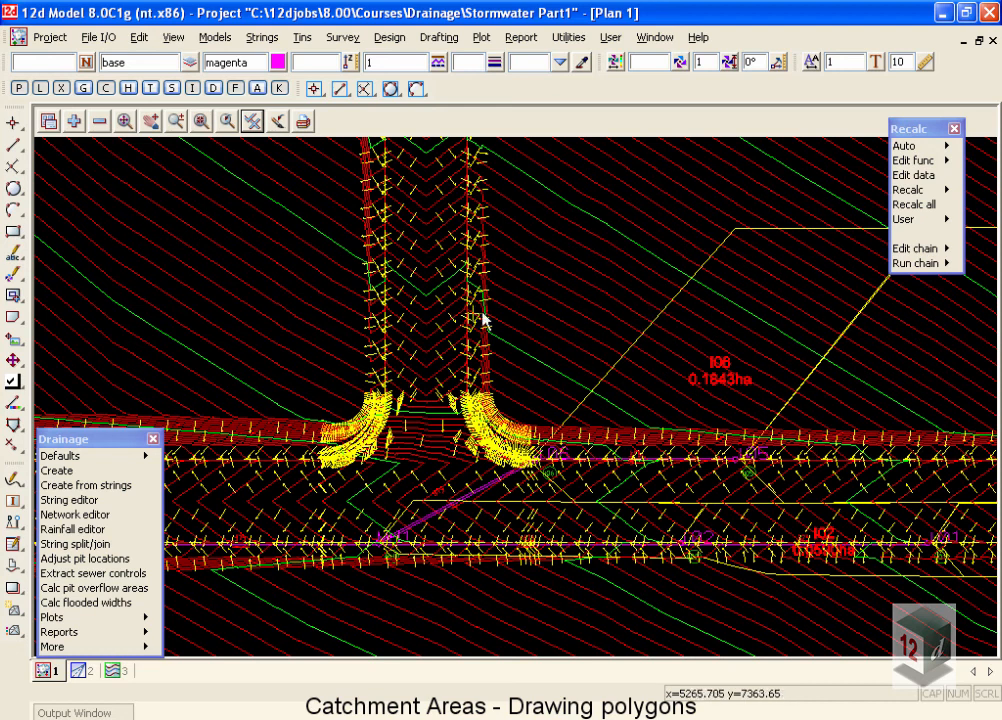
{"action": "left_click", "coordinate": [14, 449]}
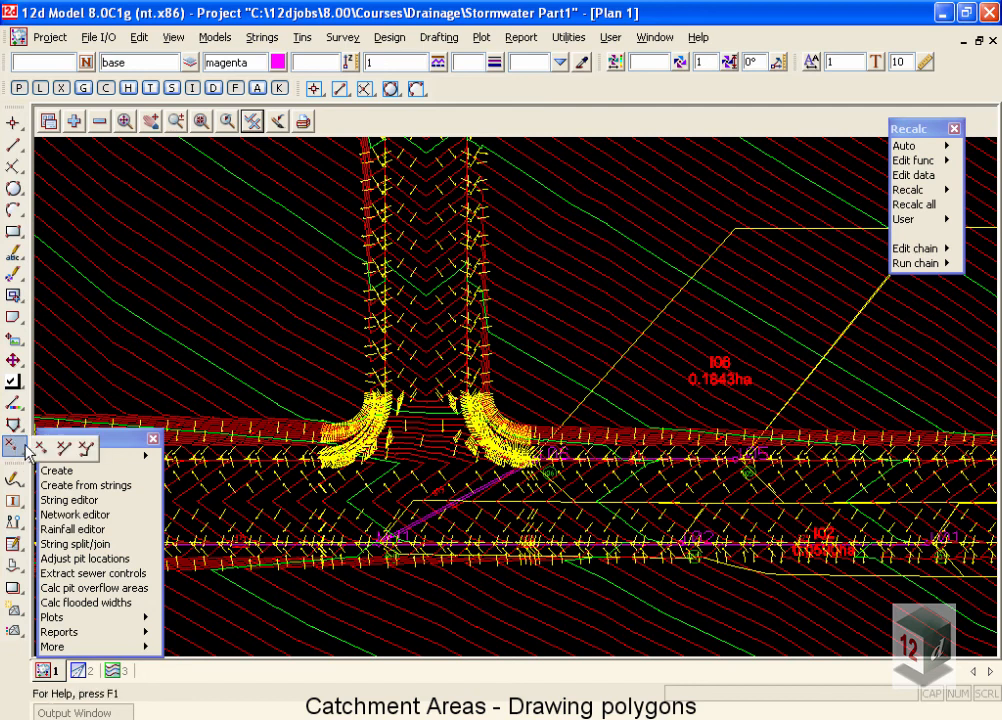
{"action": "left_click", "coordinate": [87, 453]}
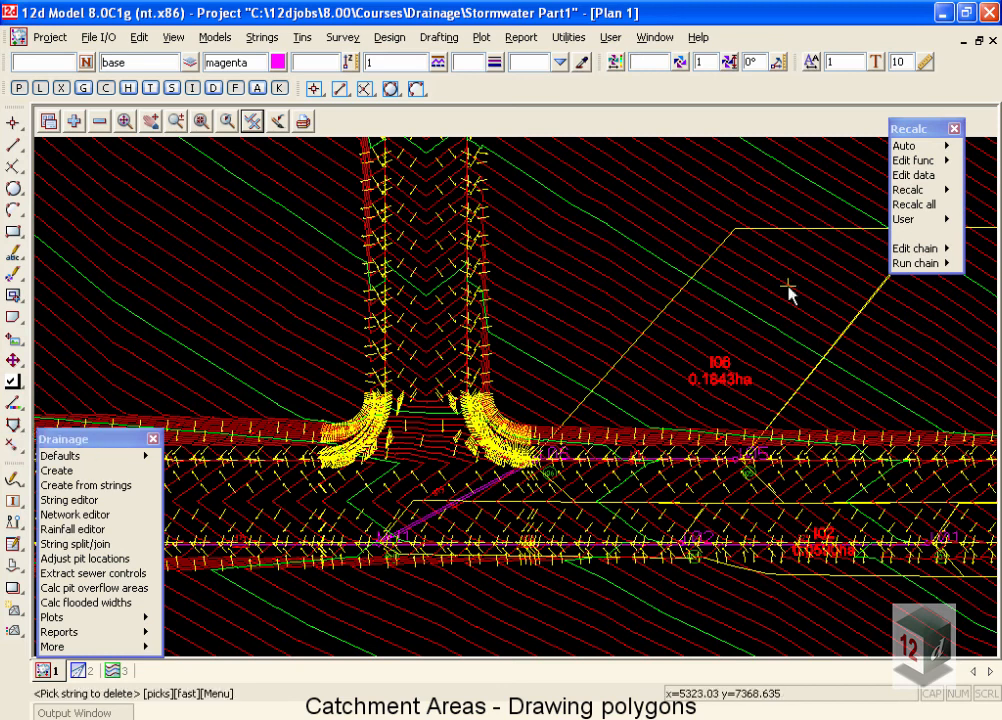
{"action": "left_click", "coordinate": [706, 263]}
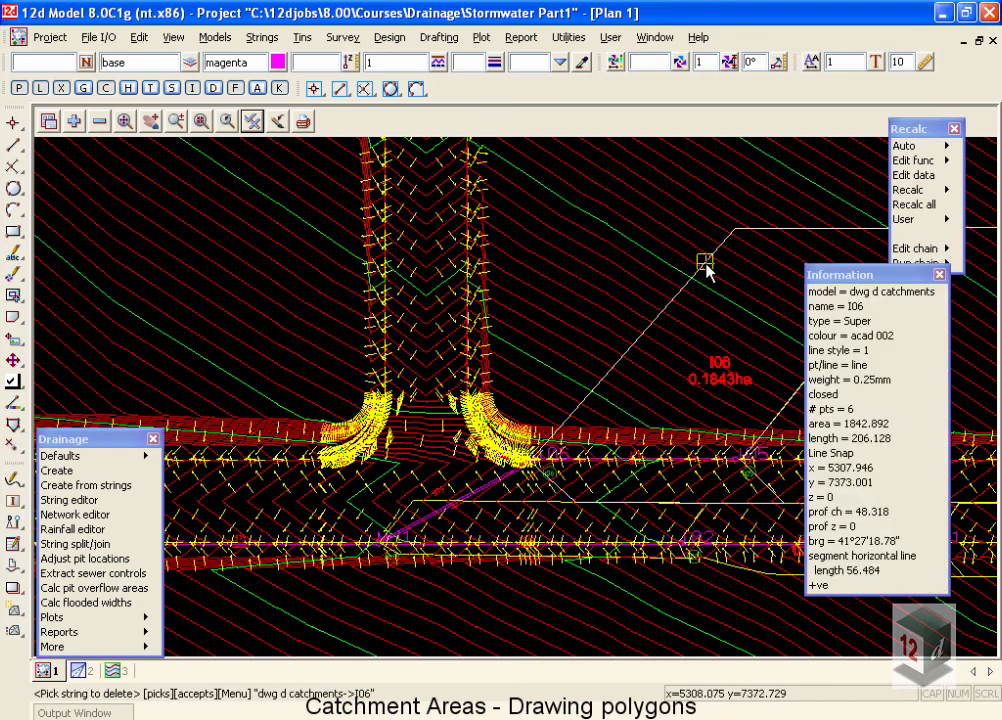
{"action": "middle_click", "coordinate": [706, 264]}
{"action": "scroll", "coordinate": [706, 264], "scroll_direction": "down", "scroll_amount": 1}
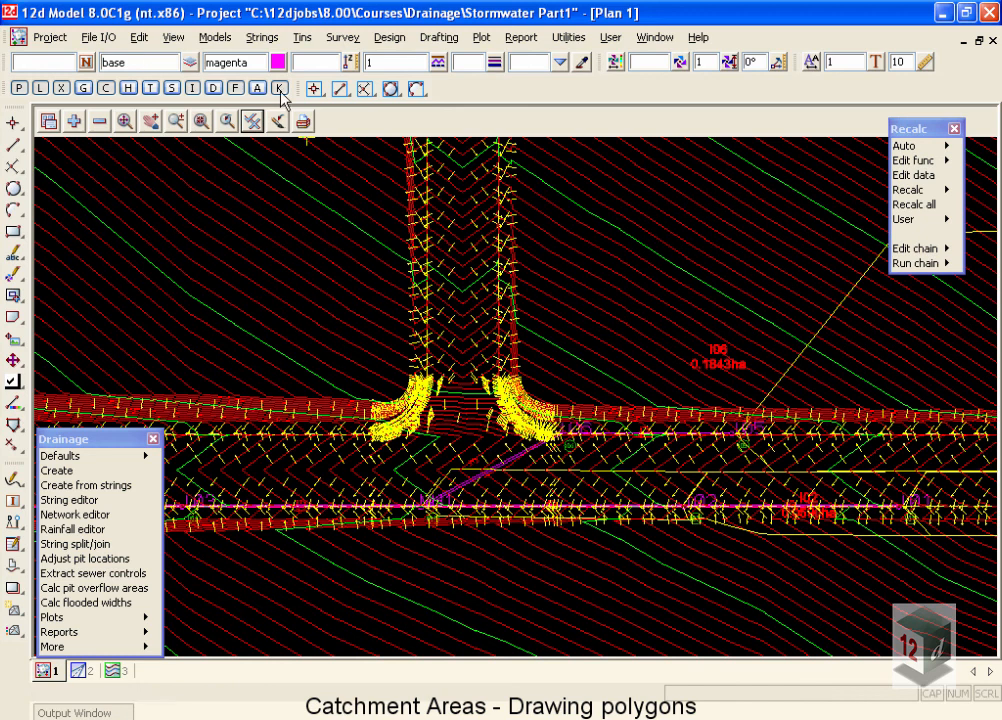
Step: Copy the drawing attributes for new strings from the catchment polygon I05 with Same as
{"action": "left_click", "coordinate": [580, 66]}
{"action": "left_click", "coordinate": [820, 331]}
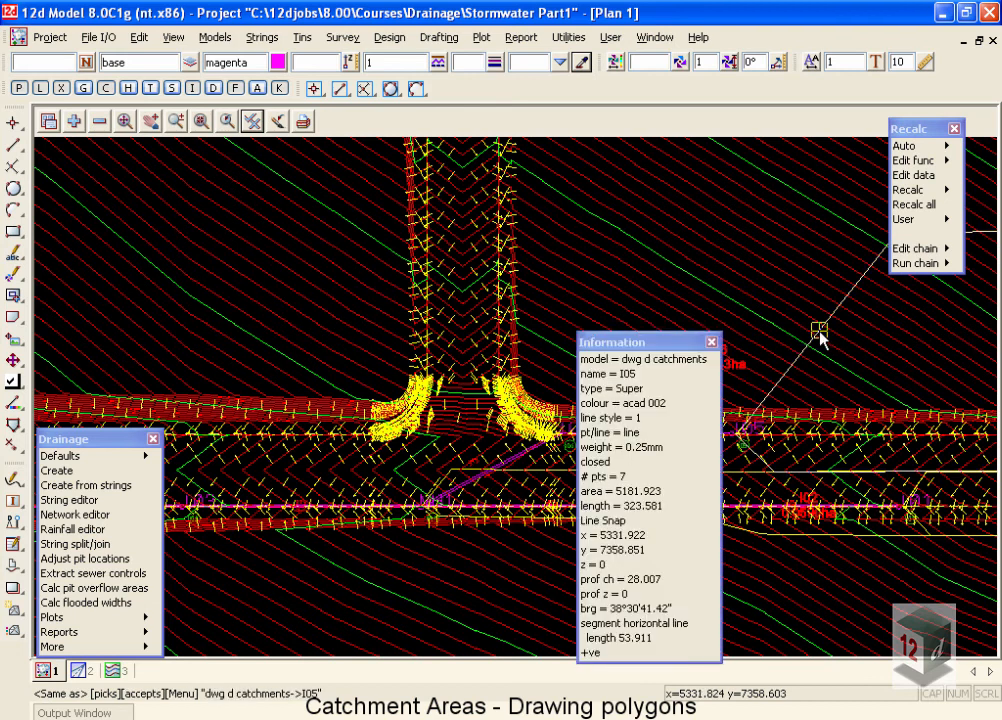
{"action": "middle_click", "coordinate": [820, 334]}
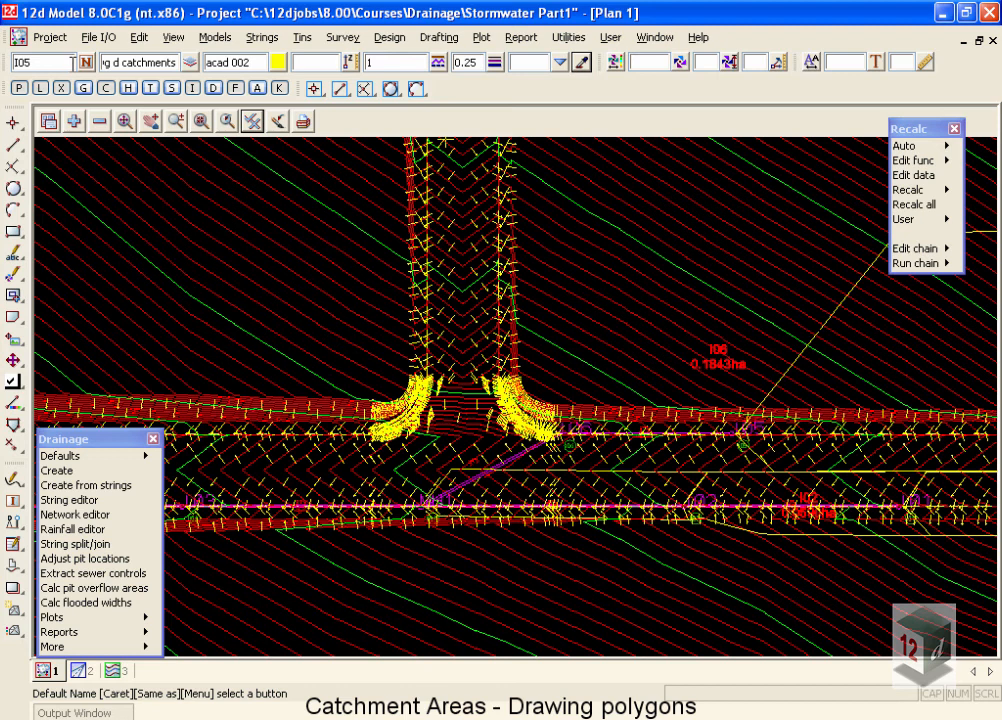
{"action": "left_click", "coordinate": [57, 62]}
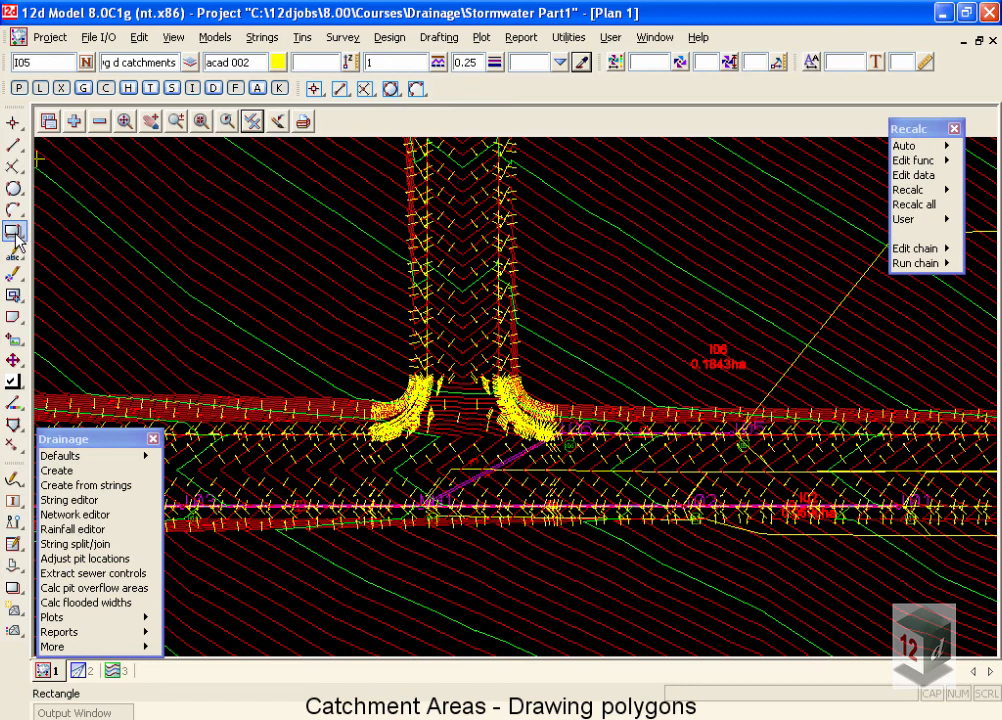
Step: Start a closed polygon on the main road's centreline below pit I06 and trace it along the centreline to catchment I05's corner and its vertex at pit I05
{"action": "mouse_move", "coordinate": [15, 236]}
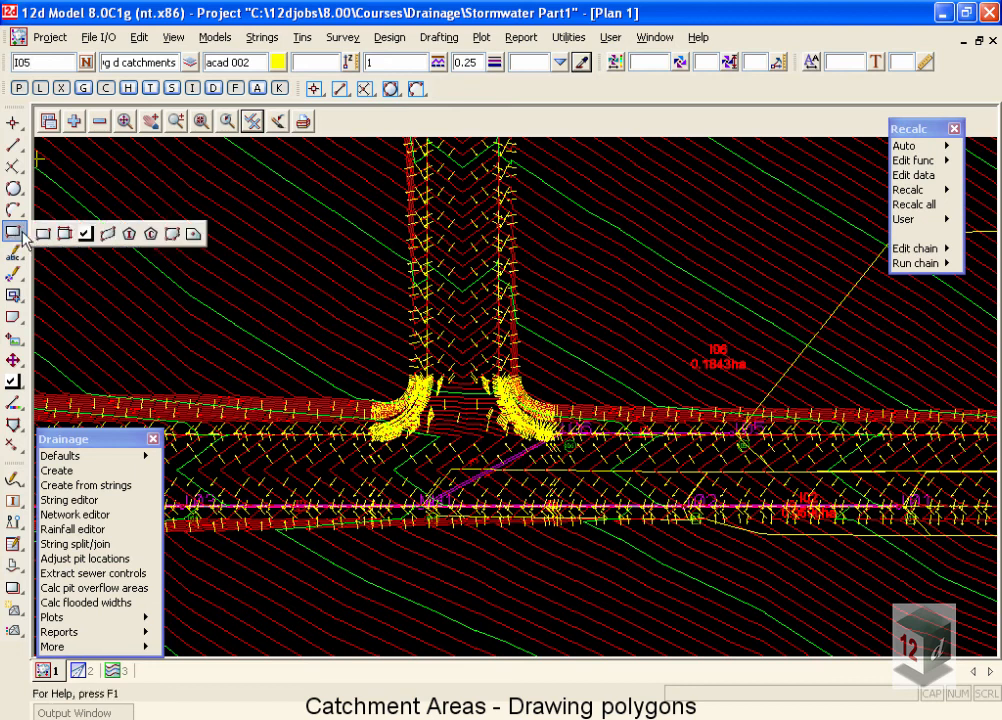
{"action": "left_click", "coordinate": [172, 236]}
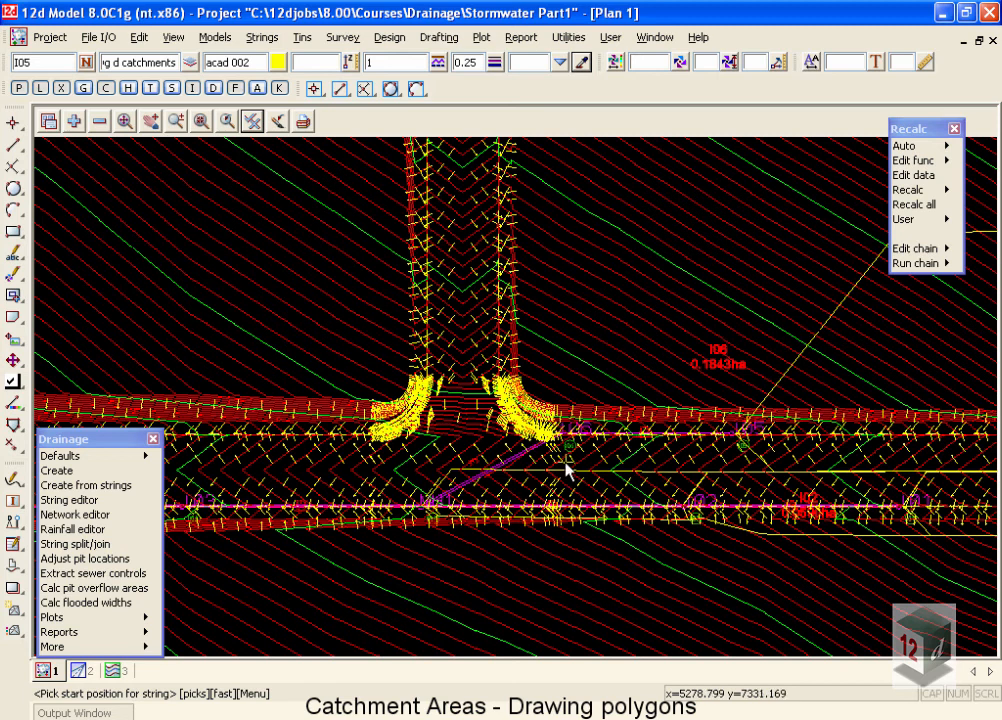
{"action": "left_click", "coordinate": [583, 475]}
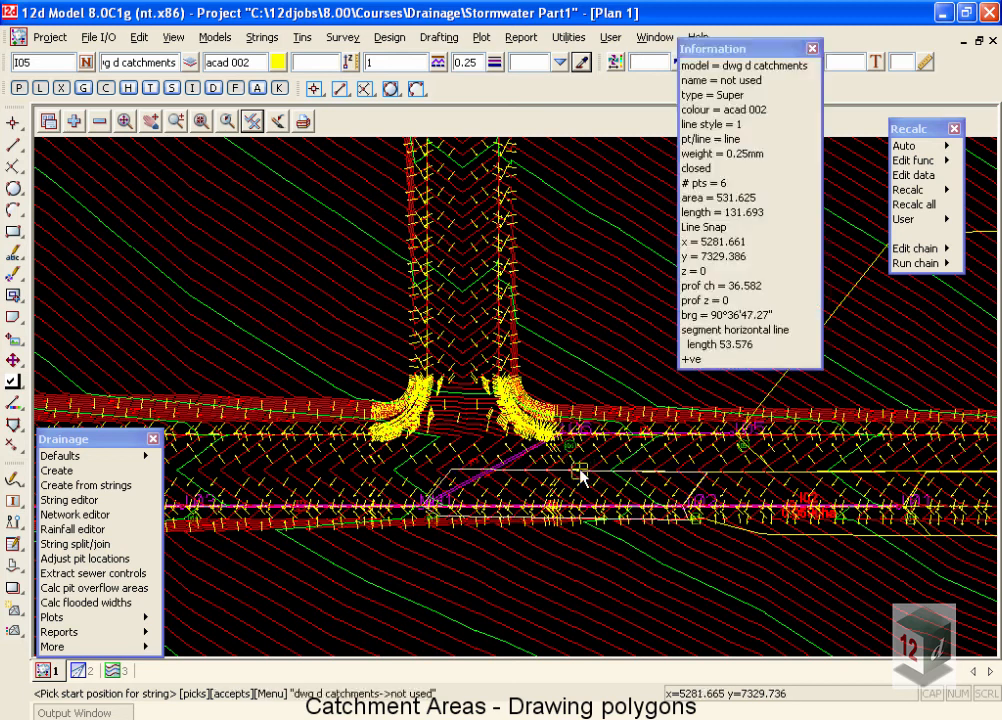
{"action": "middle_click", "coordinate": [583, 475]}
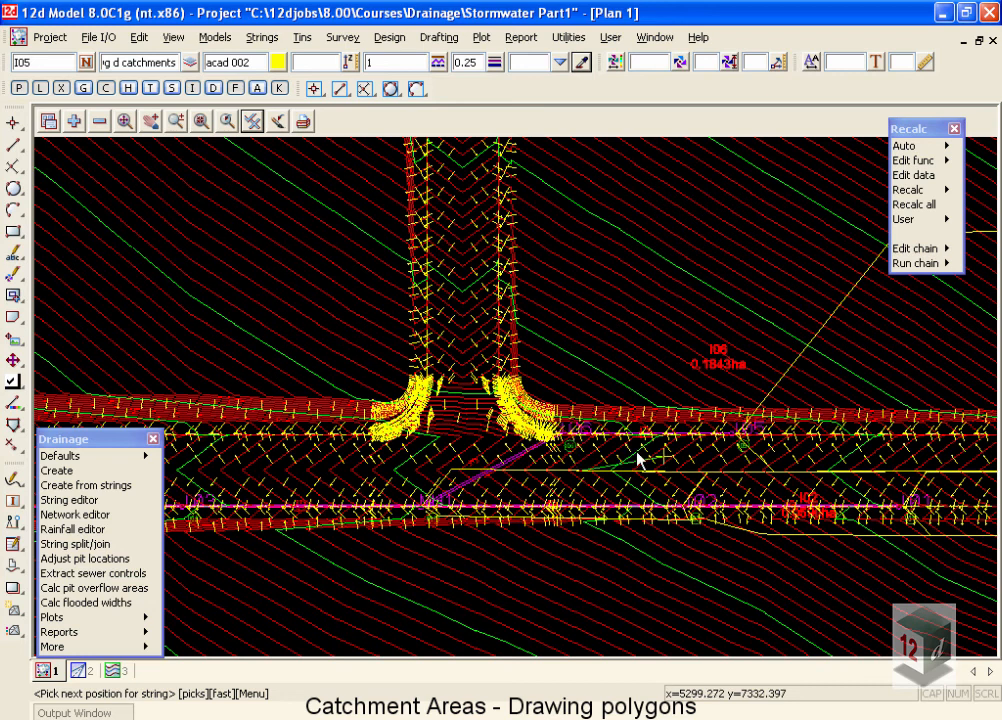
{"action": "left_click", "coordinate": [775, 483]}
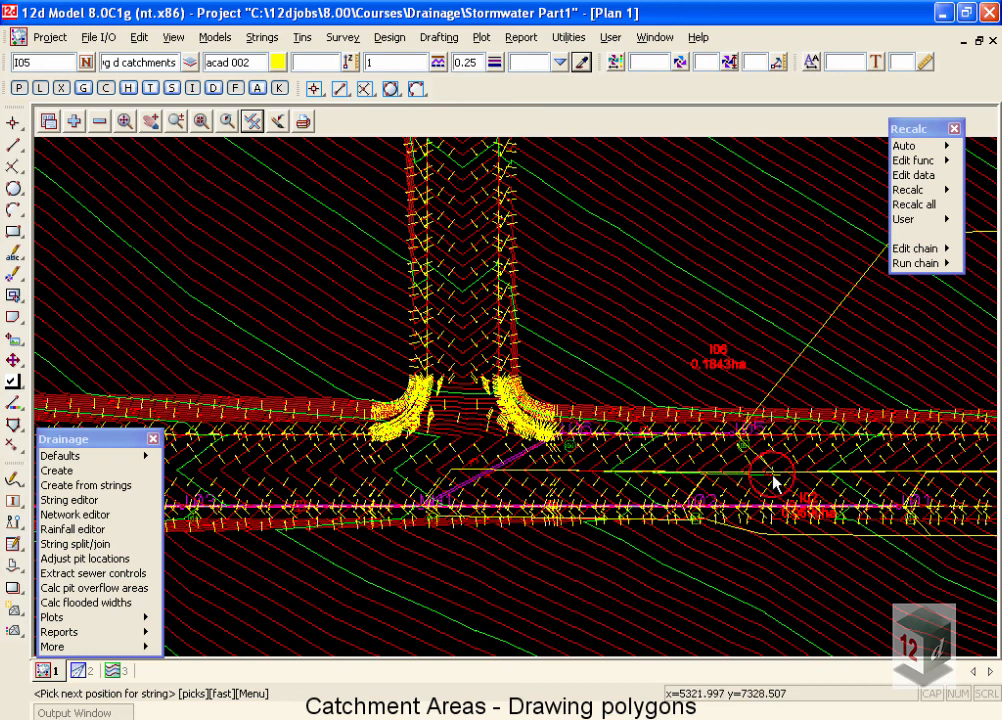
{"action": "middle_click", "coordinate": [775, 483]}
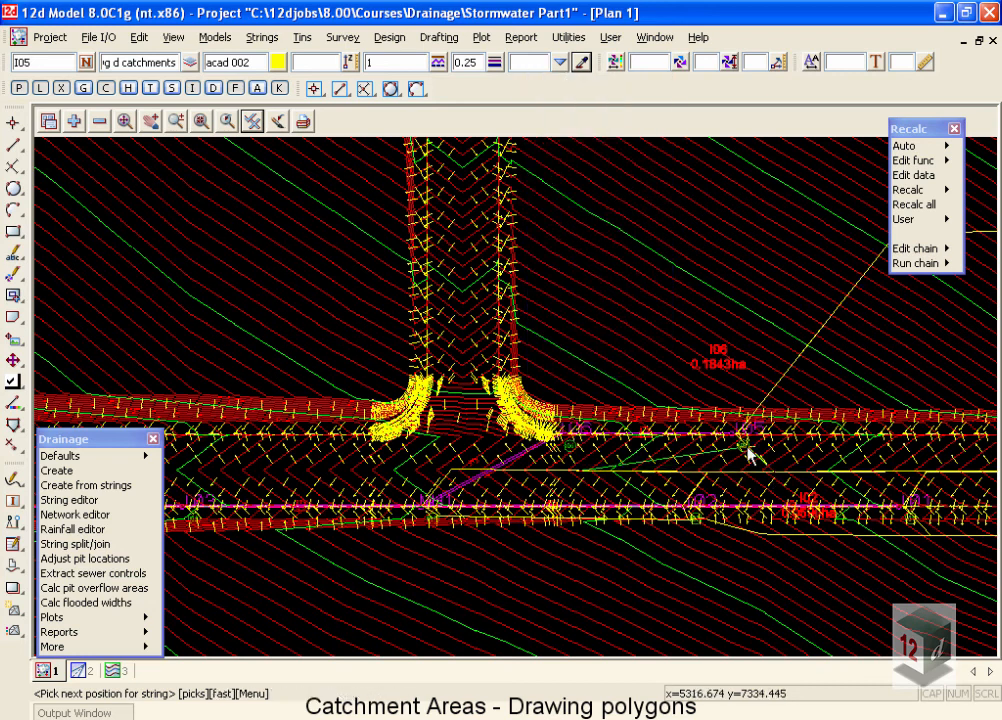
{"action": "left_click", "coordinate": [737, 440]}
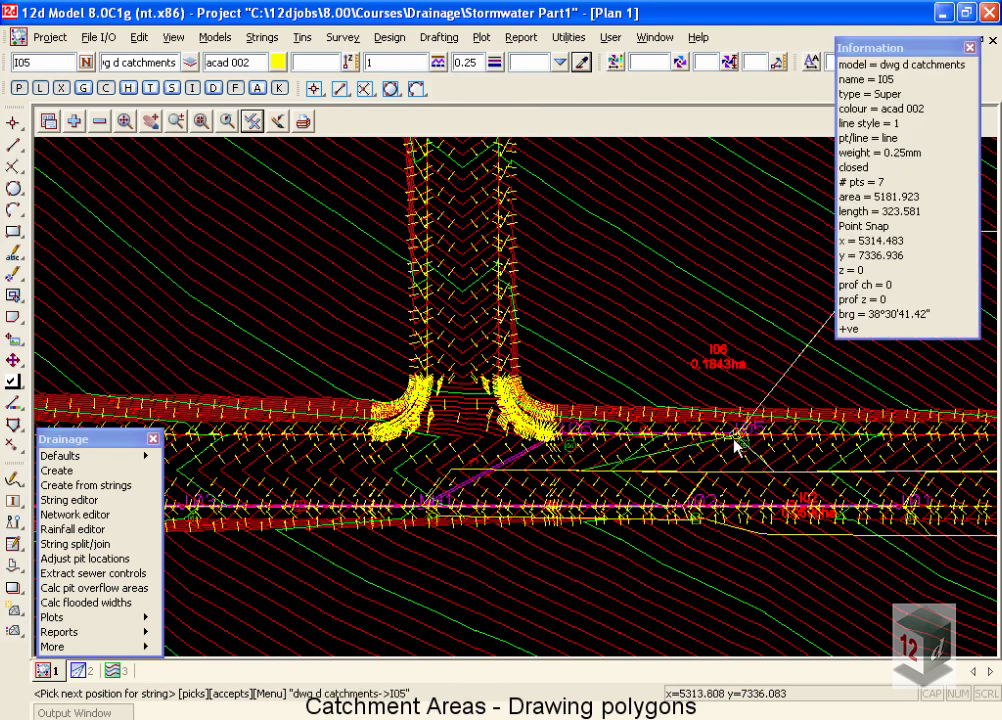
{"action": "middle_click", "coordinate": [737, 440]}
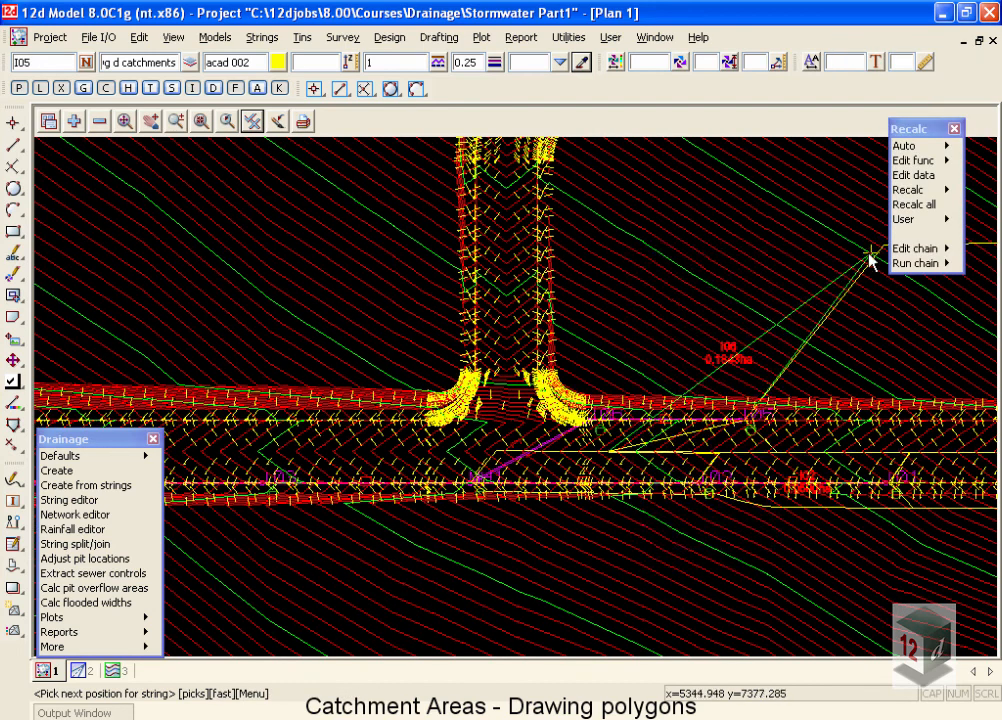
Step: Continue the polygon to catchment I05's rear boundary corner and across to the near edge of the side road
{"action": "left_click", "coordinate": [690, 196]}
{"action": "middle_click", "coordinate": [690, 196]}
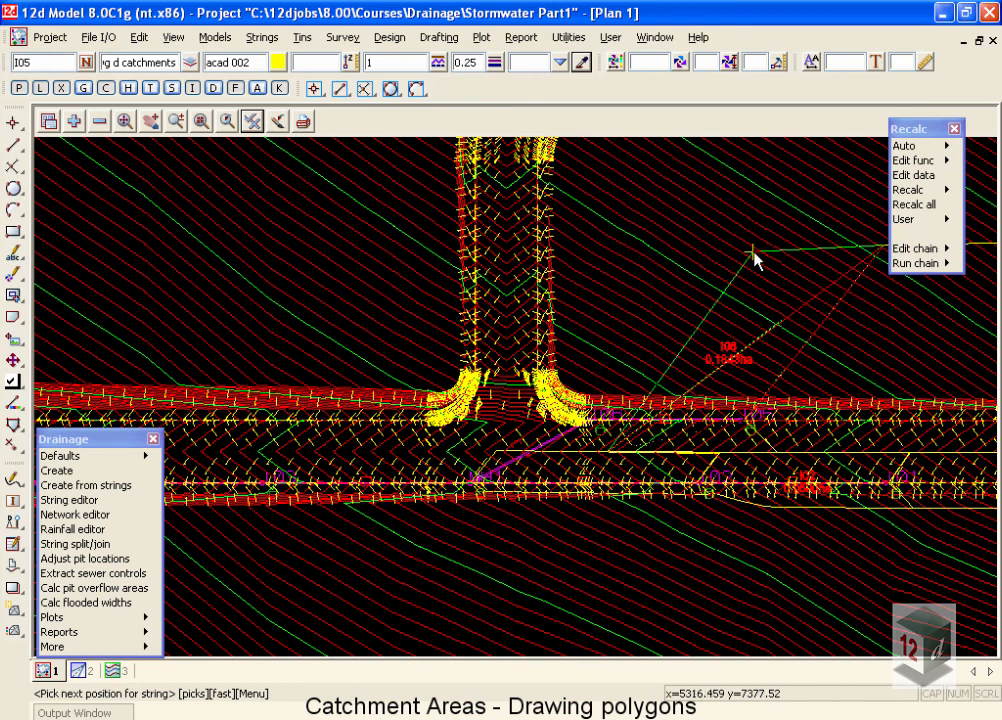
{"action": "left_click", "coordinate": [547, 243]}
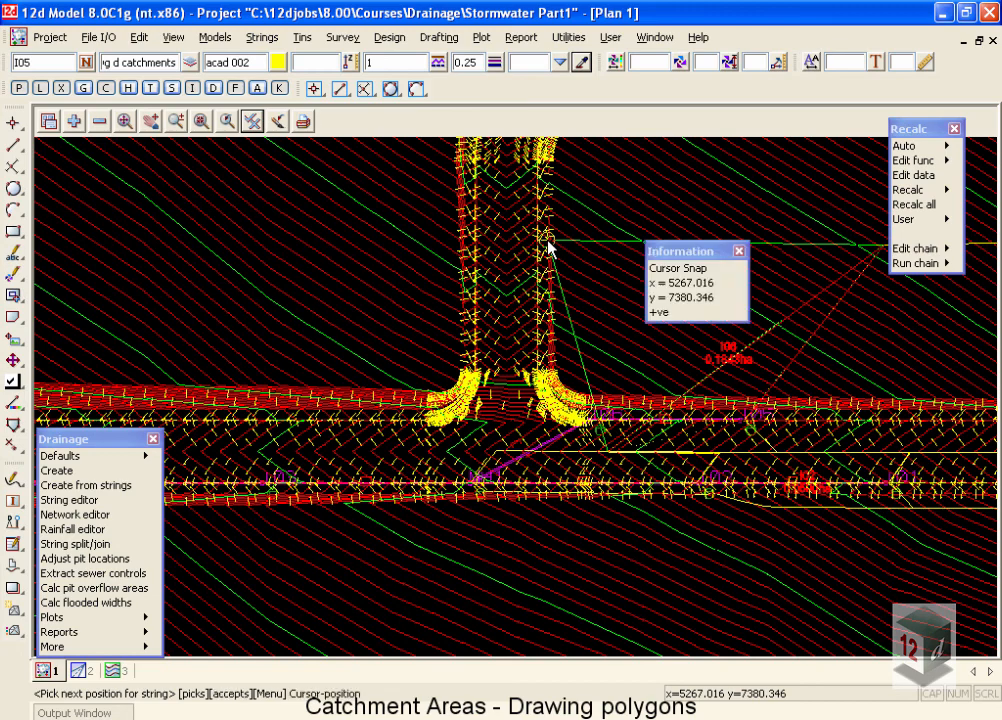
{"action": "middle_click", "coordinate": [548, 241]}
Step: Add polygon vertices at the side road's kerb line and upstream on its centreline, following the flow arrows
{"action": "scroll", "coordinate": [516, 295], "scroll_direction": "down", "scroll_amount": 3}
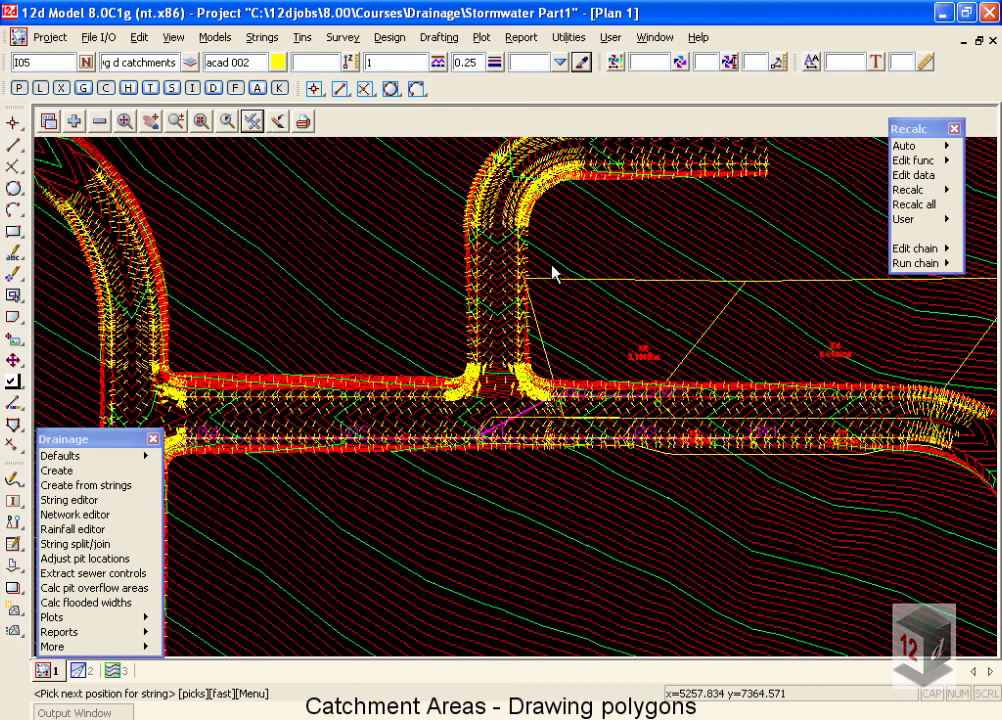
{"action": "scroll", "coordinate": [550, 264], "scroll_direction": "up", "scroll_amount": 1}
{"action": "scroll", "coordinate": [535, 273], "scroll_direction": "up", "scroll_amount": 4}
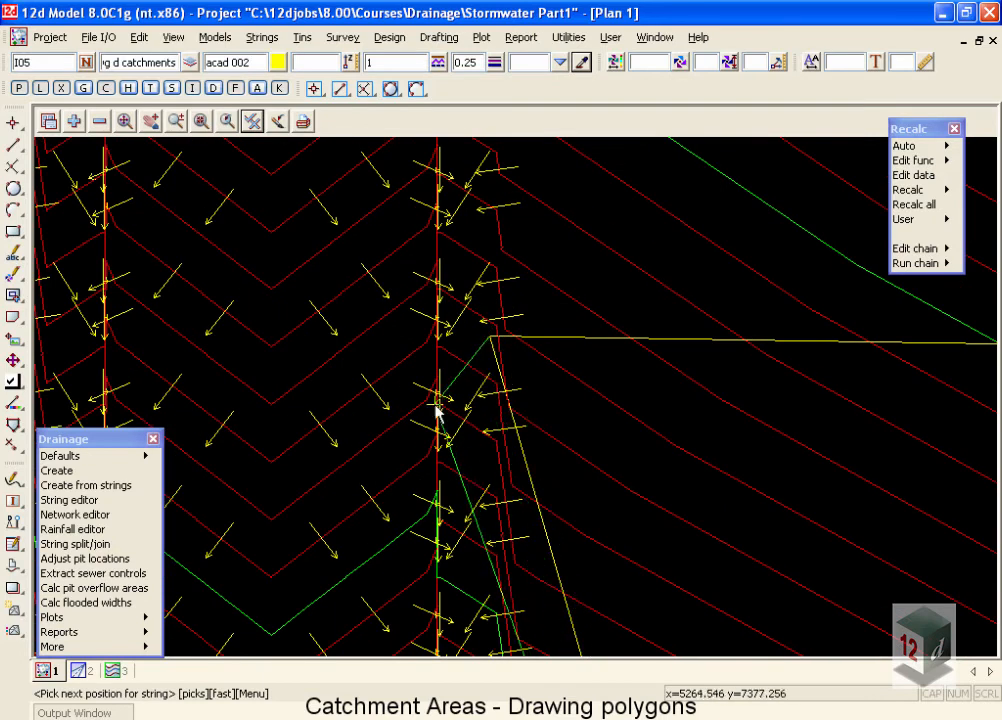
{"action": "left_click", "coordinate": [437, 405]}
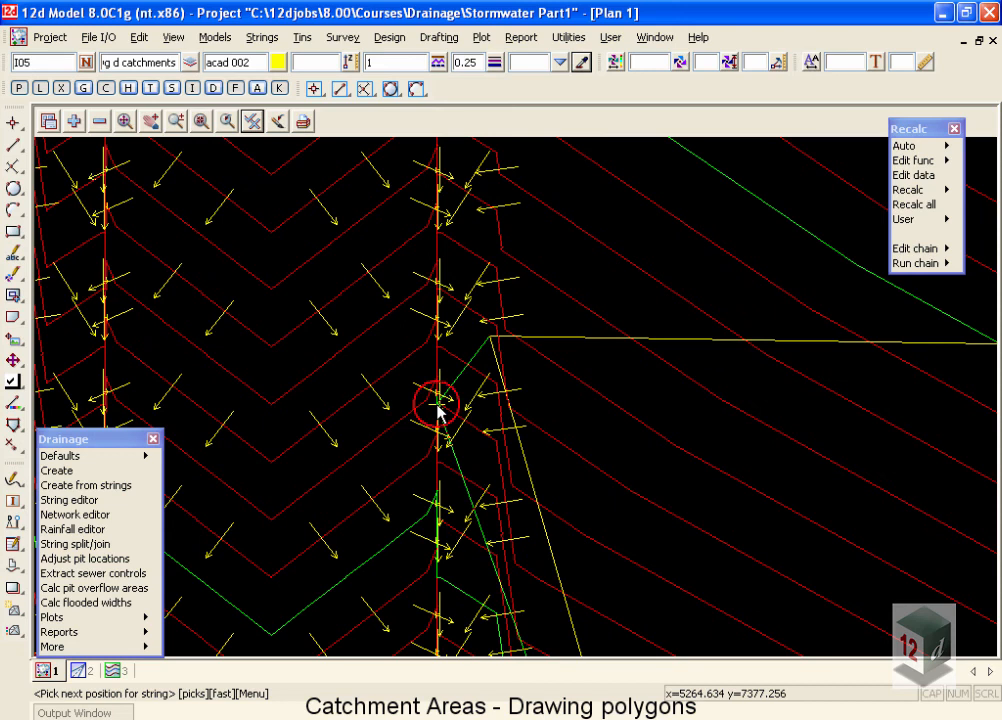
{"action": "scroll", "coordinate": [437, 405], "scroll_direction": "up", "scroll_amount": 1}
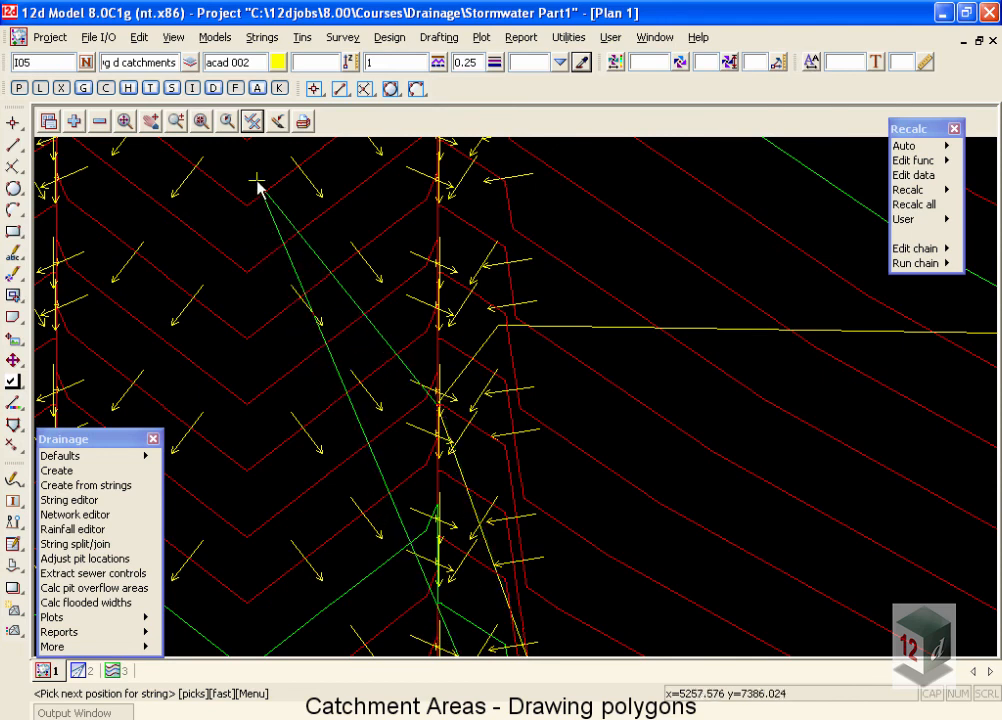
{"action": "scroll", "coordinate": [275, 225], "scroll_direction": "down", "scroll_amount": 2}
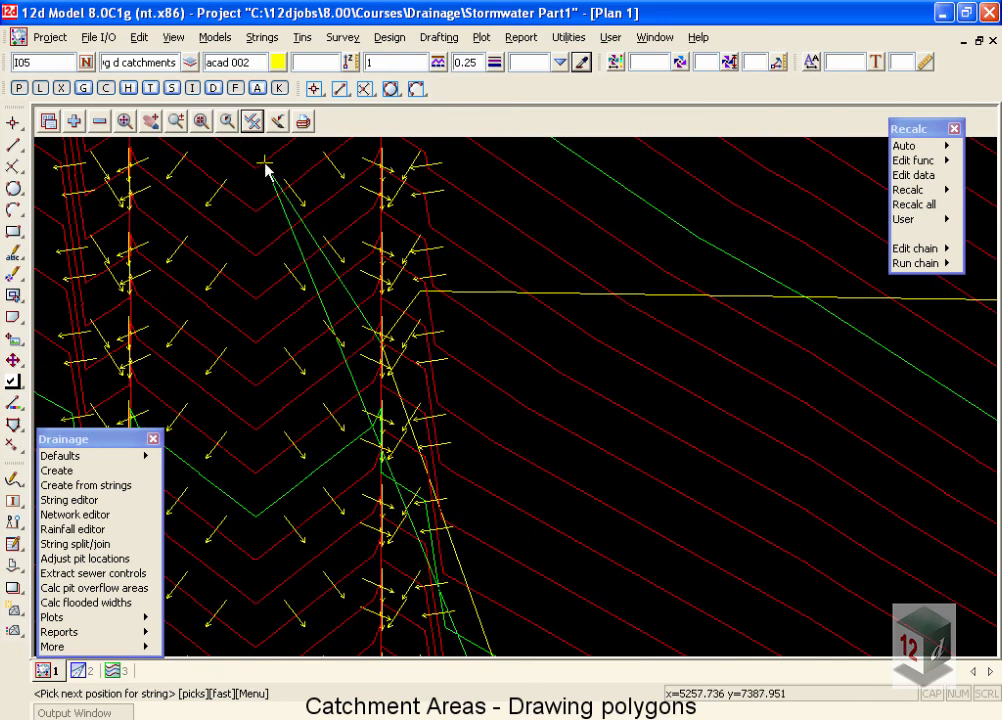
{"action": "scroll", "coordinate": [280, 160], "scroll_direction": "down", "scroll_amount": 2}
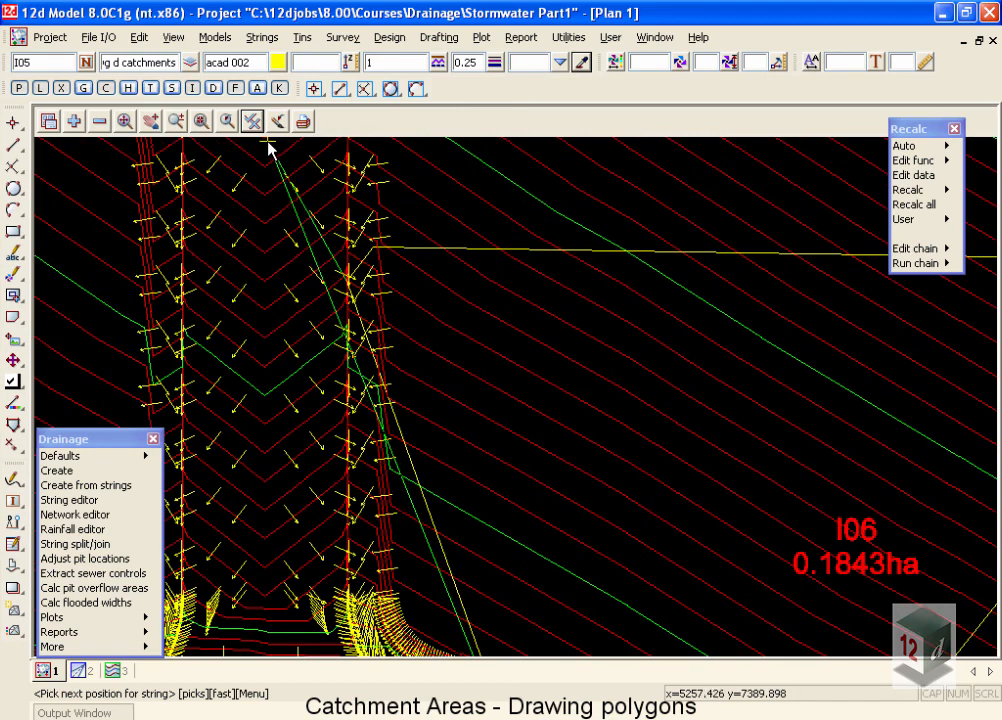
{"action": "left_click", "coordinate": [266, 146]}
{"action": "middle_click", "coordinate": [266, 146]}
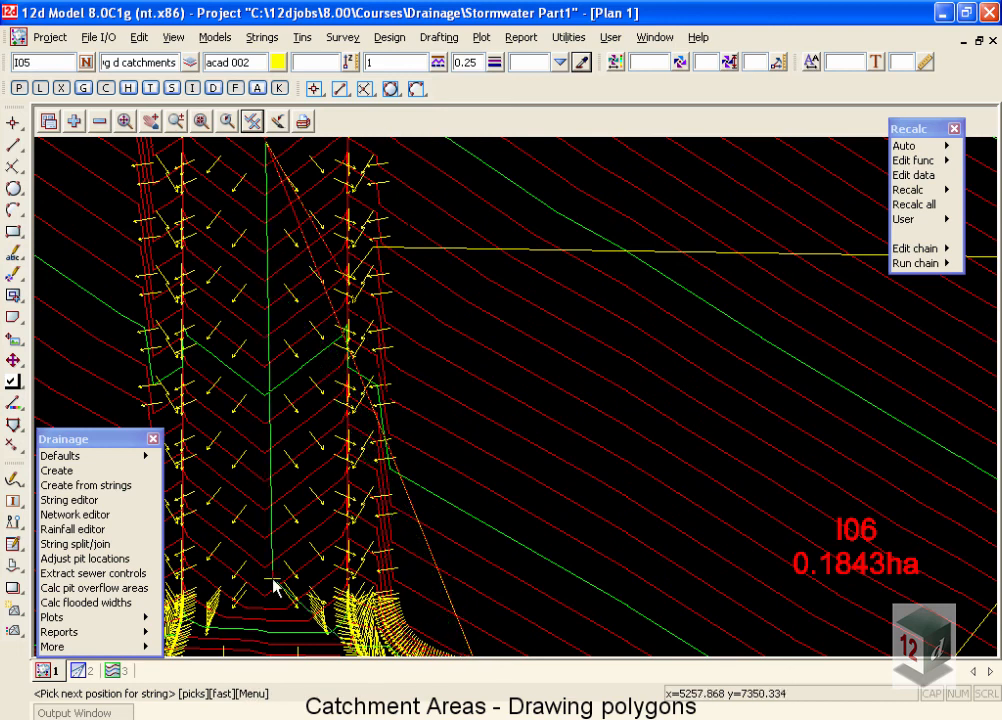
Step: Run the polygon down the side road's centreline and across to the start of the kerb return
{"action": "scroll", "coordinate": [322, 395], "scroll_direction": "down", "scroll_amount": 1}
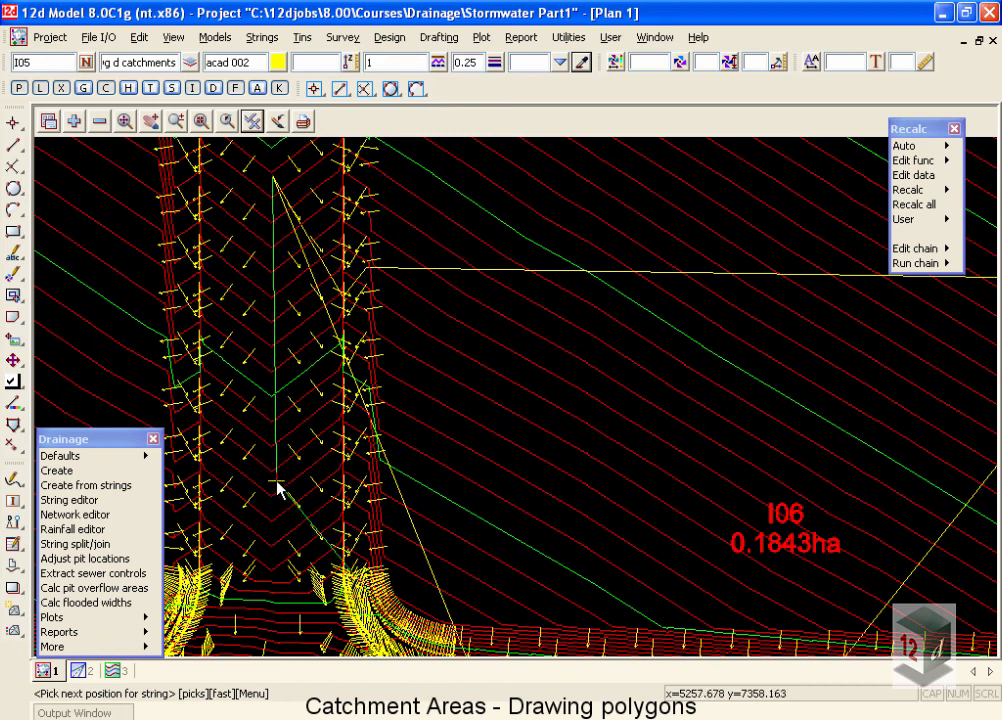
{"action": "scroll", "coordinate": [308, 357], "scroll_direction": "down", "scroll_amount": 3}
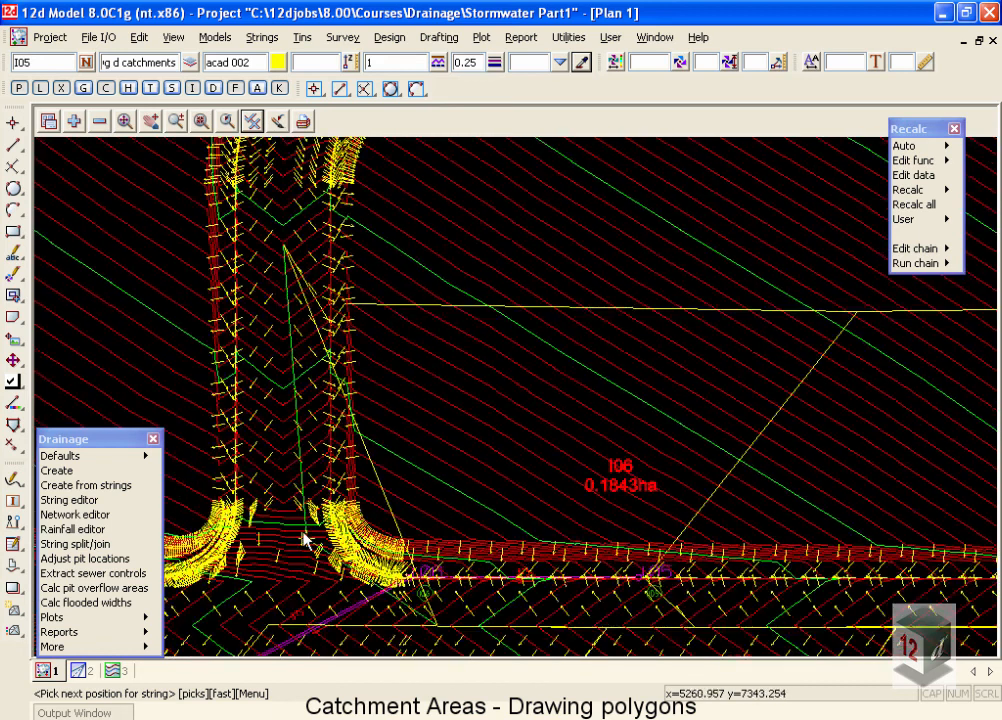
{"action": "scroll", "coordinate": [316, 548], "scroll_direction": "up", "scroll_amount": 2}
{"action": "scroll", "coordinate": [340, 565], "scroll_direction": "up", "scroll_amount": 3}
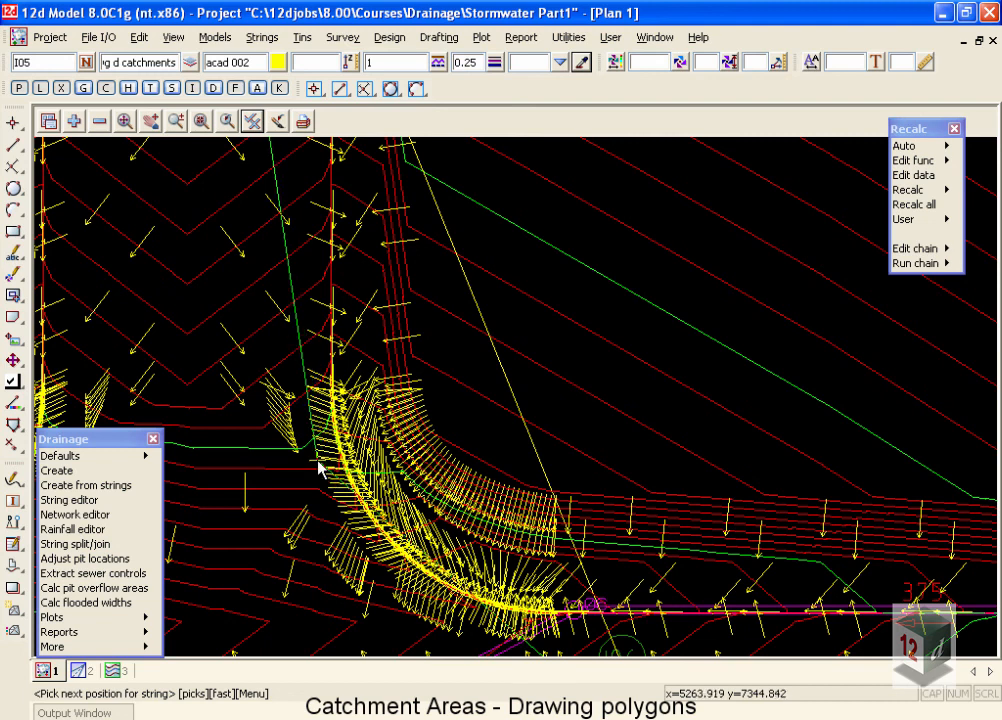
{"action": "left_click", "coordinate": [190, 148]}
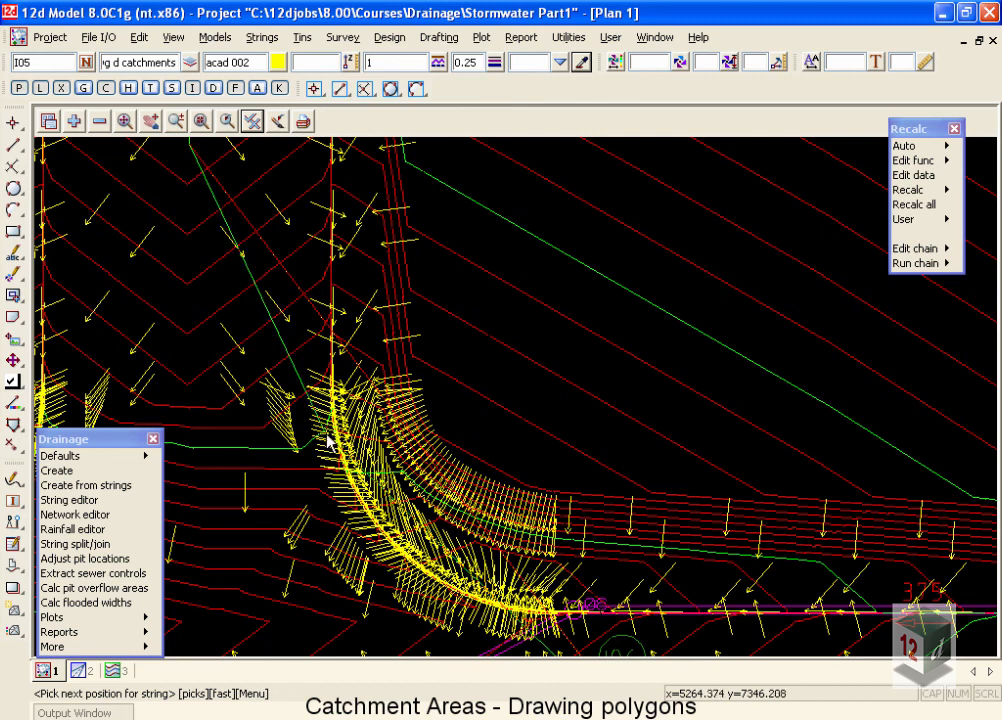
{"action": "left_click", "coordinate": [320, 440]}
{"action": "middle_click", "coordinate": [318, 436]}
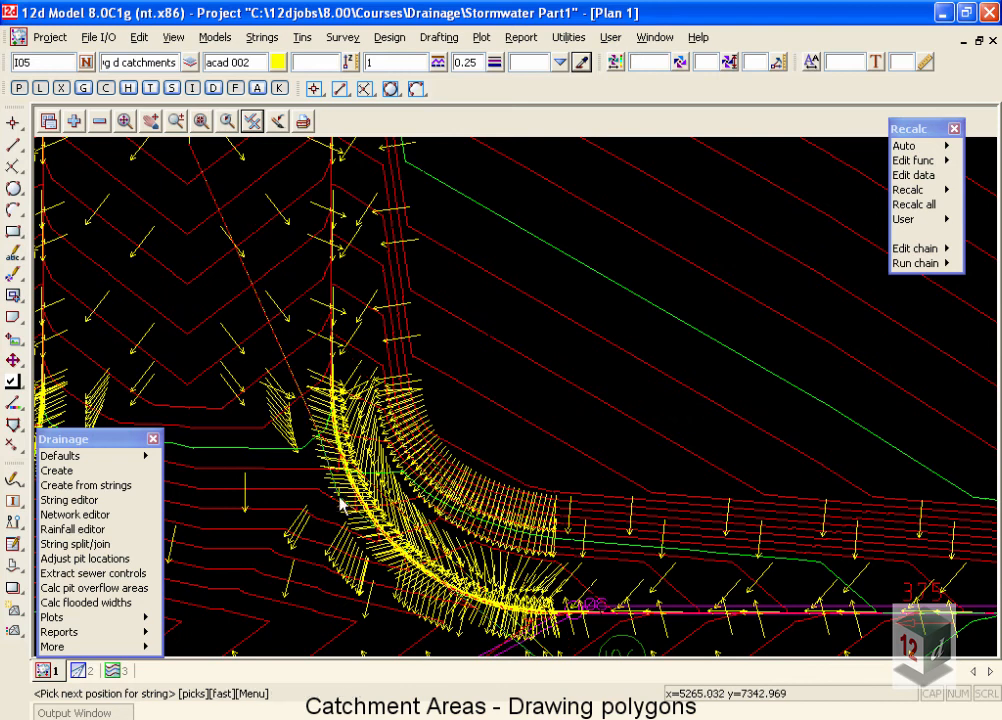
Step: Trace the polygon around the outside of the kerb return to just below pit I06 and finish the string
{"action": "left_click", "coordinate": [360, 525]}
{"action": "middle_click", "coordinate": [358, 523]}
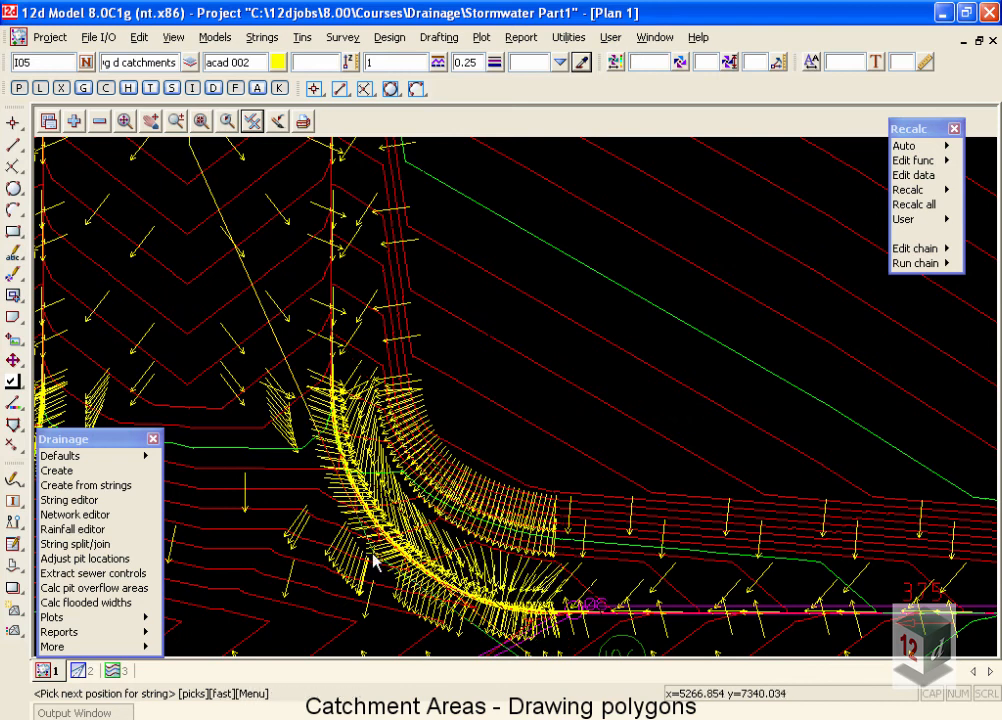
{"action": "left_click", "coordinate": [387, 560]}
{"action": "middle_click", "coordinate": [386, 556]}
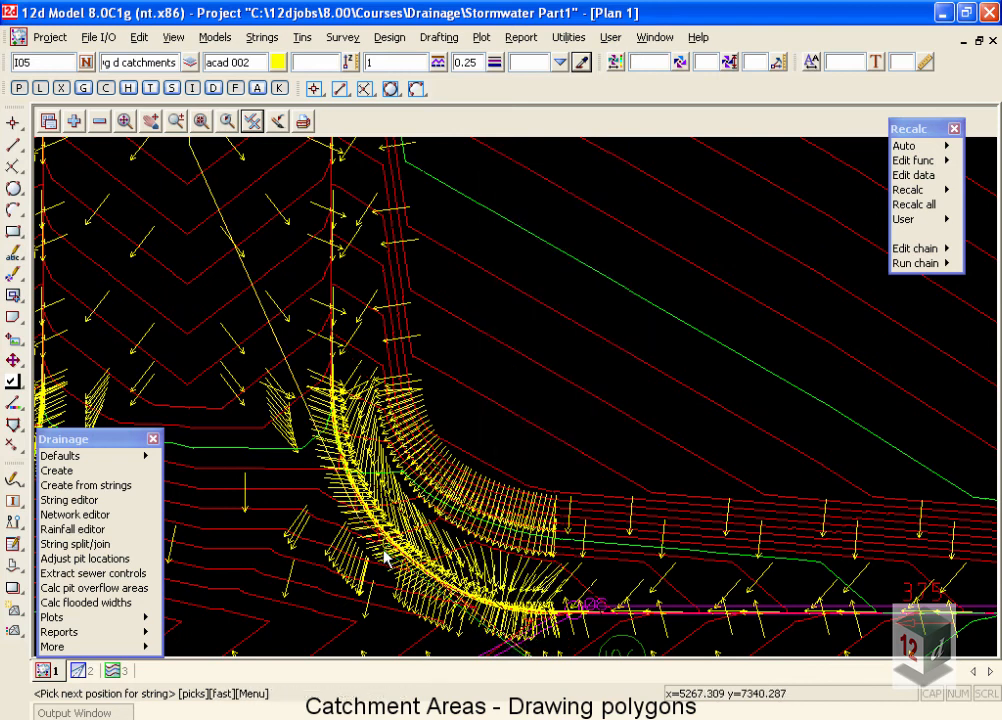
{"action": "scroll", "coordinate": [340, 420], "scroll_direction": "down", "scroll_amount": 2}
{"action": "scroll", "coordinate": [437, 523], "scroll_direction": "up", "scroll_amount": 4}
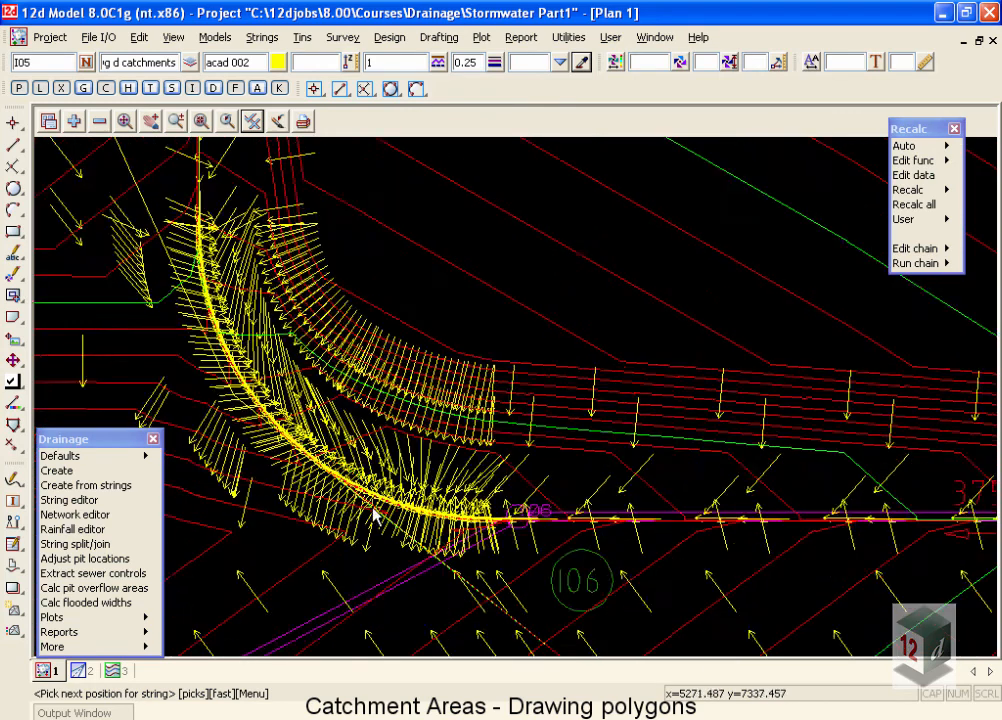
{"action": "scroll", "coordinate": [401, 530], "scroll_direction": "up", "scroll_amount": 2}
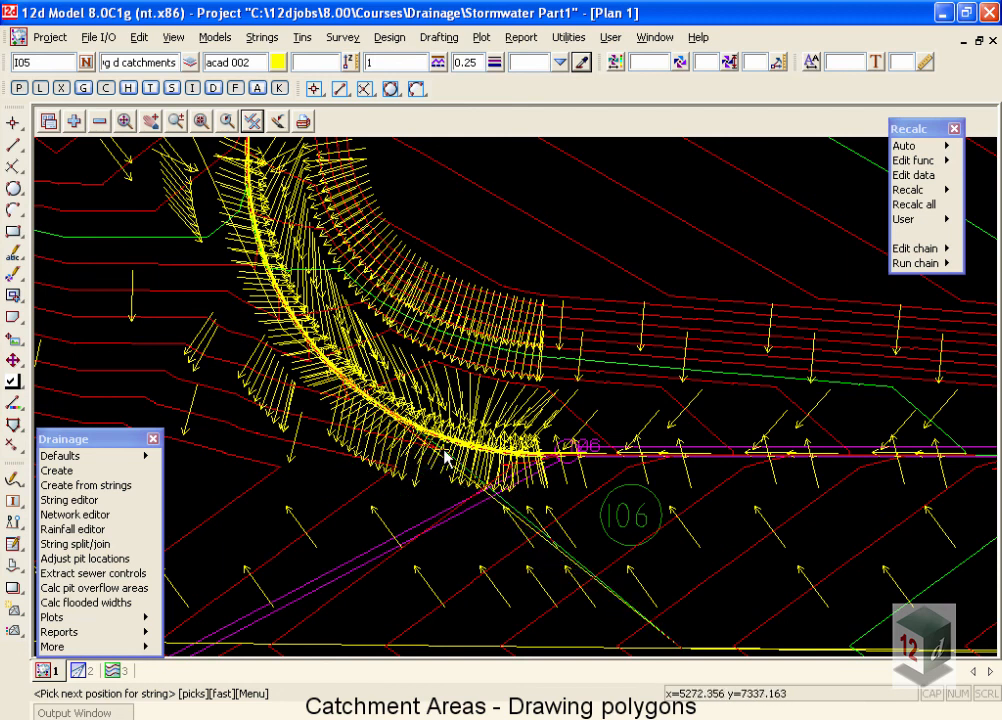
{"action": "left_click", "coordinate": [559, 484]}
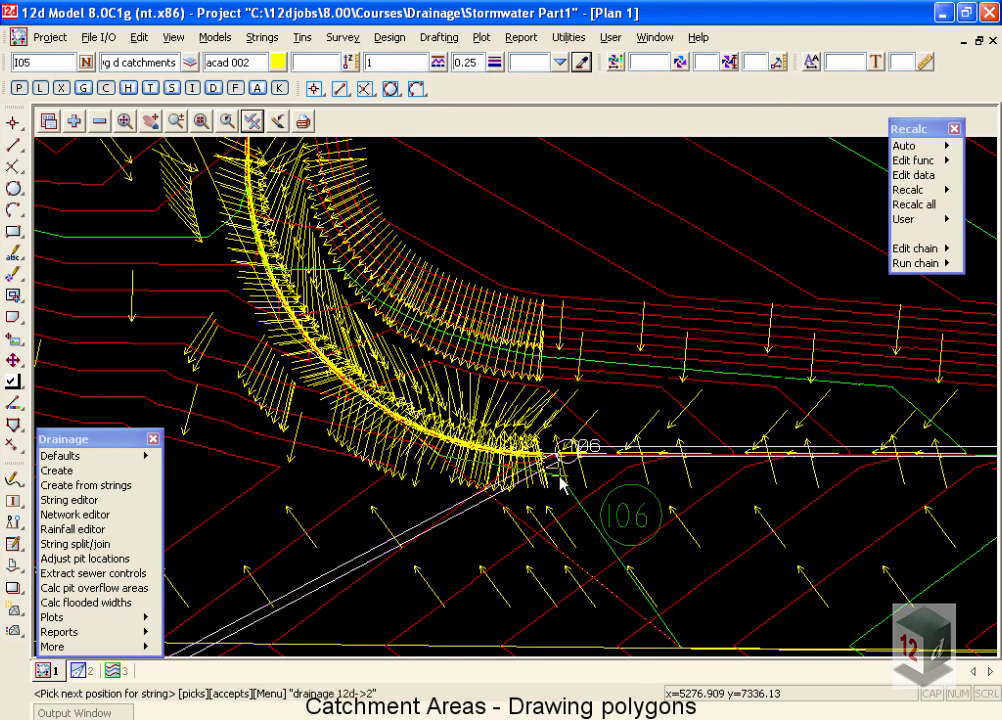
{"action": "middle_click", "coordinate": [561, 484]}
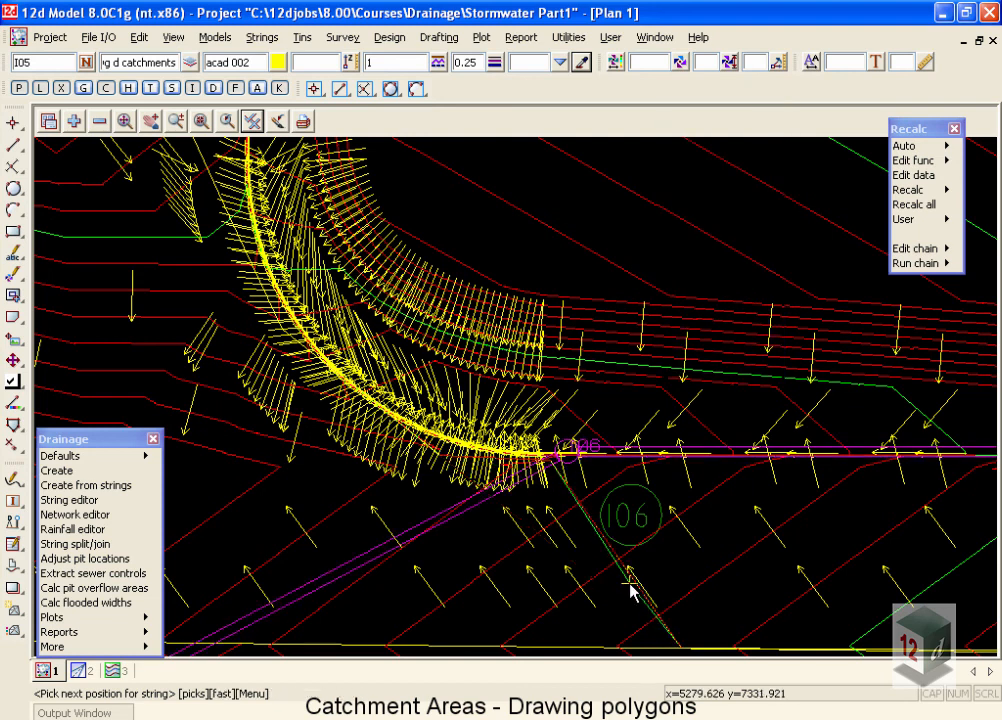
{"action": "key", "text": "Escape"}
{"action": "scroll", "coordinate": [588, 548], "scroll_direction": "down", "scroll_amount": 5}
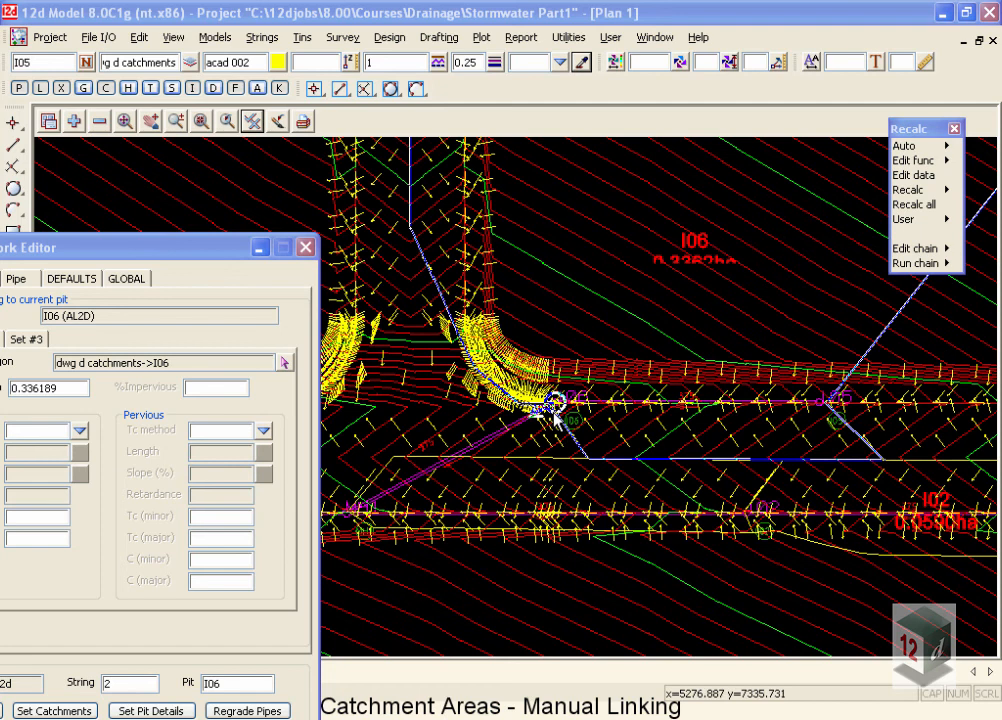
Step: Load pit I03 in the Drainage Network Editor and place the editor clear of the pits in the plan
{"action": "scroll", "coordinate": [556, 408], "scroll_direction": "up", "scroll_amount": 3}
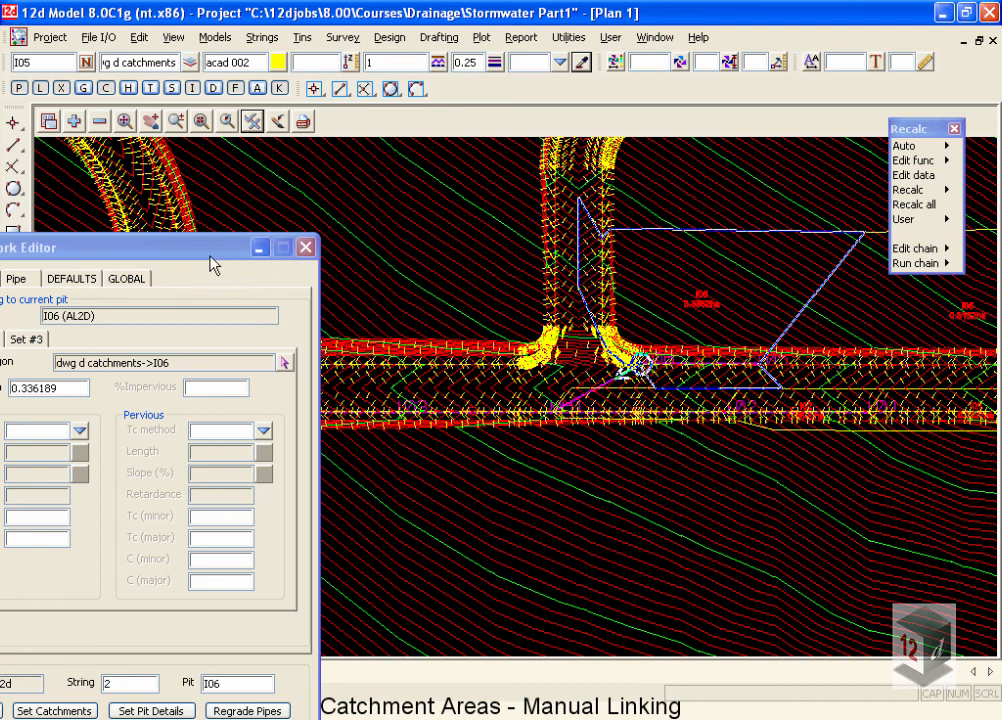
{"action": "left_click_drag", "start_coordinate": [210, 255], "coordinate": [246, 55]}
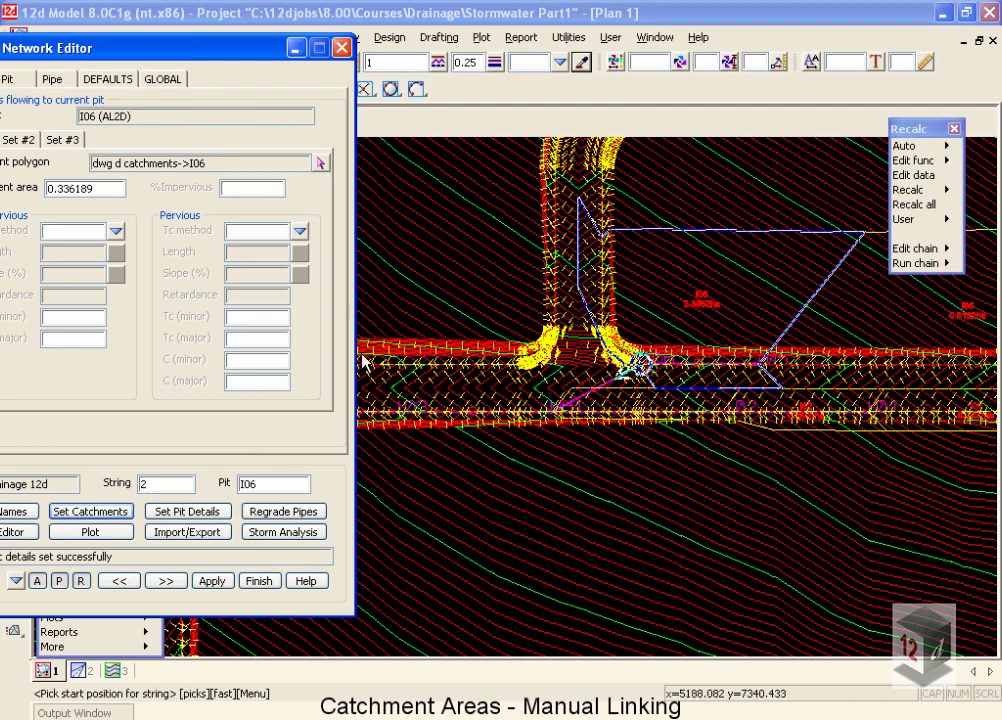
{"action": "left_click_drag", "start_coordinate": [223, 48], "coordinate": [288, 28]}
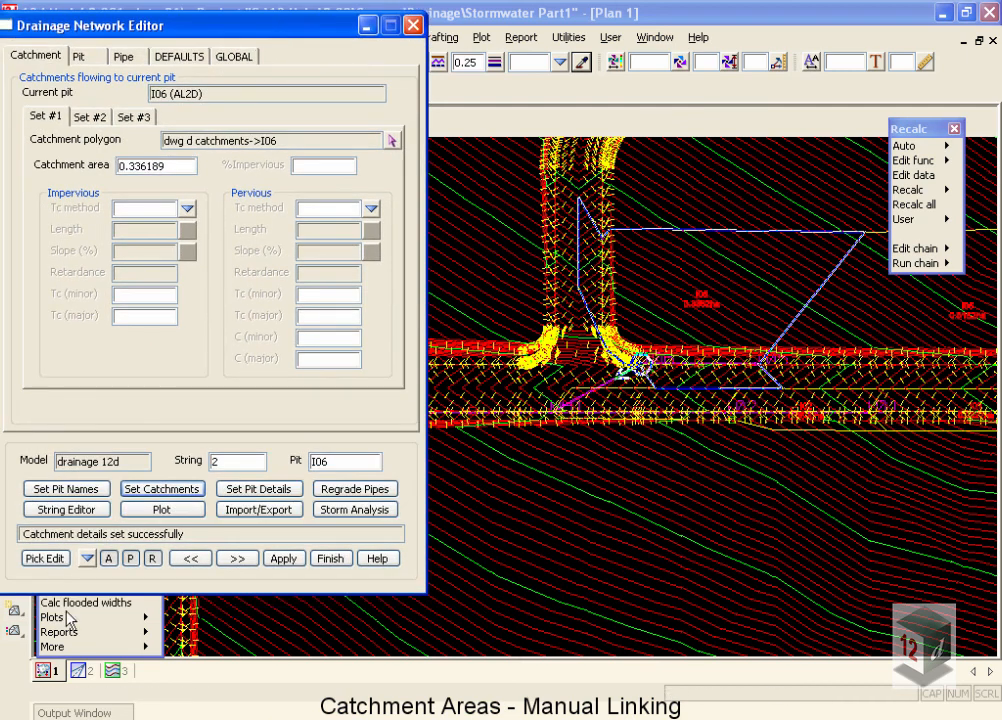
{"action": "left_click", "coordinate": [88, 558]}
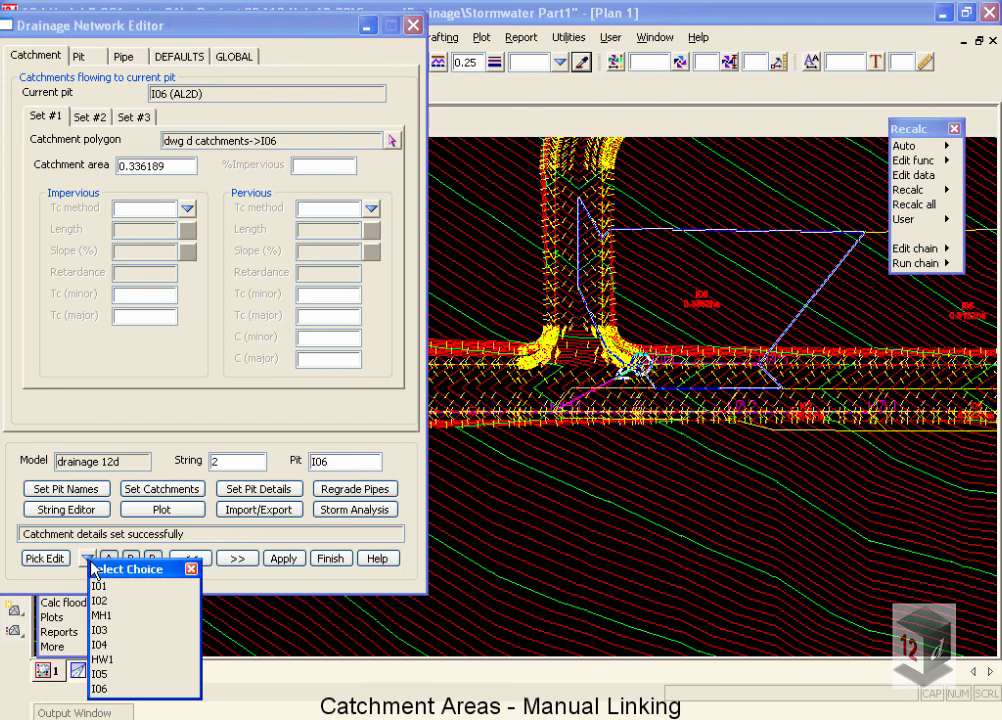
{"action": "left_click", "coordinate": [100, 630]}
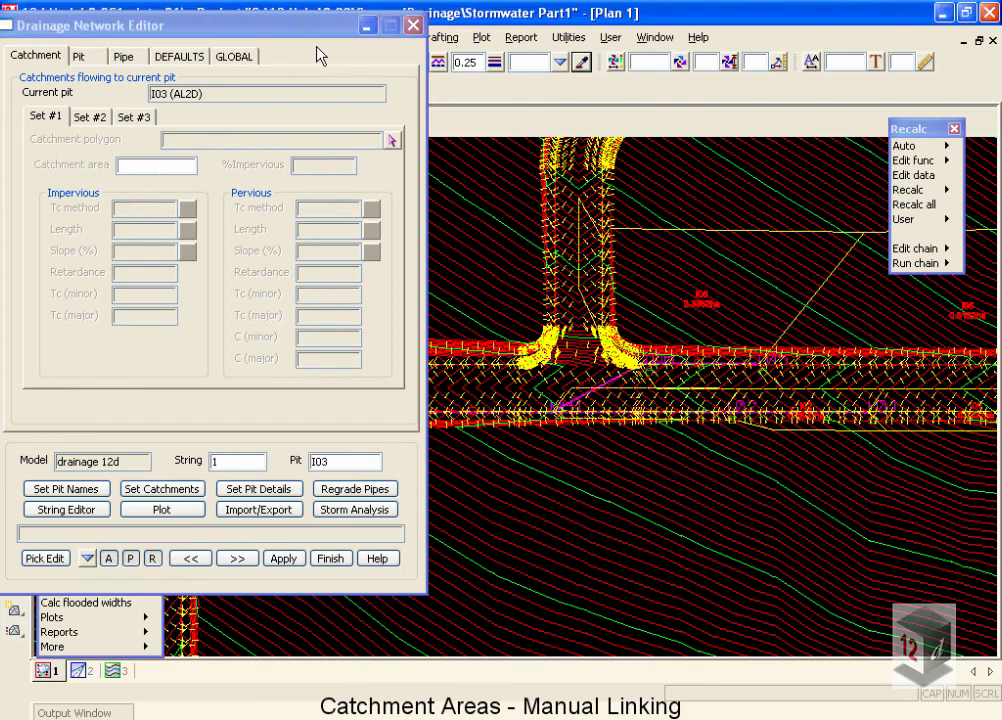
{"action": "left_click_drag", "start_coordinate": [308, 25], "coordinate": [268, 14]}
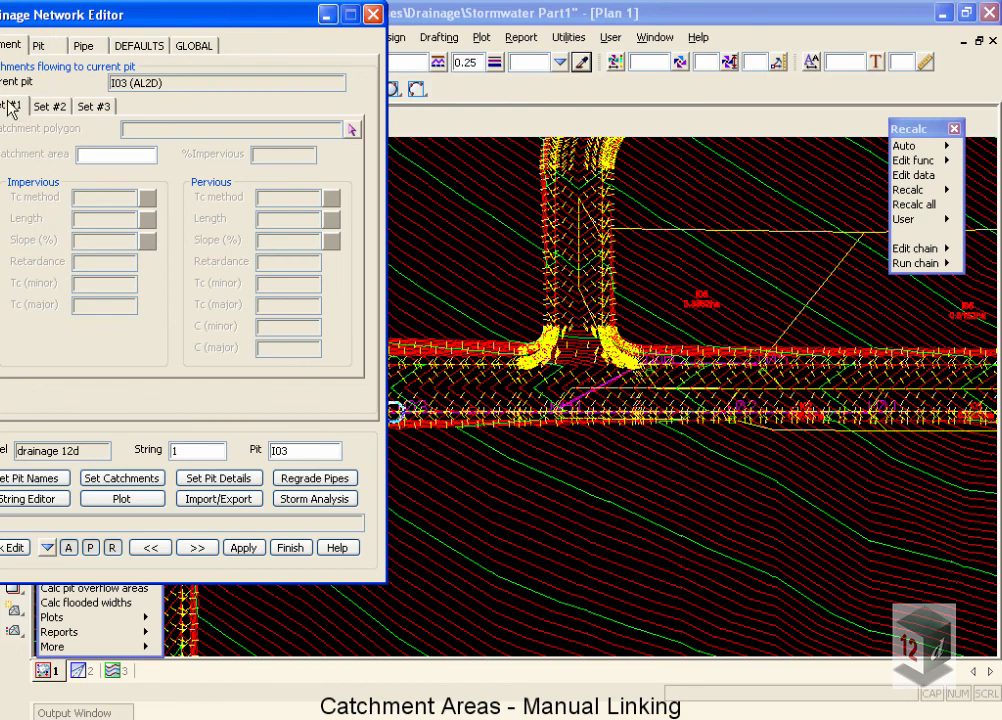
Step: Link the unused catchment polygon beside pit I03 to the pit as catchment set #1 and run Set Catchments
{"action": "left_click", "coordinate": [352, 132]}
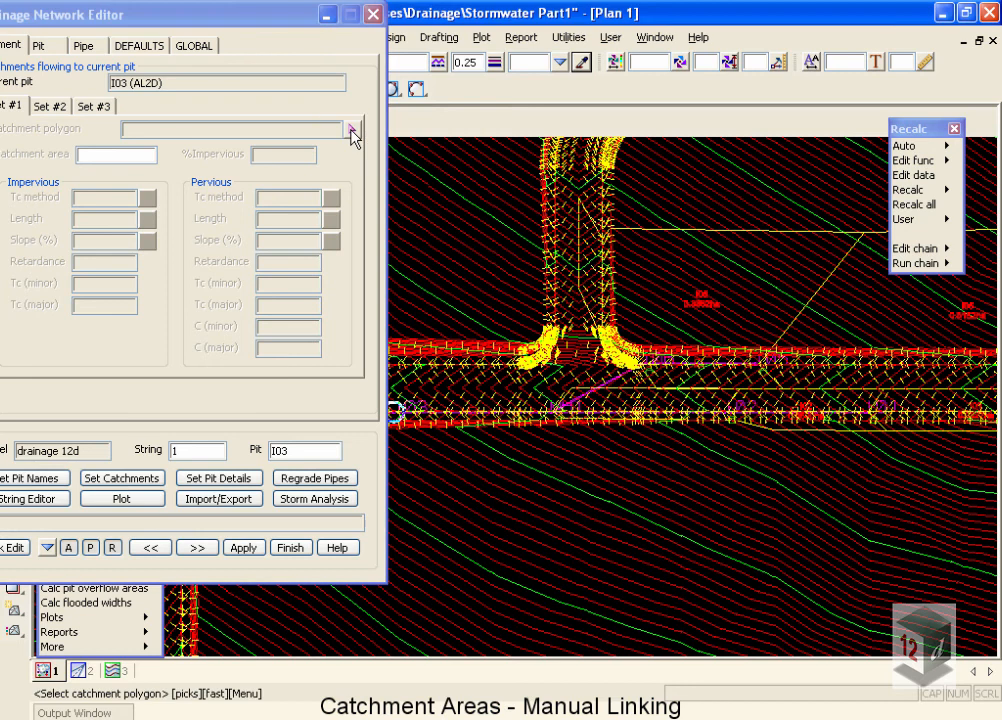
{"action": "left_click", "coordinate": [577, 395]}
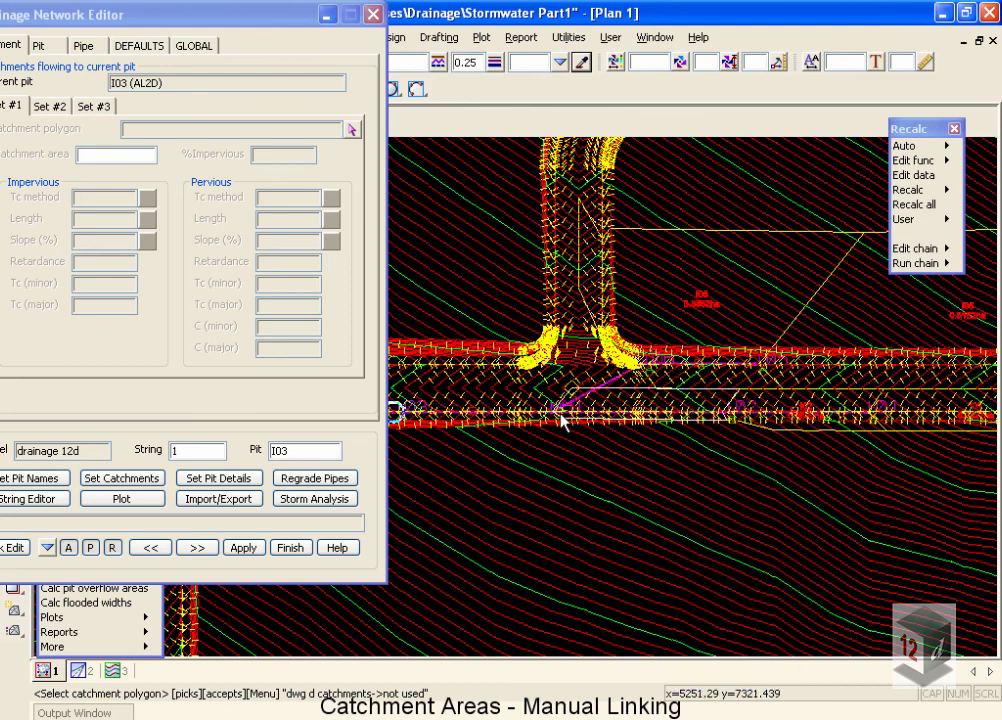
{"action": "middle_click", "coordinate": [580, 385]}
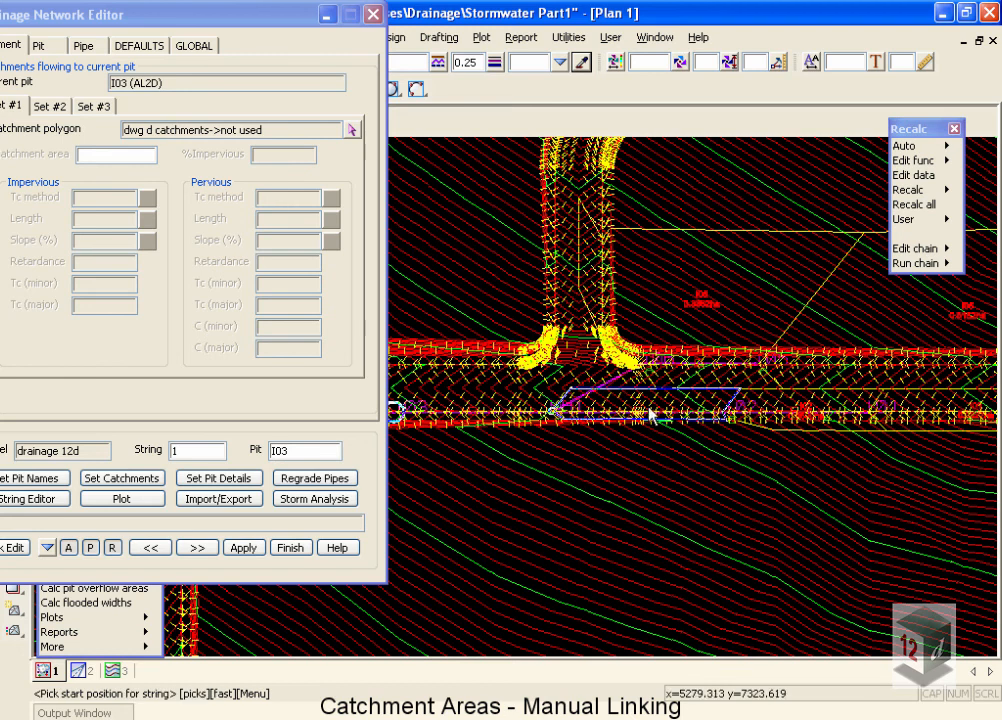
{"action": "left_click", "coordinate": [138, 479]}
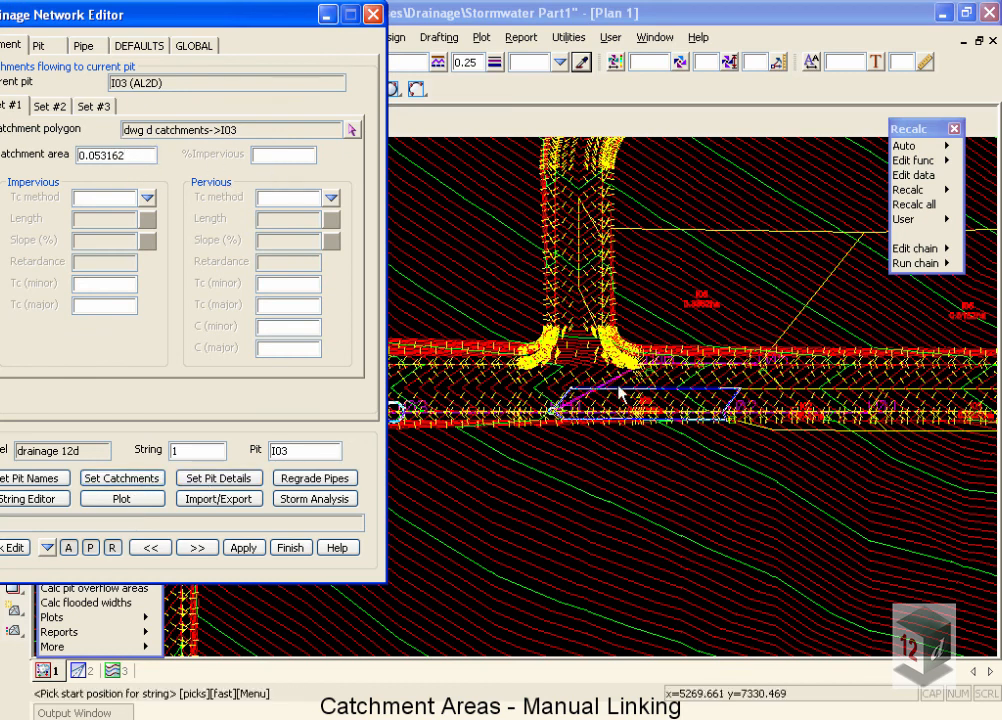
{"action": "scroll", "coordinate": [643, 410], "scroll_direction": "up", "scroll_amount": 3}
{"action": "scroll", "coordinate": [643, 425], "scroll_direction": "up", "scroll_amount": 2}
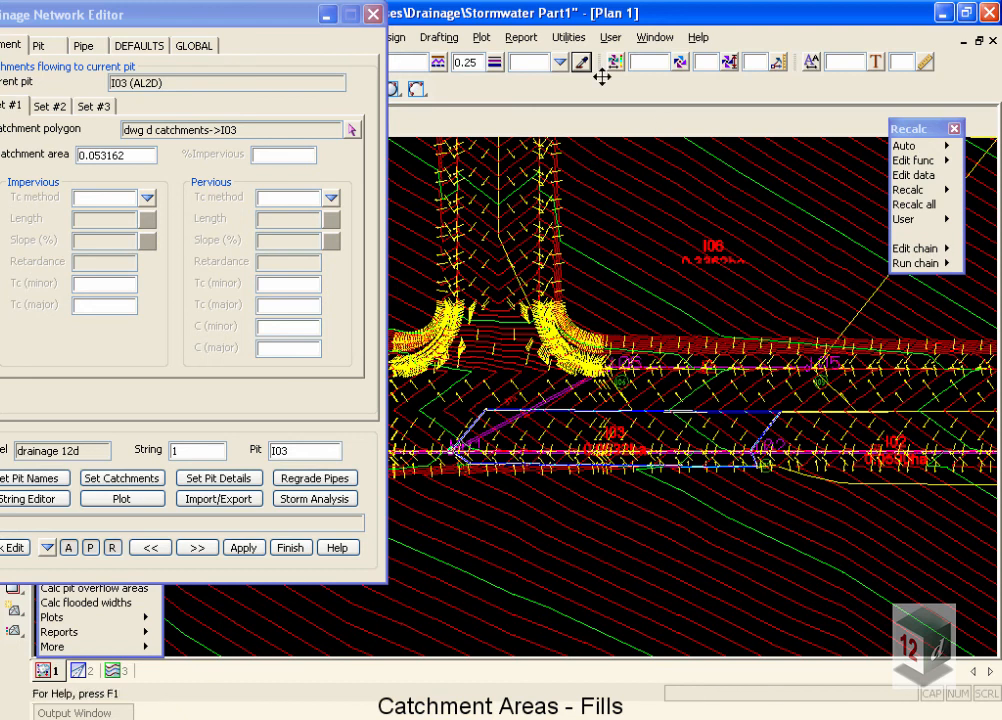
Step: Start the super string fills command and choose the model dwg d catchments as the data to change
{"action": "left_click", "coordinate": [568, 37]}
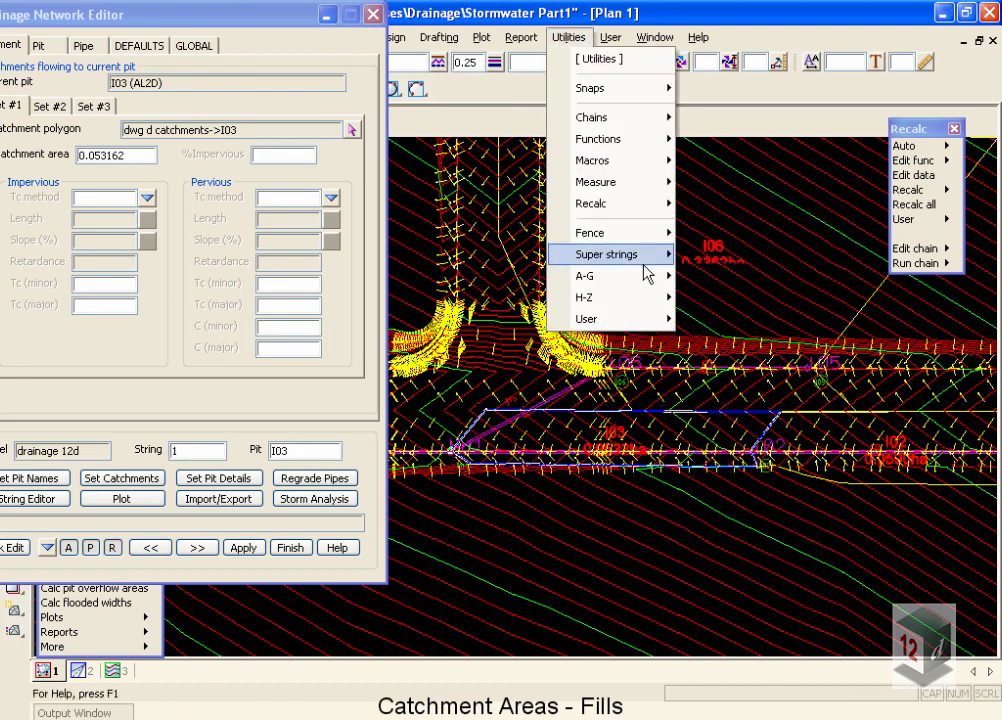
{"action": "mouse_move", "coordinate": [645, 256]}
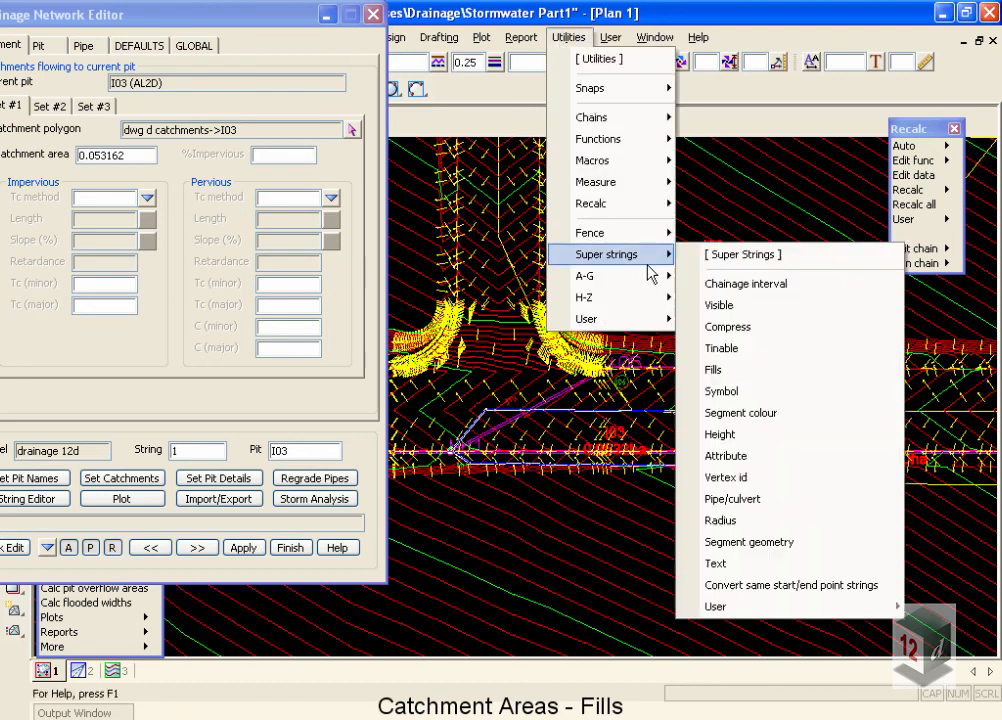
{"action": "left_click", "coordinate": [757, 370]}
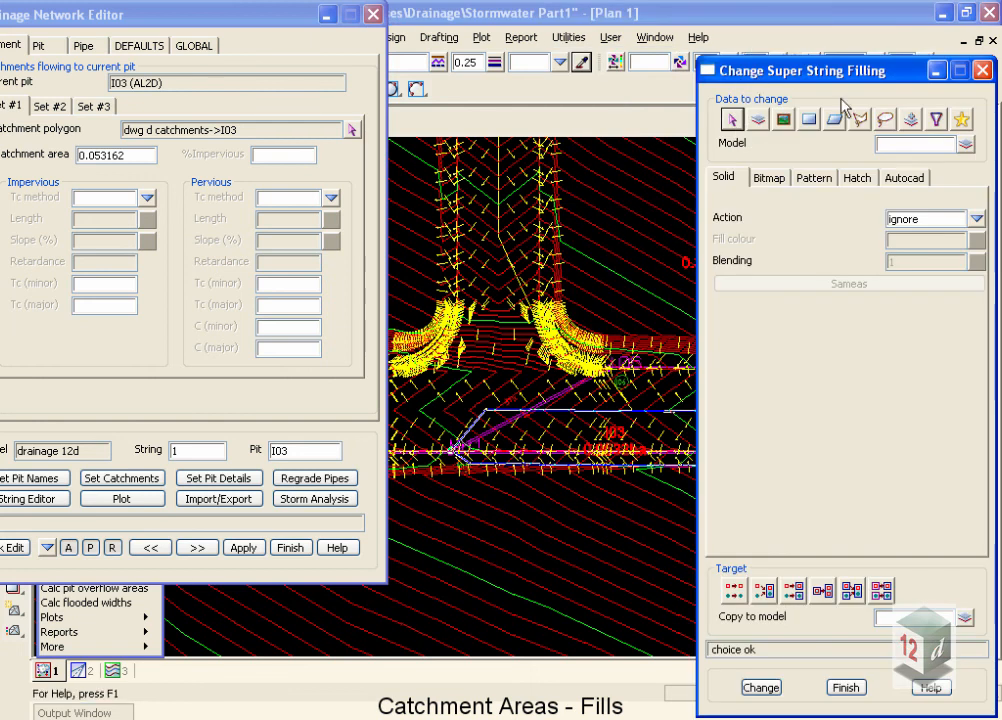
{"action": "left_click", "coordinate": [900, 143]}
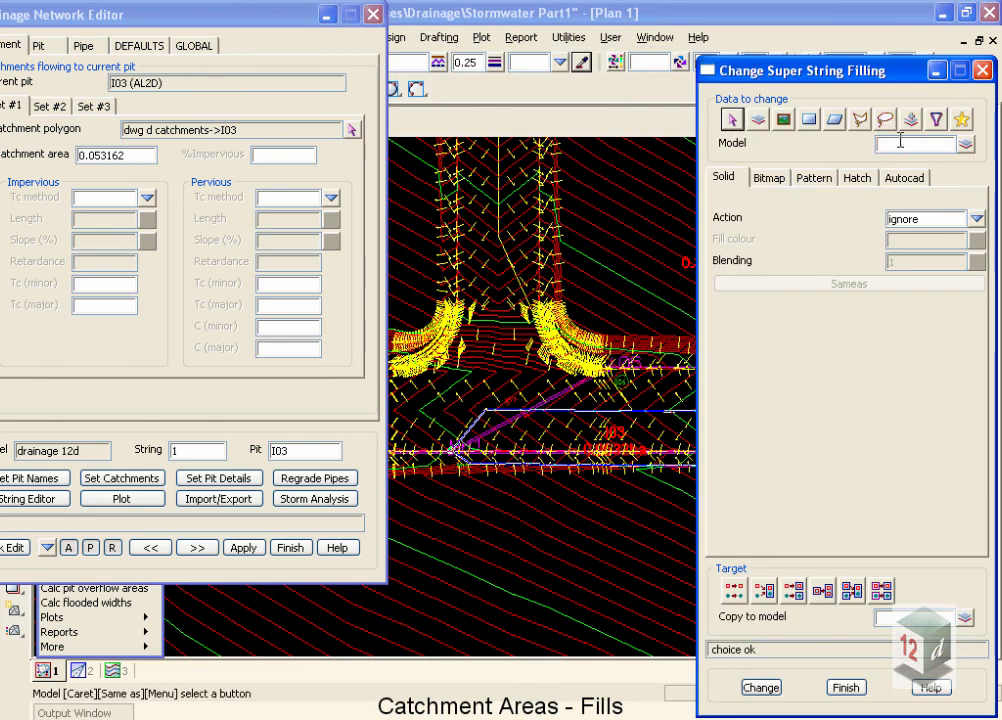
{"action": "left_click", "coordinate": [965, 143]}
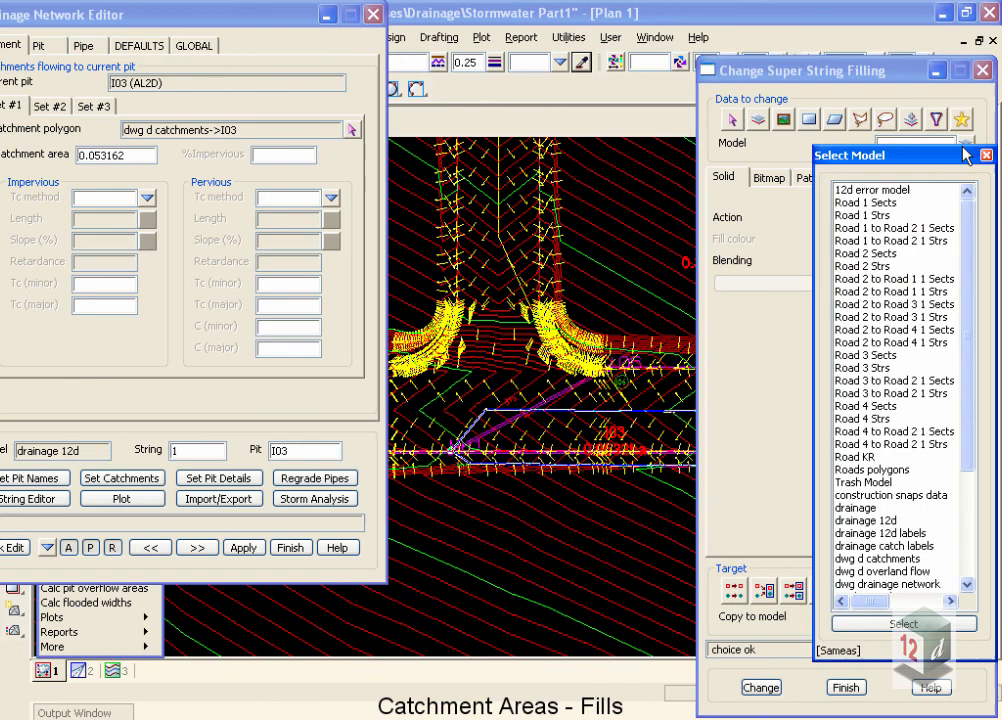
{"action": "left_click", "coordinate": [870, 559]}
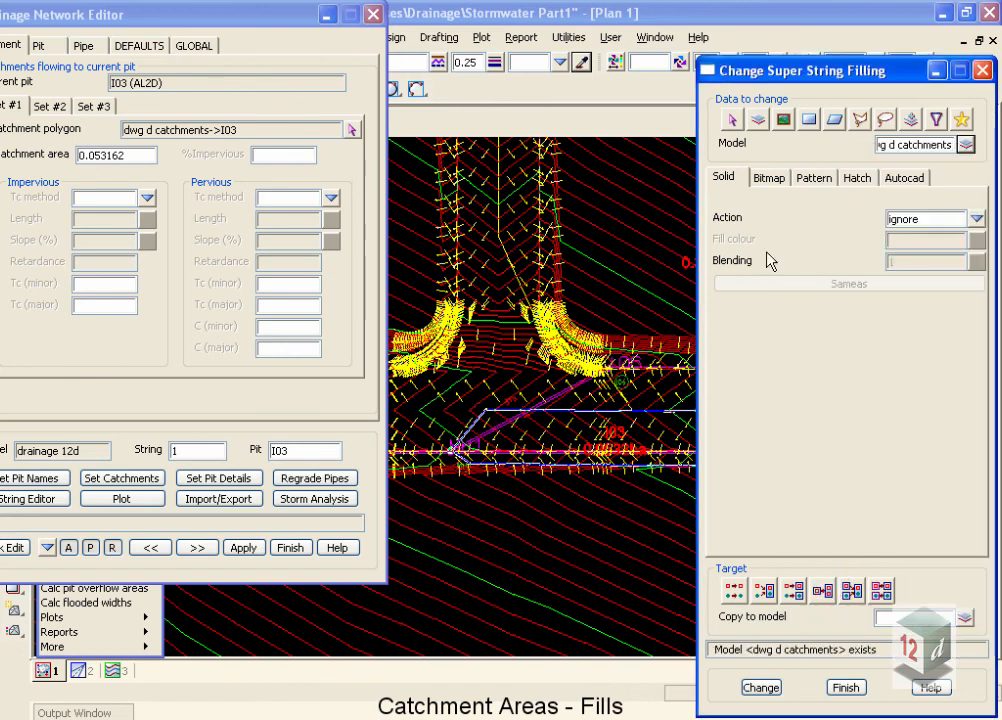
Step: Define a solid fill with action set, fill colour green and blending 0.5
{"action": "left_click", "coordinate": [975, 219]}
{"action": "left_click", "coordinate": [894, 246]}
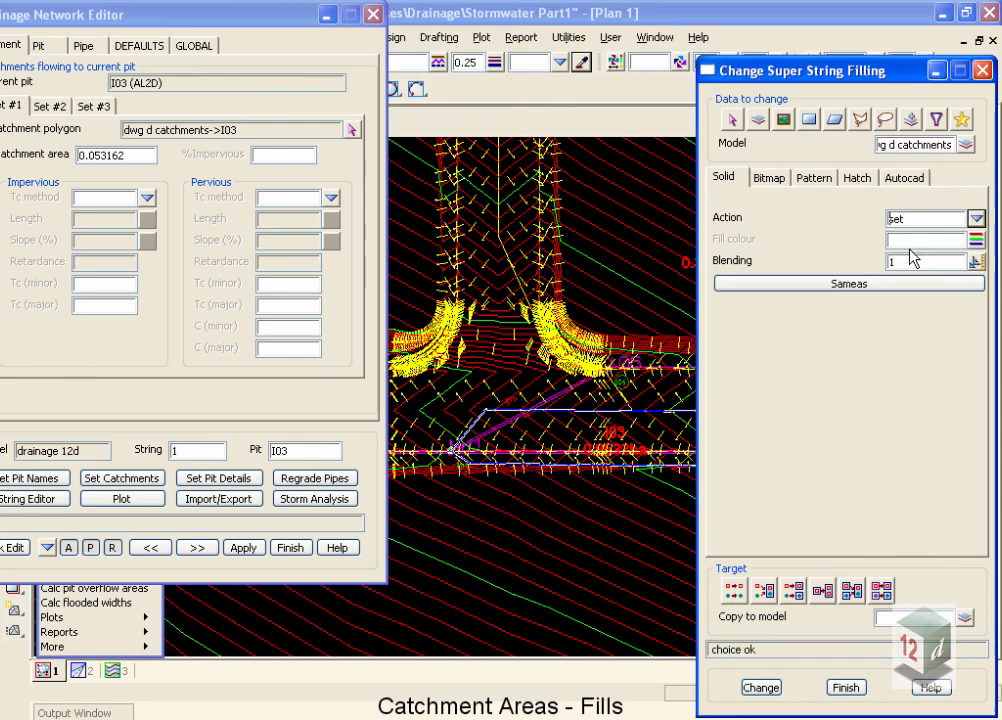
{"action": "left_click", "coordinate": [975, 240]}
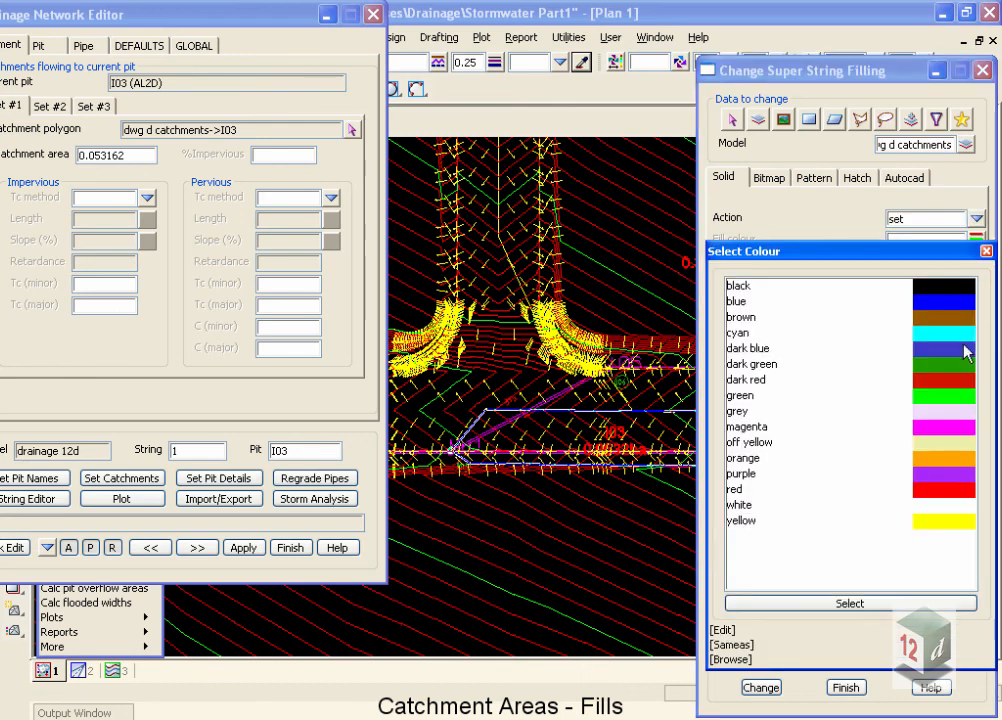
{"action": "double_click", "coordinate": [948, 405]}
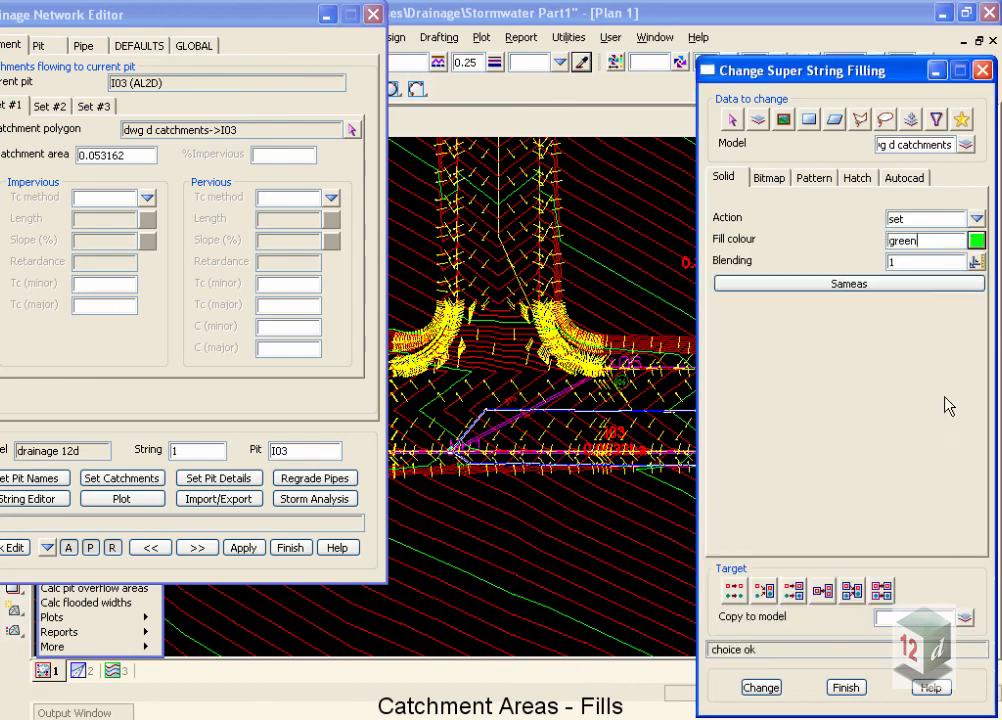
{"action": "left_click", "coordinate": [905, 262]}
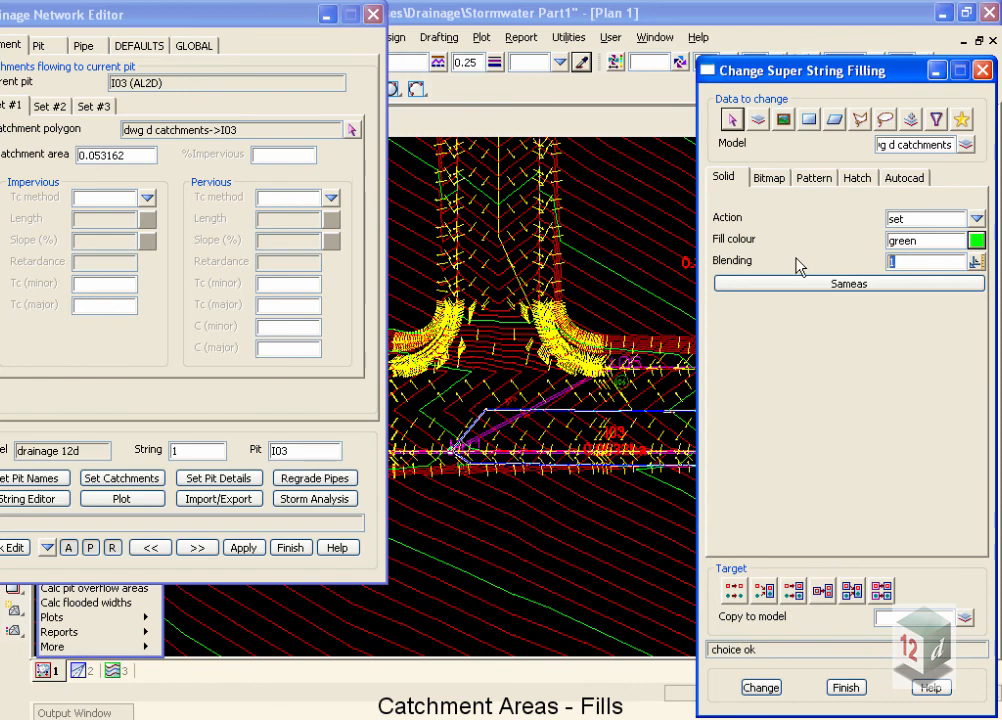
{"action": "type", "text": "0.5"}
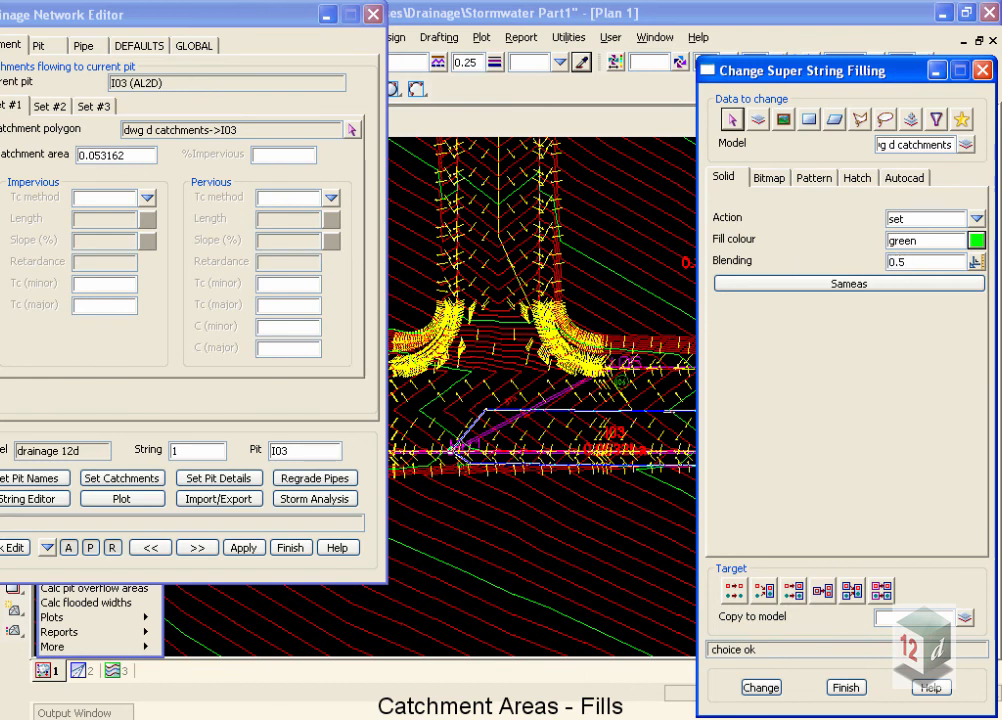
Step: Target replacing the existing data, finish the Drainage Network Editor and apply the fill to the catchment polygons
{"action": "left_click", "coordinate": [733, 593]}
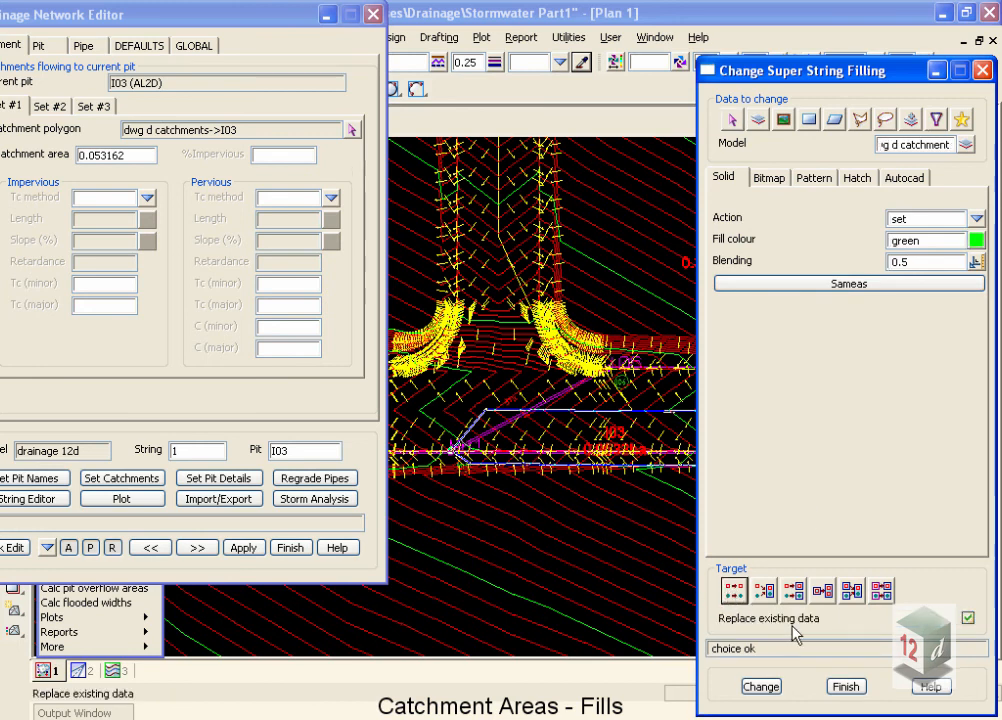
{"action": "left_click", "coordinate": [762, 687]}
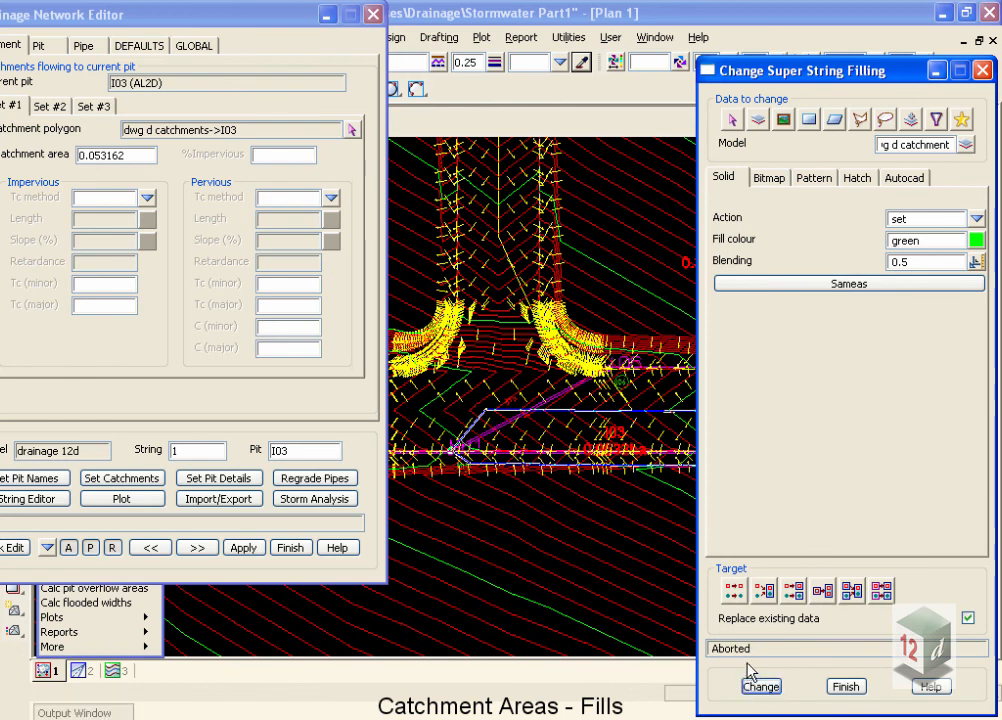
{"action": "left_click", "coordinate": [752, 677]}
{"action": "left_click", "coordinate": [293, 548]}
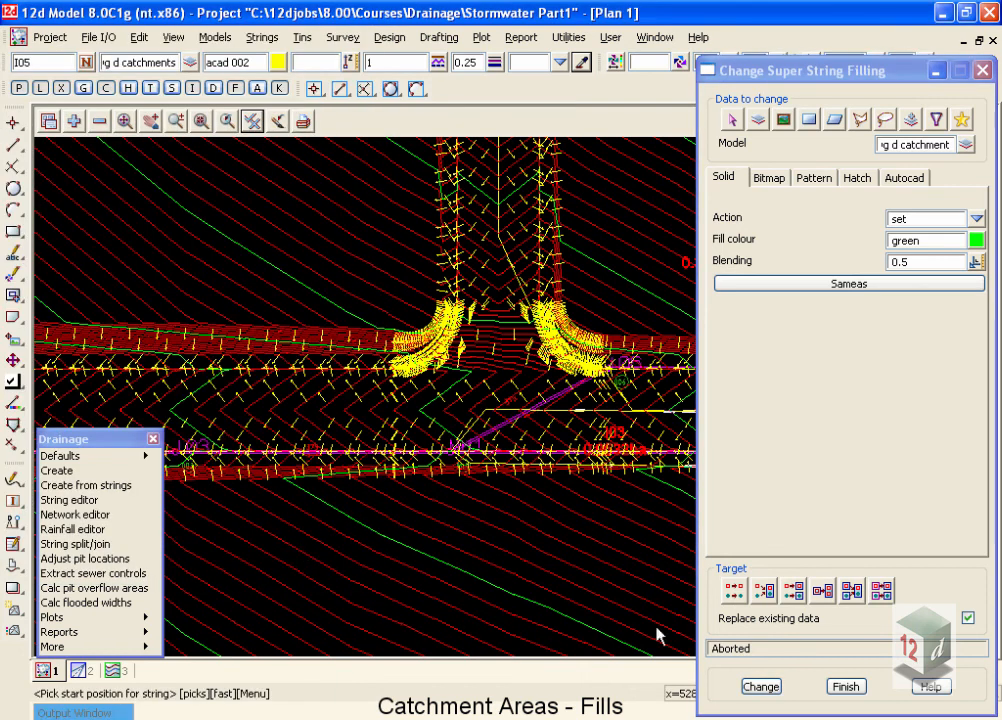
{"action": "left_click", "coordinate": [760, 687]}
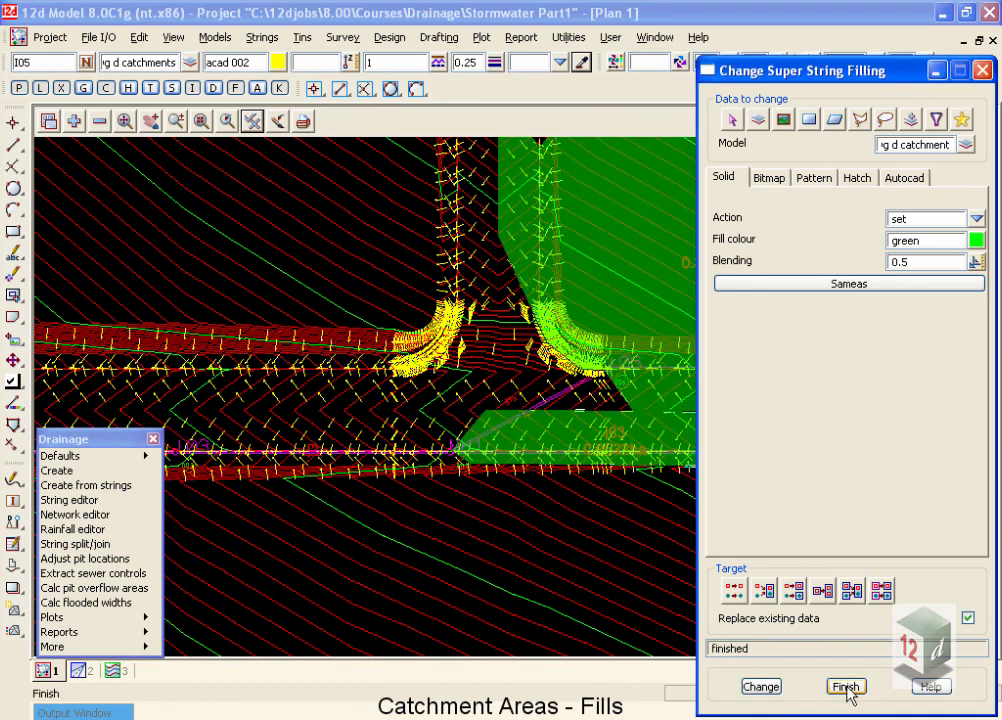
Step: Turn on Draw edges in the face settings of plan view 1 so the filled catchments show their boundaries
{"action": "scroll", "coordinate": [276, 443], "scroll_direction": "down", "scroll_amount": 3}
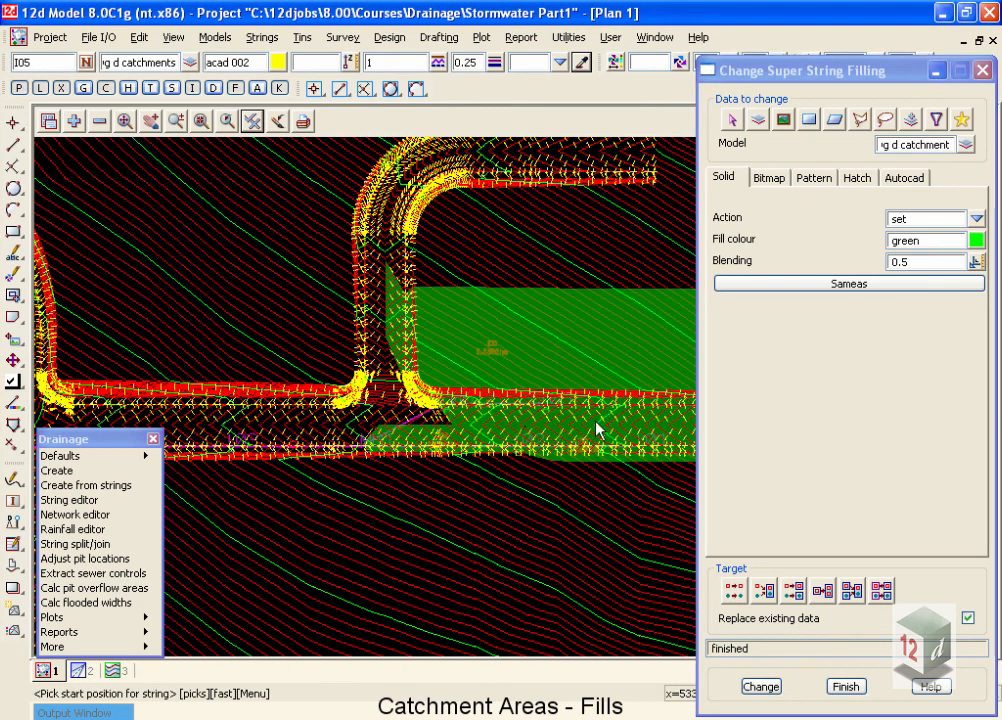
{"action": "scroll", "coordinate": [537, 429], "scroll_direction": "up", "scroll_amount": 2}
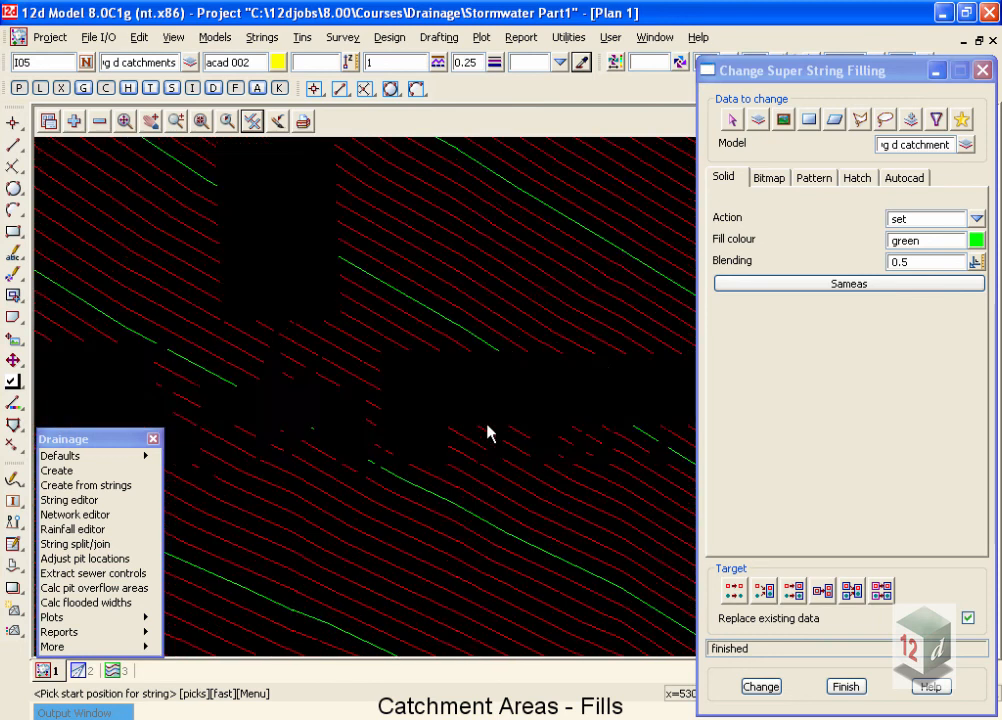
{"action": "scroll", "coordinate": [512, 432], "scroll_direction": "up", "scroll_amount": 3}
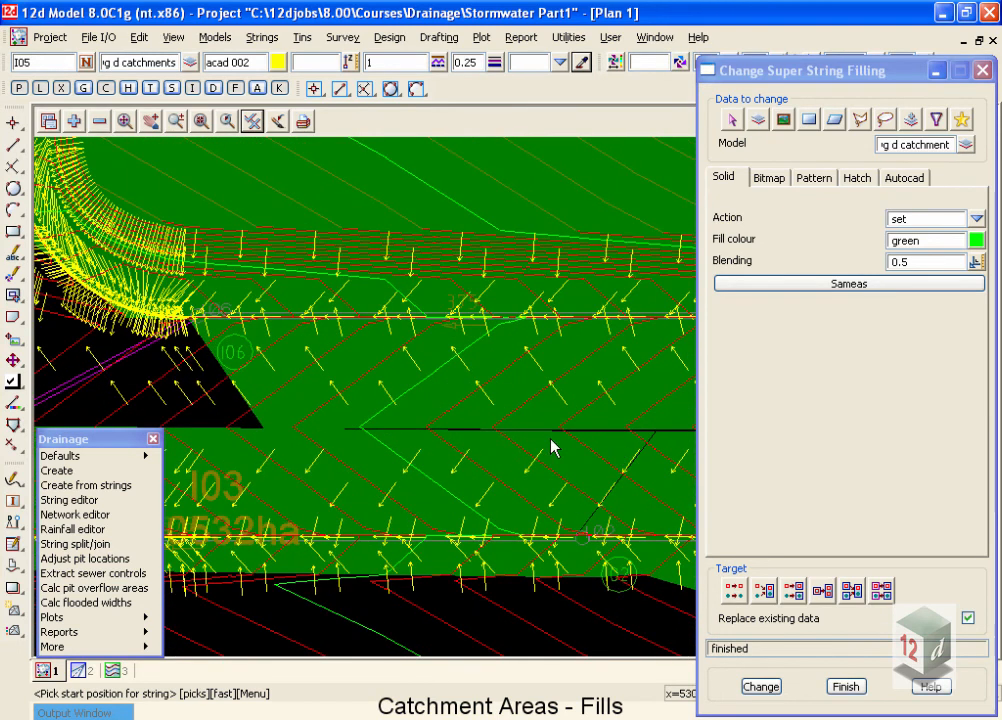
{"action": "scroll", "coordinate": [500, 442], "scroll_direction": "up", "scroll_amount": 2}
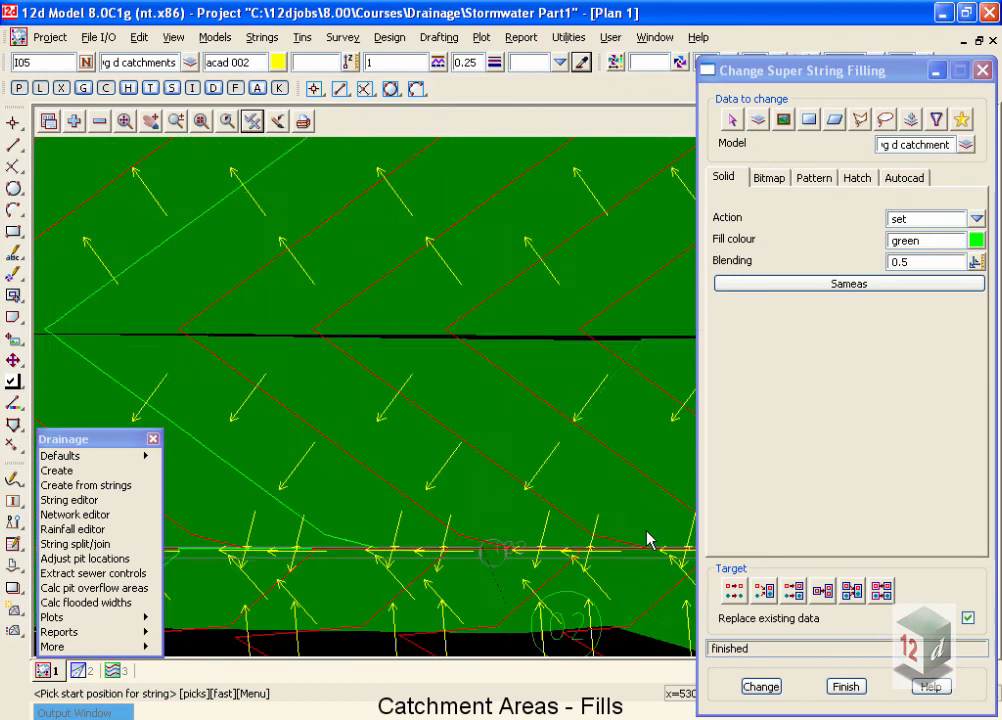
{"action": "scroll", "coordinate": [490, 520], "scroll_direction": "down", "scroll_amount": 4}
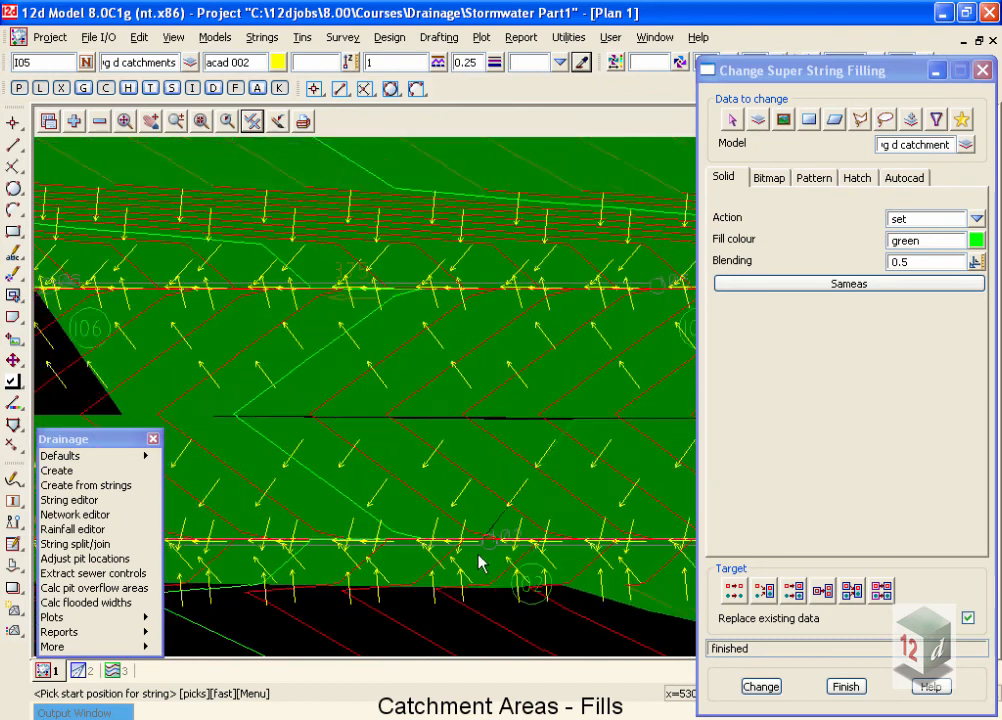
{"action": "scroll", "coordinate": [322, 537], "scroll_direction": "down", "scroll_amount": 3}
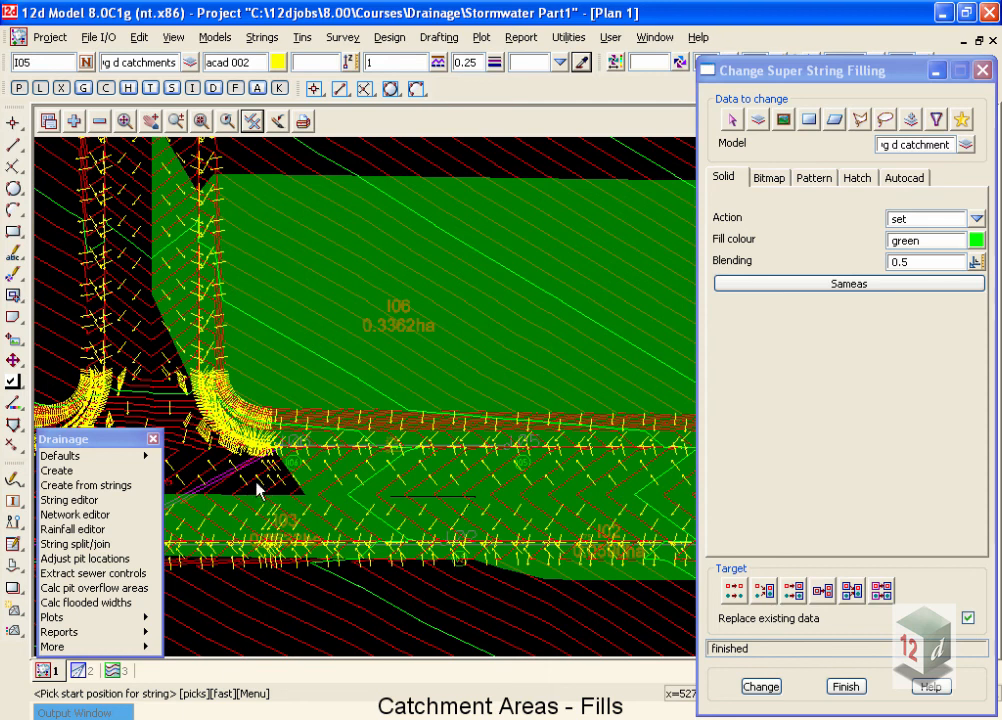
{"action": "left_click", "coordinate": [47, 121]}
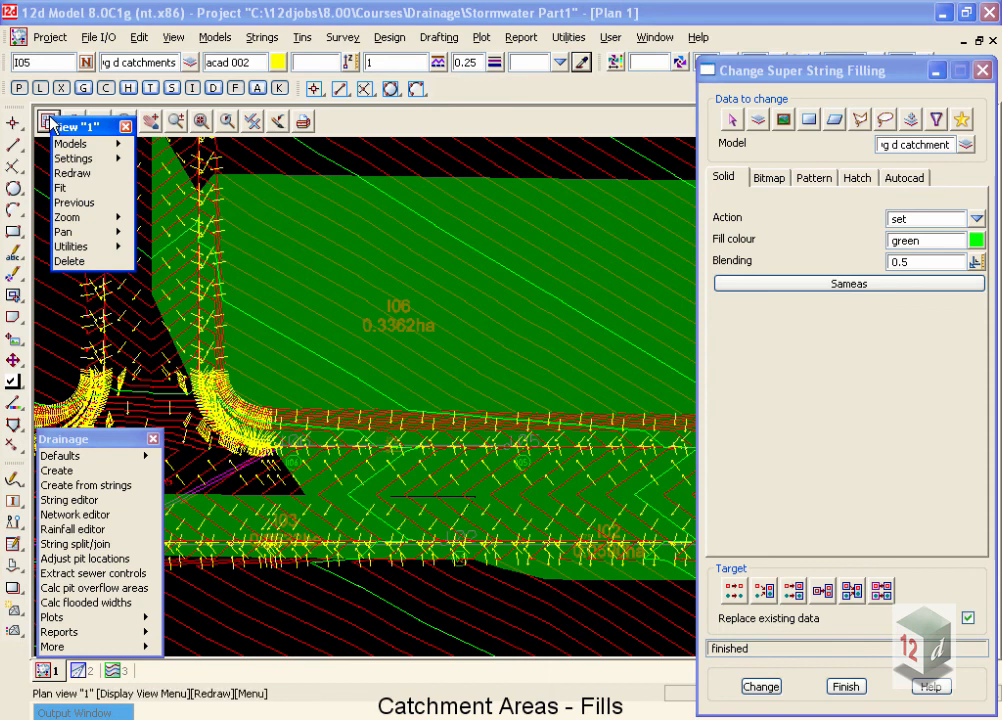
{"action": "left_click", "coordinate": [108, 161]}
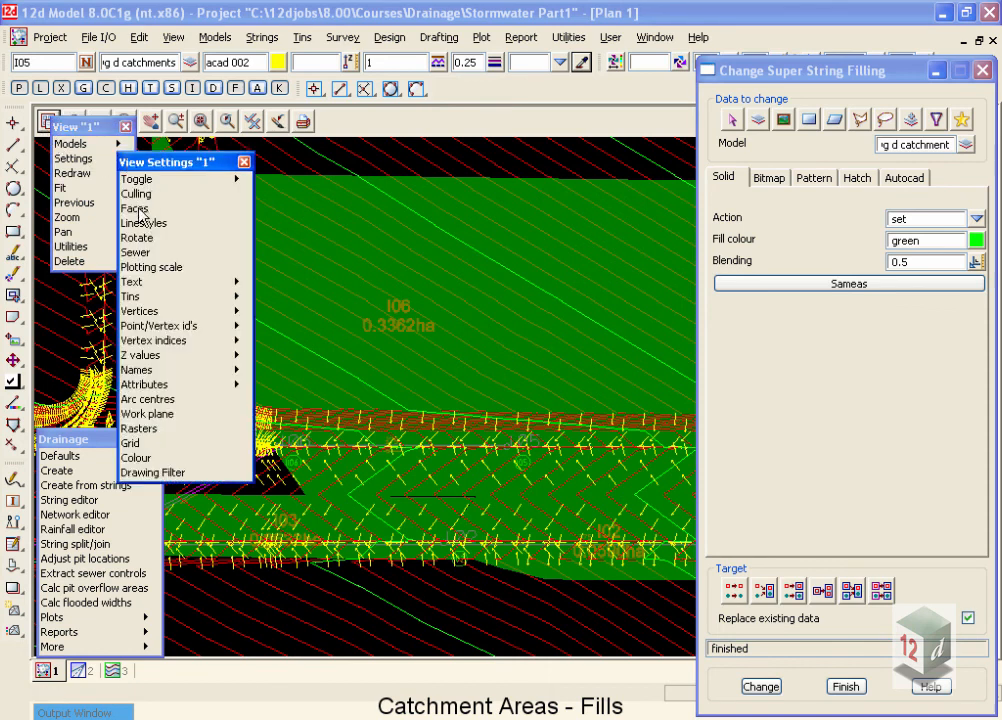
{"action": "left_click", "coordinate": [138, 210]}
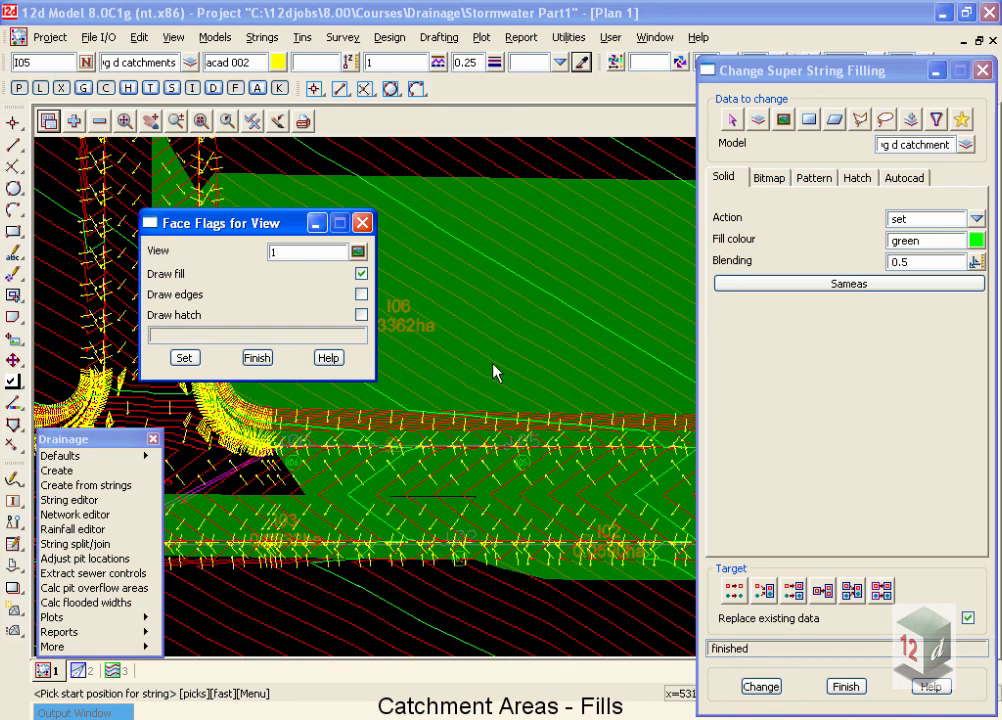
{"action": "left_click", "coordinate": [361, 295]}
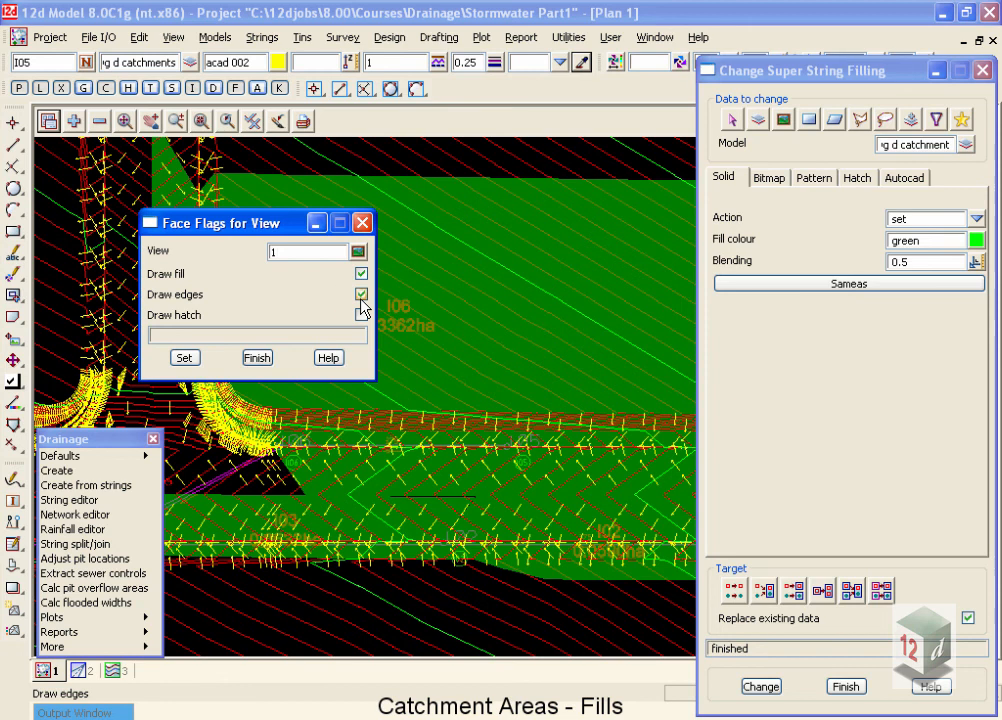
{"action": "left_click", "coordinate": [185, 357]}
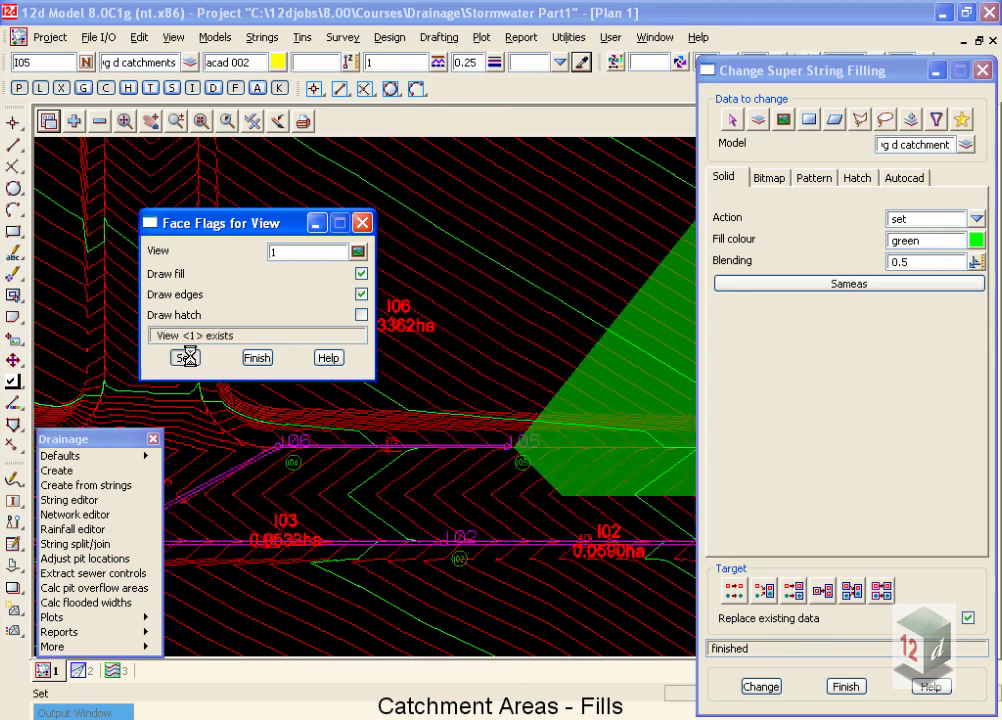
{"action": "left_click", "coordinate": [257, 358]}
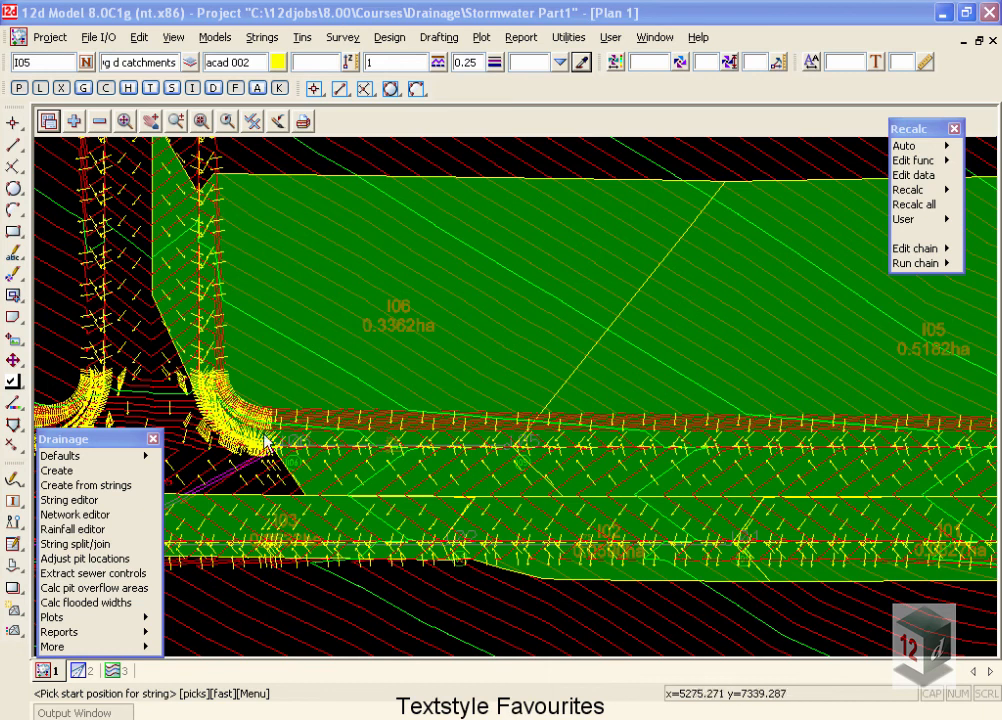
Step: Reopen the Drainage Network Editor and load pit I05 from the plan
{"action": "left_click", "coordinate": [105, 514]}
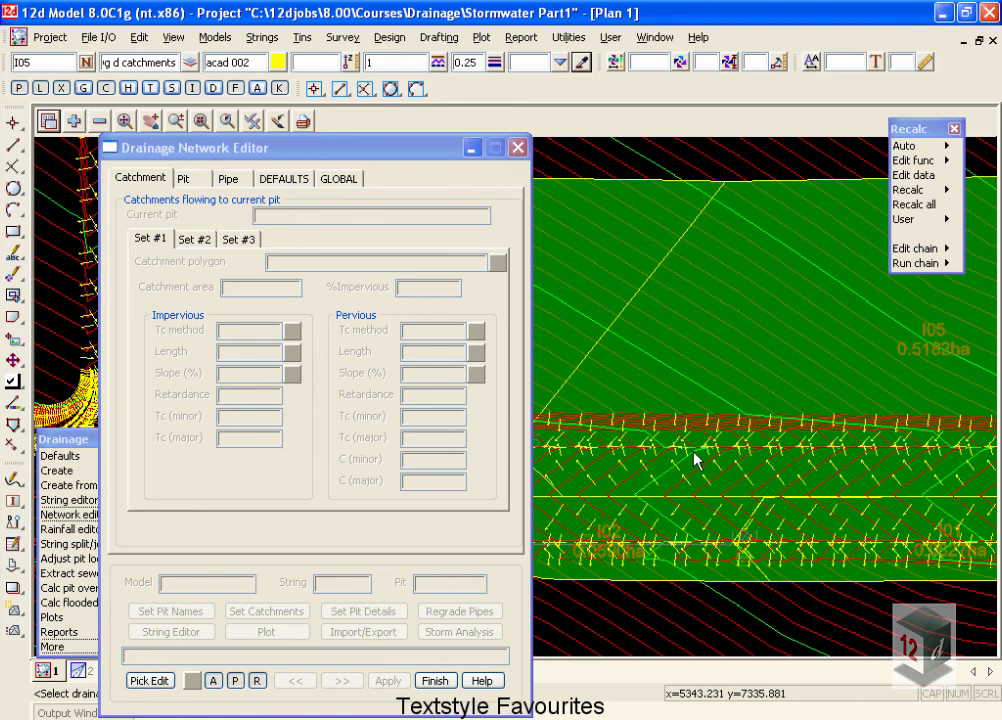
{"action": "scroll", "coordinate": [700, 466], "scroll_direction": "down", "scroll_amount": 2}
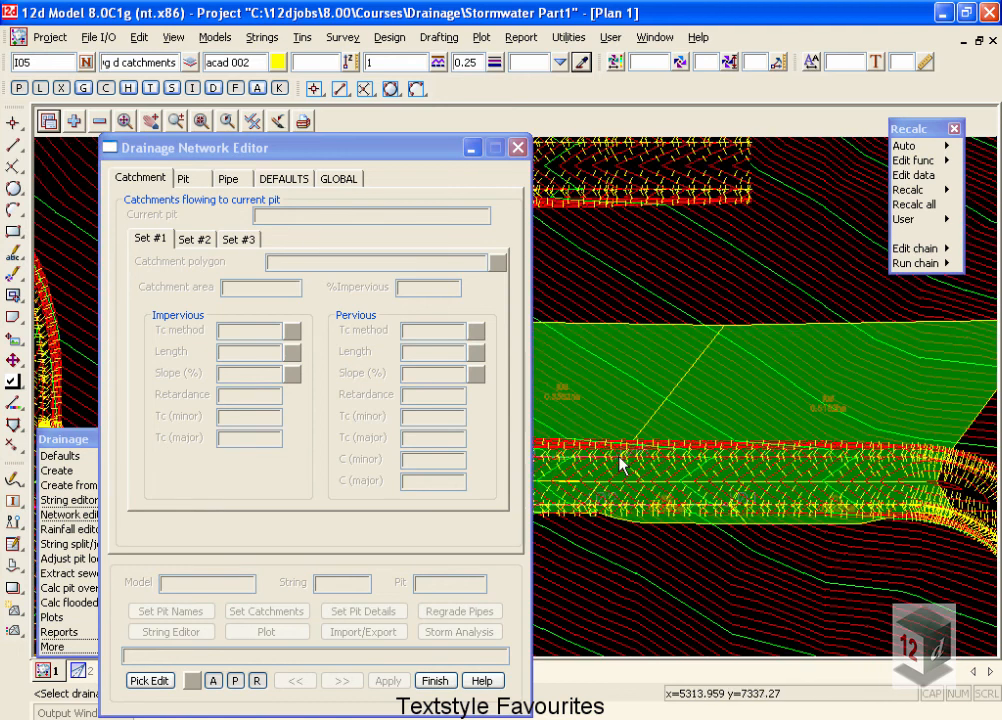
{"action": "left_click", "coordinate": [616, 461]}
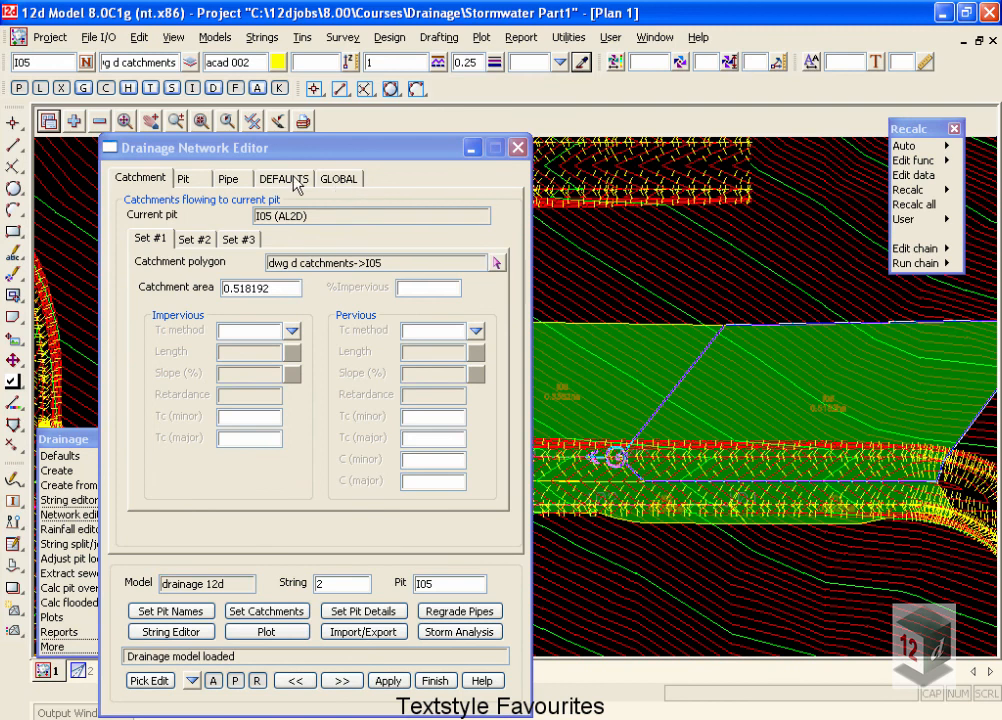
Step: Open the textstyle favourites table textstyle_names.4d for editing from the catchment label textstyle in the global utility model settings
{"action": "left_click", "coordinate": [333, 183]}
{"action": "left_click", "coordinate": [222, 217]}
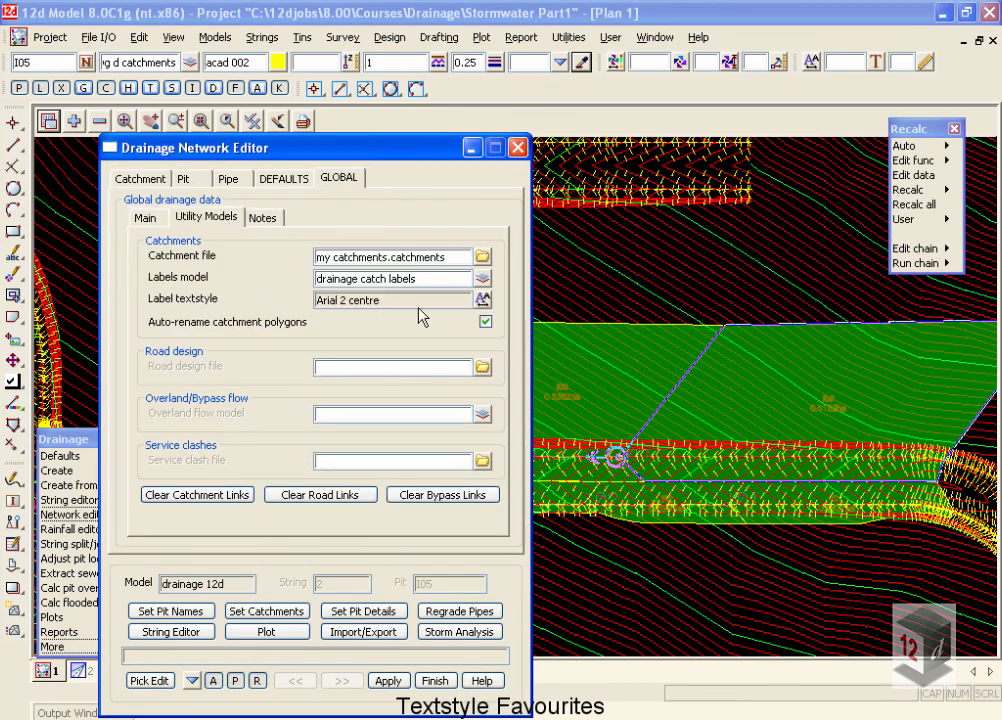
{"action": "left_click", "coordinate": [484, 301]}
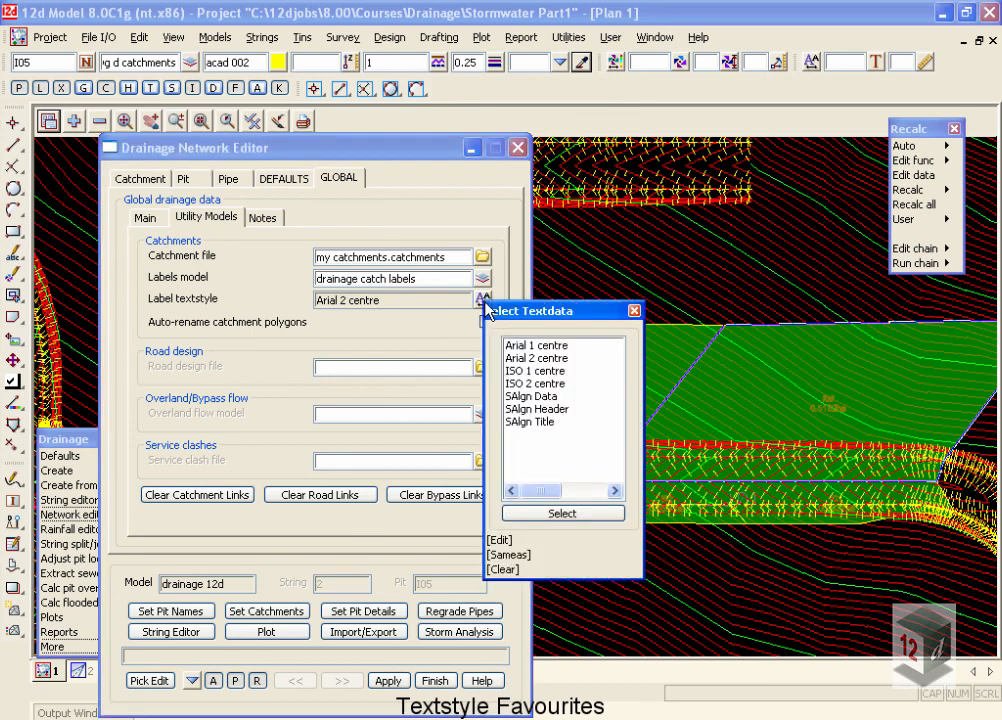
{"action": "left_click", "coordinate": [504, 540]}
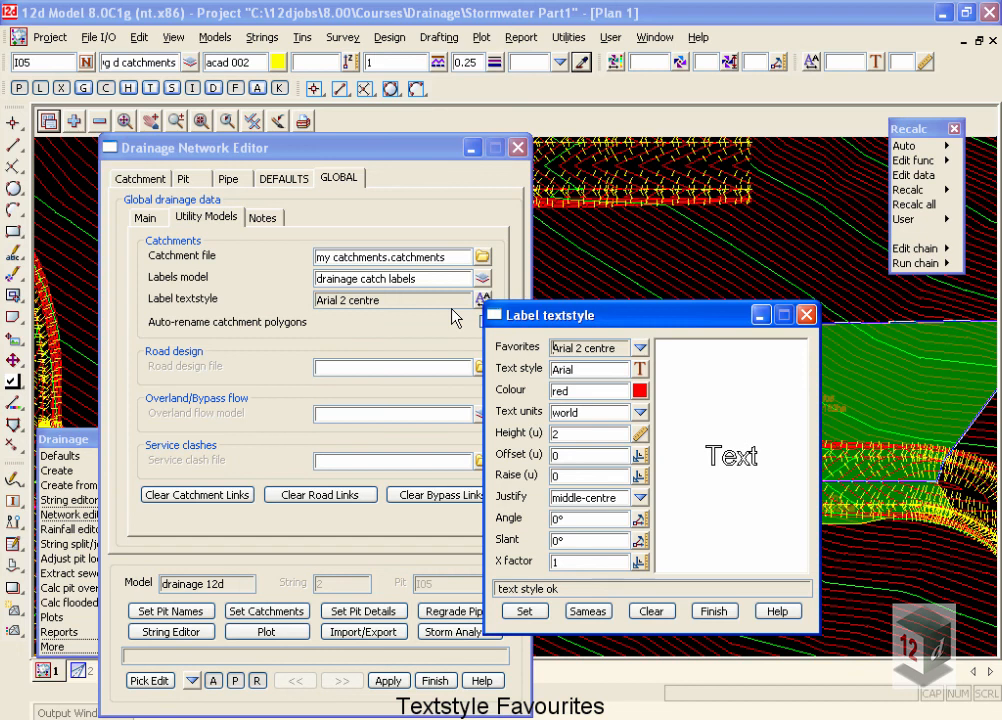
{"action": "left_click", "coordinate": [640, 349]}
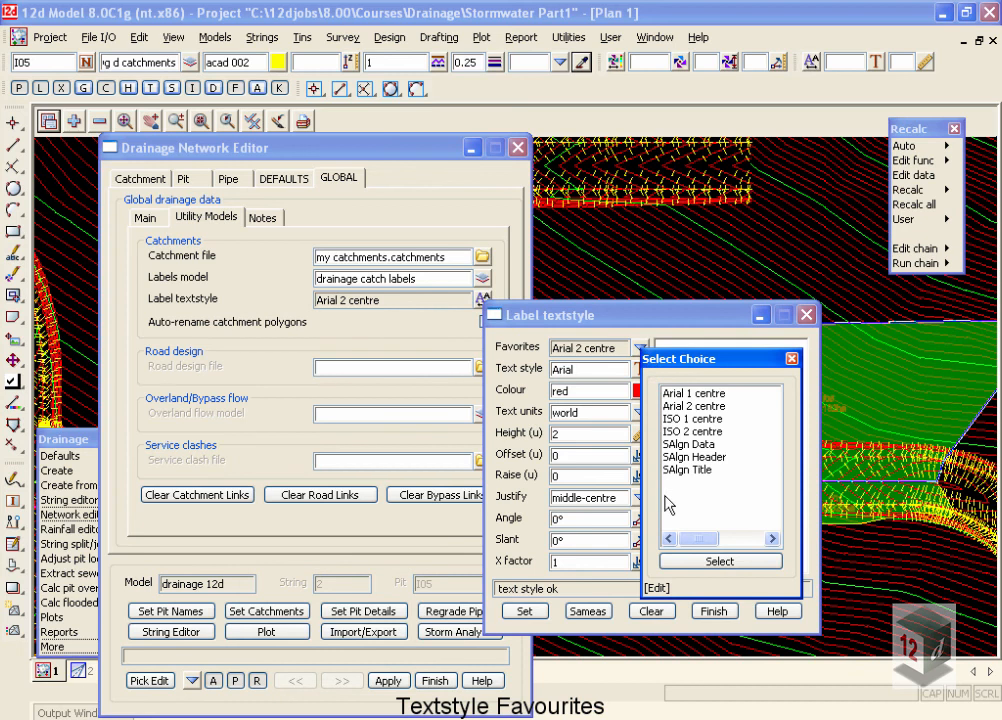
{"action": "left_click", "coordinate": [657, 588]}
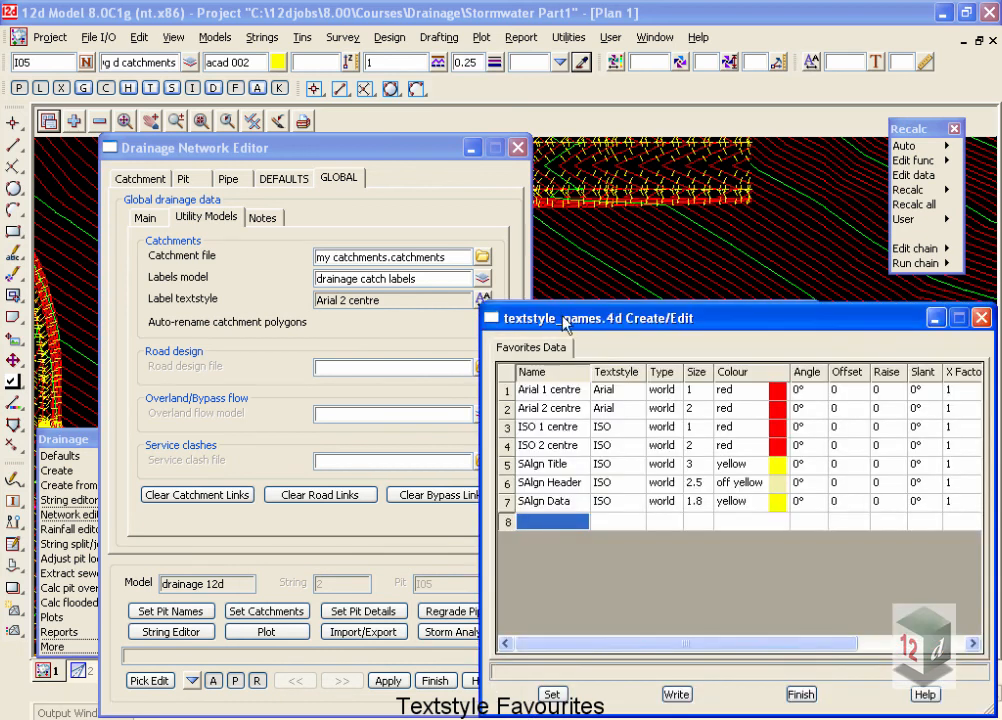
{"action": "left_click_drag", "start_coordinate": [566, 322], "coordinate": [479, 234]}
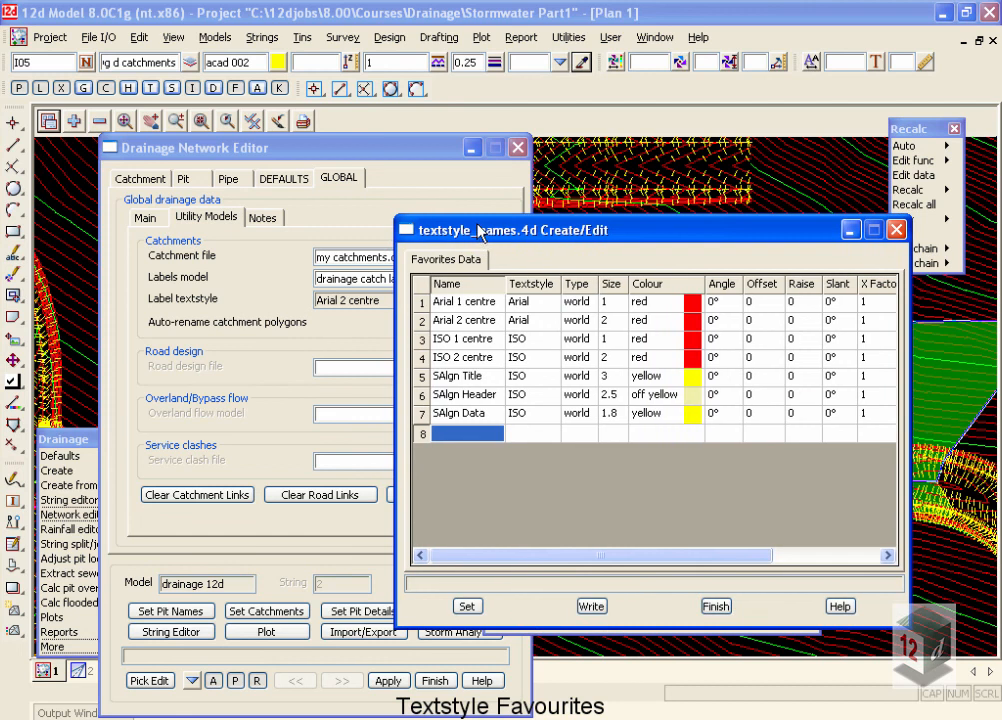
{"action": "left_click_drag", "start_coordinate": [479, 231], "coordinate": [548, 171]}
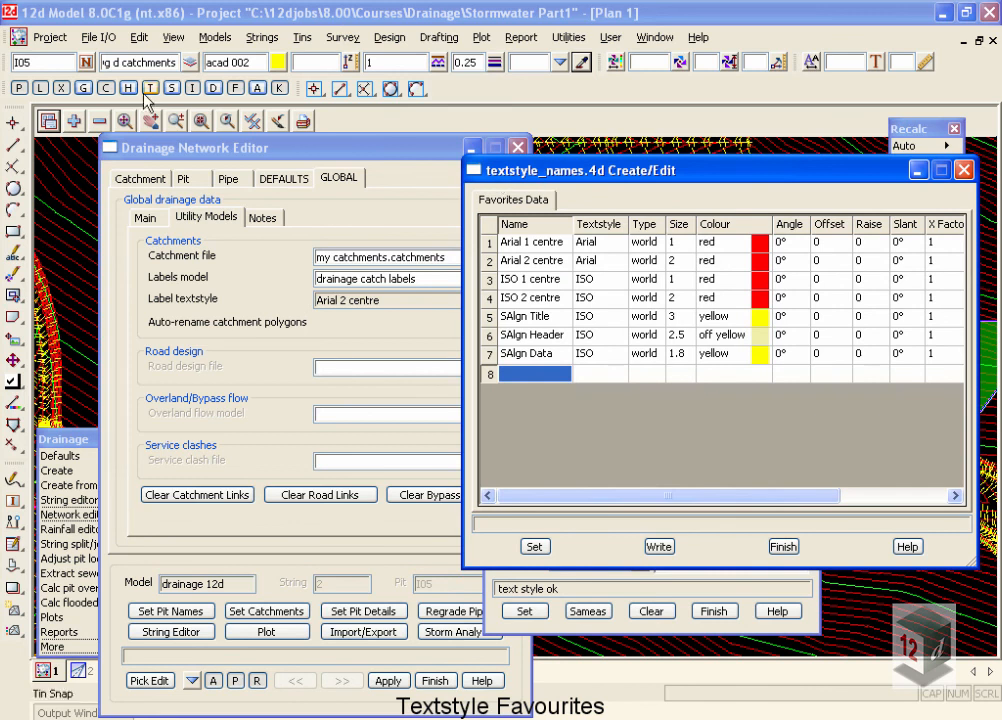
Step: View the Arial 2 centre favourite through the project tree's textstyle data favourites, and close that second table and the tree
{"action": "left_click", "coordinate": [48, 37]}
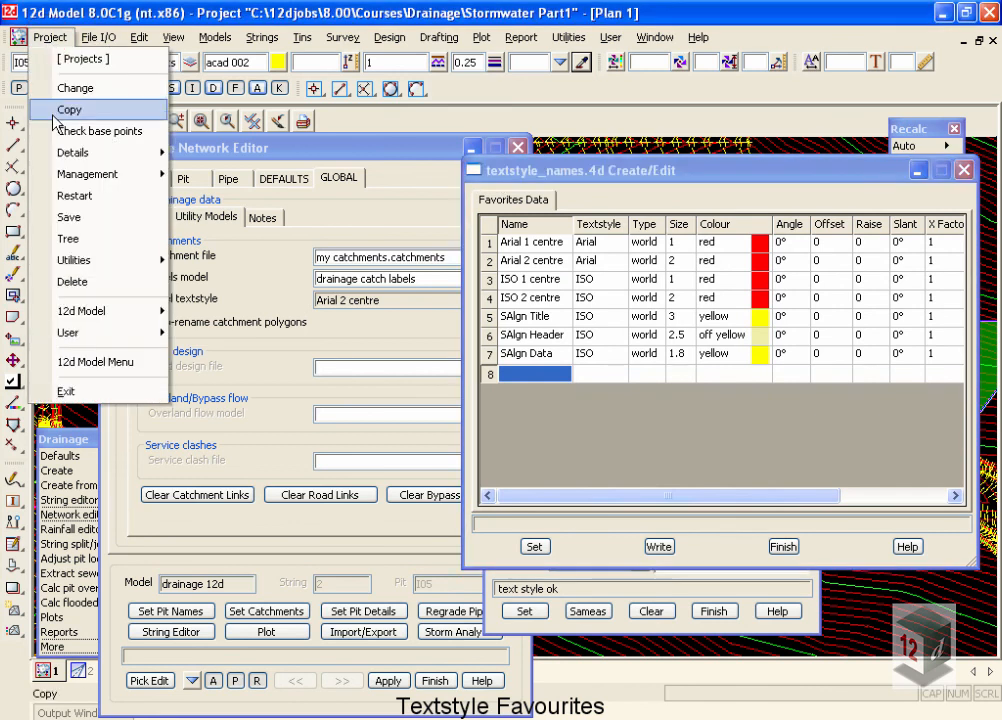
{"action": "left_click", "coordinate": [68, 238]}
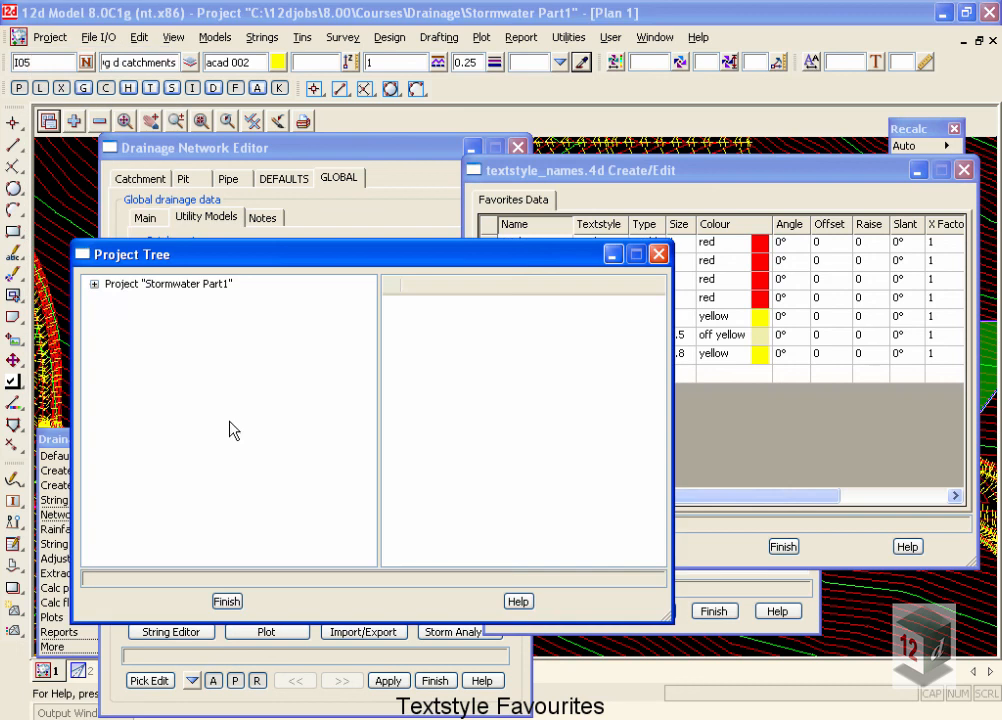
{"action": "left_click", "coordinate": [94, 285]}
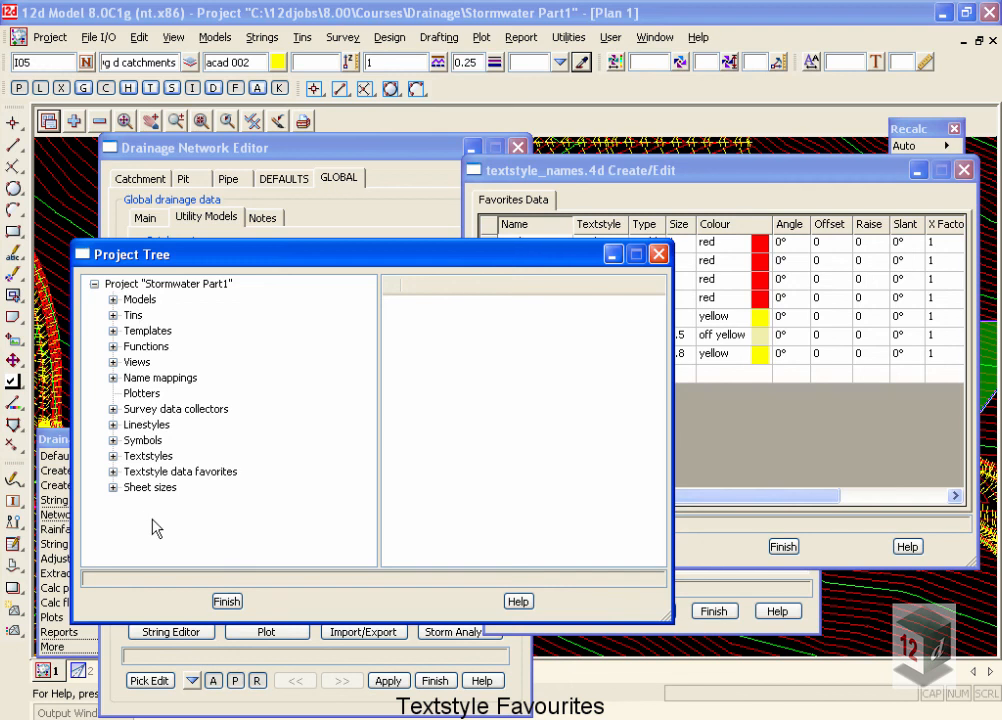
{"action": "left_click", "coordinate": [113, 472]}
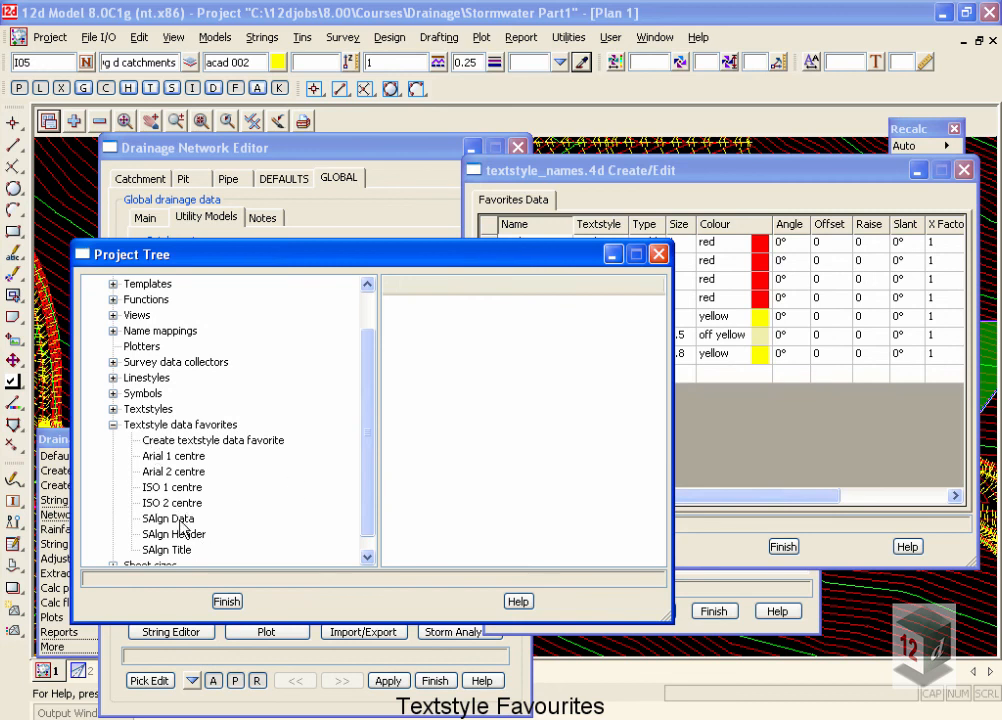
{"action": "left_click", "coordinate": [170, 442]}
{"action": "left_click", "coordinate": [172, 473]}
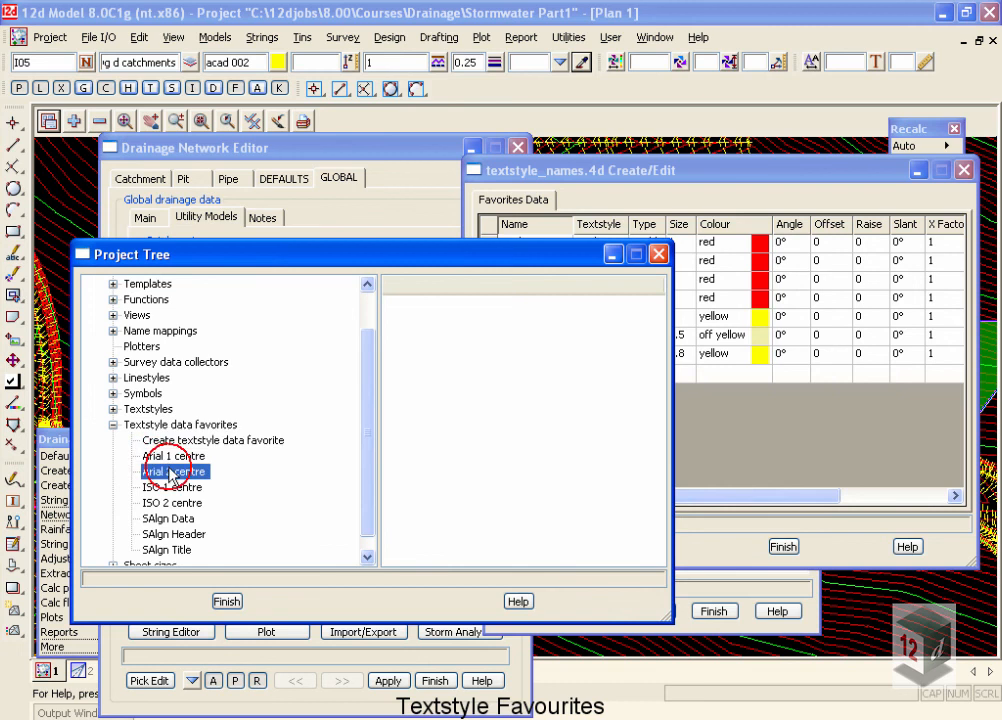
{"action": "double_click", "coordinate": [172, 473]}
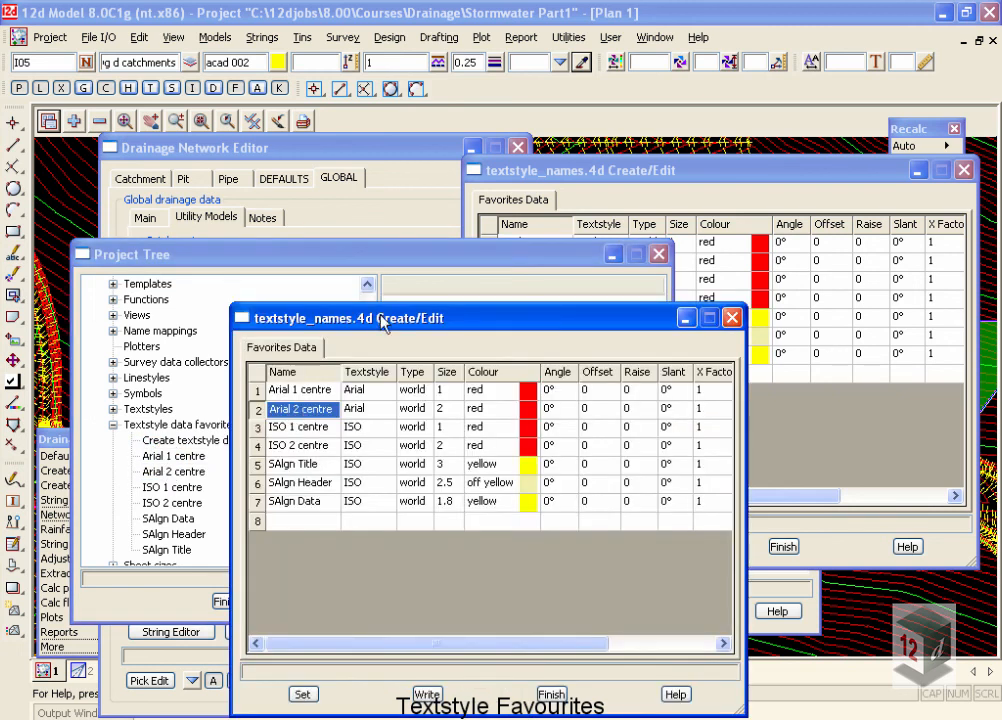
{"action": "left_click_drag", "start_coordinate": [384, 322], "coordinate": [248, 239]}
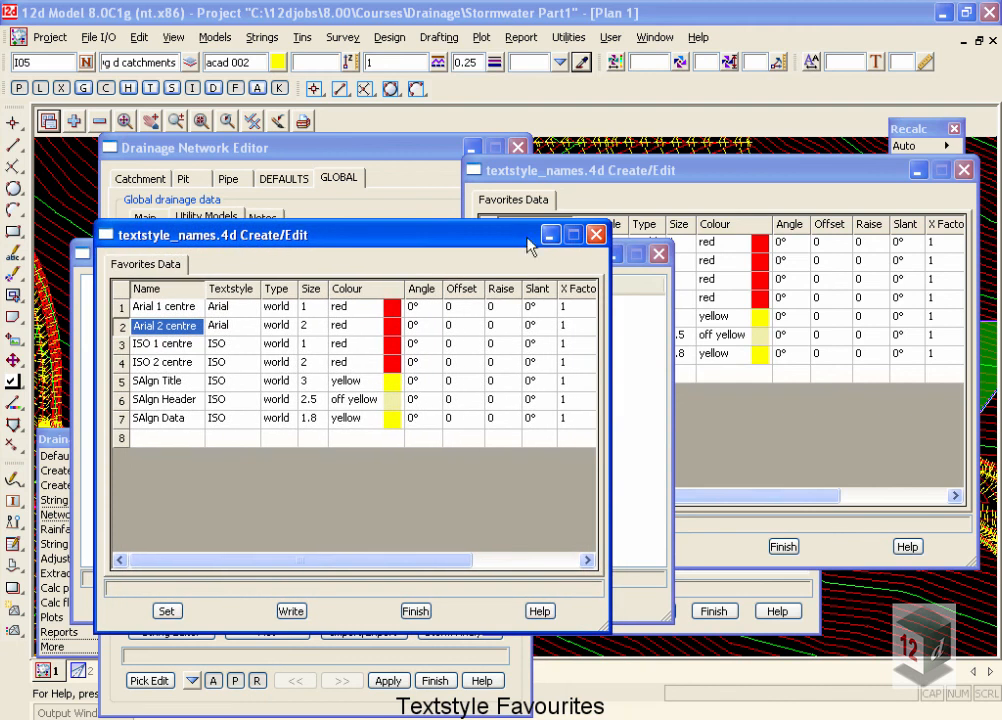
{"action": "left_click", "coordinate": [596, 234]}
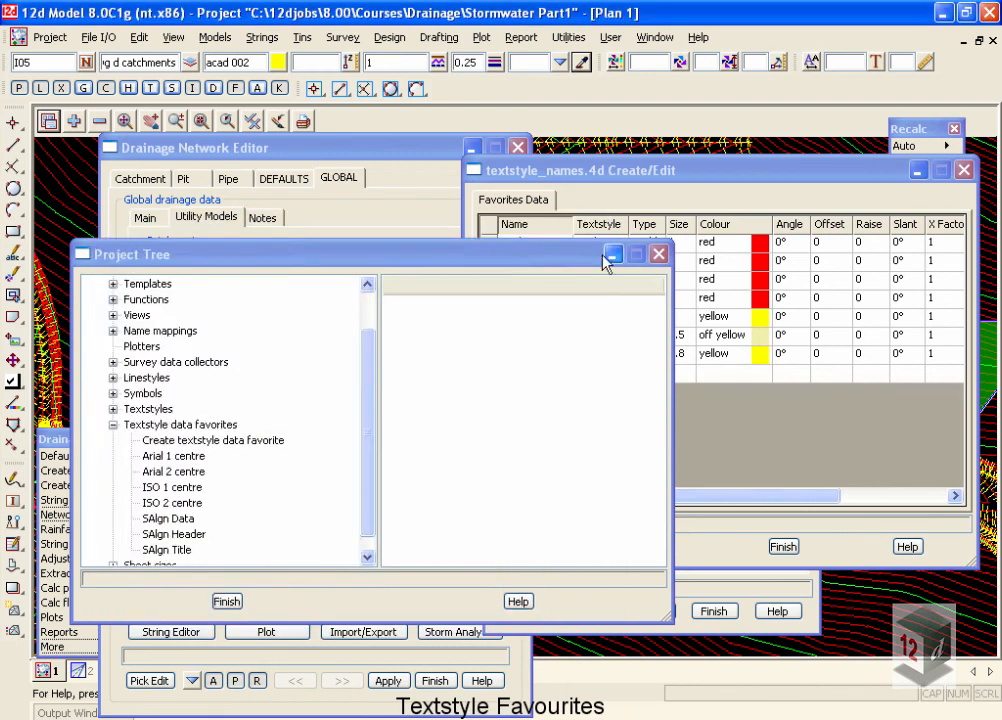
{"action": "left_click", "coordinate": [657, 255]}
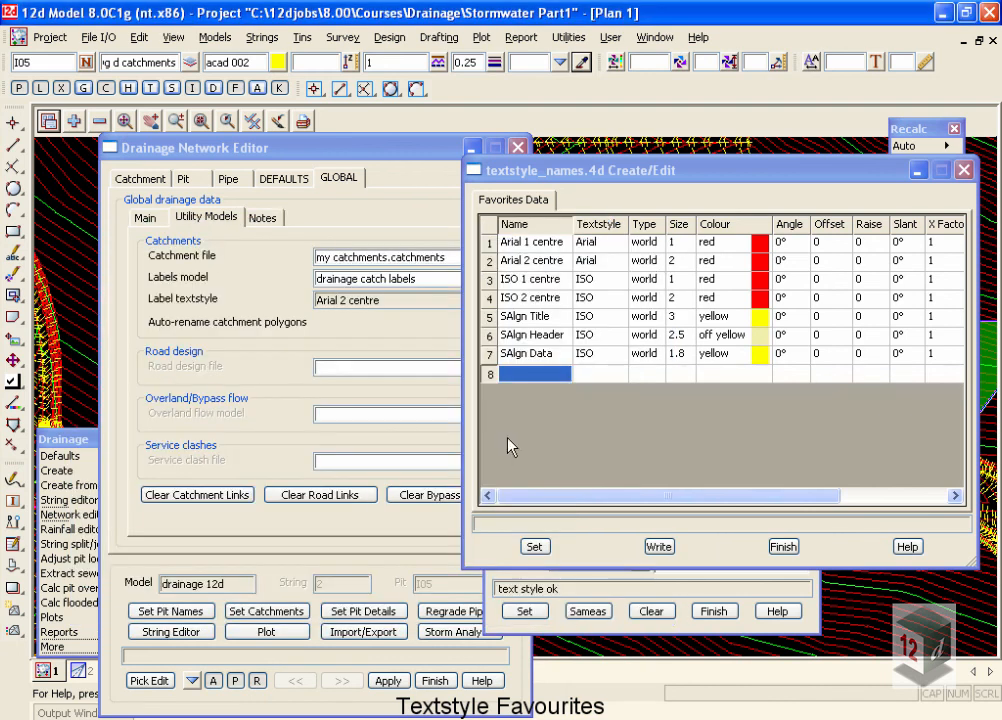
Step: Copy the Arial 2 centre row of the favourites table into the empty row 8
{"action": "left_click", "coordinate": [489, 262]}
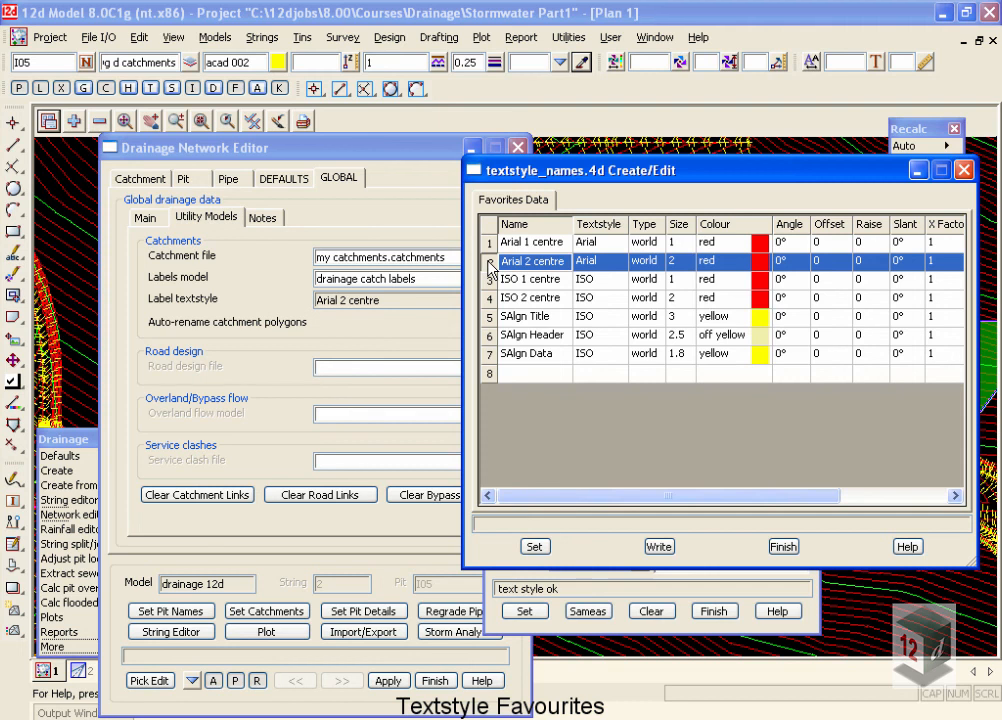
{"action": "right_click", "coordinate": [490, 266]}
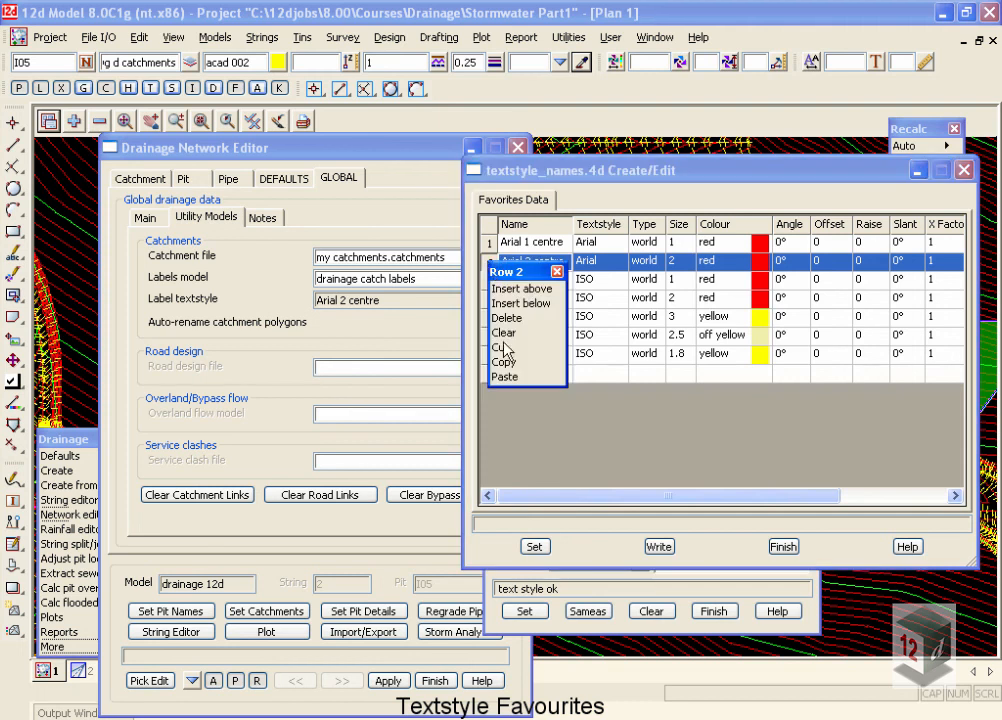
{"action": "left_click", "coordinate": [501, 375]}
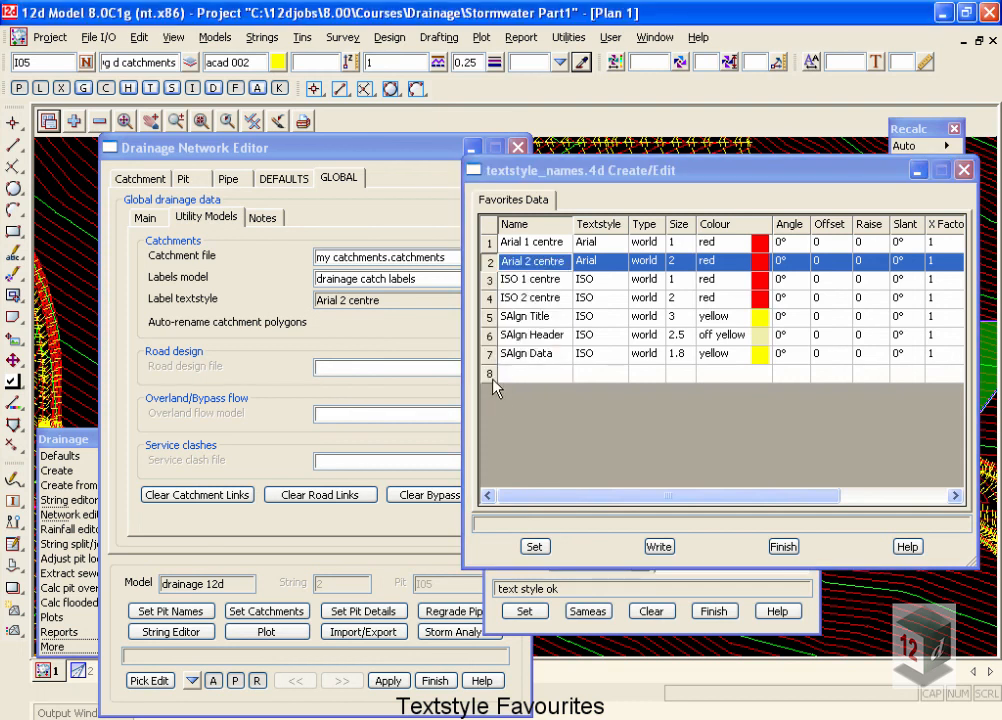
{"action": "left_click", "coordinate": [490, 375]}
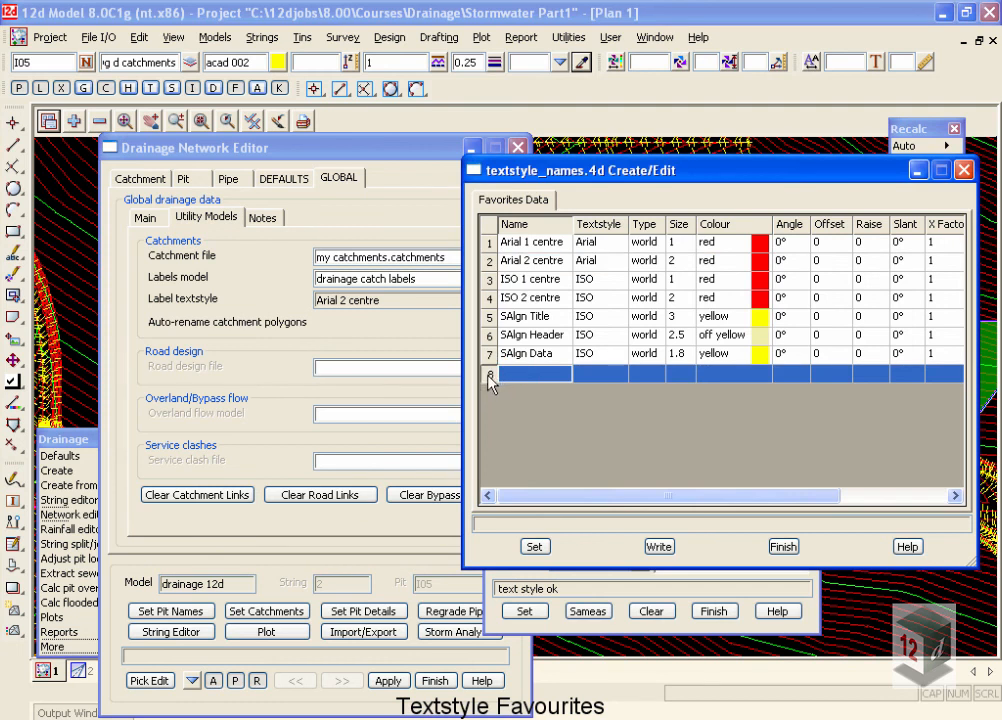
{"action": "right_click", "coordinate": [490, 381]}
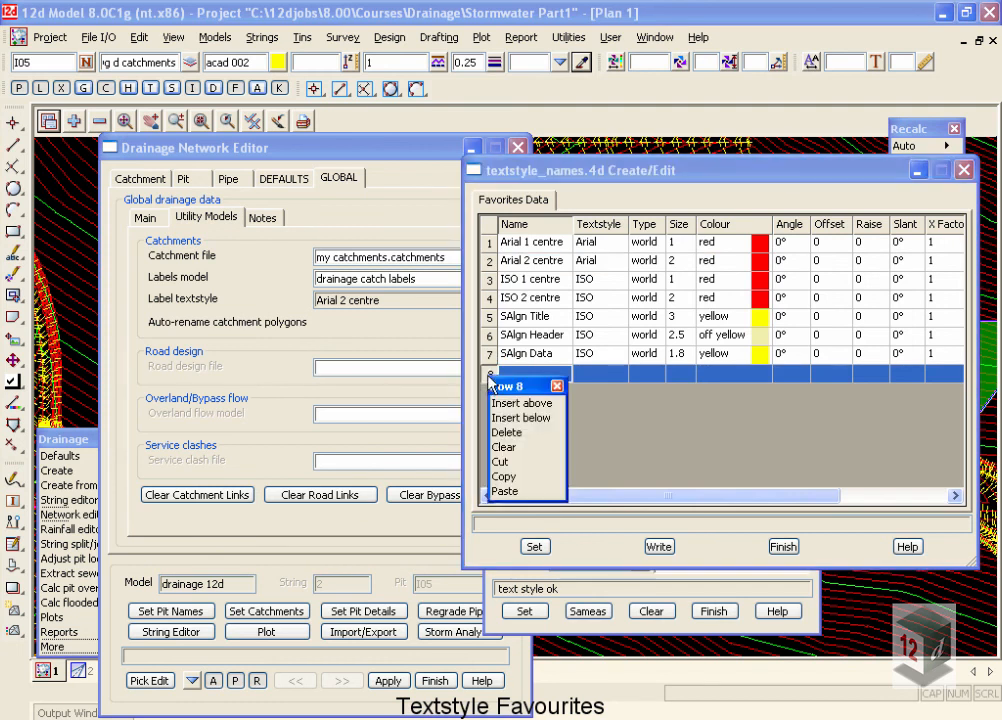
{"action": "left_click", "coordinate": [503, 491]}
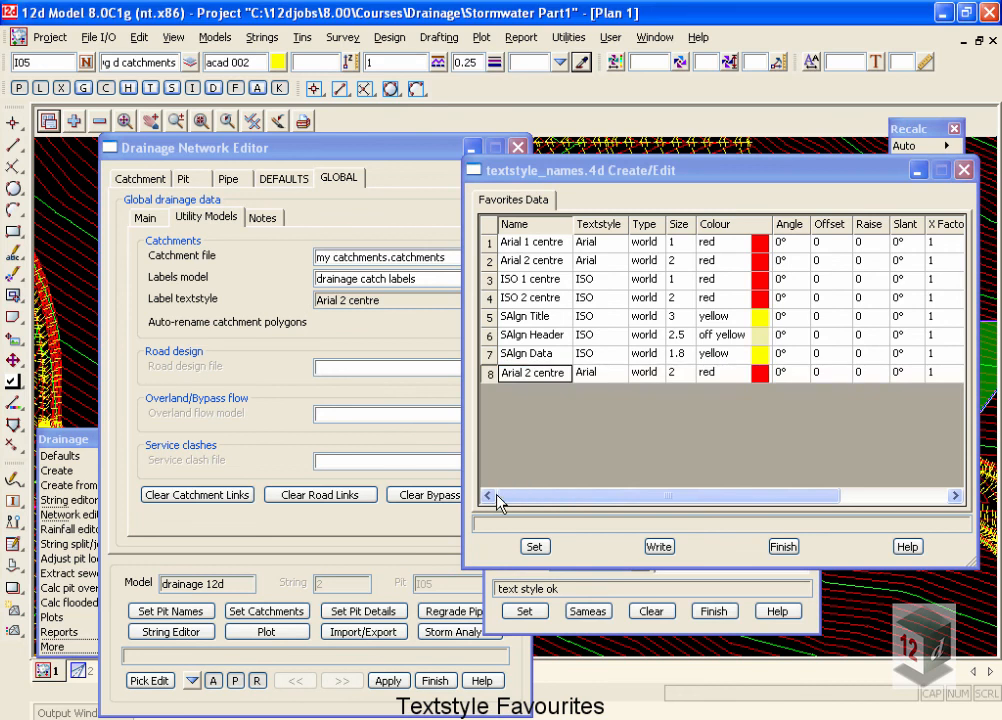
Step: Rename the copied favourite in row 8 to Arial 4 centre and set its size to 4
{"action": "left_click", "coordinate": [520, 381]}
{"action": "left_click", "coordinate": [538, 381]}
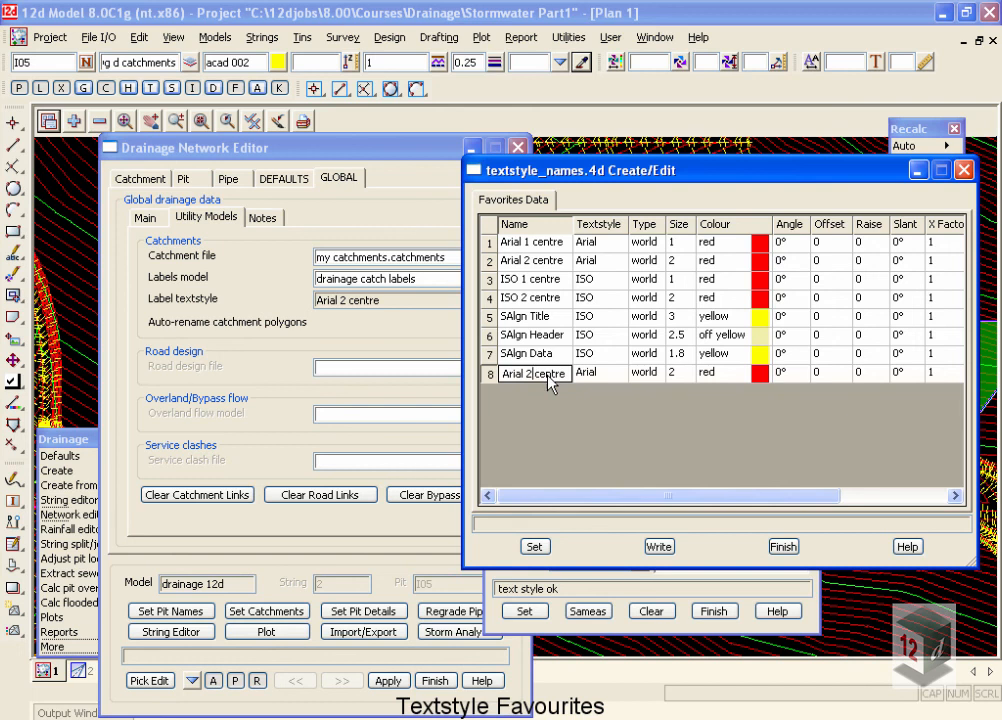
{"action": "key", "text": "BackSpace"}
{"action": "type", "text": "4"}
{"action": "left_click", "coordinate": [681, 373]}
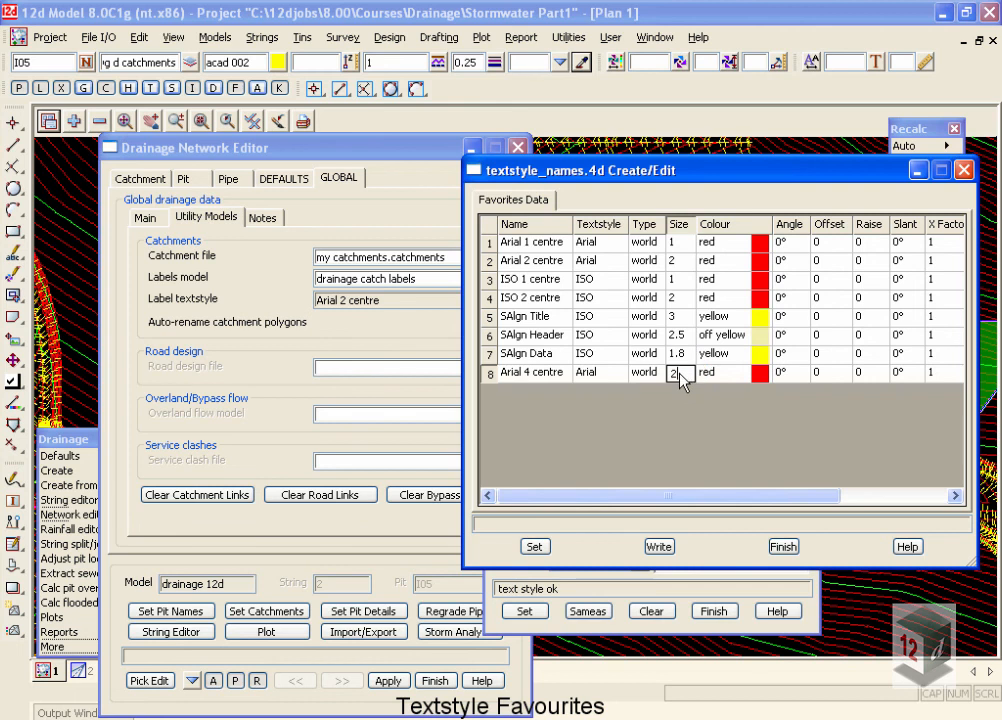
{"action": "key", "text": "BackSpace"}
{"action": "type", "text": "4"}
Step: Change the colour of the Arial 4 centre favourite to orange and set the favourites for the current project
{"action": "left_click", "coordinate": [707, 380]}
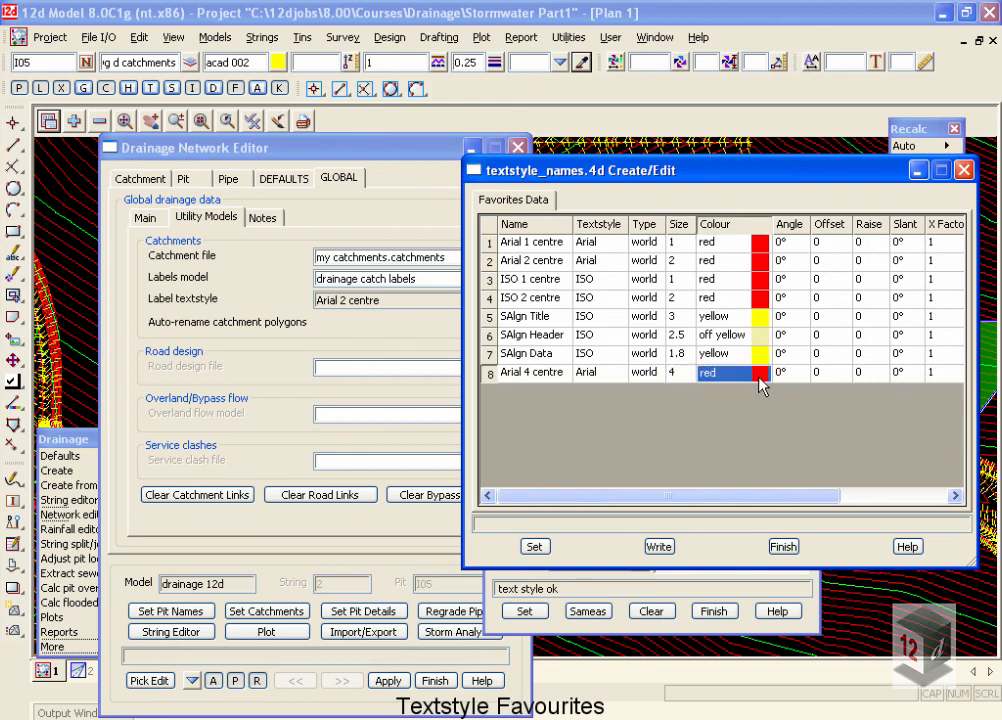
{"action": "left_click", "coordinate": [707, 377]}
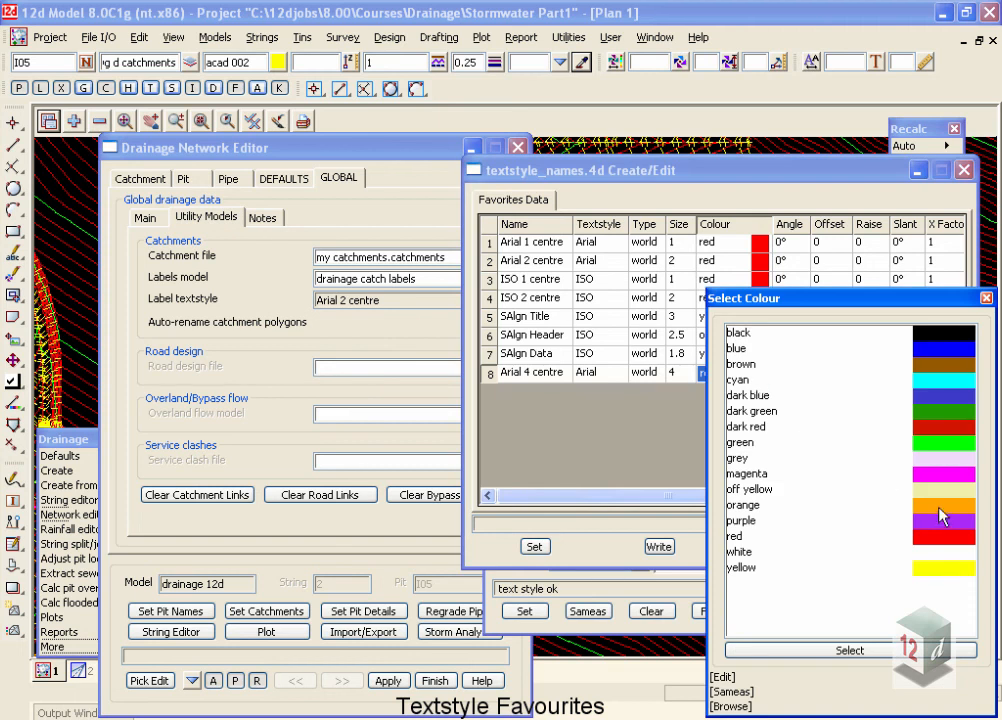
{"action": "double_click", "coordinate": [878, 505]}
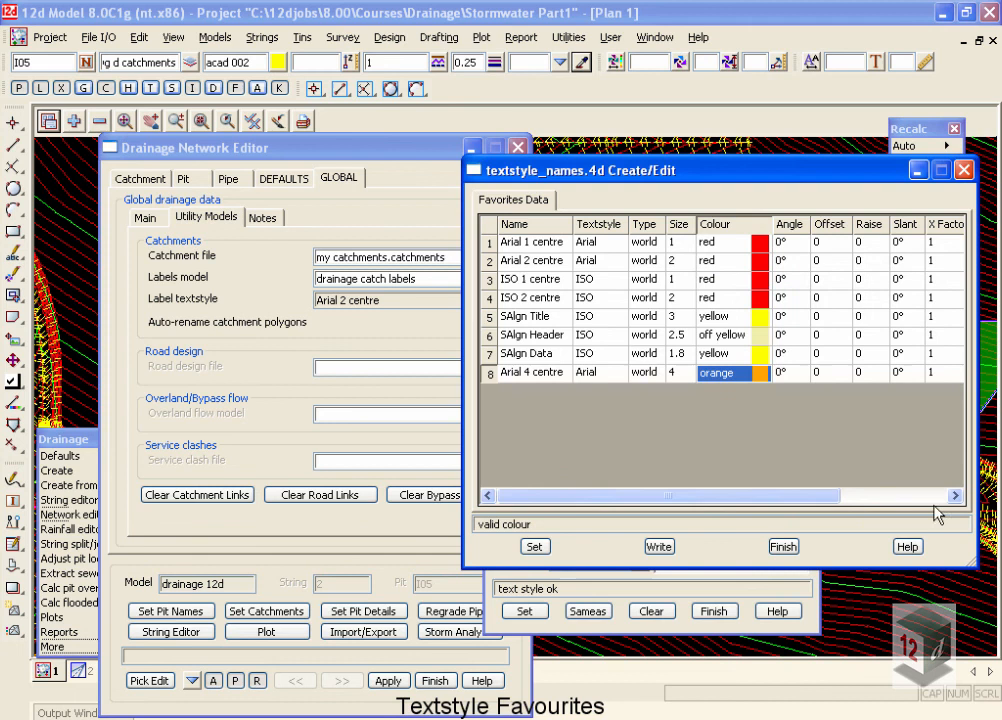
{"action": "left_click", "coordinate": [535, 547]}
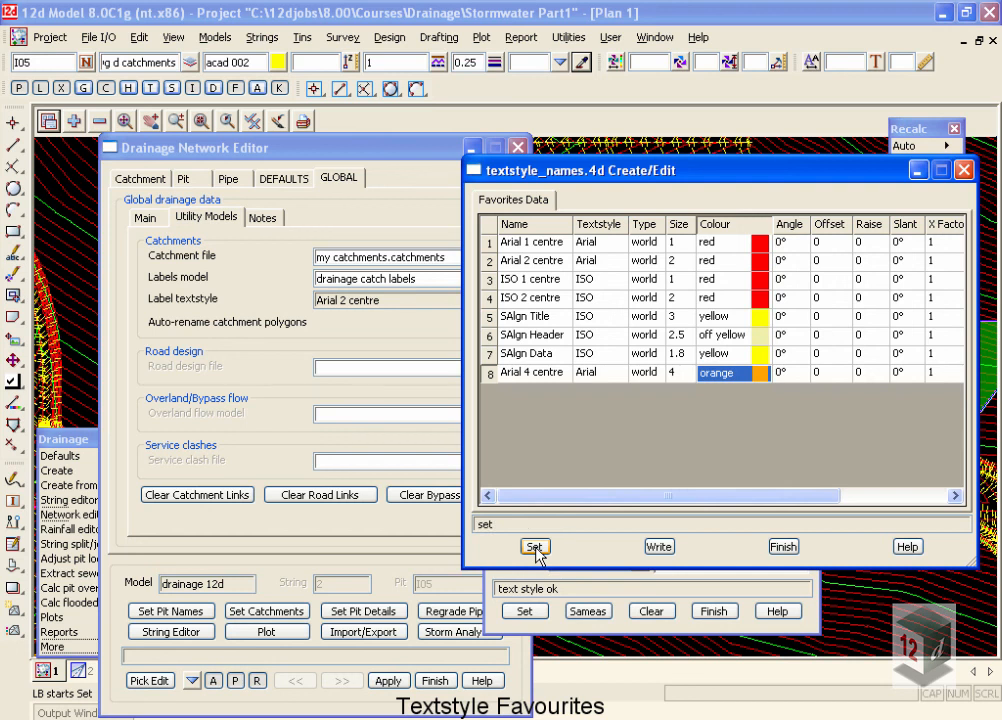
Step: Choose the User folder as the write location for textstyle_names.4d and close the write settings without writing
{"action": "left_click", "coordinate": [658, 547]}
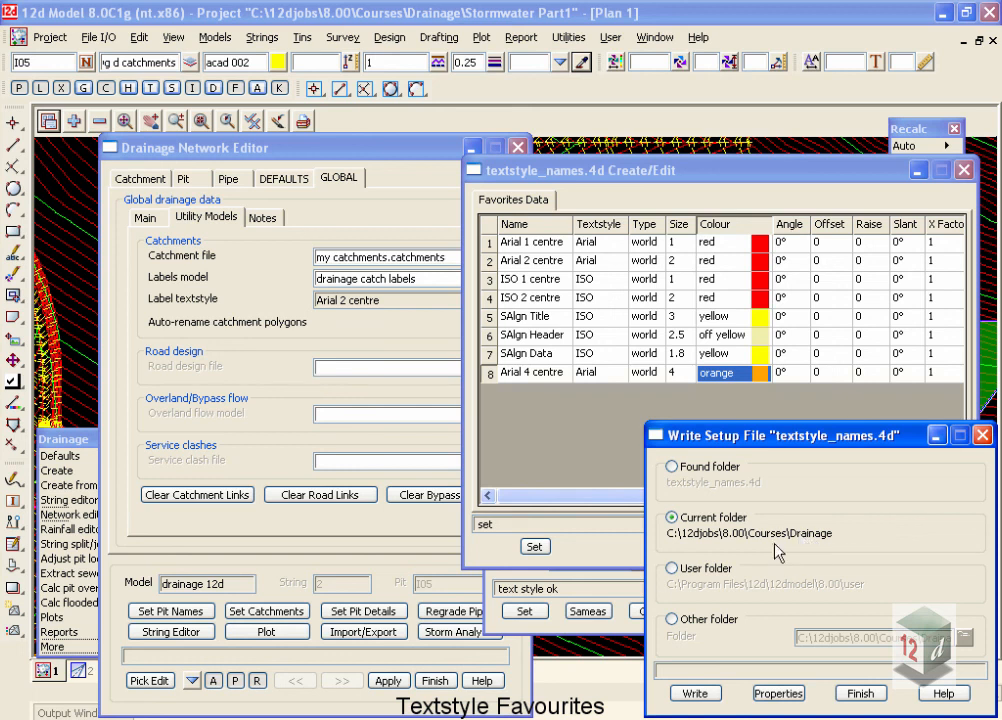
{"action": "left_click", "coordinate": [671, 568]}
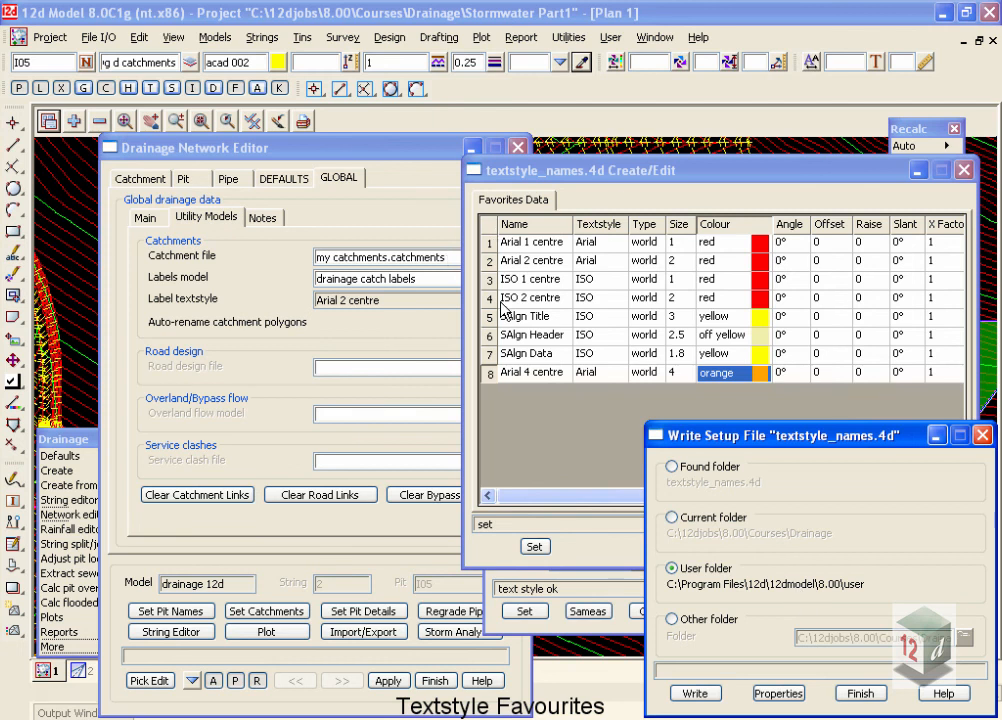
{"action": "left_click", "coordinate": [859, 693]}
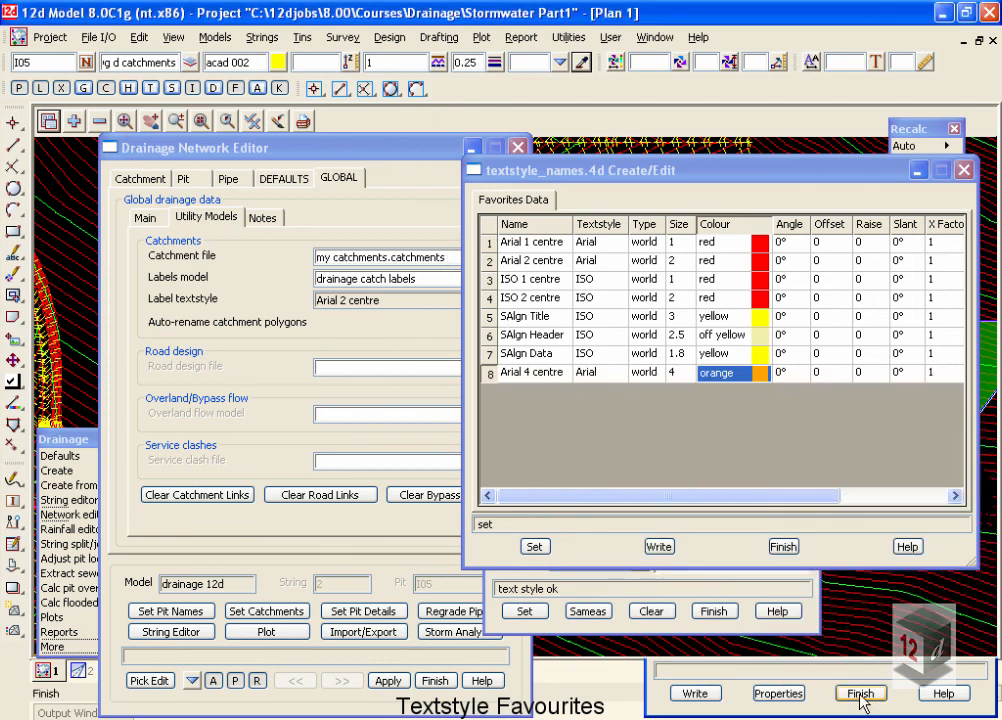
Step: Close the favourites table and label textstyle settings, and assign Arial 4 centre as the catchment label textstyle
{"action": "left_click", "coordinate": [785, 549]}
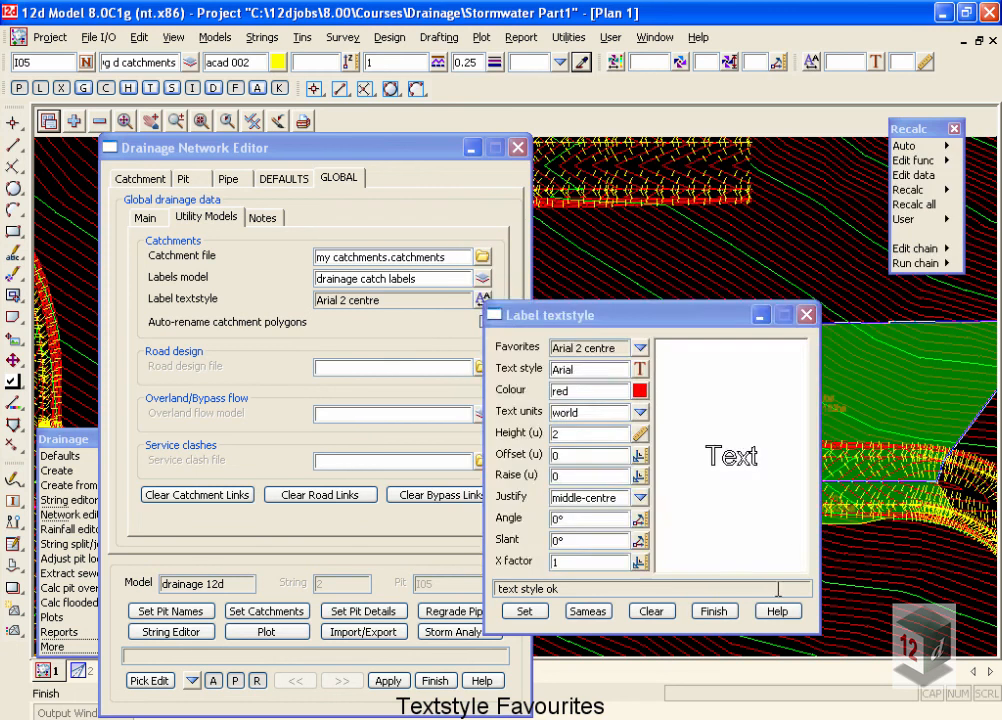
{"action": "left_click", "coordinate": [716, 612]}
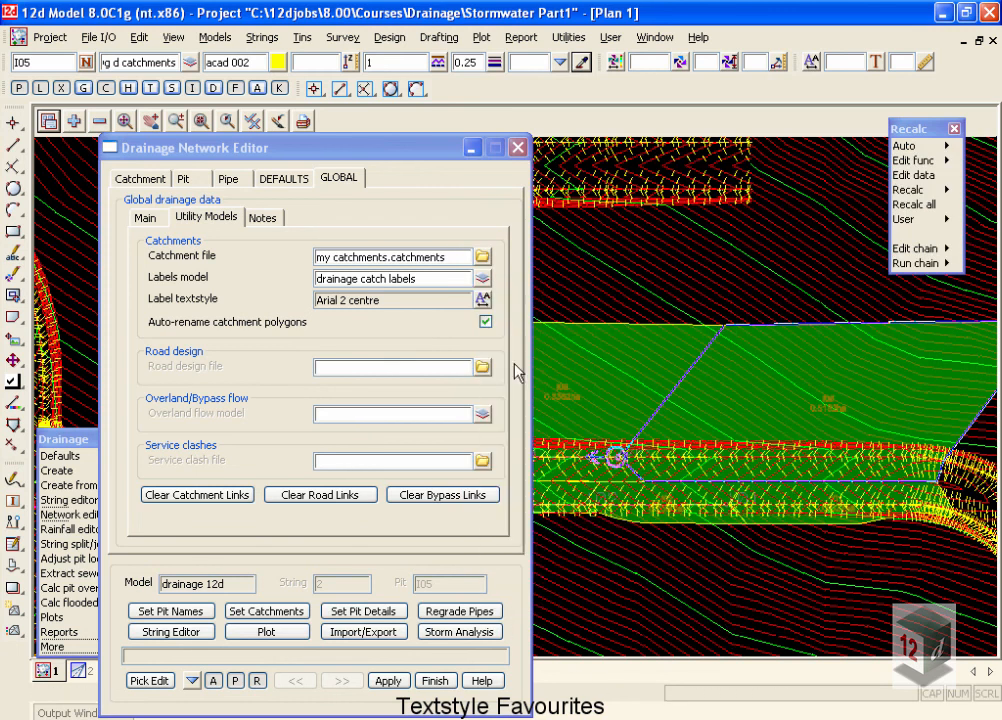
{"action": "left_click", "coordinate": [483, 300]}
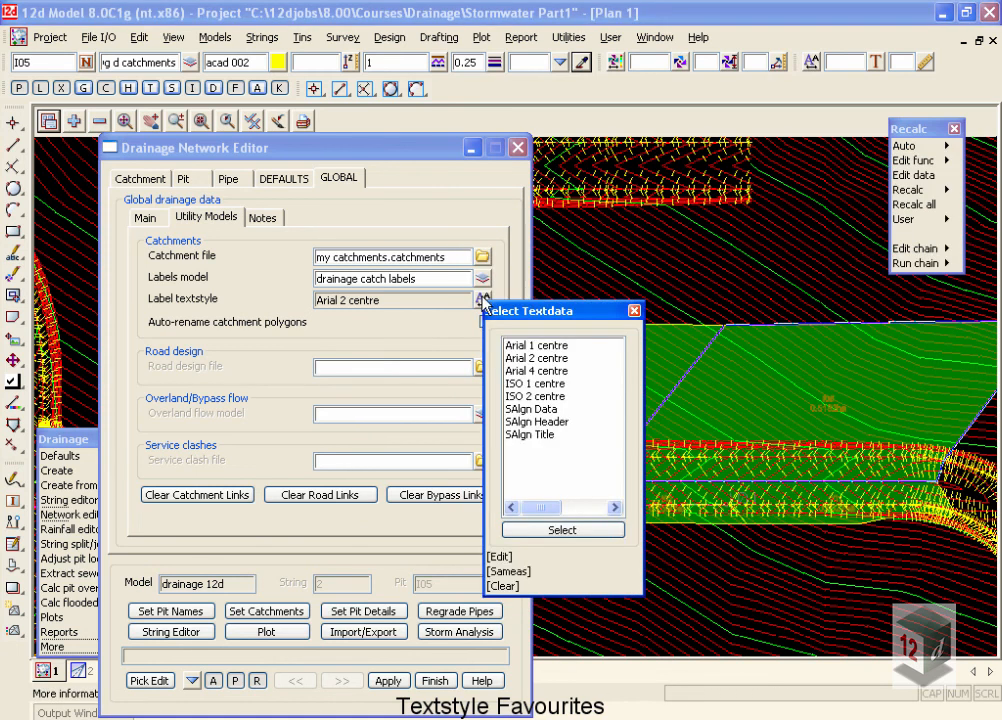
{"action": "double_click", "coordinate": [516, 371]}
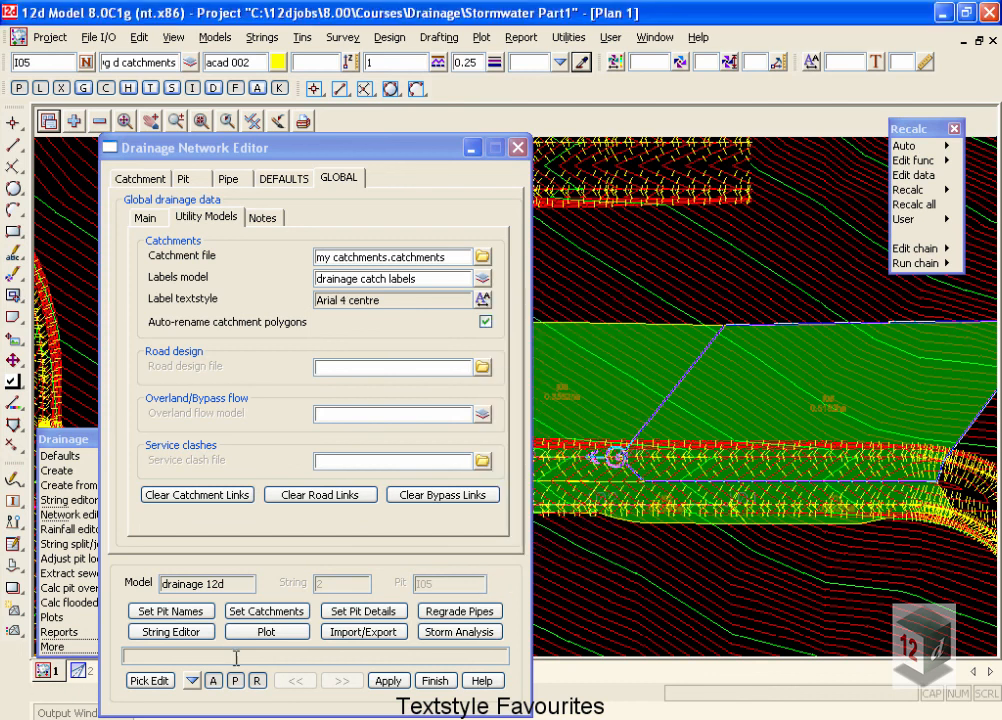
Step: Set the catchments again so the labels use the Arial 4 centre textstyle, and inspect the I06 label up close
{"action": "left_click", "coordinate": [267, 611]}
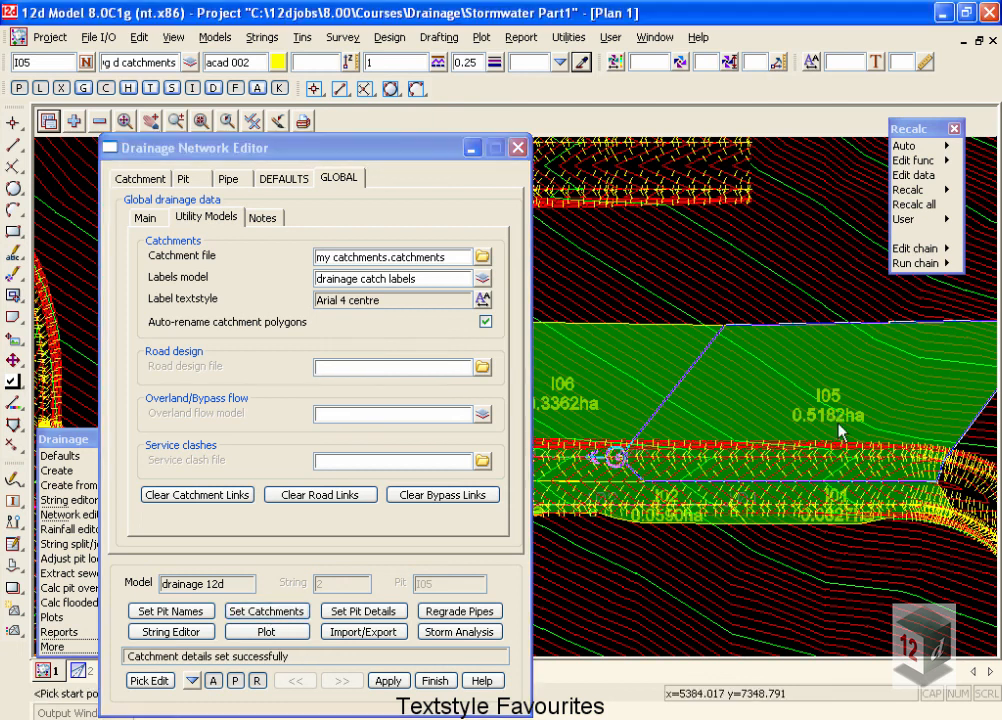
{"action": "scroll", "coordinate": [838, 420], "scroll_direction": "down", "scroll_amount": 3}
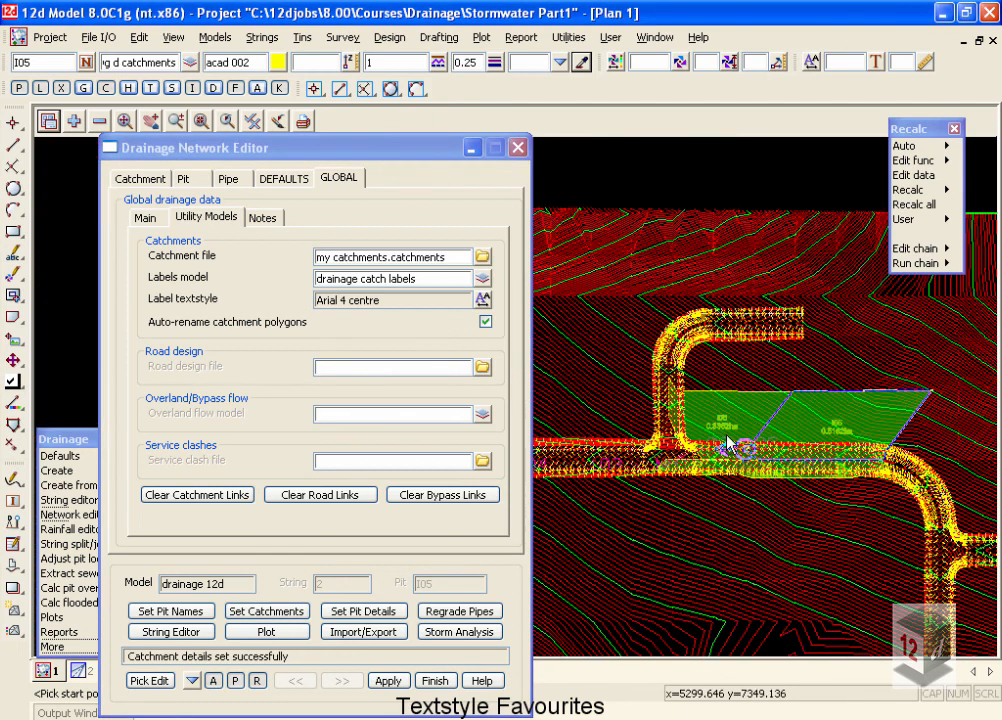
{"action": "scroll", "coordinate": [729, 441], "scroll_direction": "up", "scroll_amount": 3}
{"action": "scroll", "coordinate": [717, 430], "scroll_direction": "up", "scroll_amount": 2}
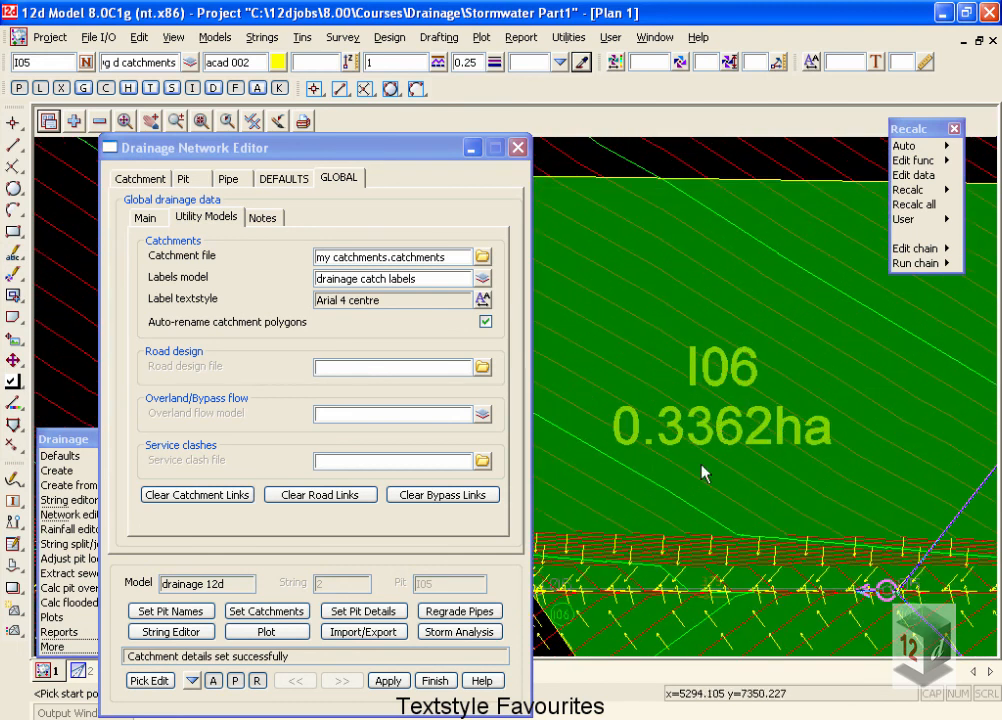
Step: Bring the drainage catch labels model to the front of plan view 1
{"action": "left_click", "coordinate": [48, 122]}
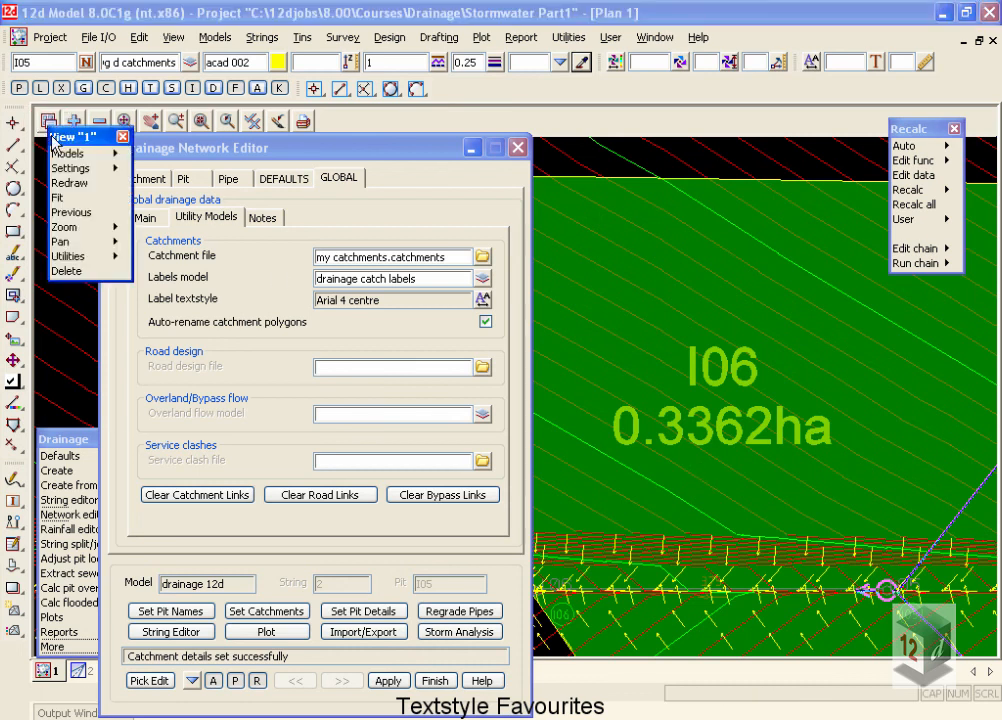
{"action": "left_click", "coordinate": [112, 153]}
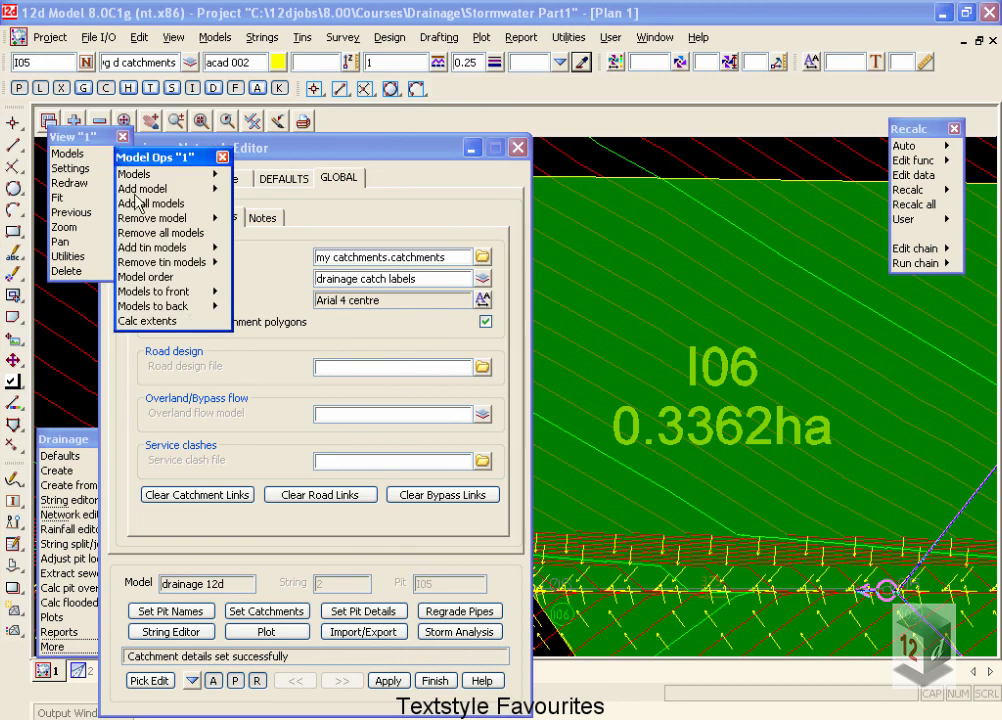
{"action": "left_click", "coordinate": [160, 291]}
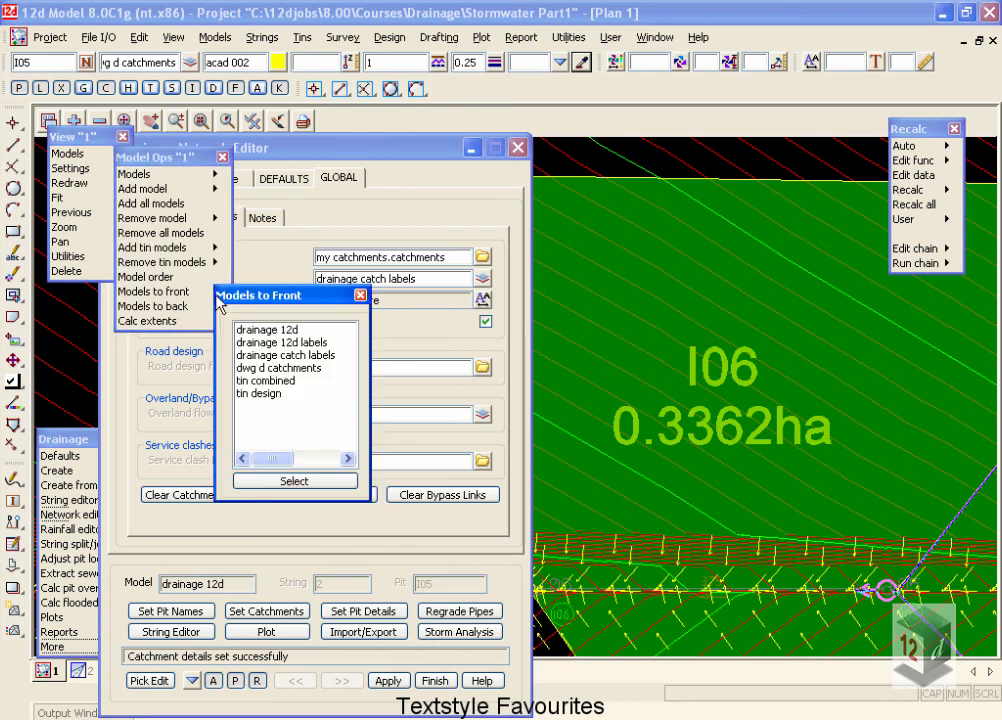
{"action": "left_click", "coordinate": [260, 343]}
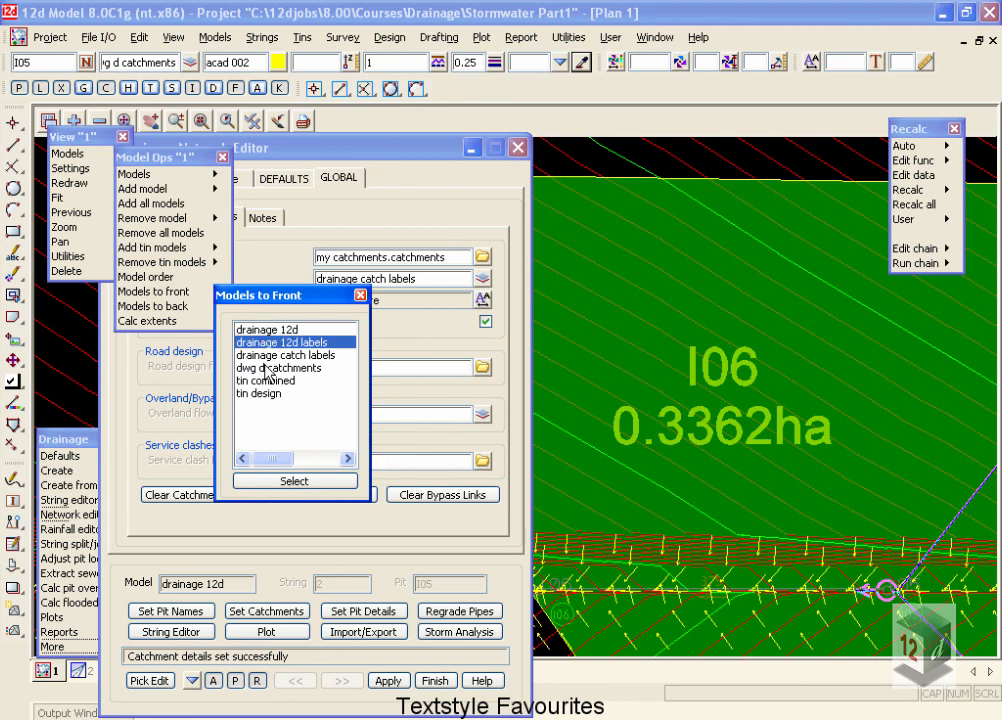
{"action": "double_click", "coordinate": [265, 356]}
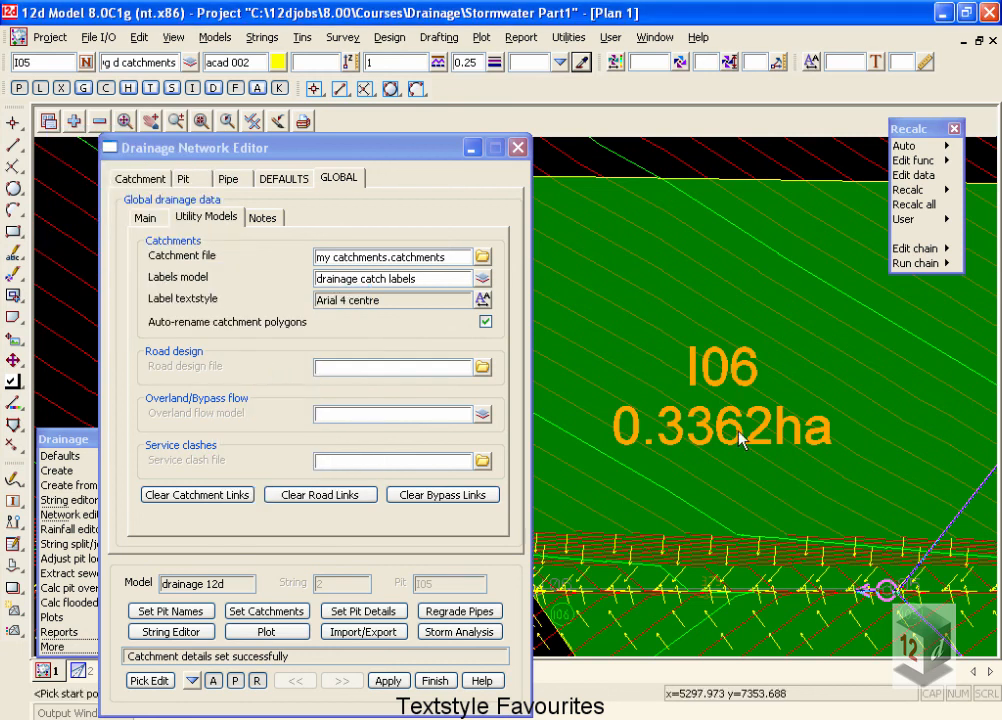
{"action": "scroll", "coordinate": [742, 441], "scroll_direction": "down", "scroll_amount": 1}
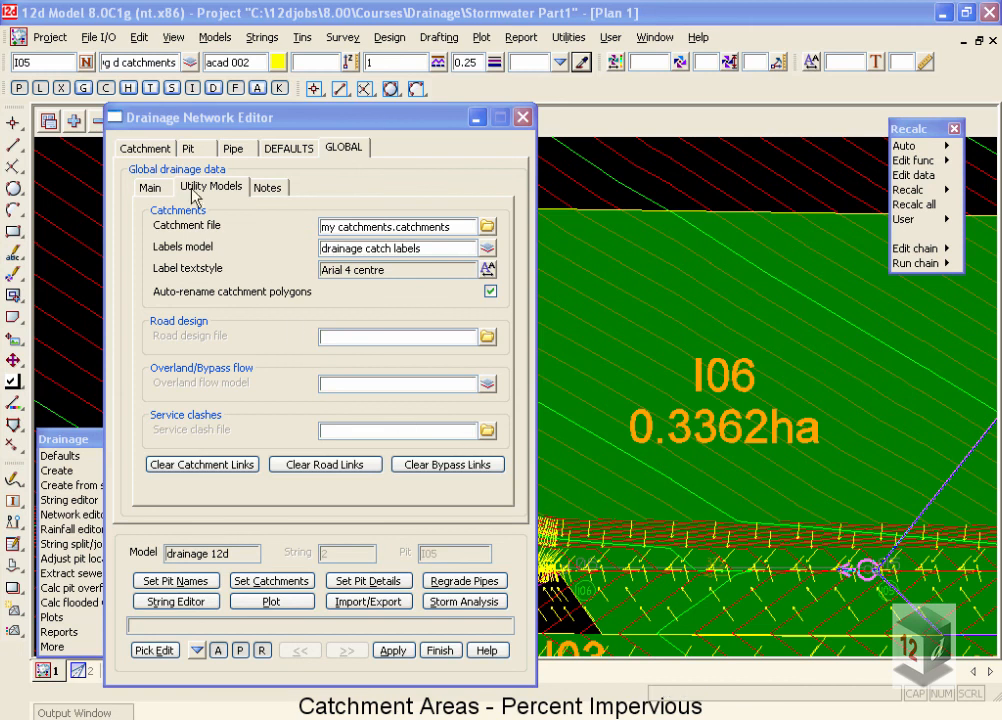
Step: Compare the percent impervious entry of pit I05's catchment set #1 with the default percent impervious for catchments
{"action": "left_click", "coordinate": [155, 153]}
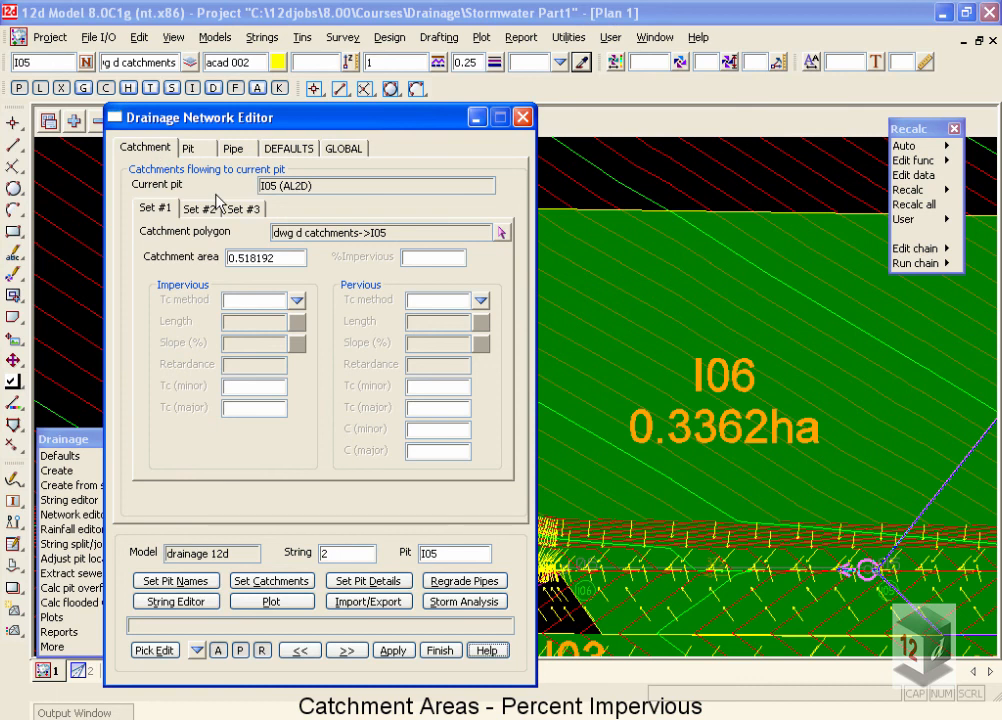
{"action": "left_click", "coordinate": [433, 257]}
{"action": "left_click", "coordinate": [296, 150]}
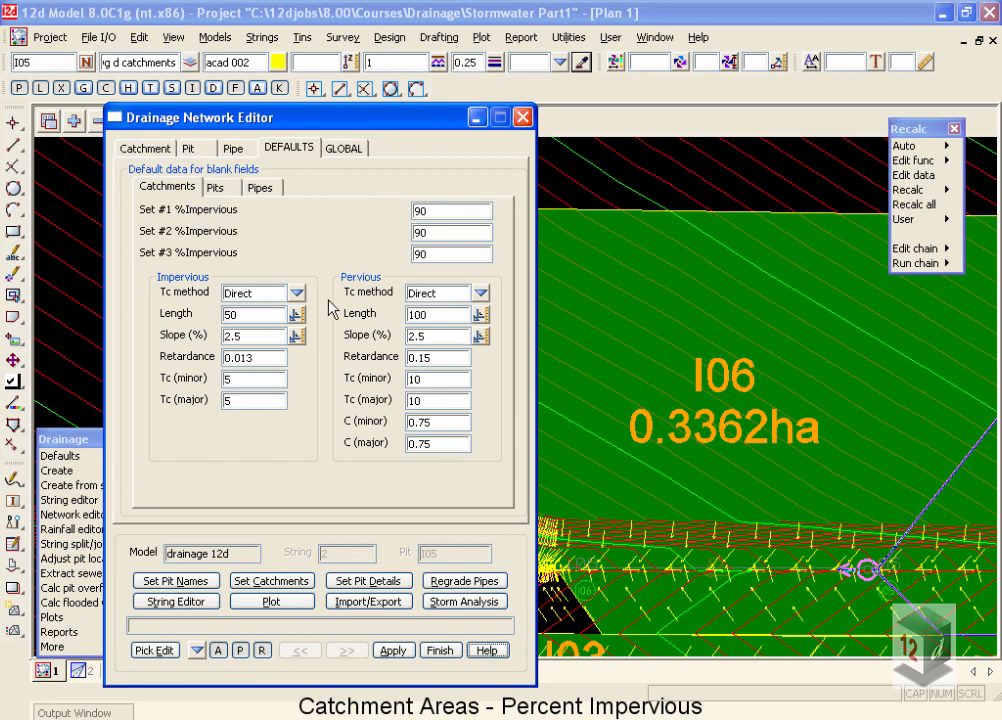
{"action": "left_click", "coordinate": [436, 211]}
{"action": "left_click", "coordinate": [152, 148]}
{"action": "left_click", "coordinate": [432, 258]}
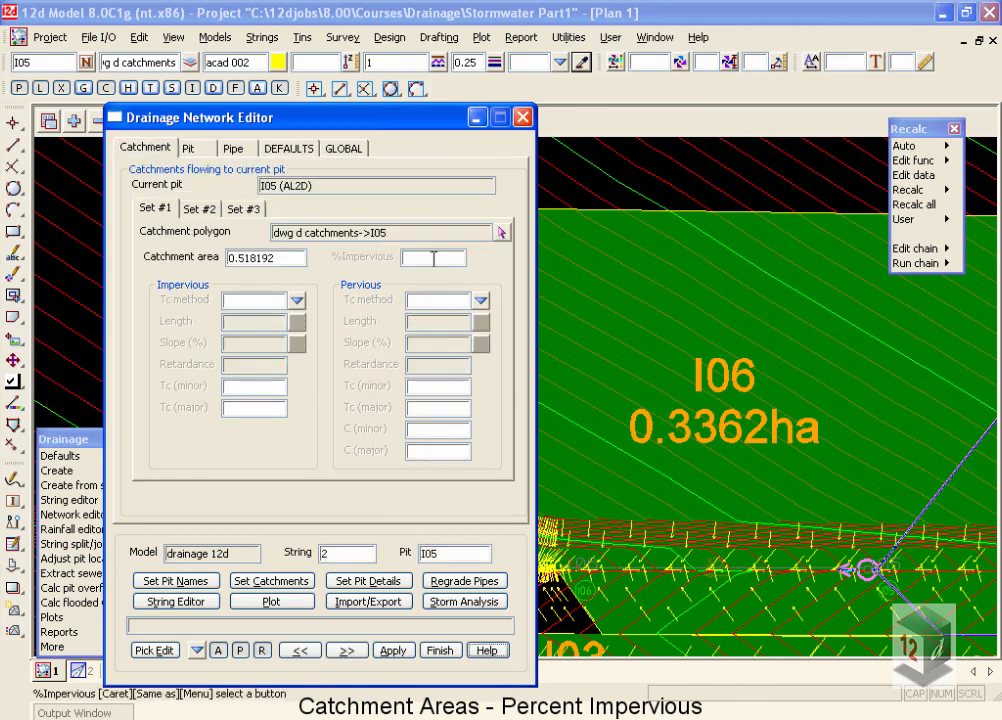
{"action": "left_click", "coordinate": [296, 154]}
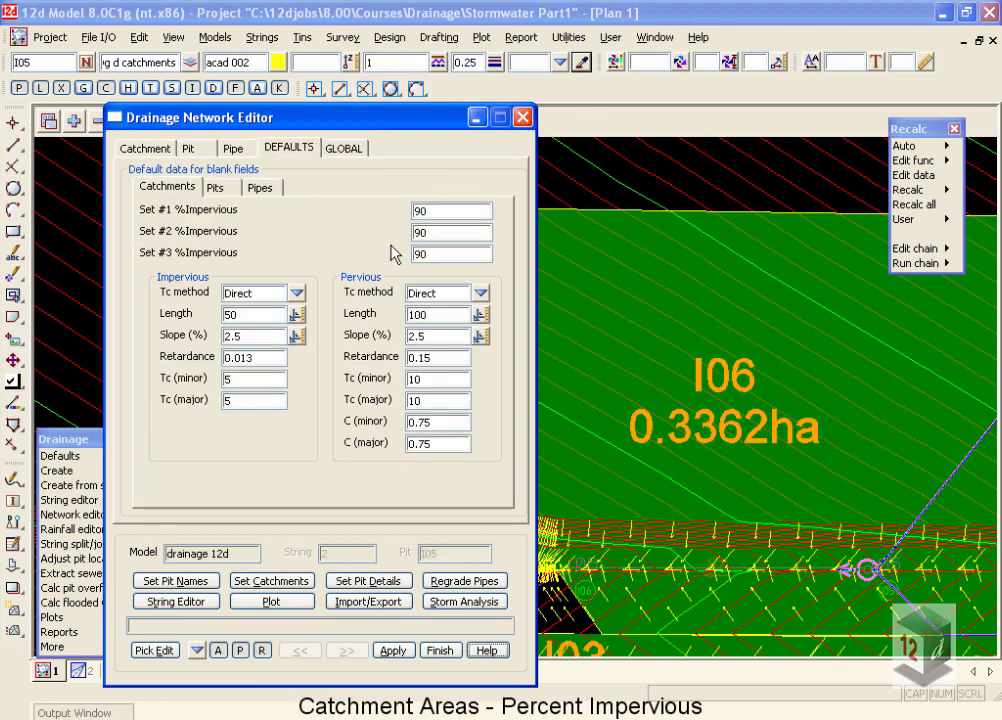
{"action": "left_click", "coordinate": [432, 211]}
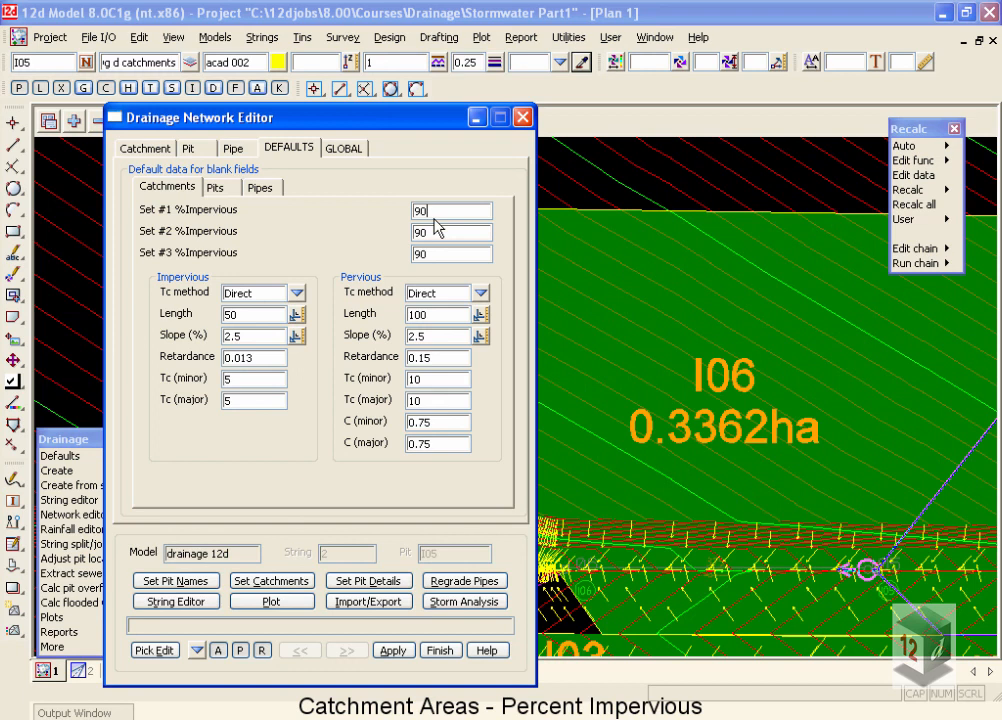
Step: Set the percent impervious of pit I05's catchment set #1 to 100 and check which pervious entries are available
{"action": "left_click", "coordinate": [146, 150]}
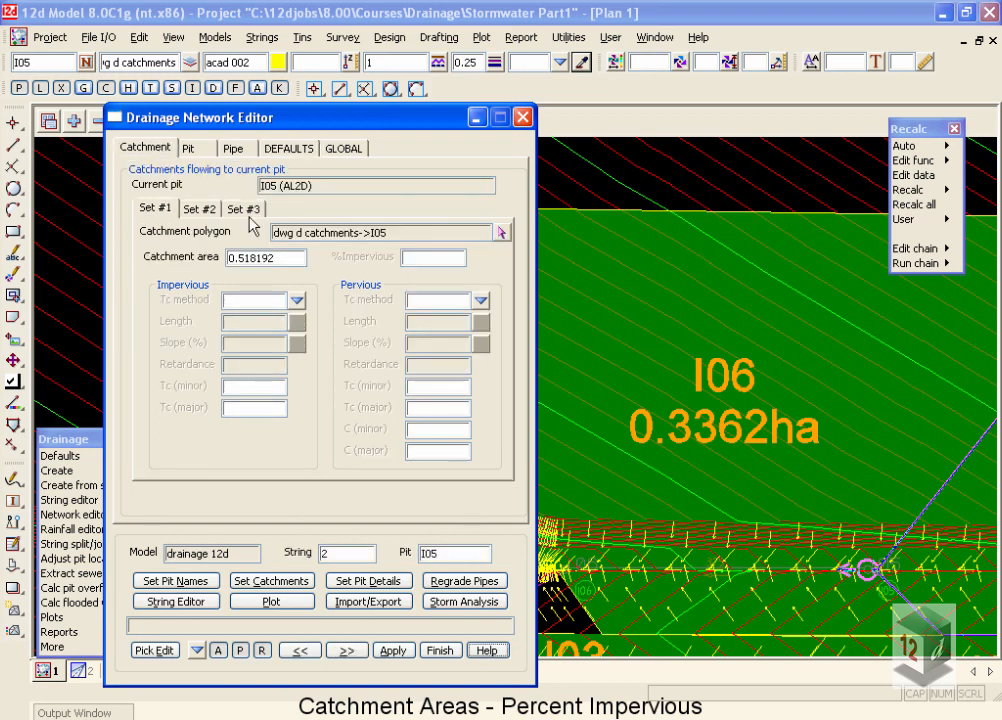
{"action": "left_click", "coordinate": [431, 259]}
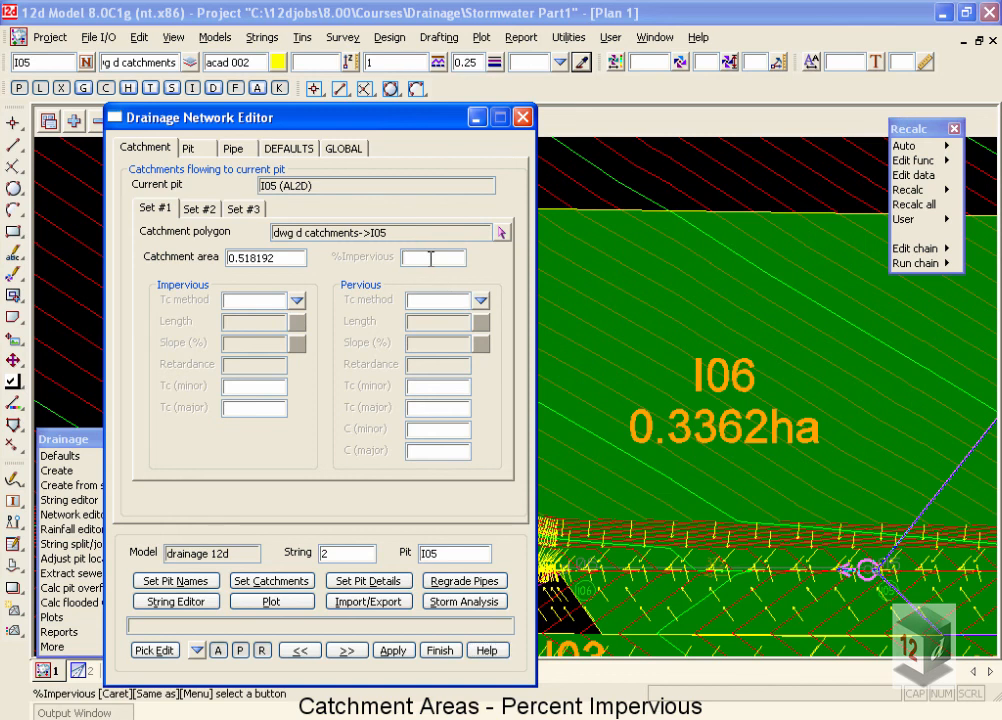
{"action": "type", "text": "100"}
{"action": "left_click", "coordinate": [254, 300]}
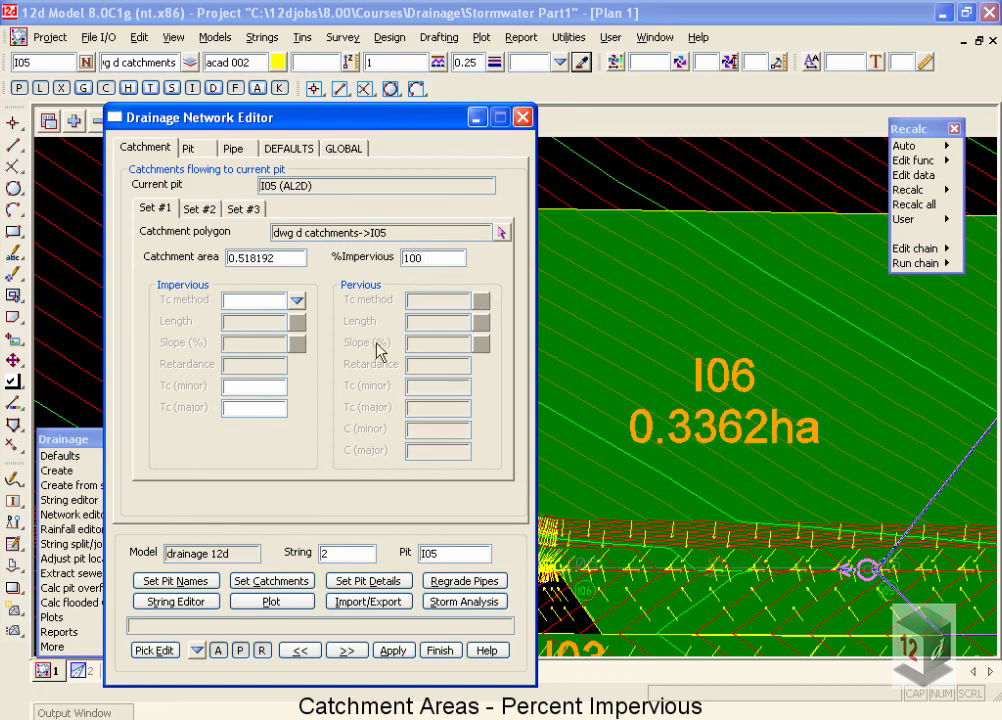
{"action": "left_click", "coordinate": [416, 304]}
Step: Change the percent impervious of pit I05's catchment set #1 to 70 and check the impervious Tc entries
{"action": "left_click", "coordinate": [427, 258]}
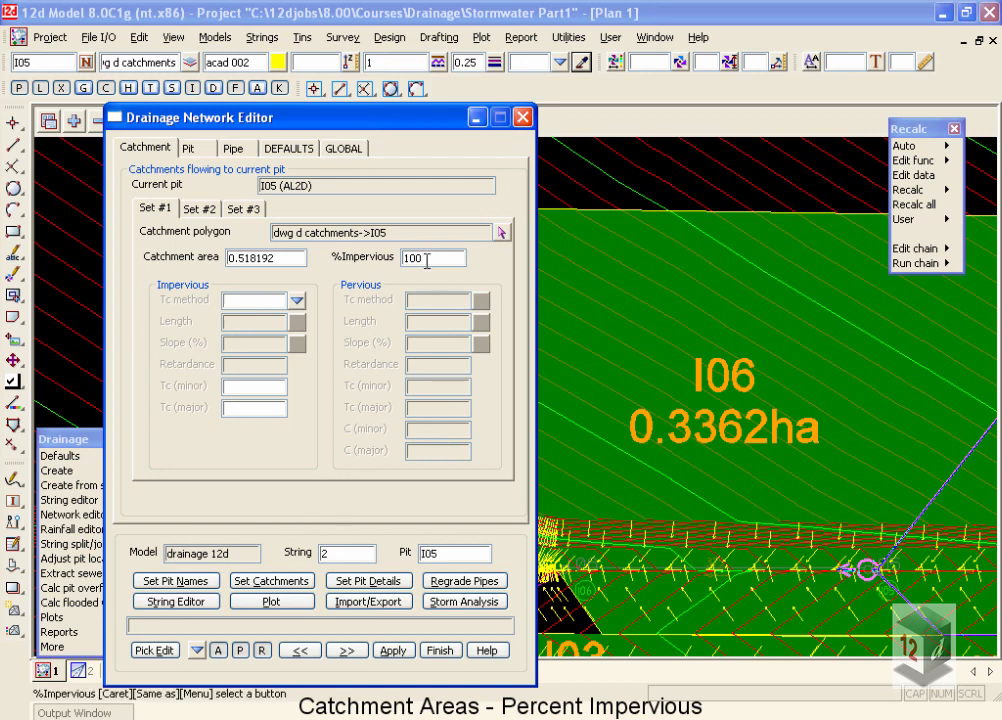
{"action": "key", "text": "BackSpace"}
{"action": "key", "text": "BackSpace"}
{"action": "key", "text": "BackSpace"}
{"action": "type", "text": "70"}
{"action": "left_click", "coordinate": [254, 300]}
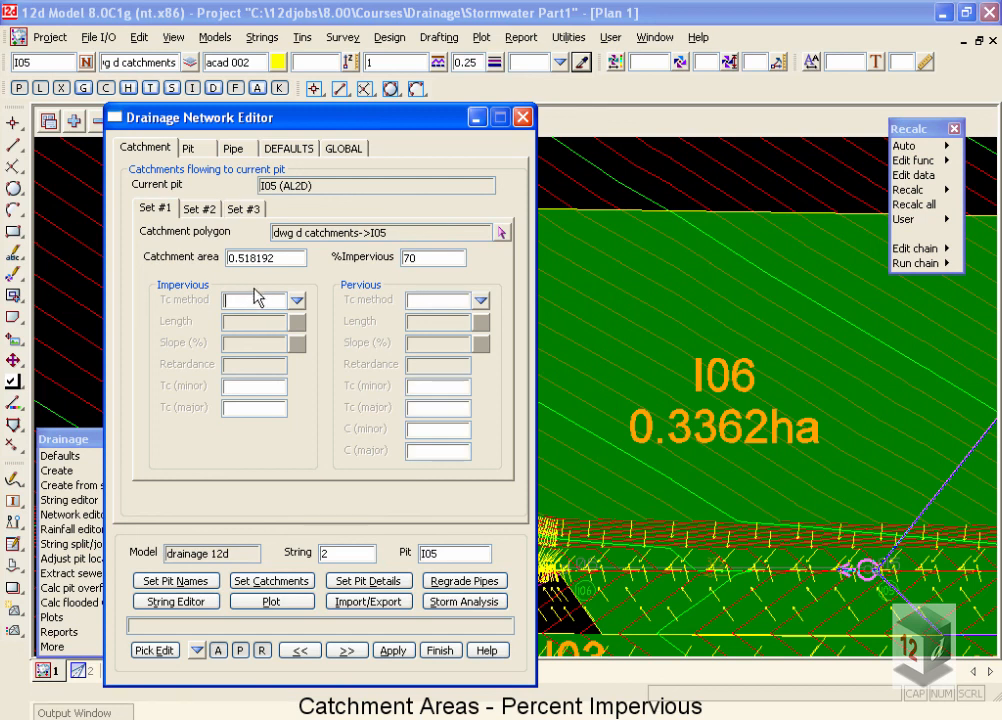
{"action": "left_click", "coordinate": [268, 388]}
Step: Clear the percent impervious override from pit I05's catchment set #1
{"action": "left_click", "coordinate": [428, 261]}
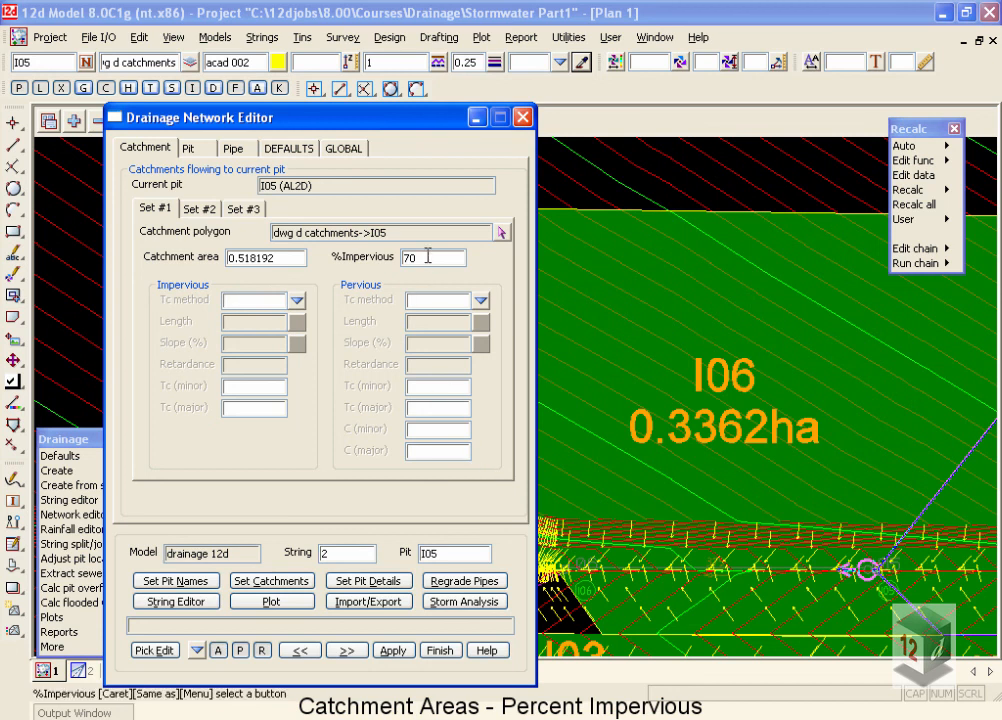
{"action": "key", "text": "BackSpace"}
{"action": "key", "text": "BackSpace"}
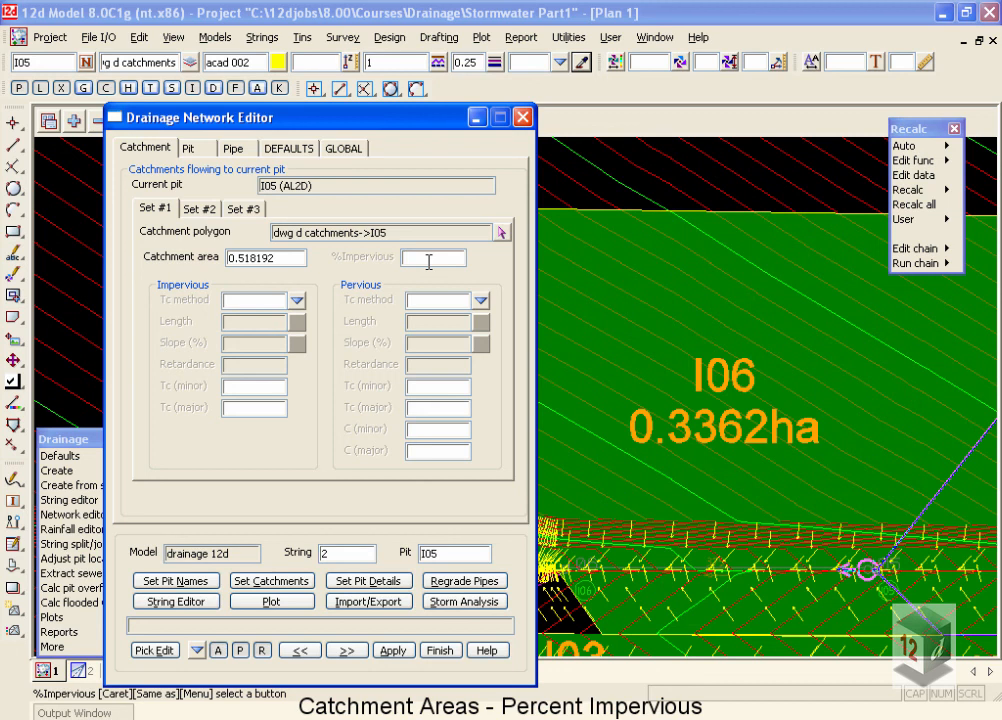
Step: Review the catchment defaults for blank fields, along with the catchment, pit and pipe data of pit I05
{"action": "left_click", "coordinate": [292, 152]}
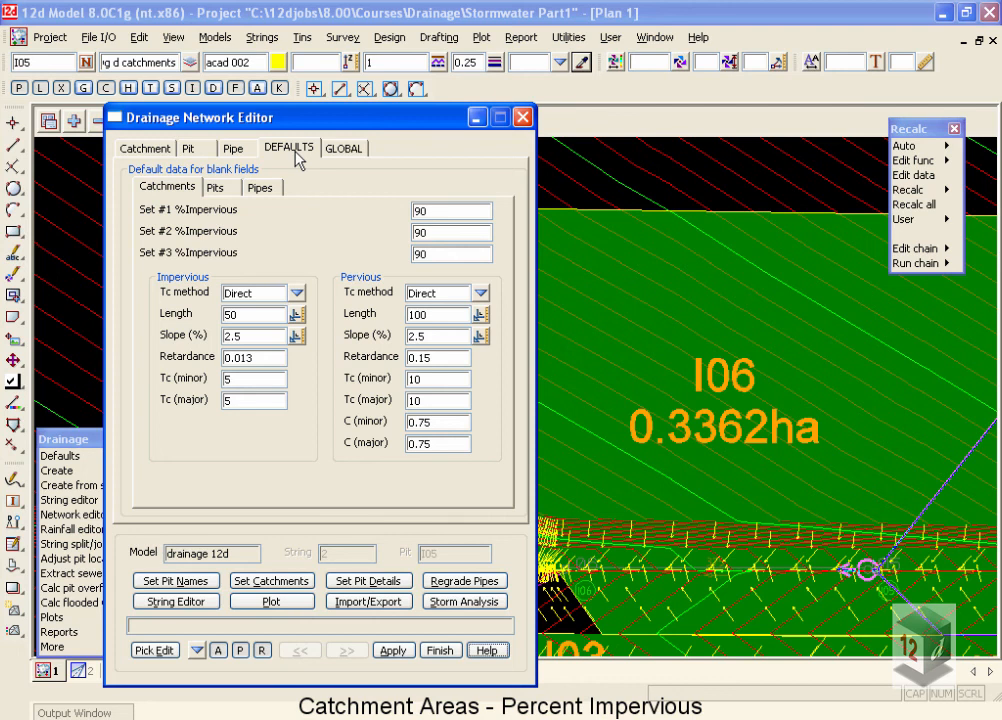
{"action": "left_click", "coordinate": [141, 148]}
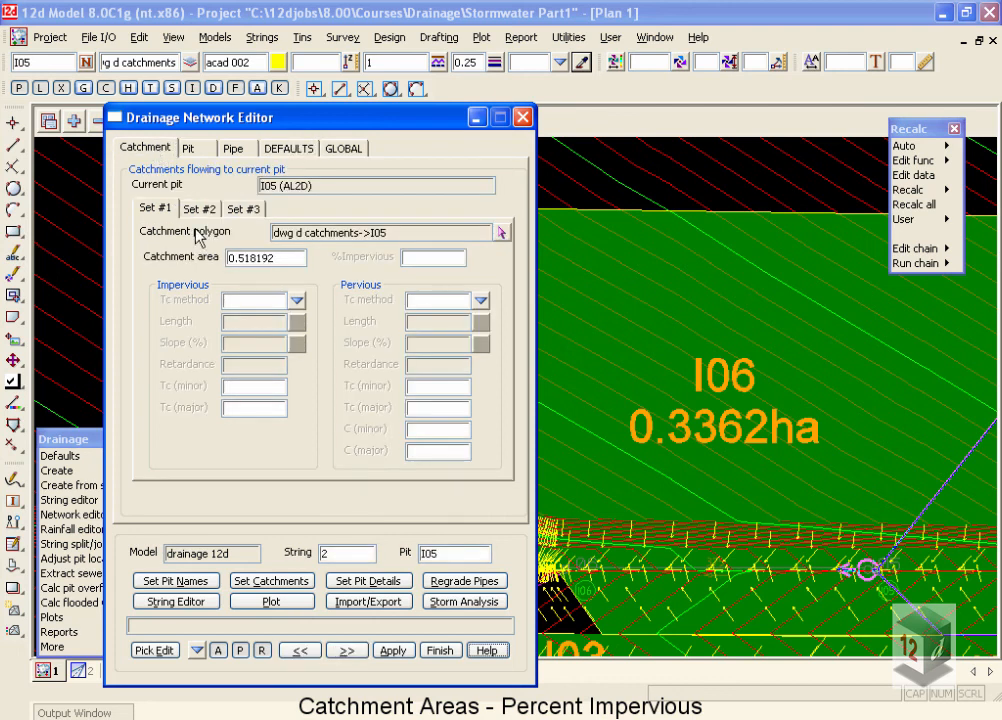
{"action": "left_click", "coordinate": [197, 155]}
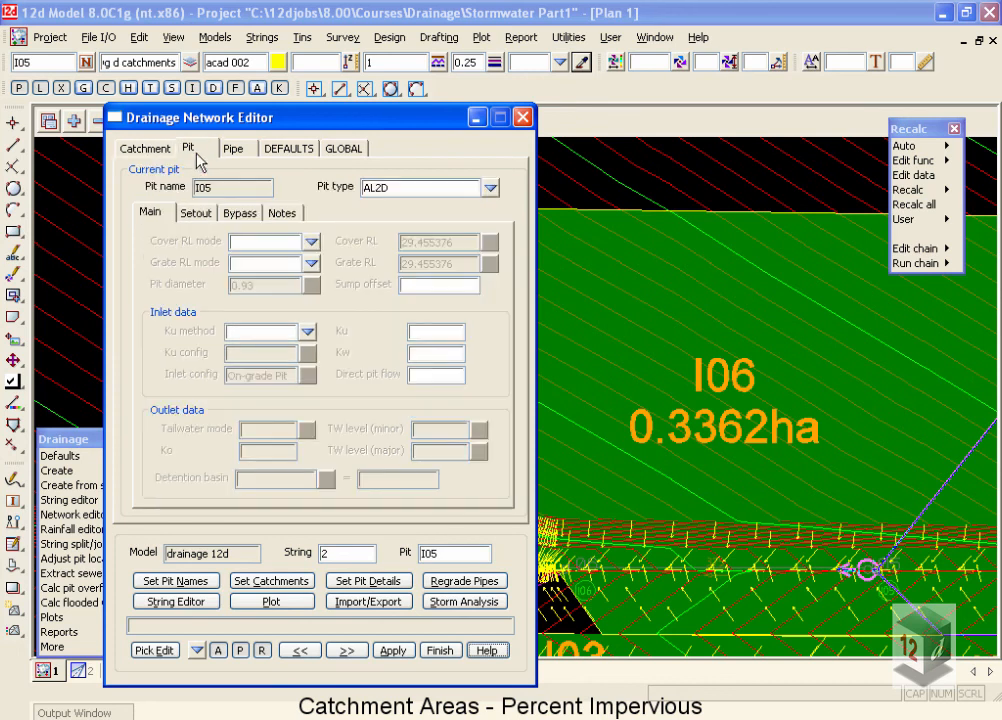
{"action": "left_click", "coordinate": [233, 150]}
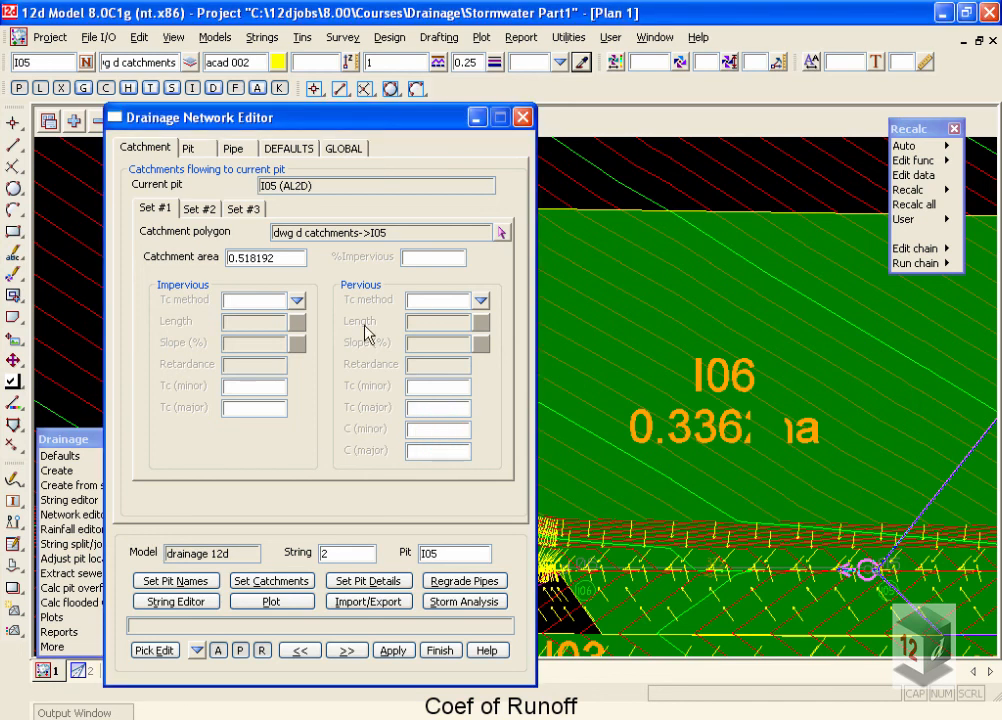
Step: Examine the pervious C (minor) and C (major) runoff coefficients for pit I05's catchment and in the catchment defaults
{"action": "left_click", "coordinate": [430, 432]}
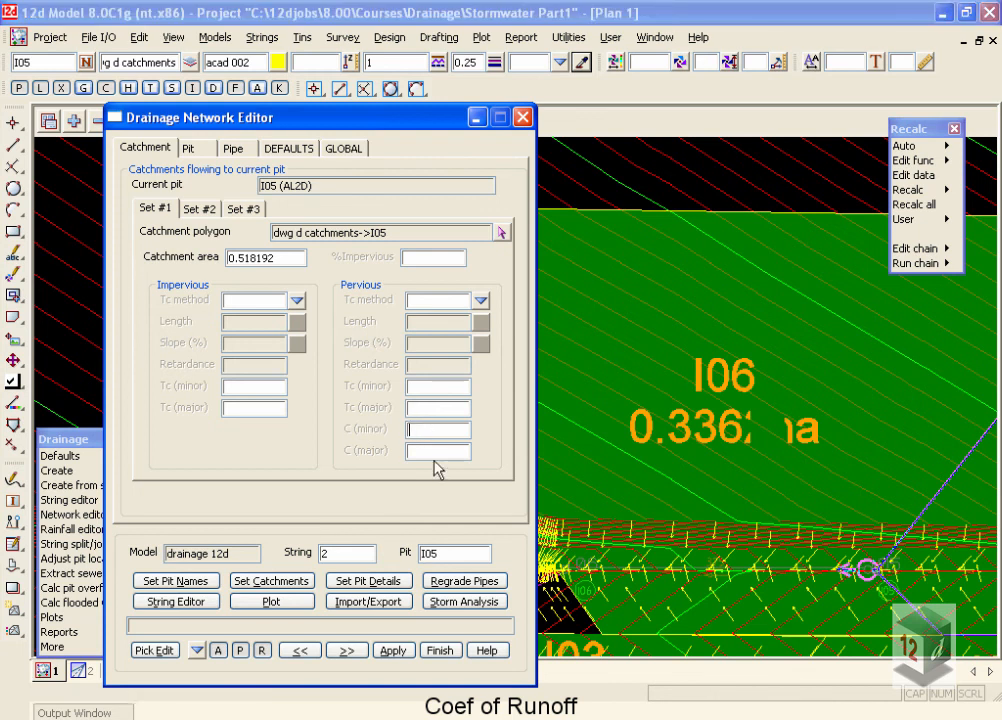
{"action": "left_click", "coordinate": [432, 455]}
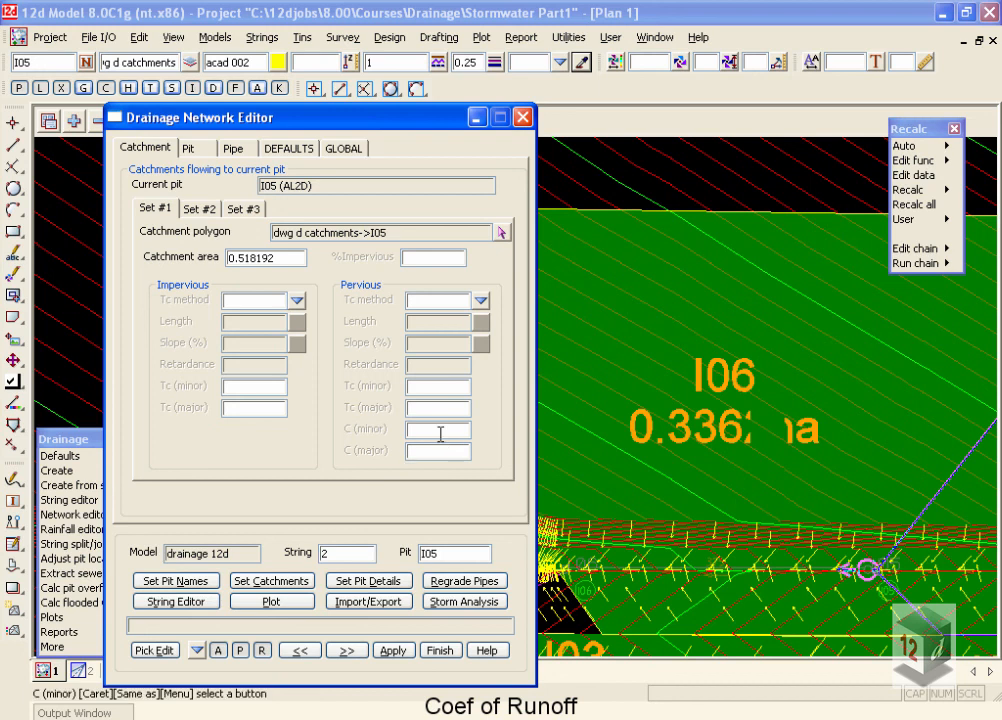
{"action": "left_click", "coordinate": [440, 433]}
{"action": "left_click", "coordinate": [440, 431]}
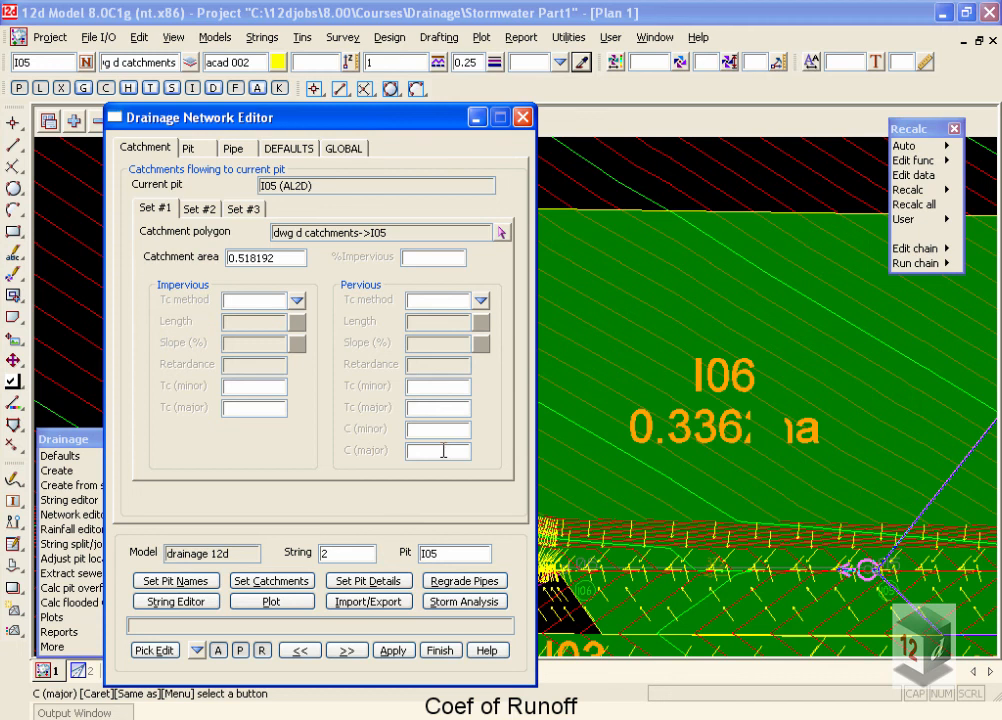
{"action": "left_click", "coordinate": [296, 148]}
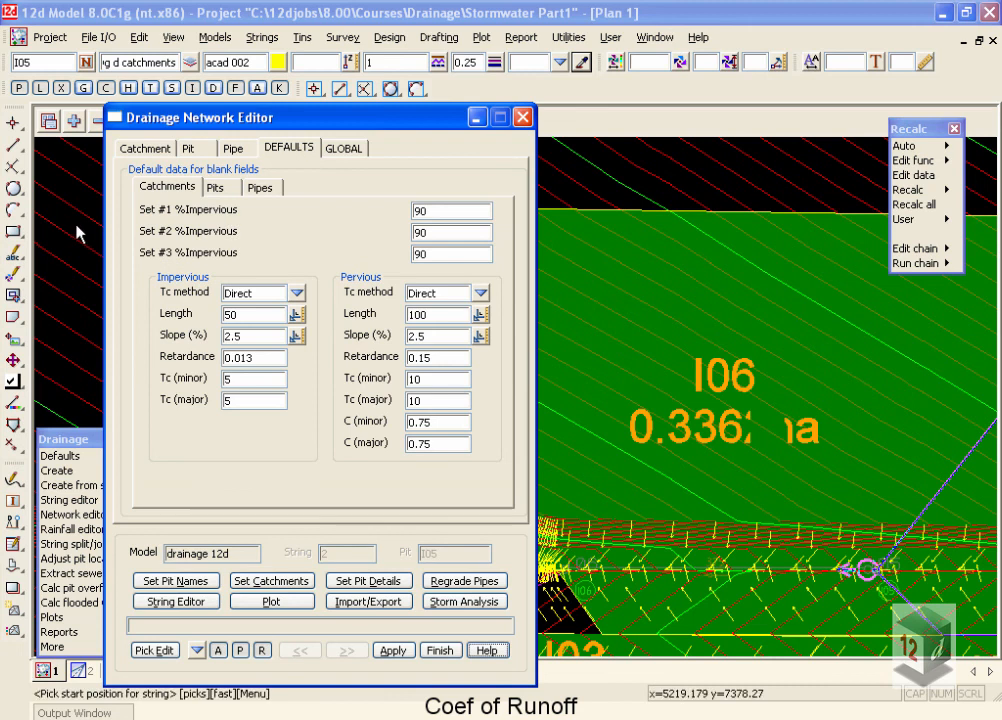
{"action": "left_click", "coordinate": [440, 423]}
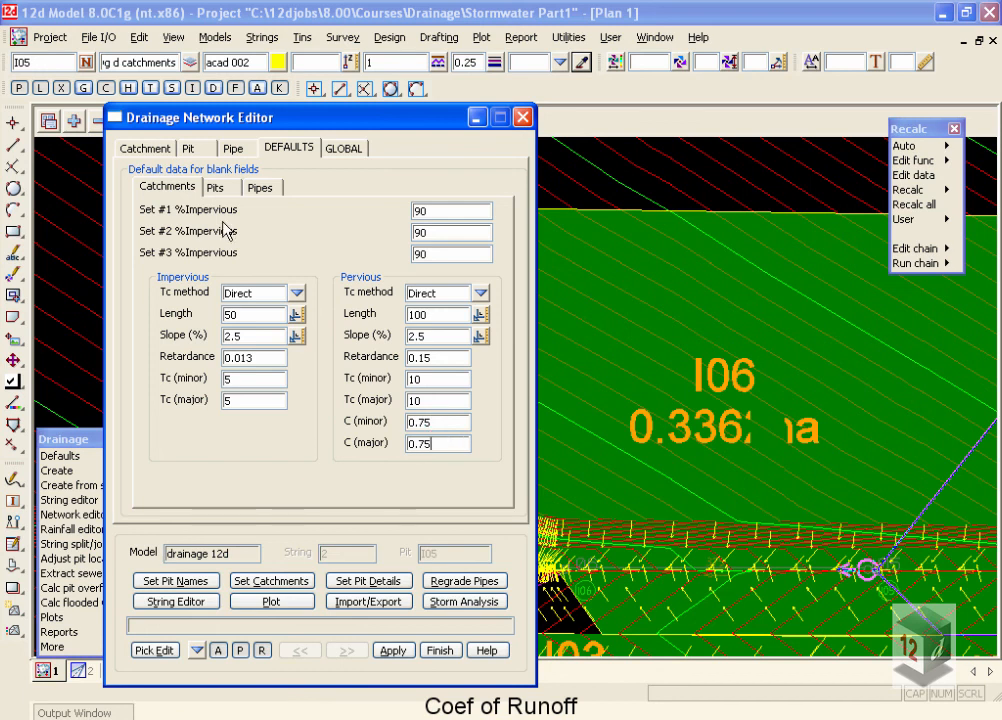
{"action": "left_click", "coordinate": [156, 151]}
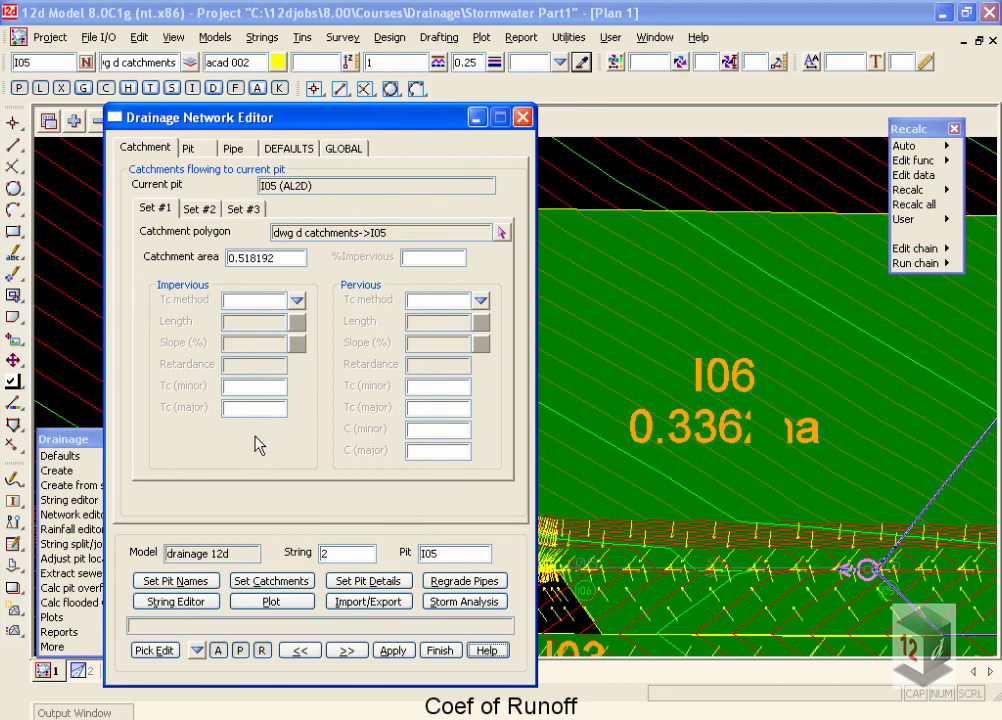
Step: Examine the impervious C (minor) and C (major) runoff coefficients in the main global drainage data
{"action": "left_click", "coordinate": [347, 149]}
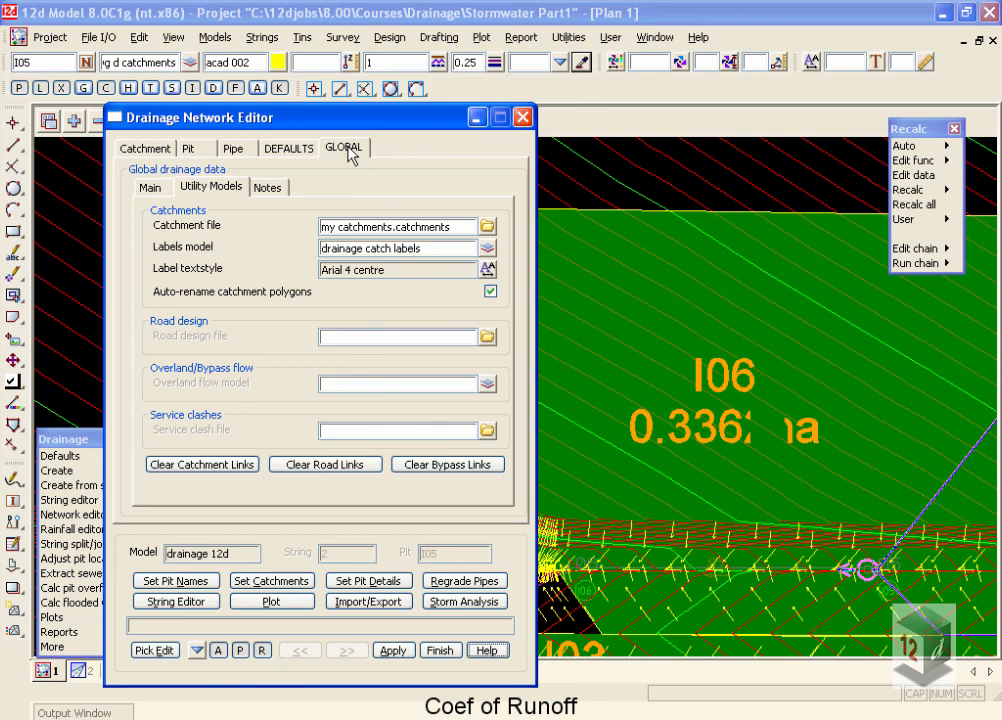
{"action": "left_click", "coordinate": [152, 189]}
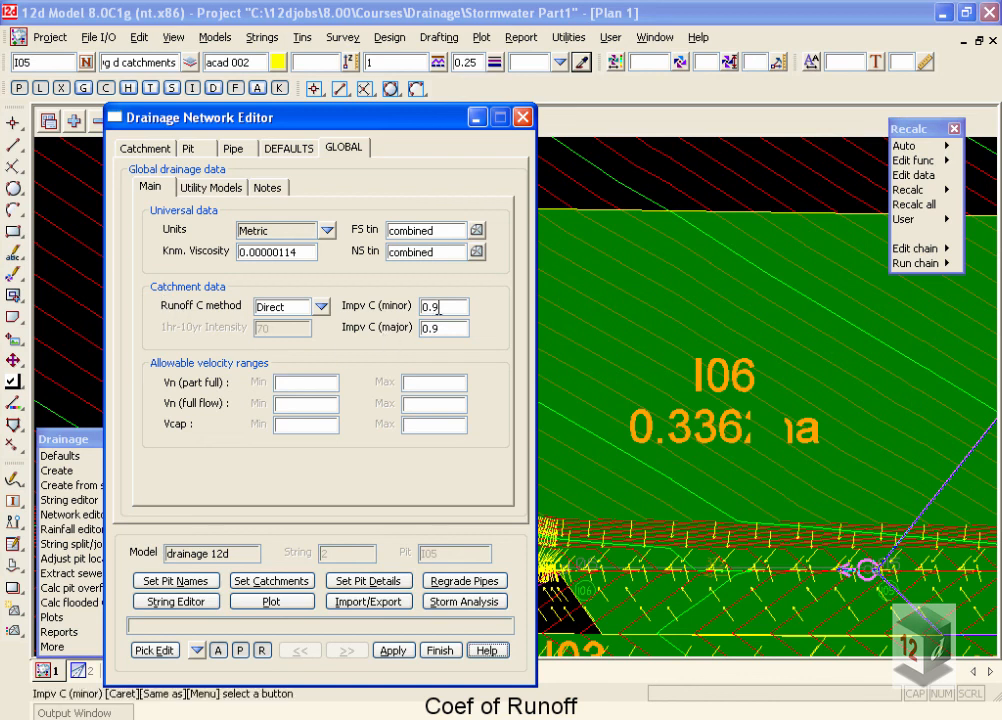
{"action": "left_click", "coordinate": [456, 309]}
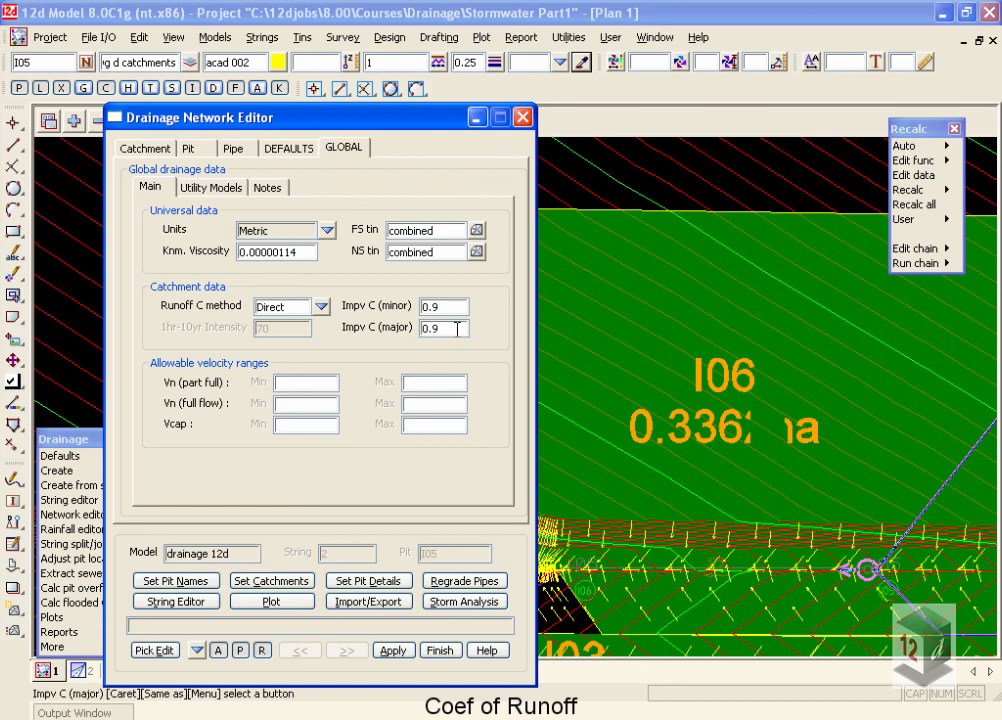
{"action": "left_click", "coordinate": [456, 329]}
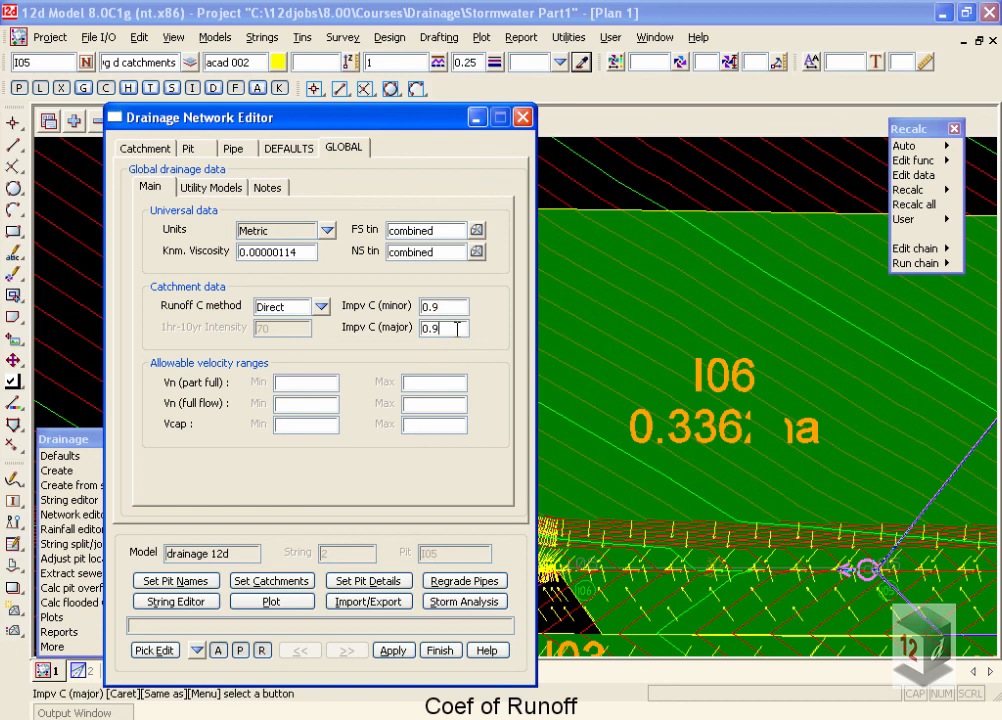
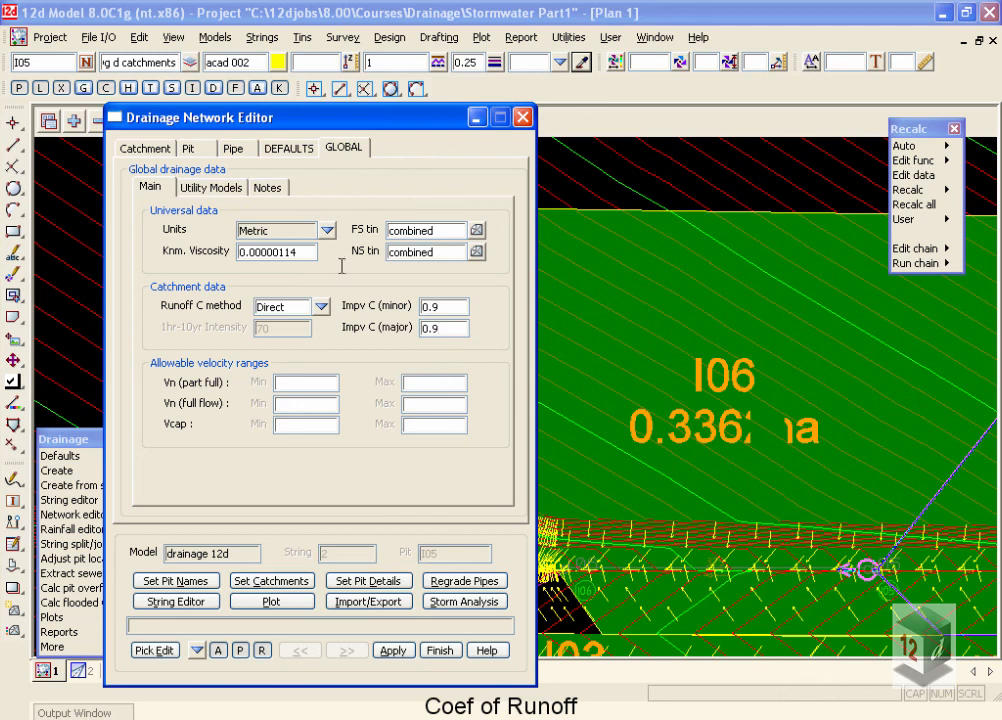
Step: Compare the pervious C (minor) field of pit I05's catchment set #1 with the catchment defaults for blank fields
{"action": "left_click", "coordinate": [163, 152]}
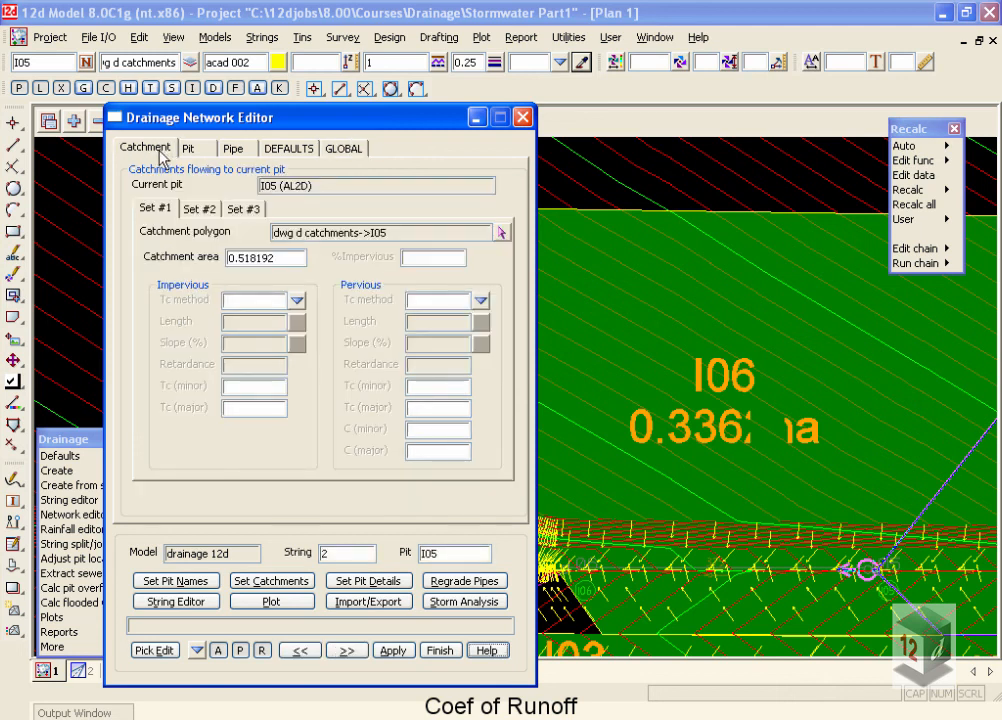
{"action": "left_click", "coordinate": [434, 431]}
{"action": "left_click", "coordinate": [305, 152]}
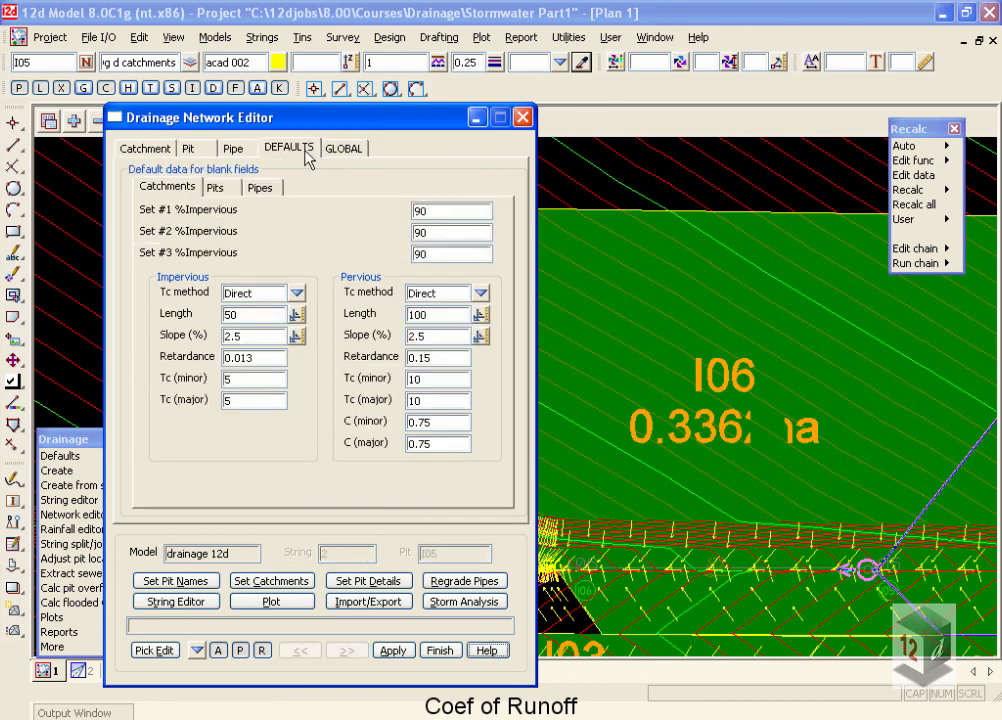
{"action": "left_click", "coordinate": [145, 184]}
{"action": "left_click", "coordinate": [141, 149]}
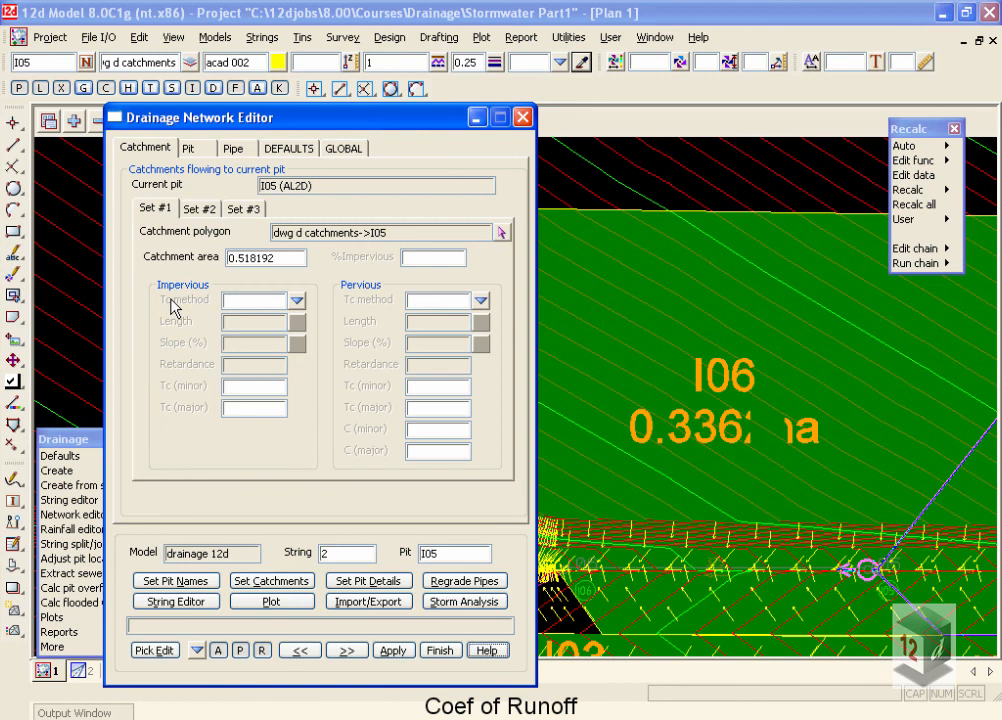
Step: Try the ARR 1987 runoff C method with its 1hr-10yr intensity field in the main global drainage data, and restore the Direct method
{"action": "left_click", "coordinate": [352, 155]}
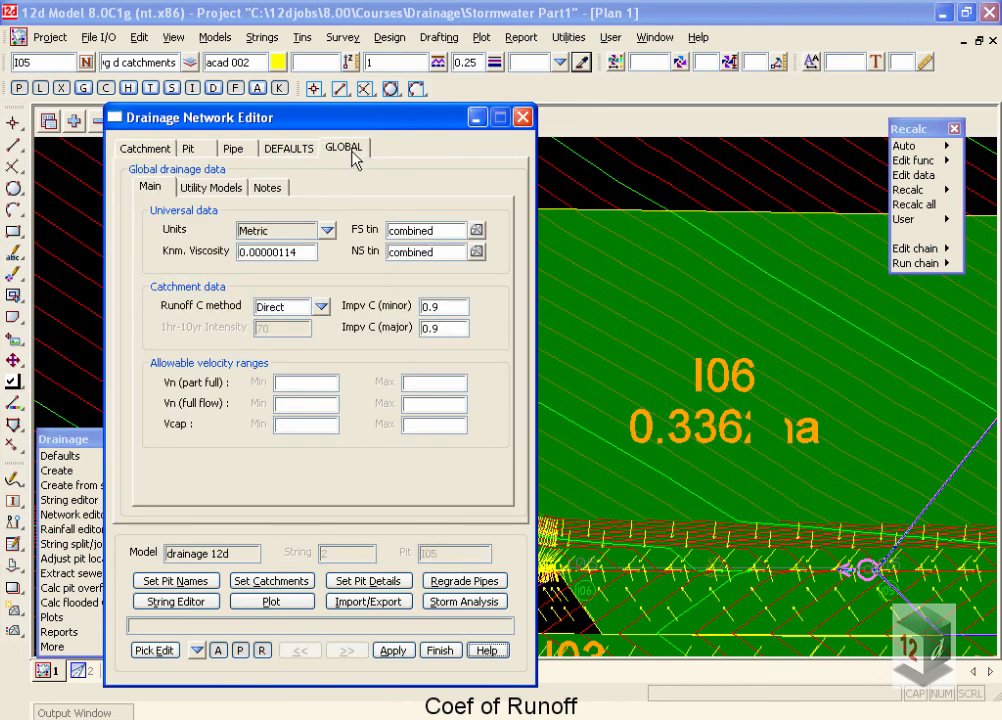
{"action": "left_click", "coordinate": [152, 187]}
{"action": "left_click", "coordinate": [320, 309]}
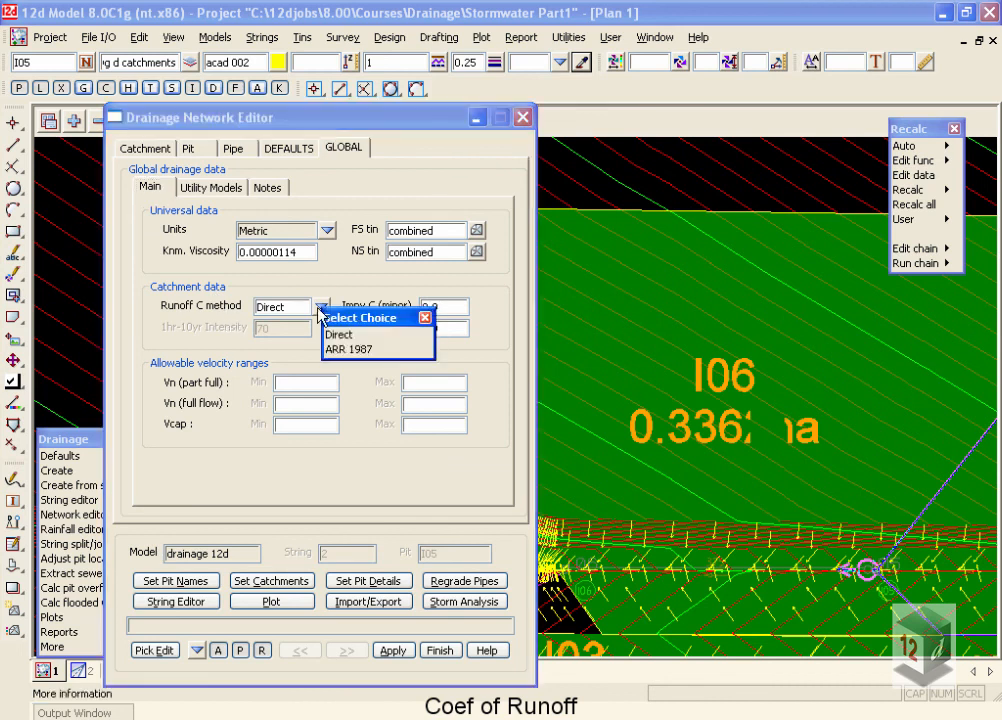
{"action": "left_click", "coordinate": [346, 349]}
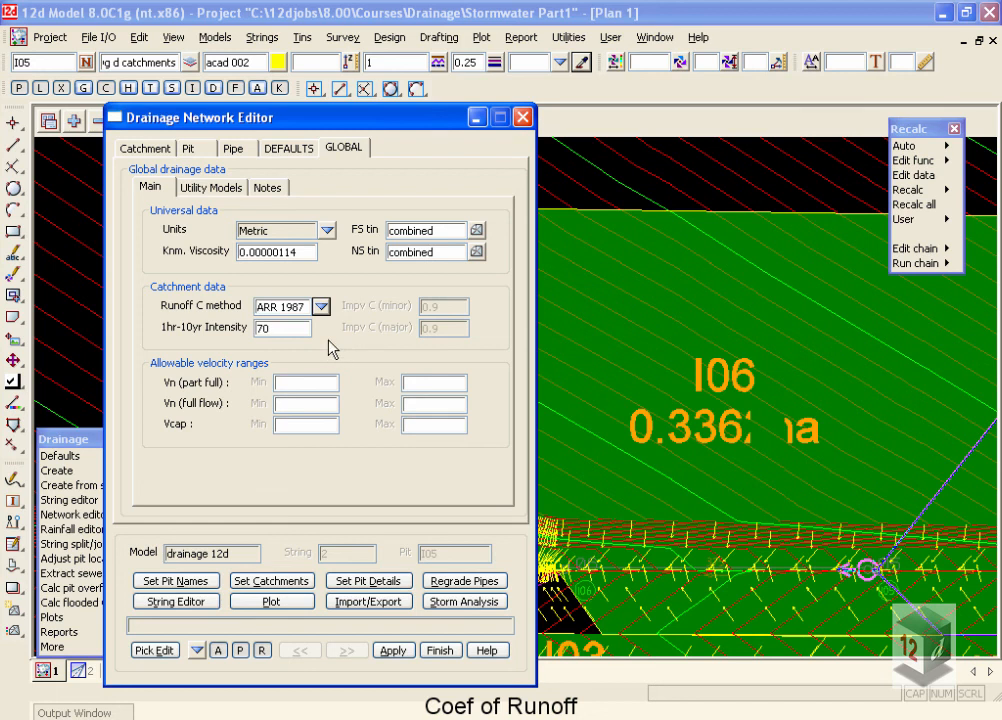
{"action": "left_click", "coordinate": [272, 328]}
{"action": "left_click", "coordinate": [322, 308]}
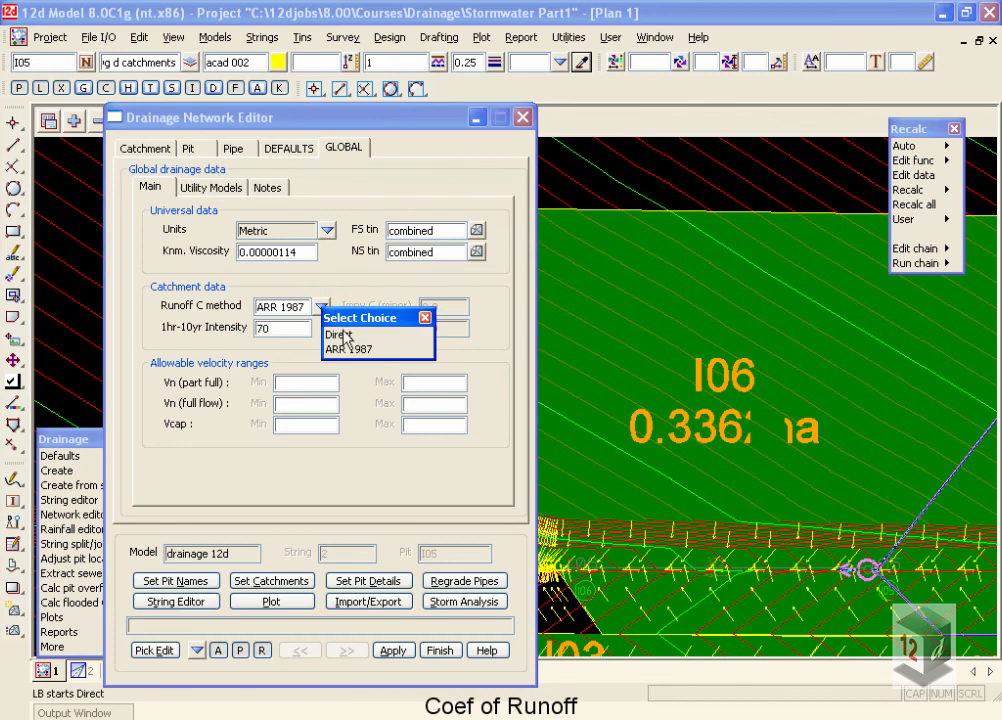
{"action": "left_click", "coordinate": [338, 336]}
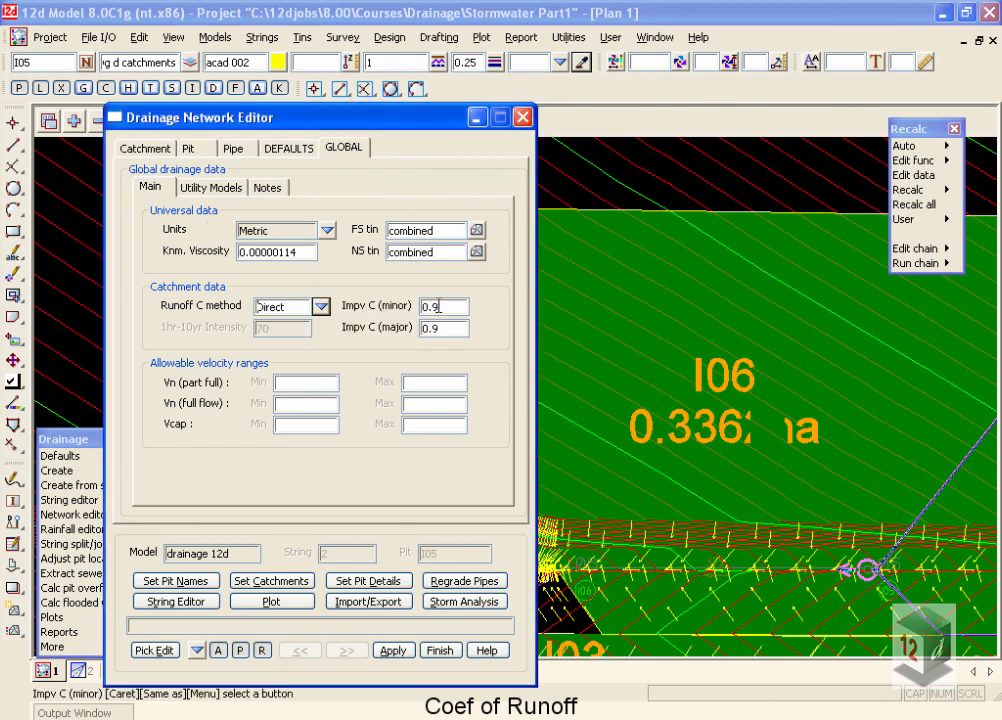
{"action": "left_click", "coordinate": [440, 307]}
{"action": "left_click", "coordinate": [443, 328]}
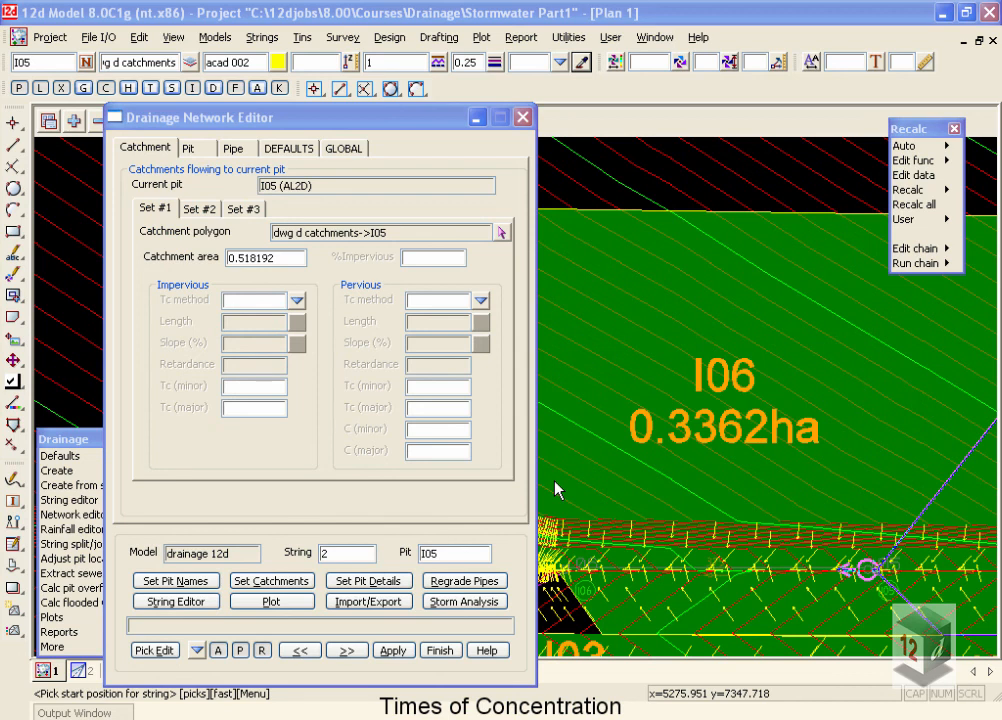
Step: Examine the impervious and pervious Tc method fields and the available pervious methods for pit I05's catchment set #1
{"action": "left_click", "coordinate": [253, 302]}
{"action": "left_click", "coordinate": [436, 297]}
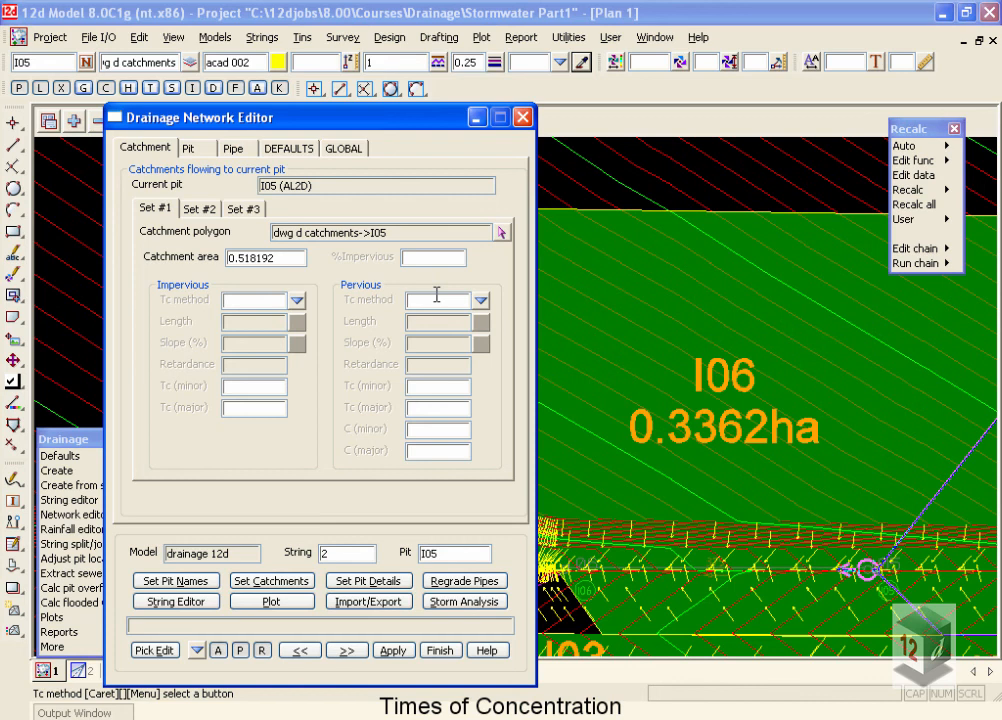
{"action": "left_click", "coordinate": [481, 300]}
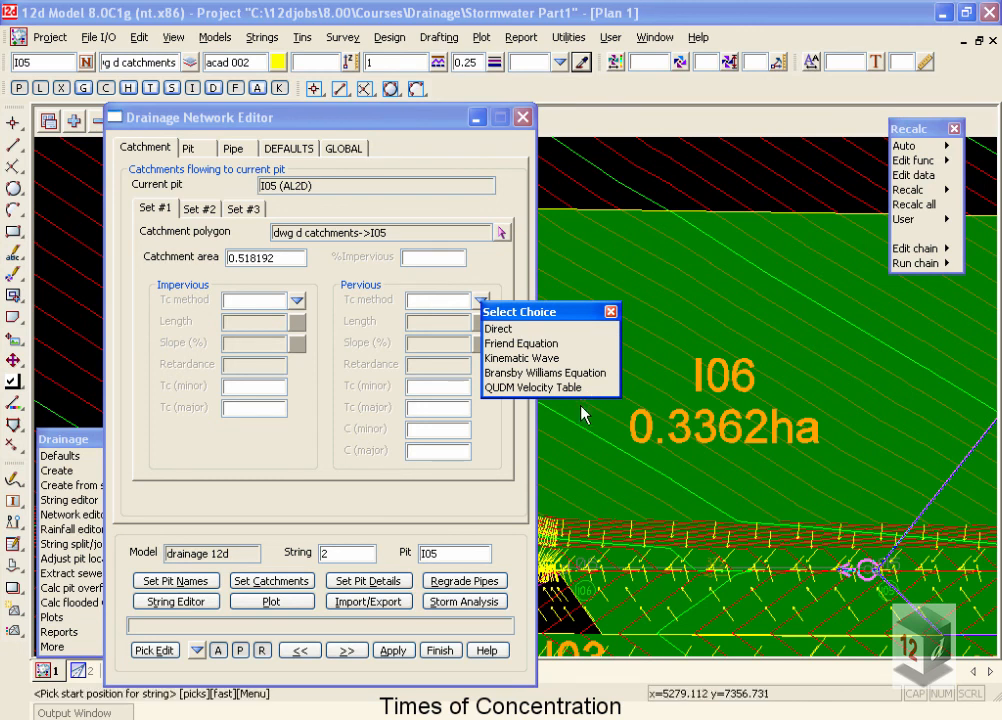
{"action": "left_click", "coordinate": [611, 312]}
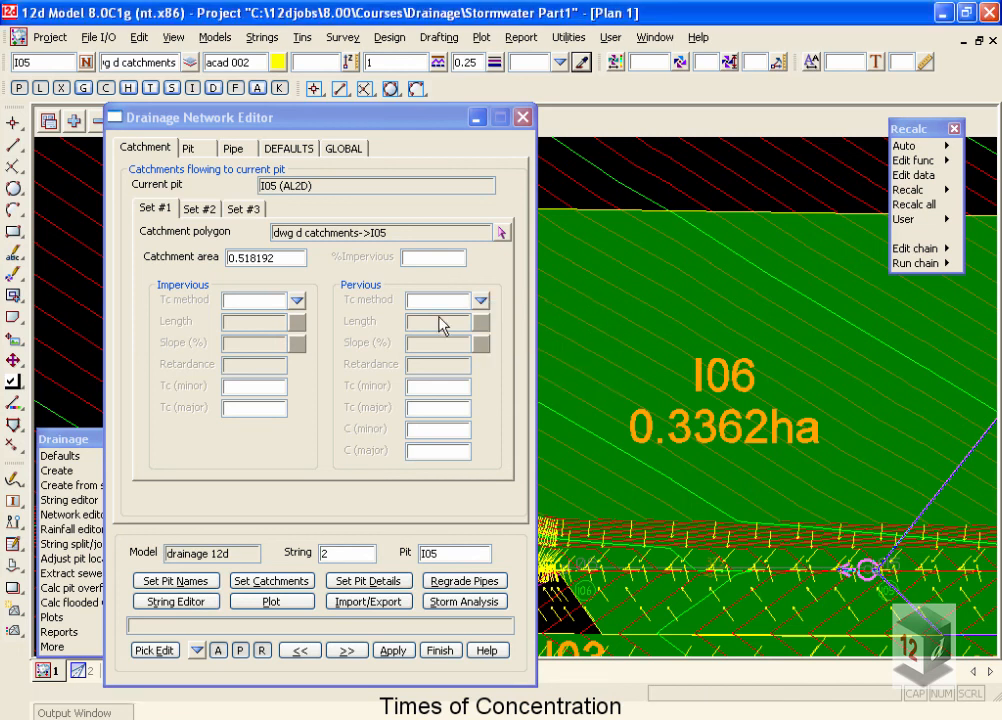
{"action": "left_click", "coordinate": [429, 301]}
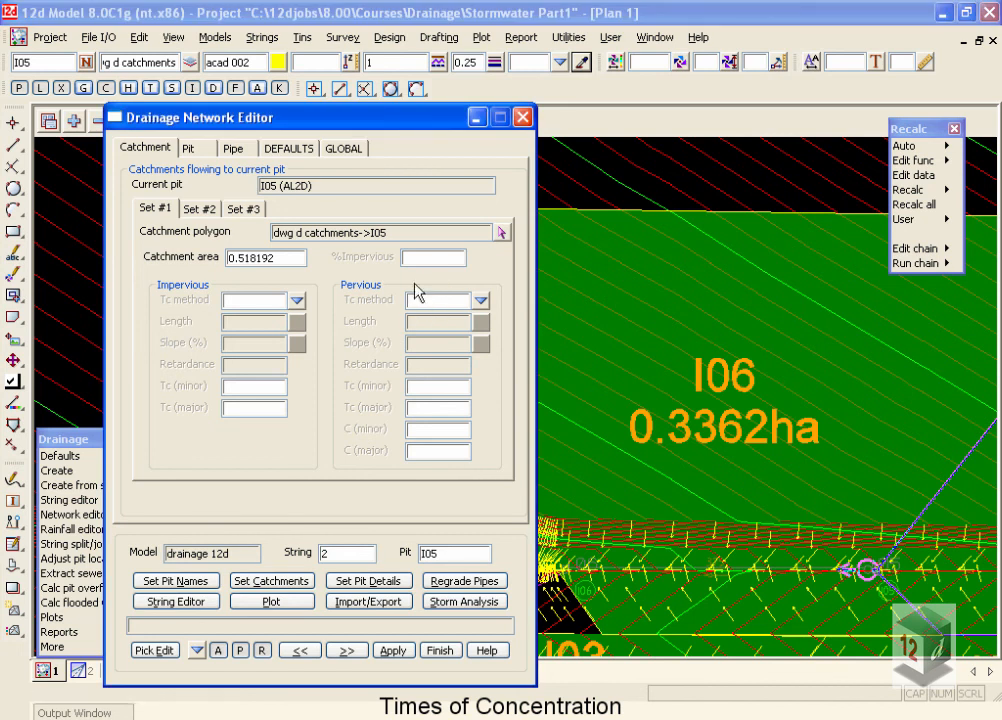
Step: Compare the Tc method, Tc (minor) and Tc (major) fields of pit I05's catchment with the catchment defaults
{"action": "left_click", "coordinate": [289, 148]}
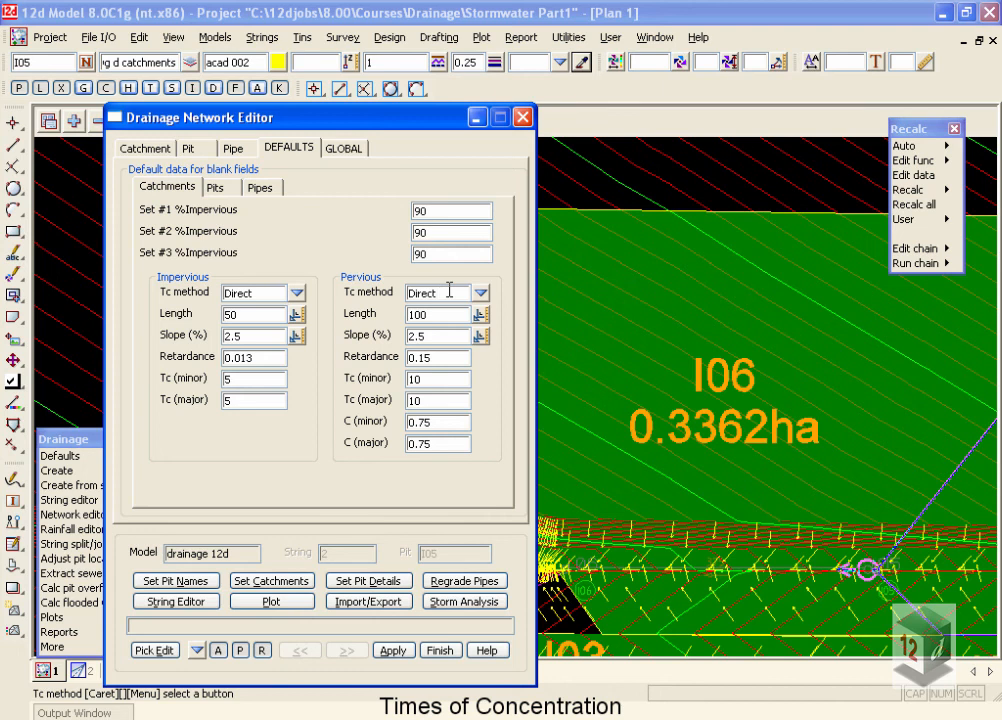
{"action": "left_click", "coordinate": [140, 148]}
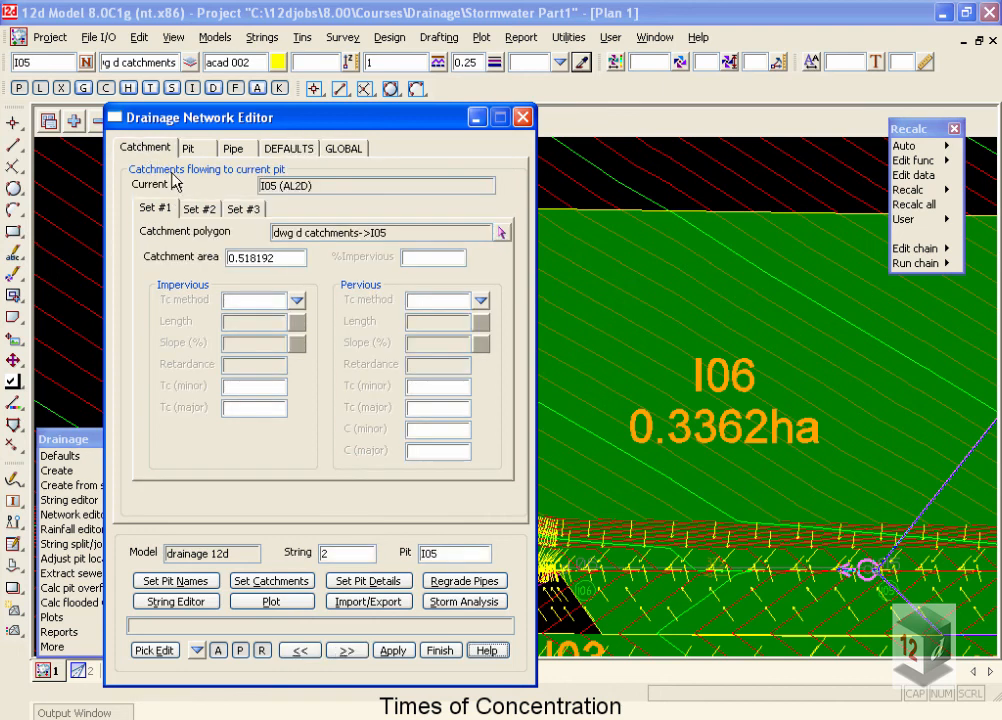
{"action": "left_click", "coordinate": [421, 383]}
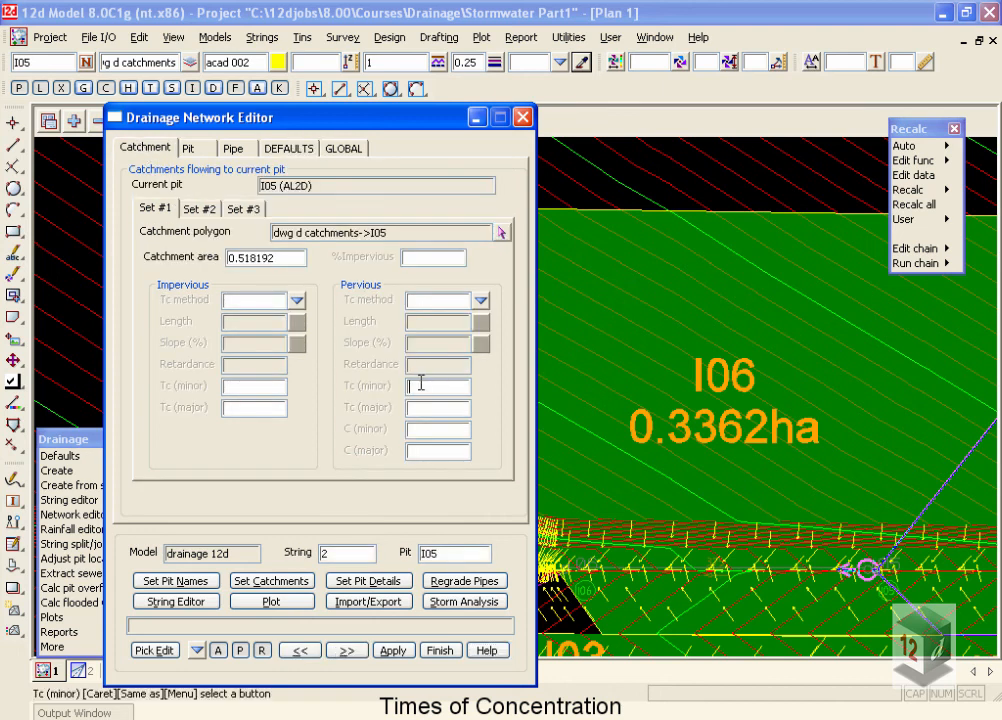
{"action": "left_click", "coordinate": [427, 406]}
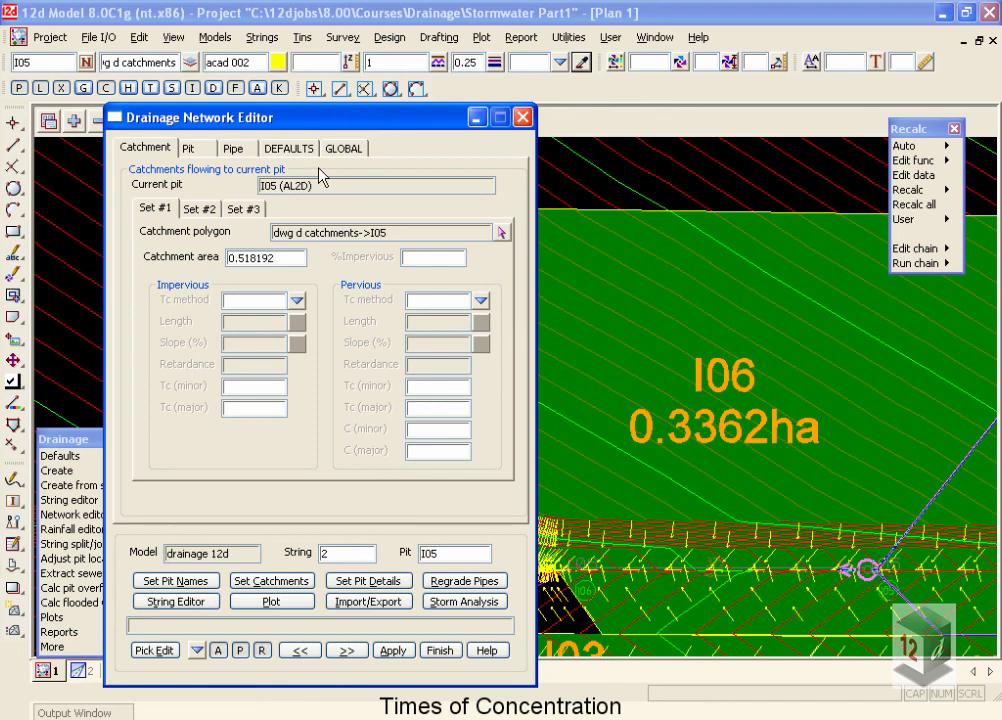
{"action": "left_click", "coordinate": [287, 148]}
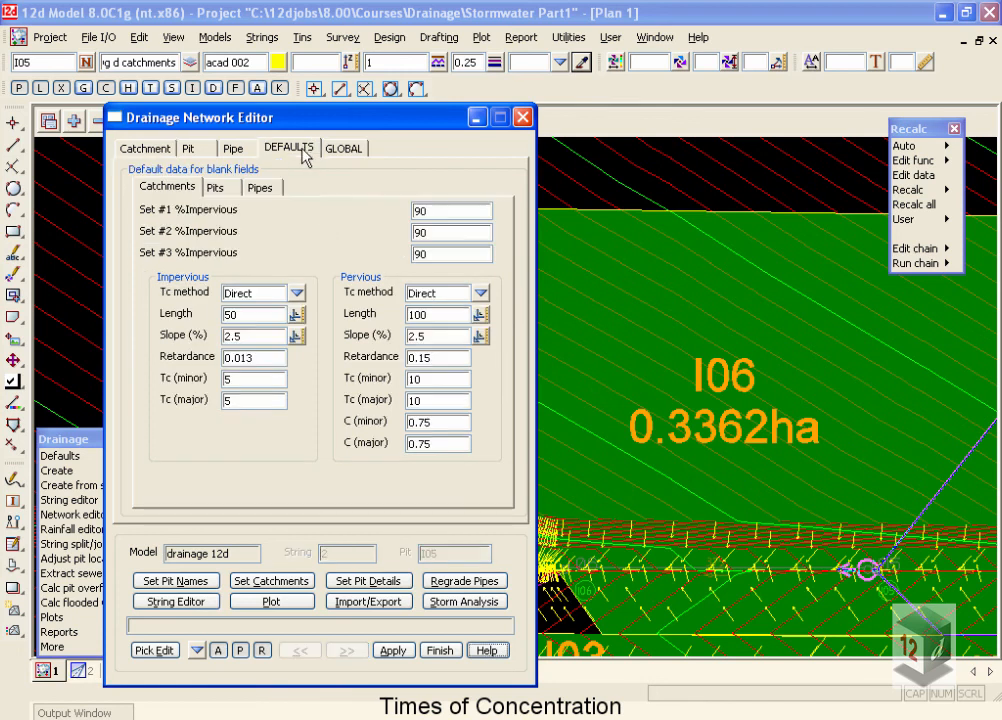
{"action": "left_click", "coordinate": [443, 400]}
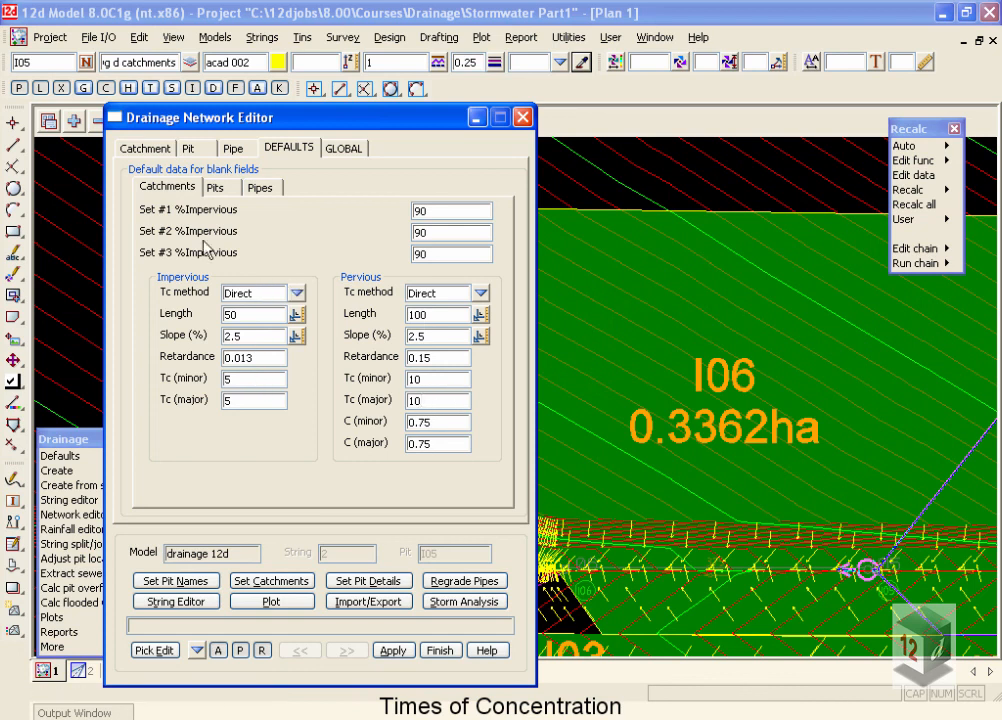
{"action": "left_click", "coordinate": [146, 148]}
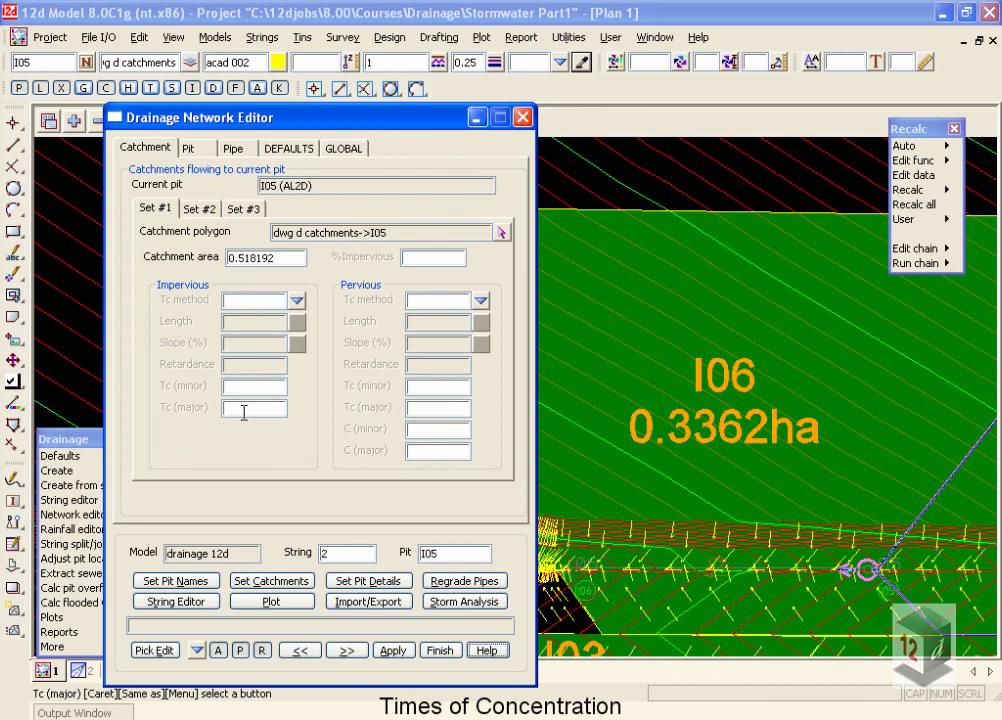
Step: Set the pervious Tc method of pit I05's catchment set #1 to Friend Equation and check the default pervious length and retardance
{"action": "left_click", "coordinate": [480, 300]}
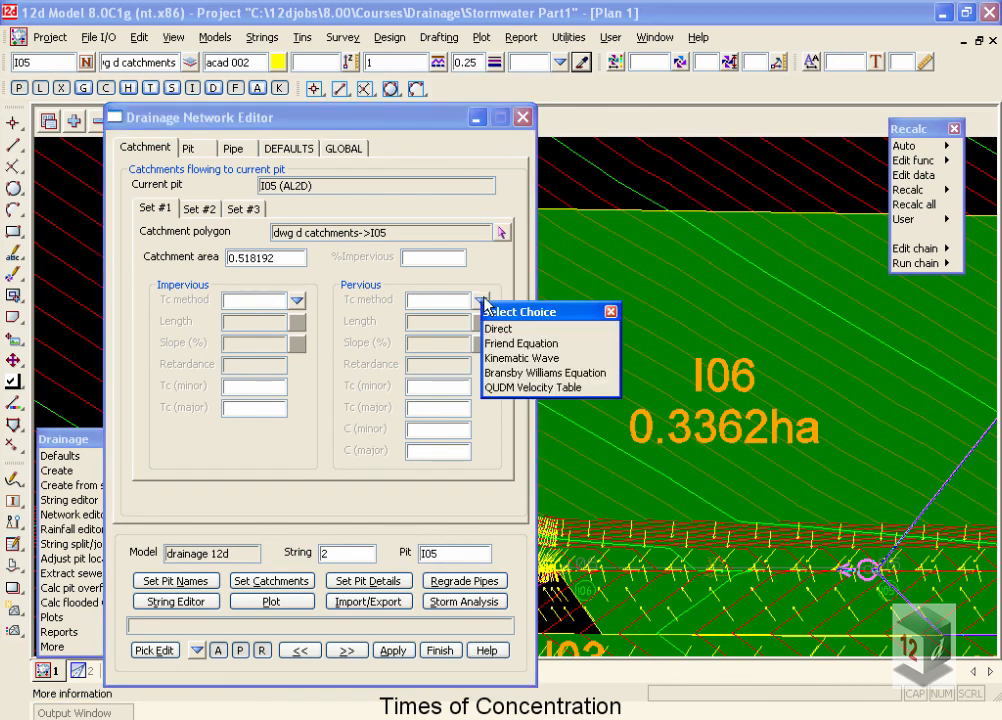
{"action": "left_click", "coordinate": [523, 344]}
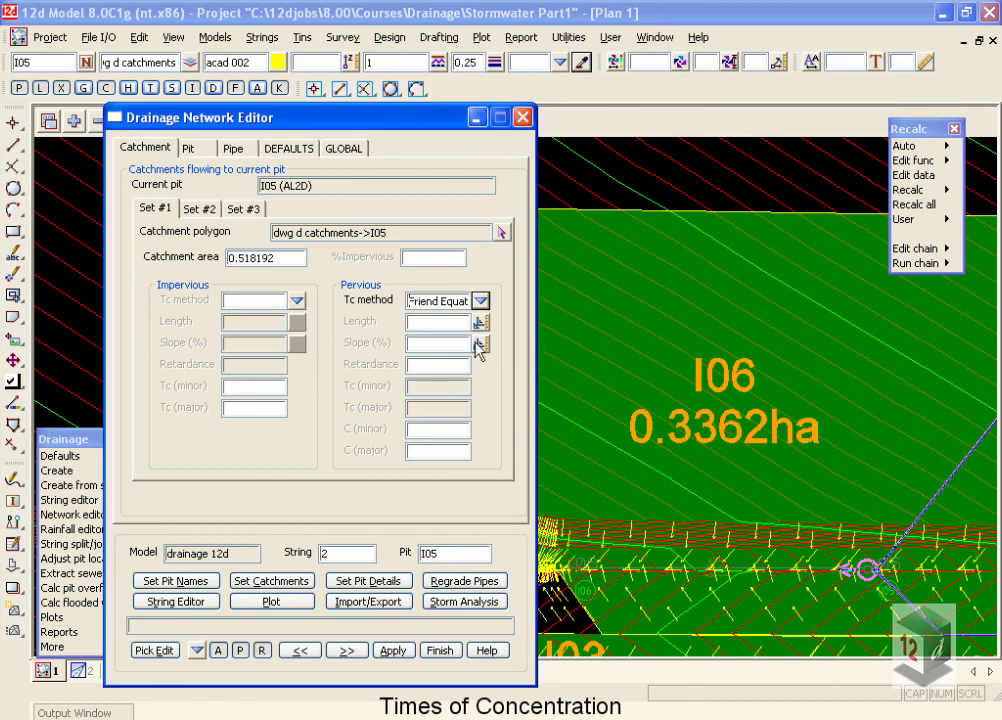
{"action": "left_click", "coordinate": [426, 322]}
{"action": "left_click", "coordinate": [427, 345]}
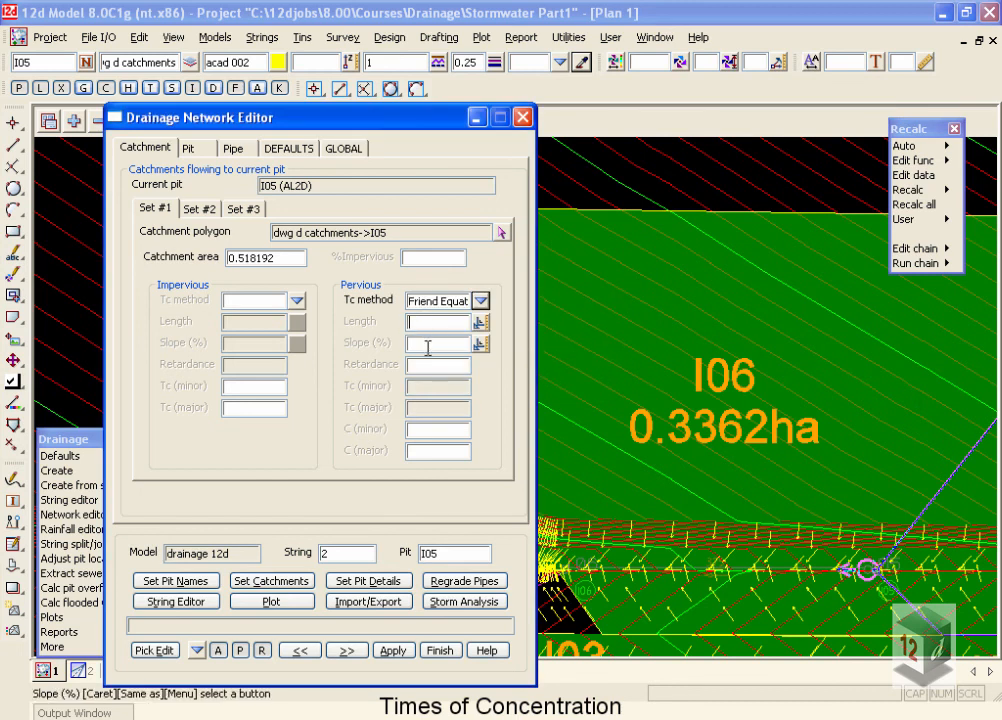
{"action": "left_click", "coordinate": [436, 368]}
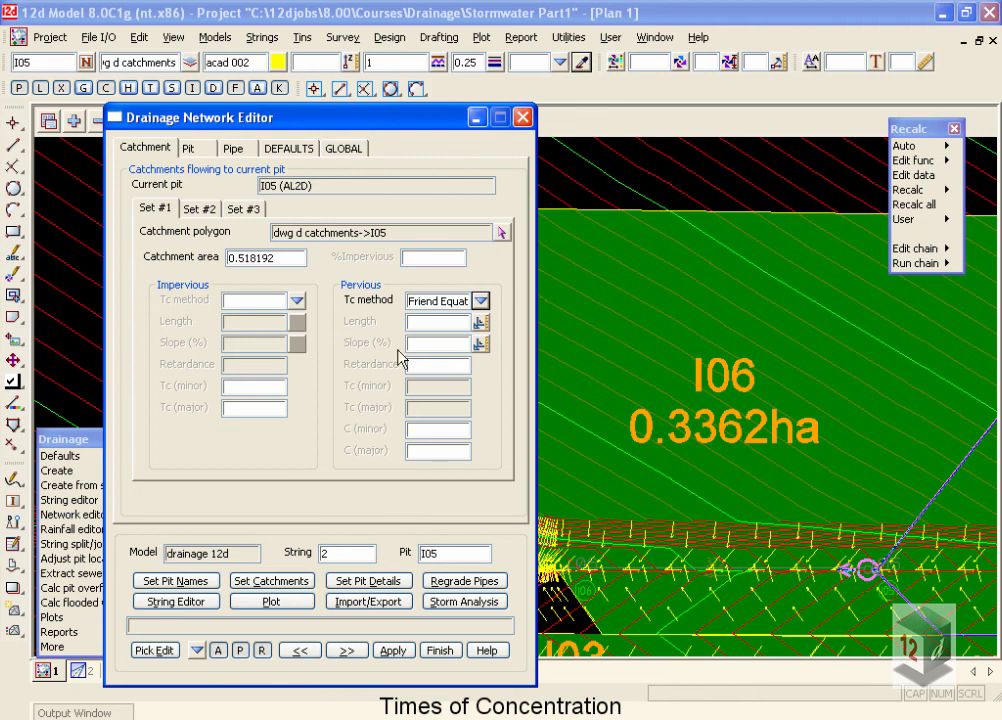
{"action": "left_click", "coordinate": [291, 150]}
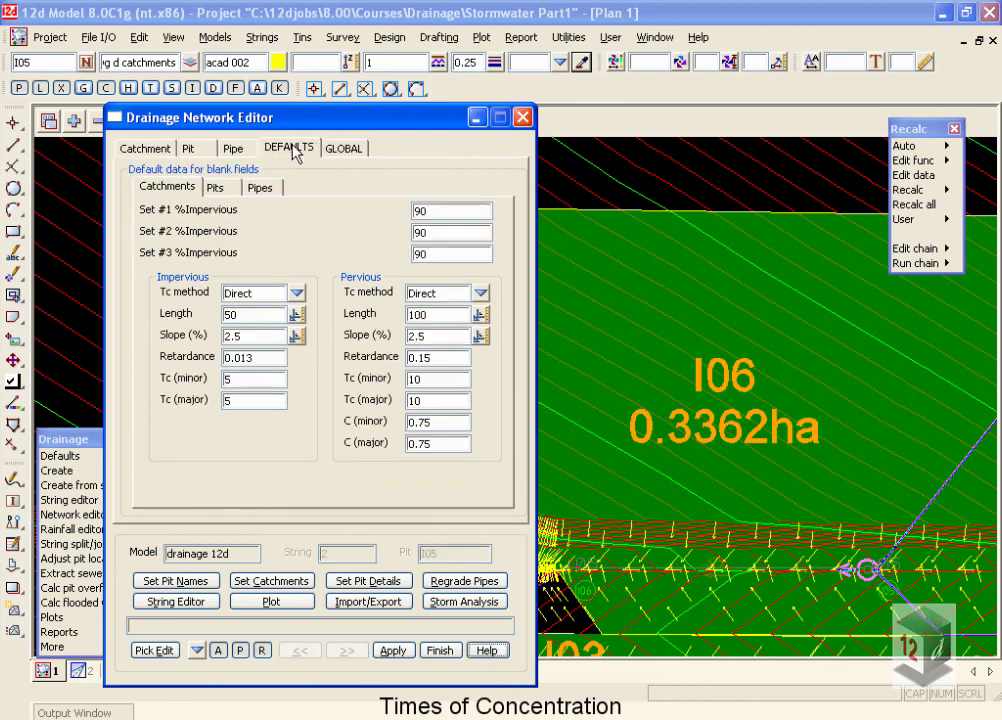
{"action": "left_click", "coordinate": [441, 315]}
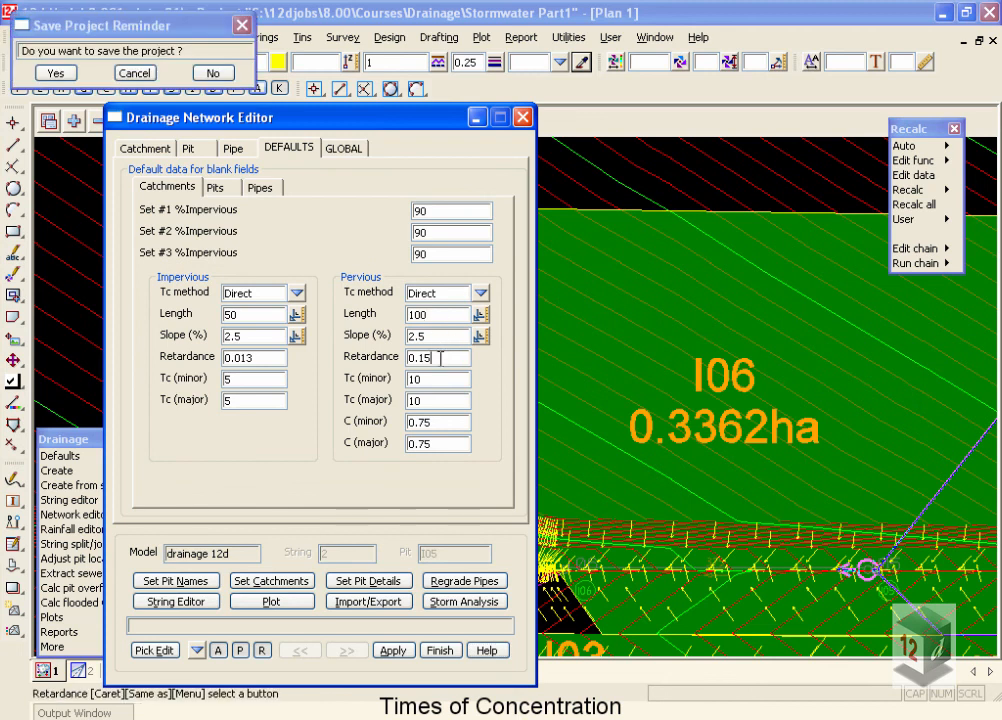
Step: Set the pervious length to 56 and the pervious slope to 1.5% for pit I05's catchment set #1
{"action": "left_click", "coordinate": [164, 150]}
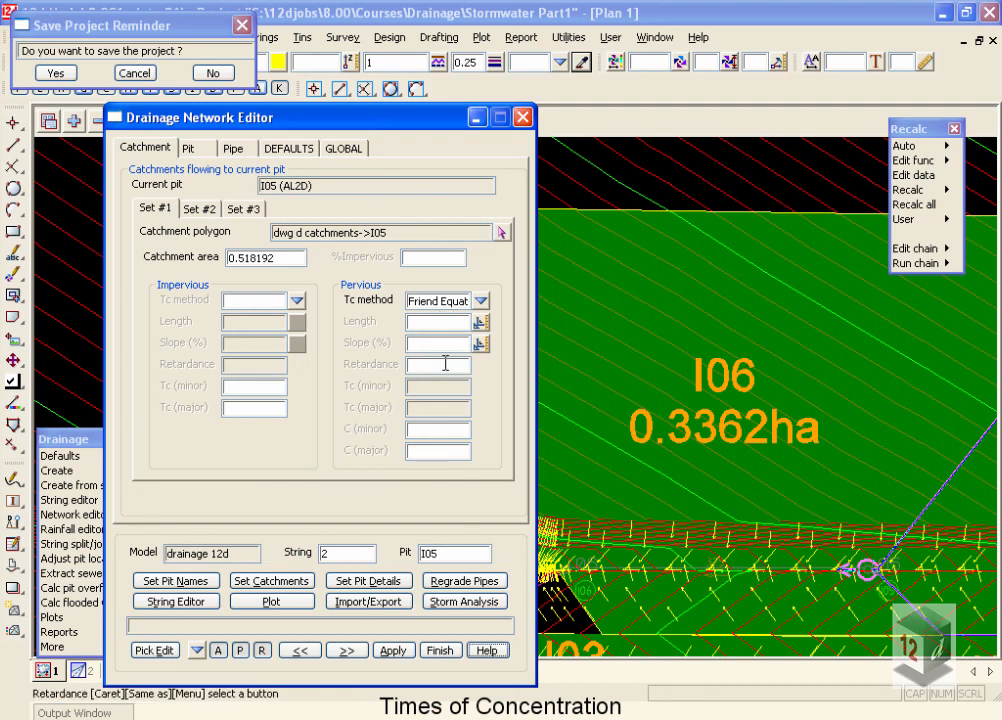
{"action": "left_click", "coordinate": [427, 324]}
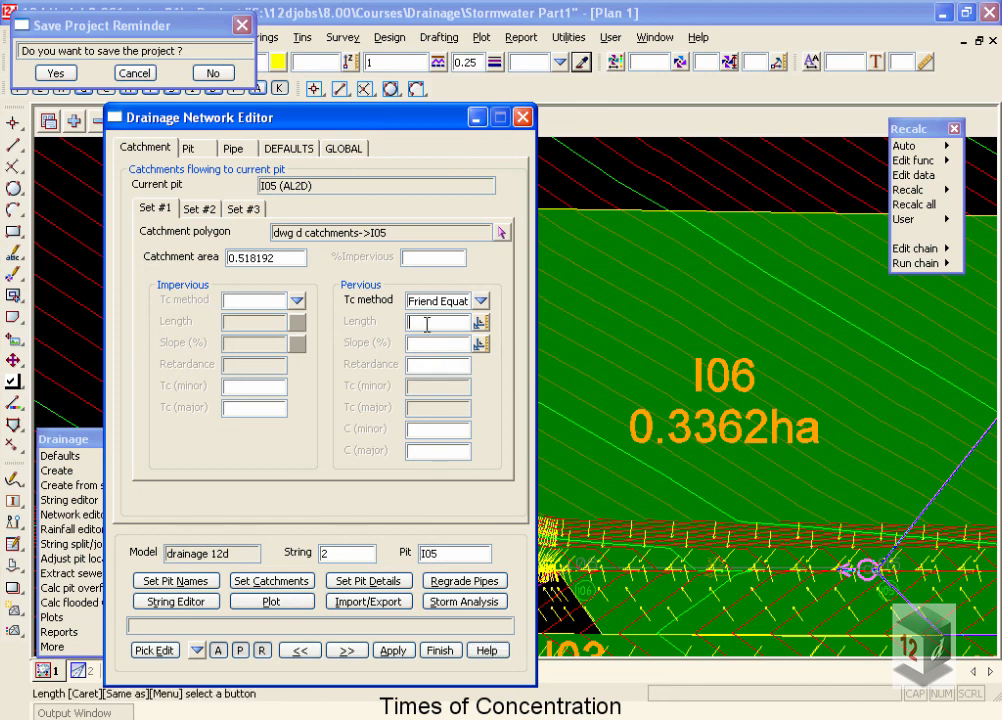
{"action": "type", "text": "56"}
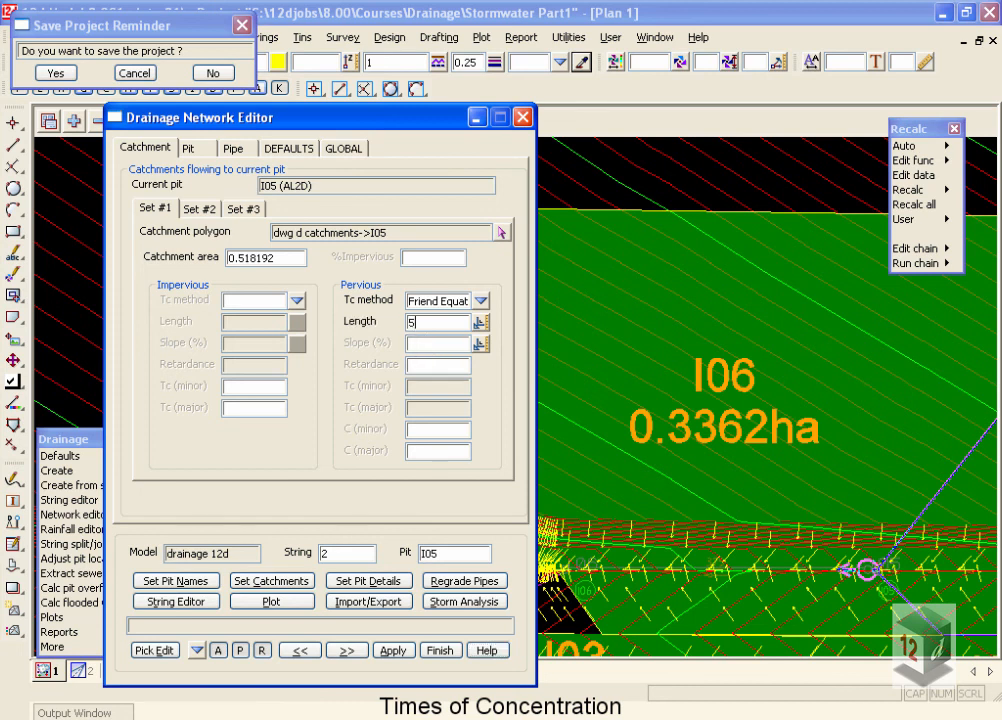
{"action": "left_click", "coordinate": [432, 342]}
{"action": "type", "text": "1"}
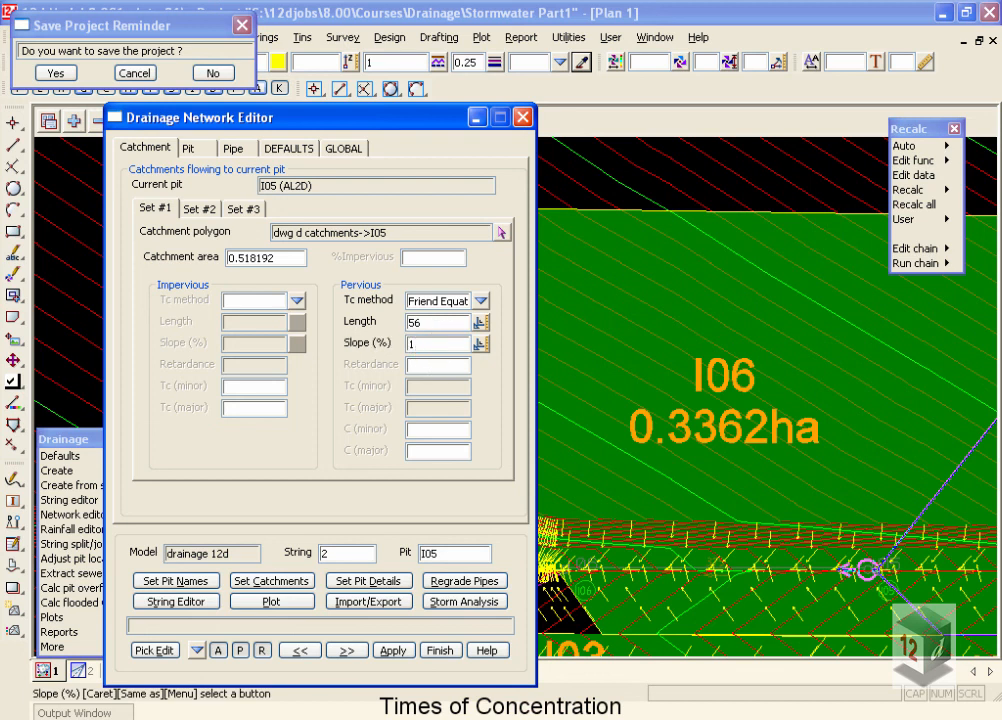
{"action": "type", "text": ".5"}
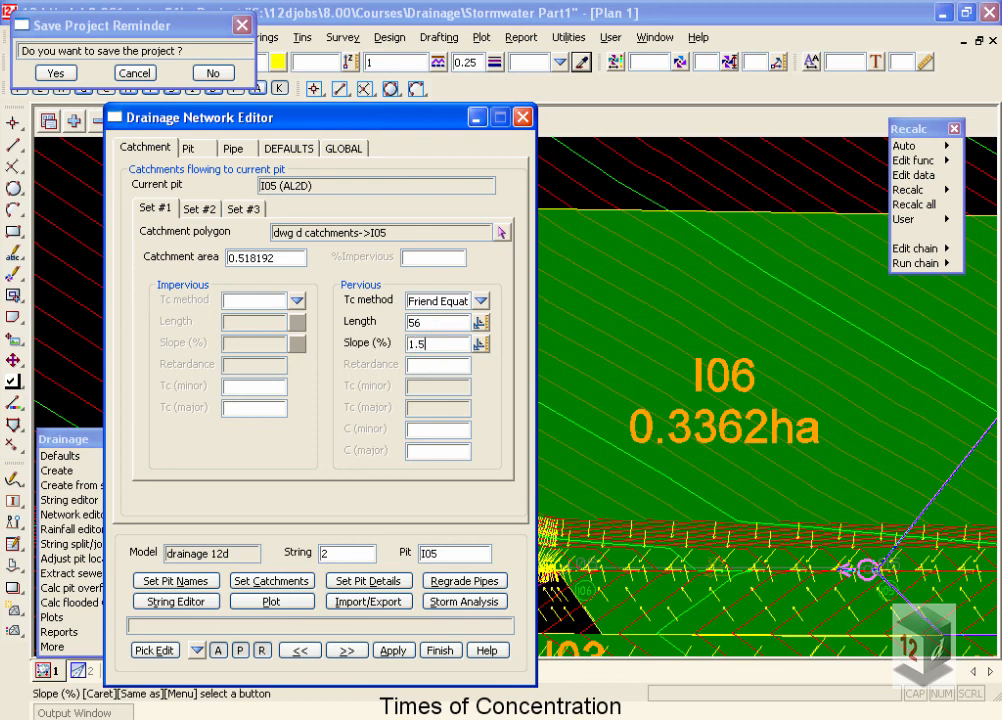
Step: Set the pervious retardance of pit I05's catchment set #1 to 0.15
{"action": "left_click", "coordinate": [430, 366]}
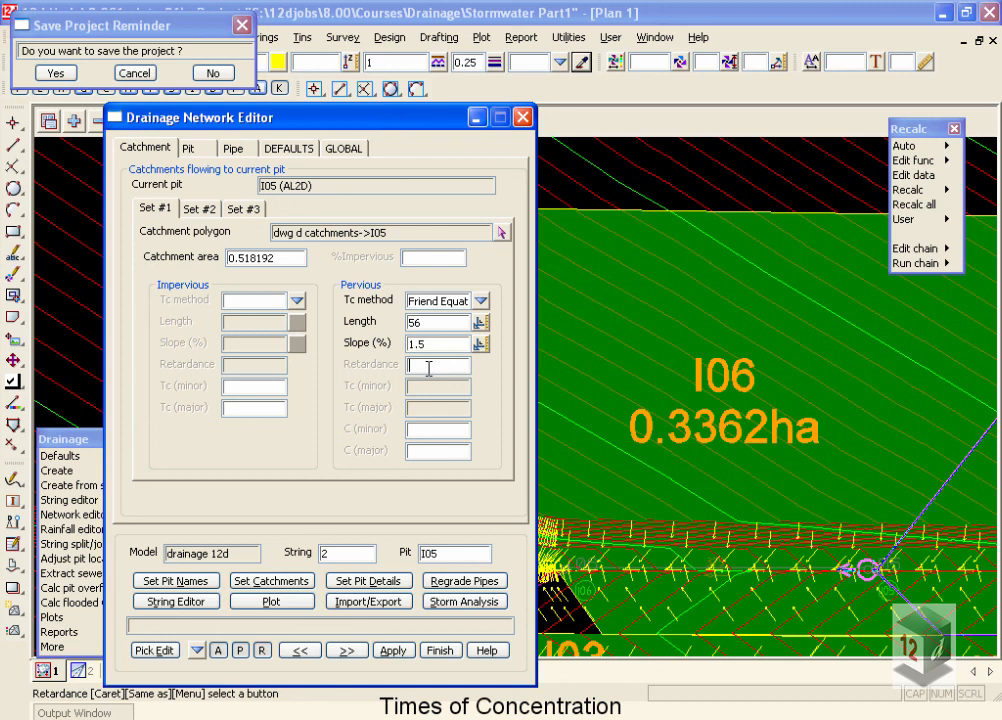
{"action": "type", "text": "0"}
{"action": "type", "text": "."}
{"action": "type", "text": "35"}
{"action": "key", "text": "BackSpace"}
{"action": "key", "text": "BackSpace"}
{"action": "type", "text": "15"}
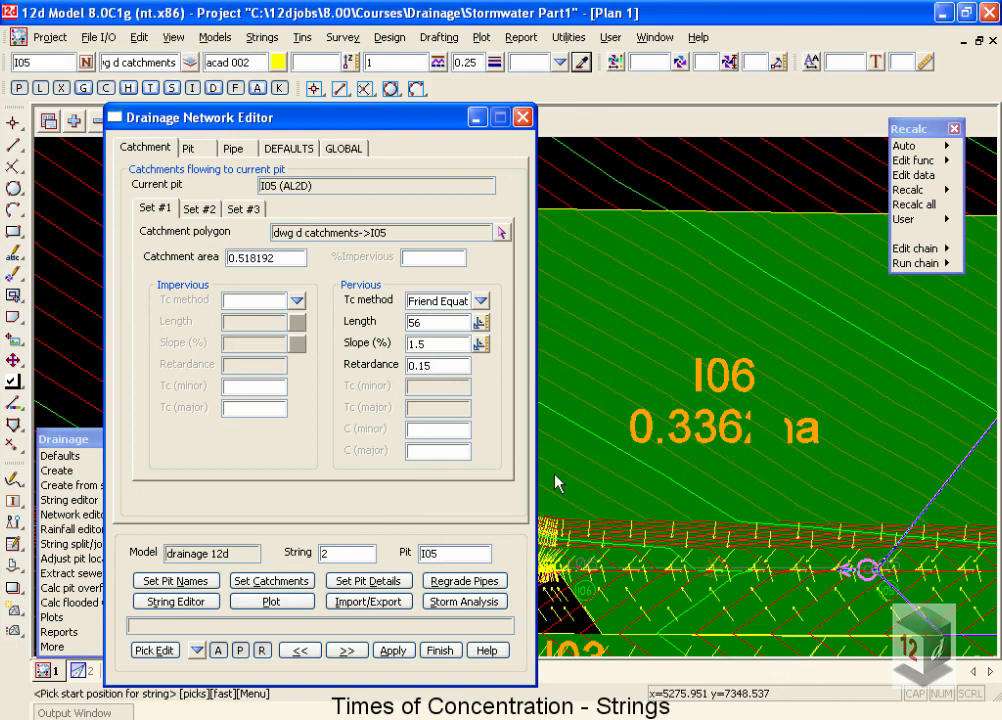
Step: Review the available pervious Tc methods for pit I05's catchment set #1 without changing the selection
{"action": "left_click", "coordinate": [481, 300]}
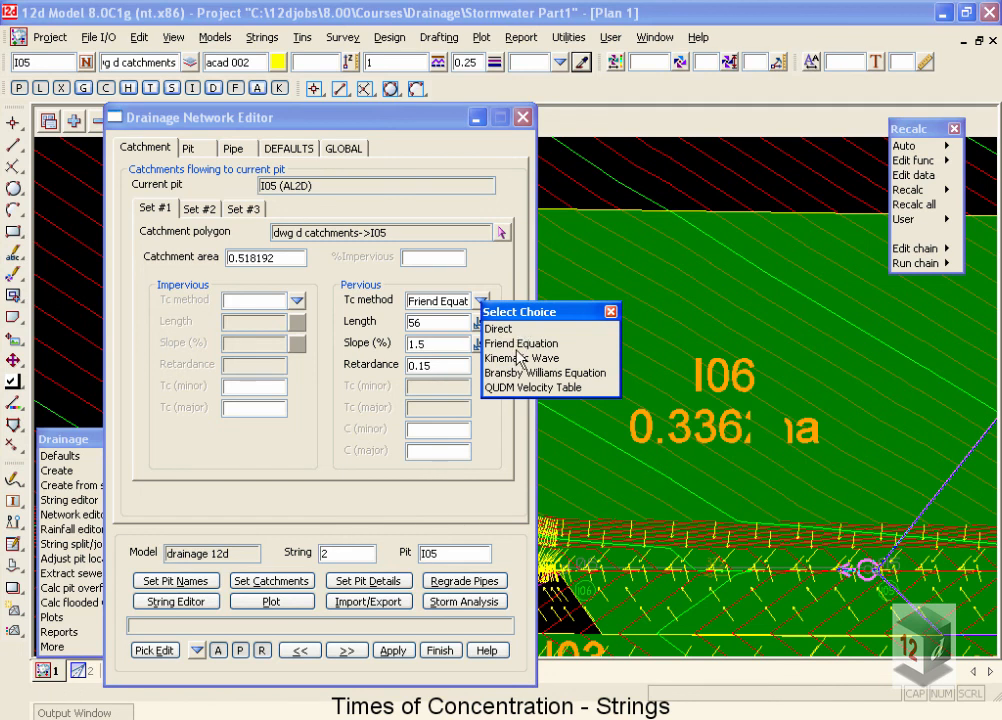
{"action": "left_click", "coordinate": [611, 312]}
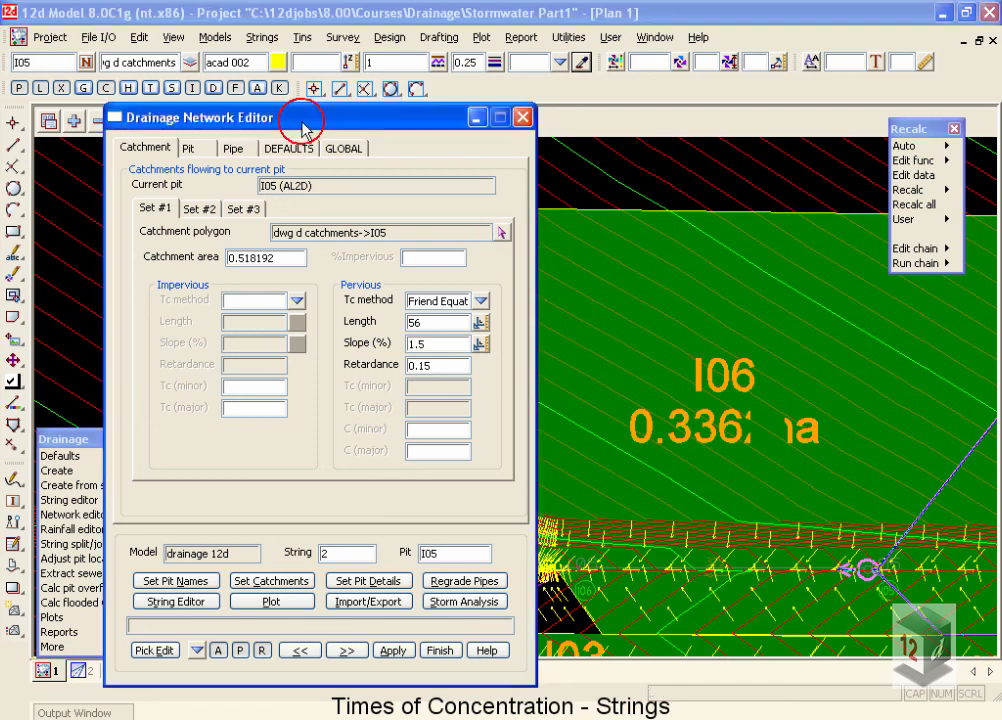
Step: Set the current model for new strings to "dr tc set 1 per"
{"action": "left_click_drag", "start_coordinate": [302, 120], "coordinate": [241, 183]}
{"action": "left_click", "coordinate": [164, 63]}
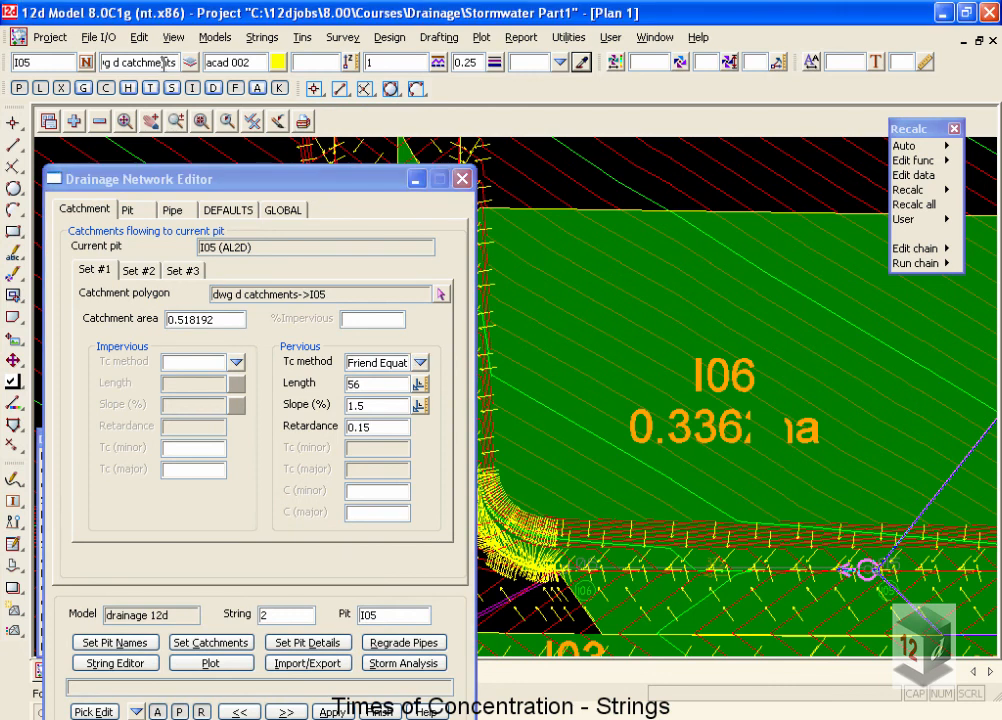
{"action": "key", "text": "Home"}
{"action": "key", "text": "shift+End"}
{"action": "key", "text": "Delete"}
{"action": "type", "text": "dr tc set 1 per"}
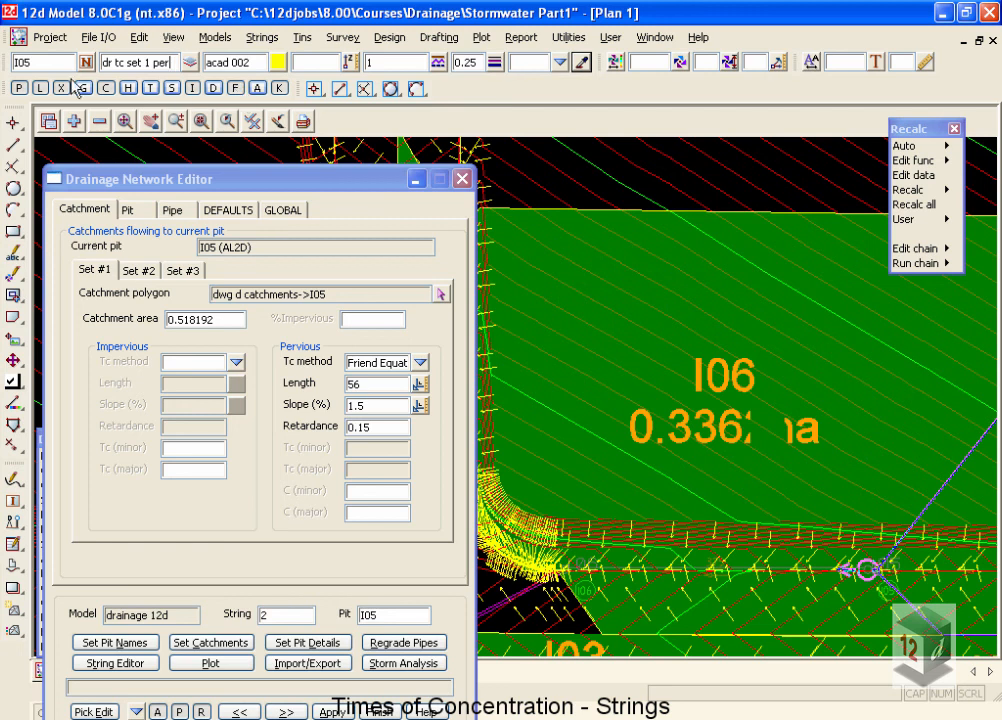
Step: Start a line string for the flow path at catchment I05's far upper corner, opposite the pit
{"action": "left_click", "coordinate": [12, 150]}
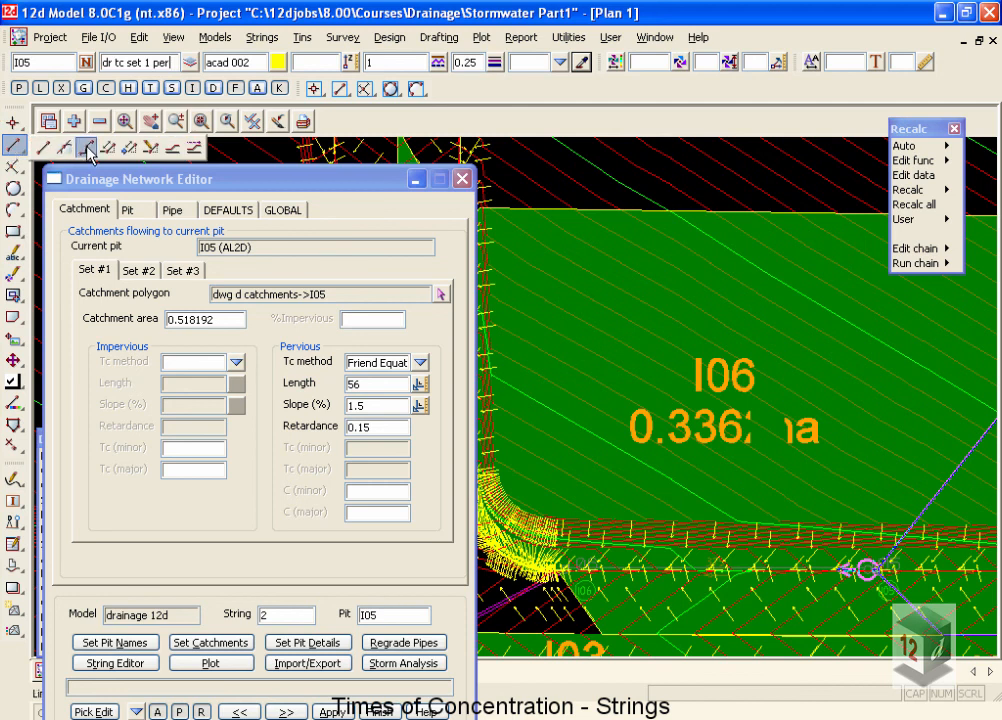
{"action": "left_click", "coordinate": [88, 150]}
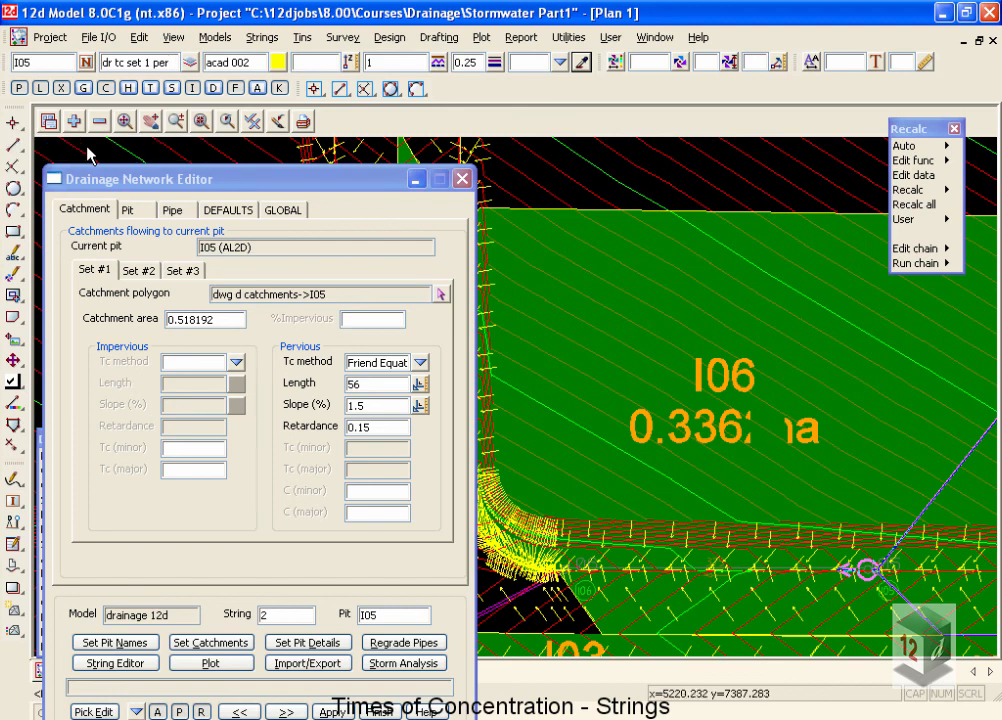
{"action": "scroll", "coordinate": [576, 368], "scroll_direction": "down", "scroll_amount": 2}
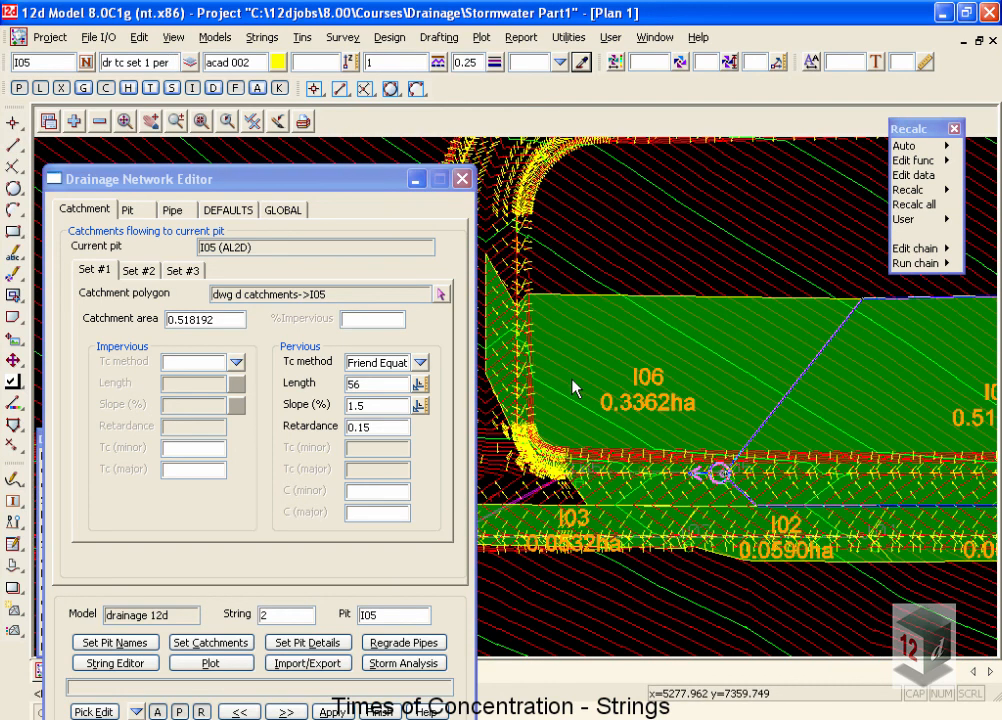
{"action": "scroll", "coordinate": [550, 387], "scroll_direction": "down", "scroll_amount": 2}
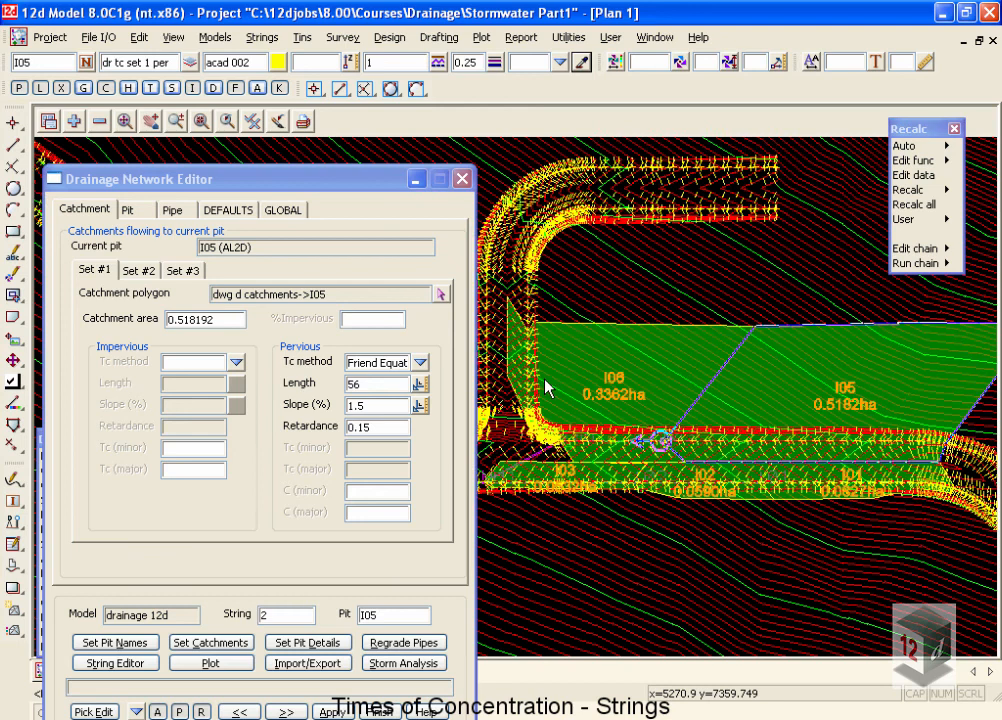
{"action": "scroll", "coordinate": [534, 383], "scroll_direction": "down", "scroll_amount": 1}
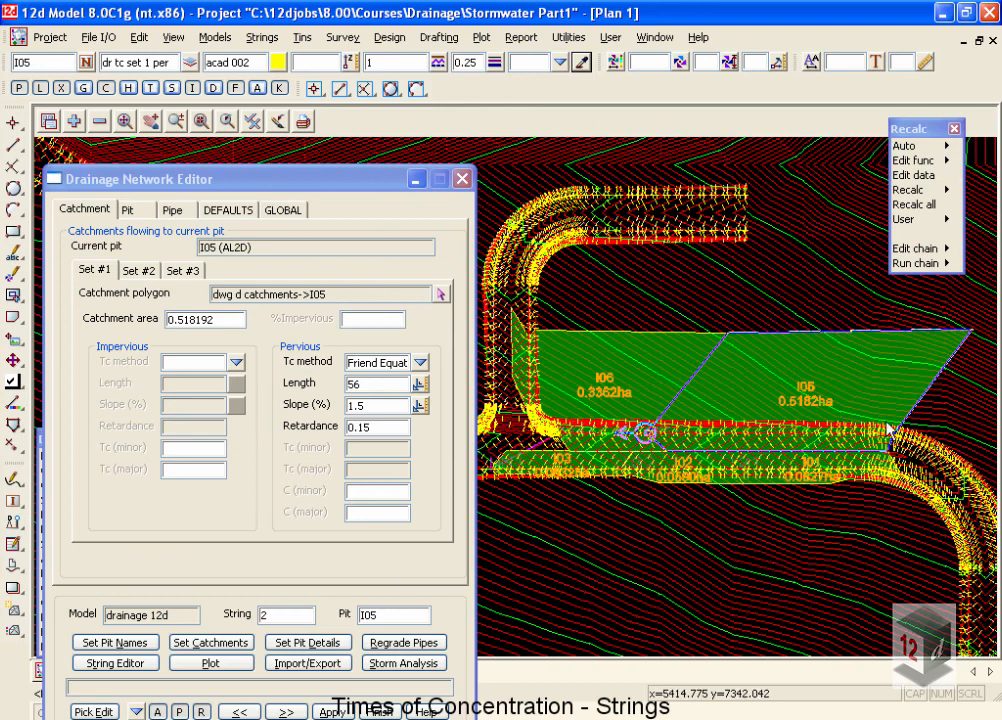
{"action": "scroll", "coordinate": [888, 428], "scroll_direction": "up", "scroll_amount": 1}
{"action": "scroll", "coordinate": [888, 423], "scroll_direction": "up", "scroll_amount": 1}
{"action": "scroll", "coordinate": [945, 340], "scroll_direction": "down", "scroll_amount": 1}
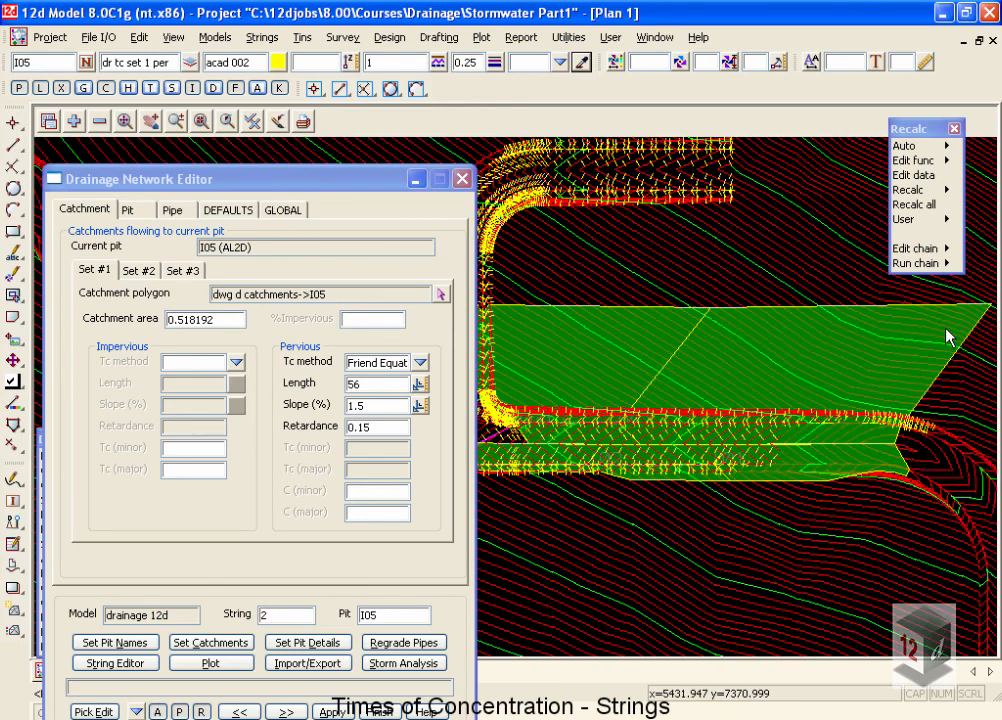
{"action": "left_click", "coordinate": [983, 310]}
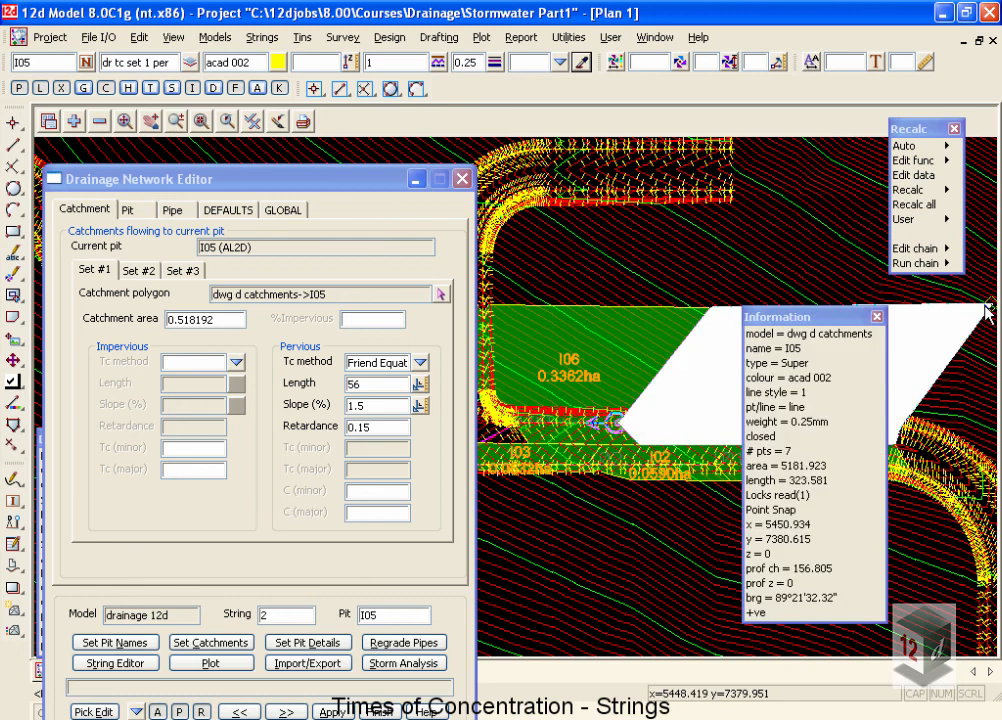
Step: Continue the flow path down the catchment's sloping edge, across to its opposite boundary, and finish the string at pit I05
{"action": "left_click", "coordinate": [916, 407]}
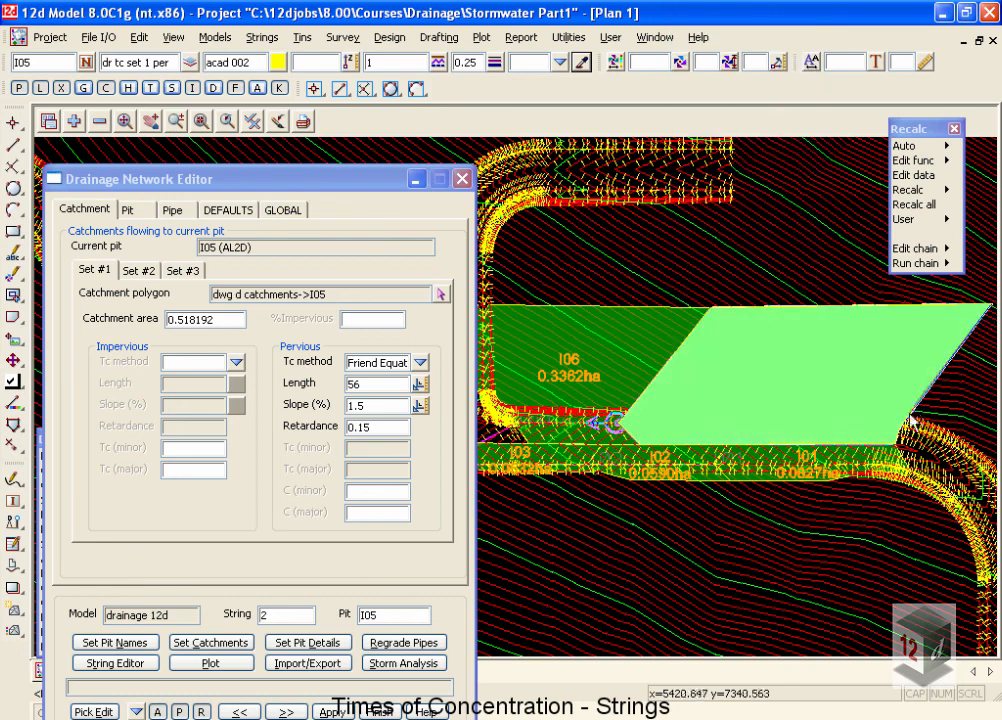
{"action": "left_click", "coordinate": [909, 416]}
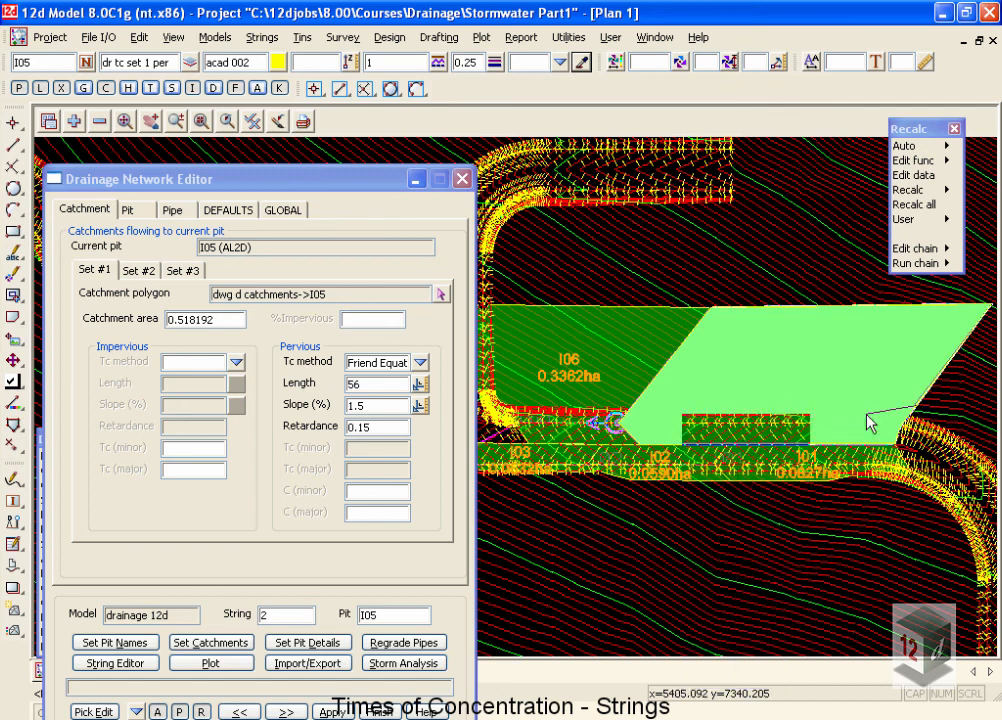
{"action": "left_click", "coordinate": [636, 411]}
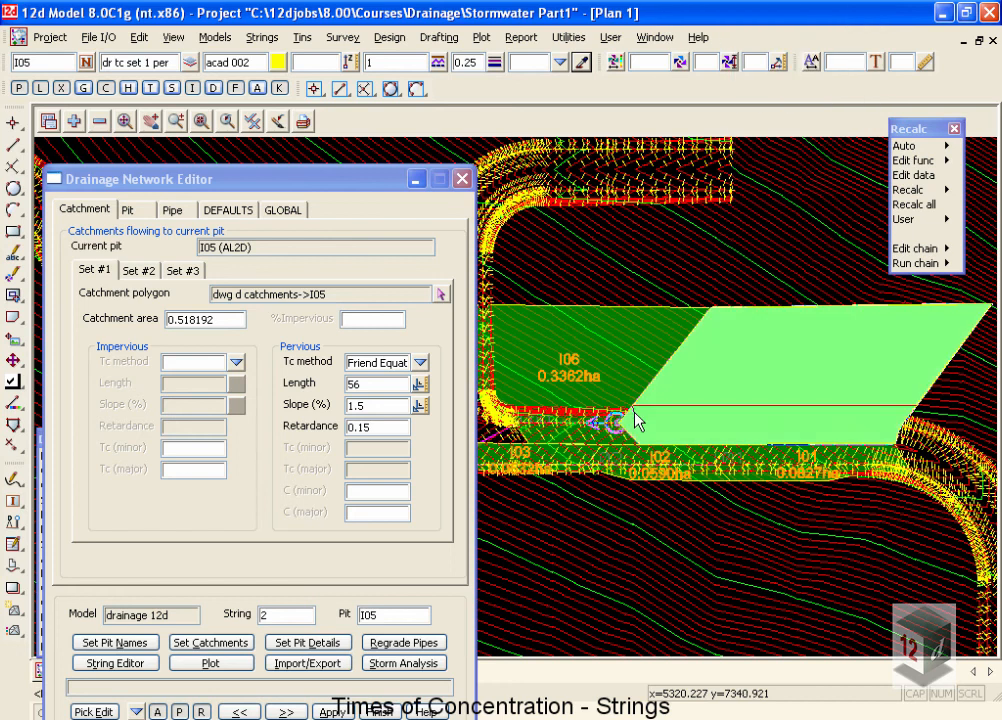
{"action": "scroll", "coordinate": [633, 414], "scroll_direction": "up", "scroll_amount": 5}
{"action": "scroll", "coordinate": [624, 428], "scroll_direction": "up", "scroll_amount": 1}
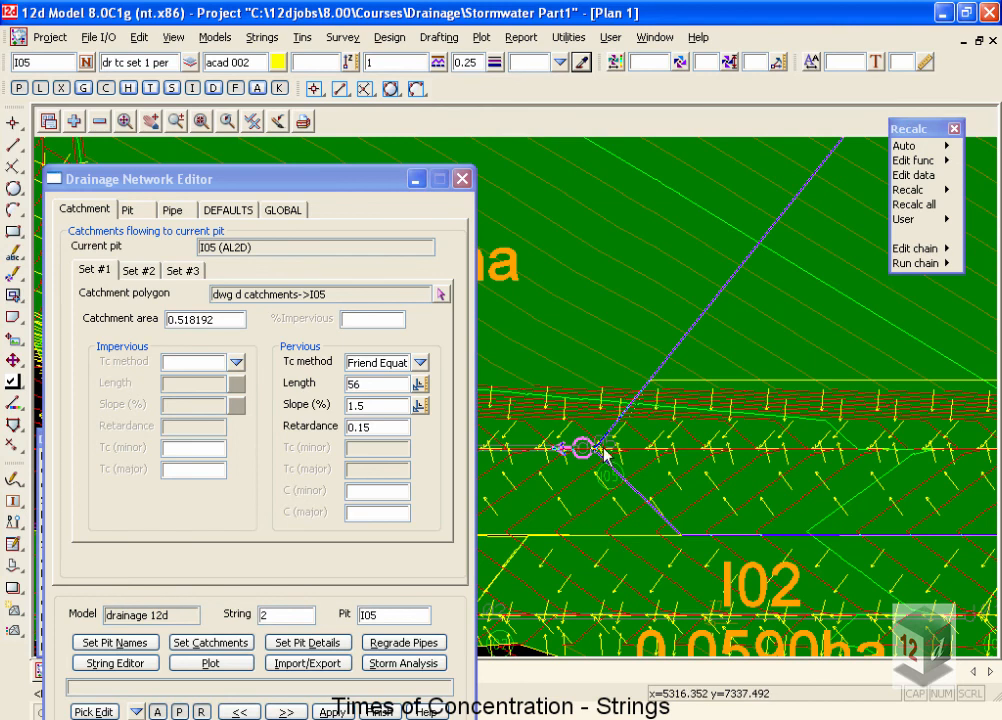
{"action": "left_click", "coordinate": [593, 447]}
{"action": "middle_click", "coordinate": [595, 449]}
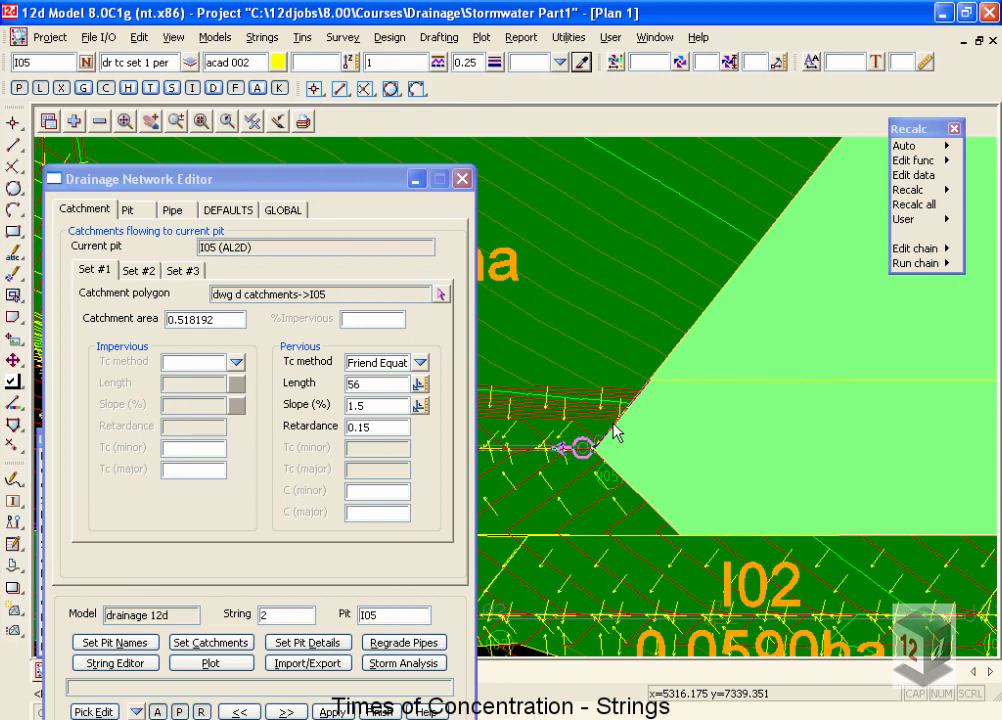
Step: Assign "dr tc set 1 per" as the pervious Tc strings model for dwg d catchments in my catchments.catchments
{"action": "left_click", "coordinate": [290, 212]}
{"action": "left_click", "coordinate": [166, 250]}
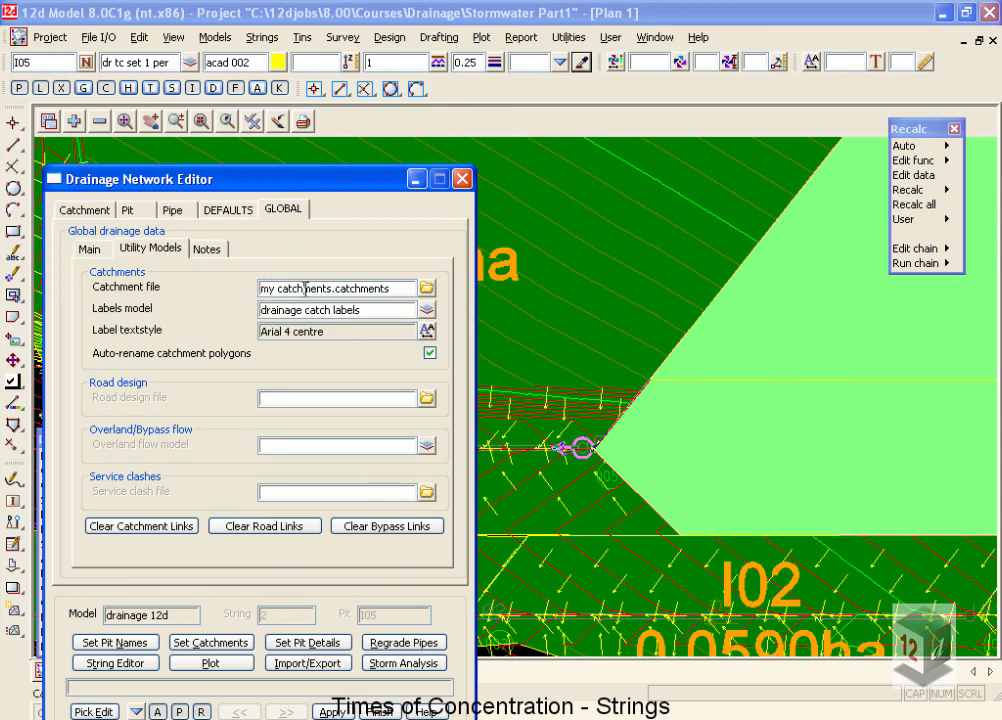
{"action": "left_click", "coordinate": [427, 289]}
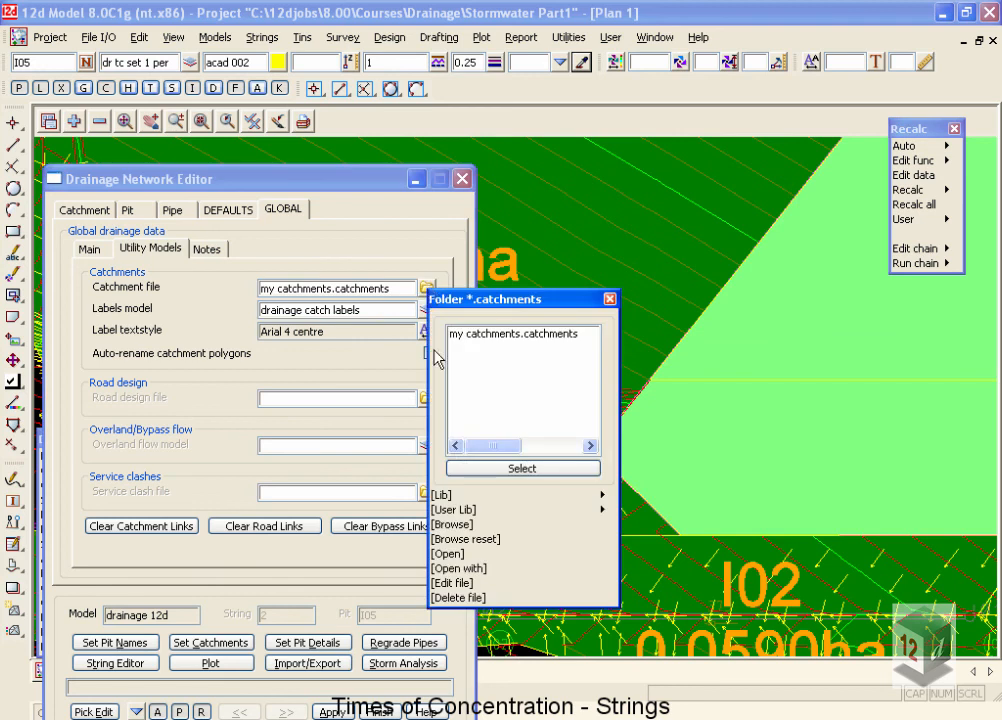
{"action": "left_click", "coordinate": [460, 555]}
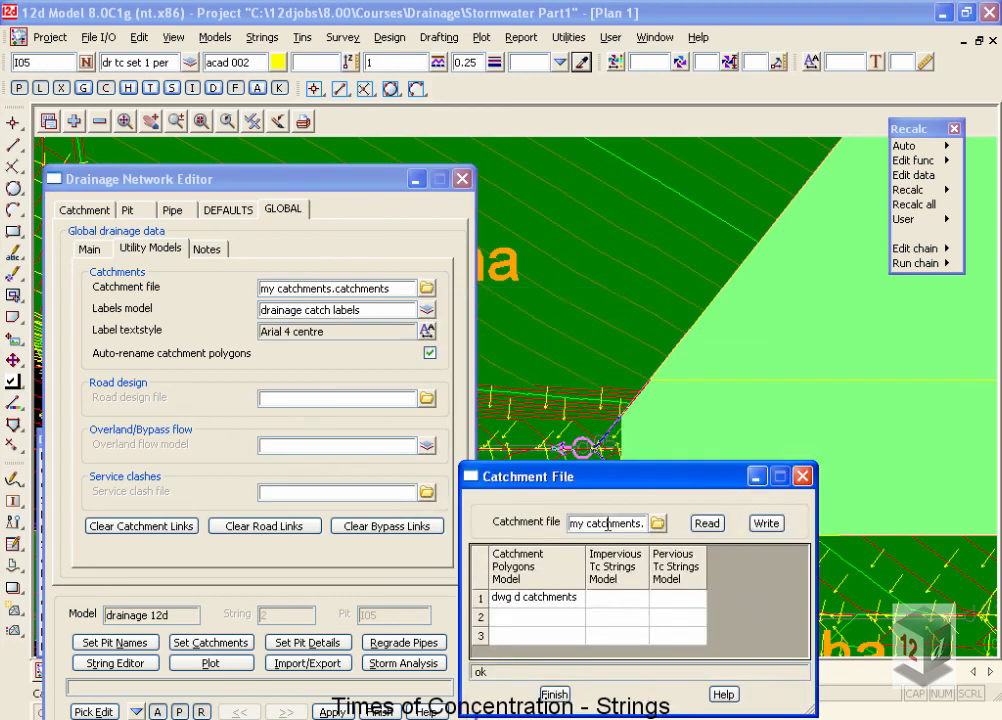
{"action": "left_click_drag", "start_coordinate": [560, 477], "coordinate": [423, 432]}
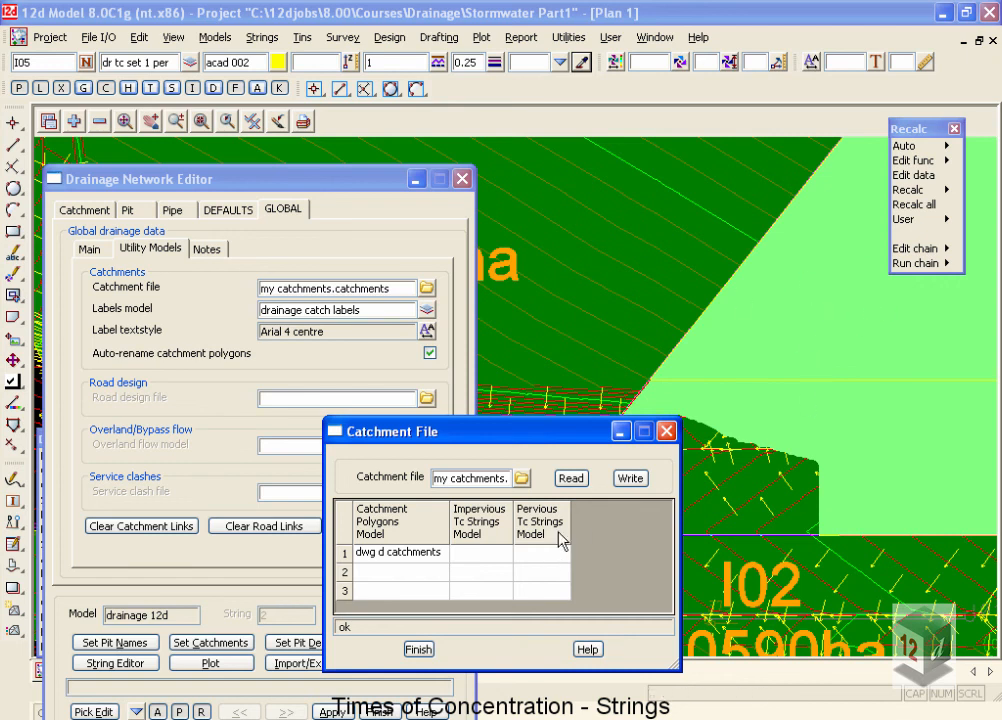
{"action": "left_click", "coordinate": [535, 553]}
{"action": "left_click", "coordinate": [537, 563]}
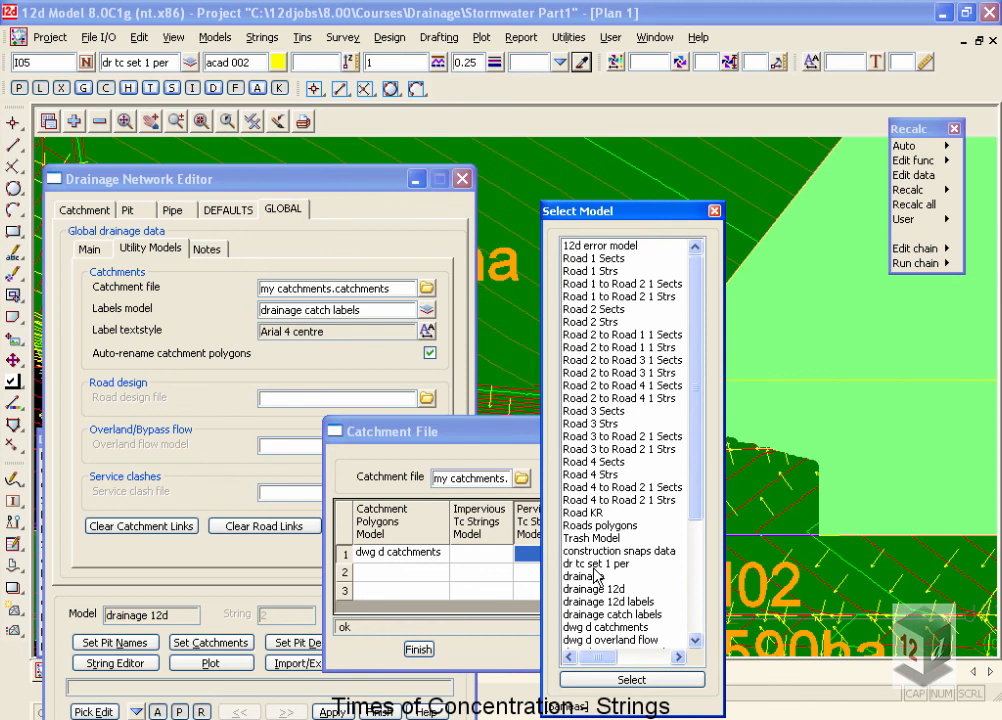
{"action": "double_click", "coordinate": [594, 565]}
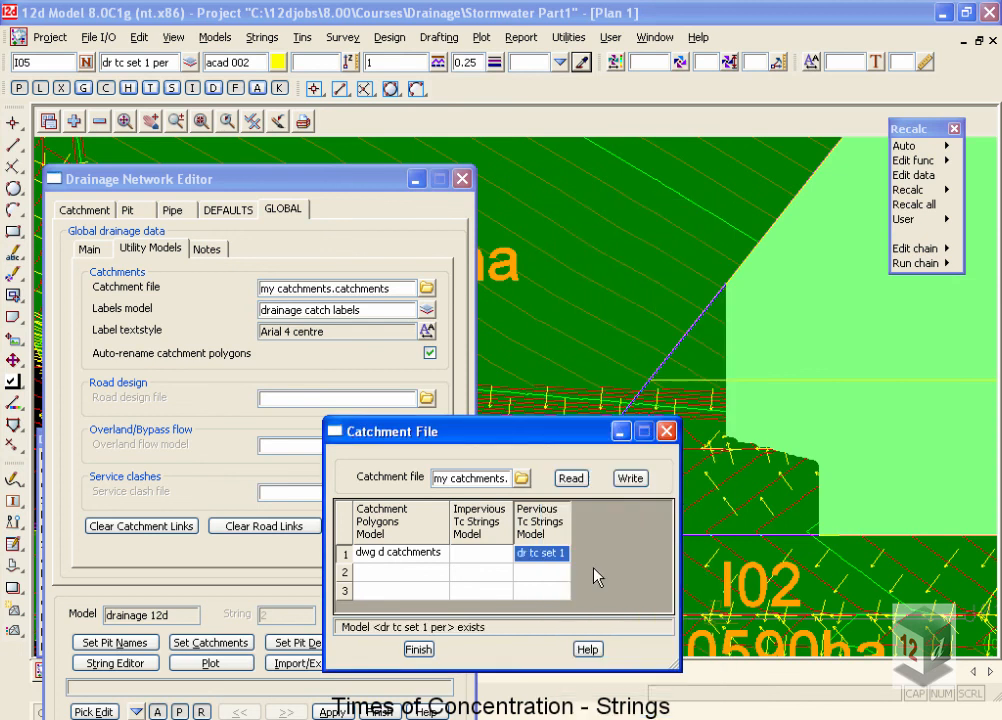
Step: Write the catchment file over the existing my catchments.catchments and close the file editor
{"action": "left_click", "coordinate": [642, 481]}
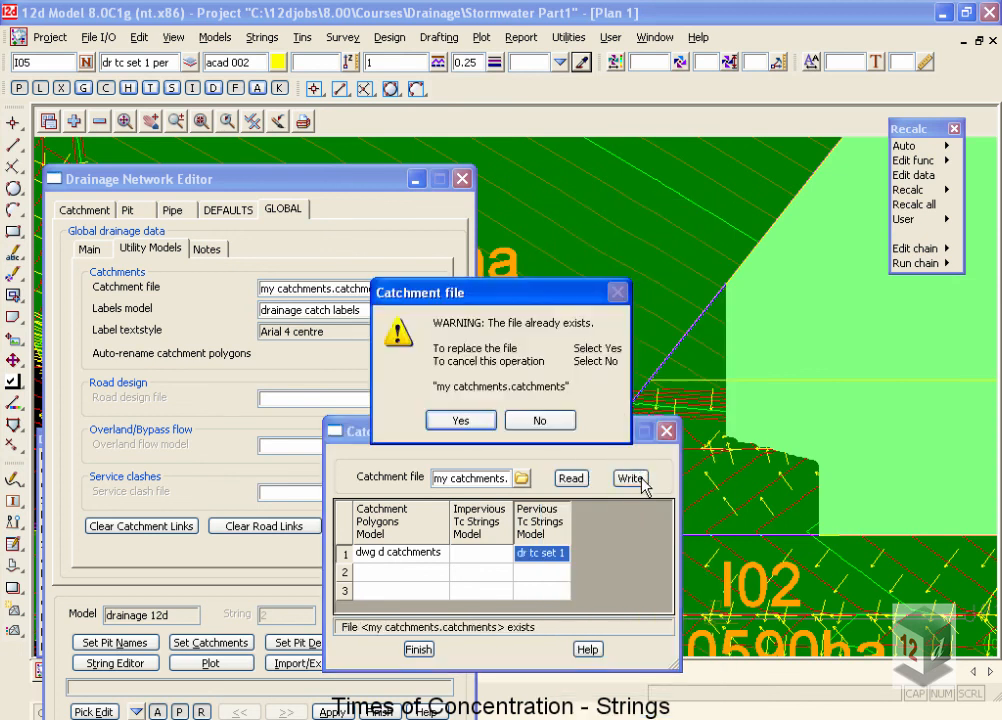
{"action": "left_click", "coordinate": [458, 421]}
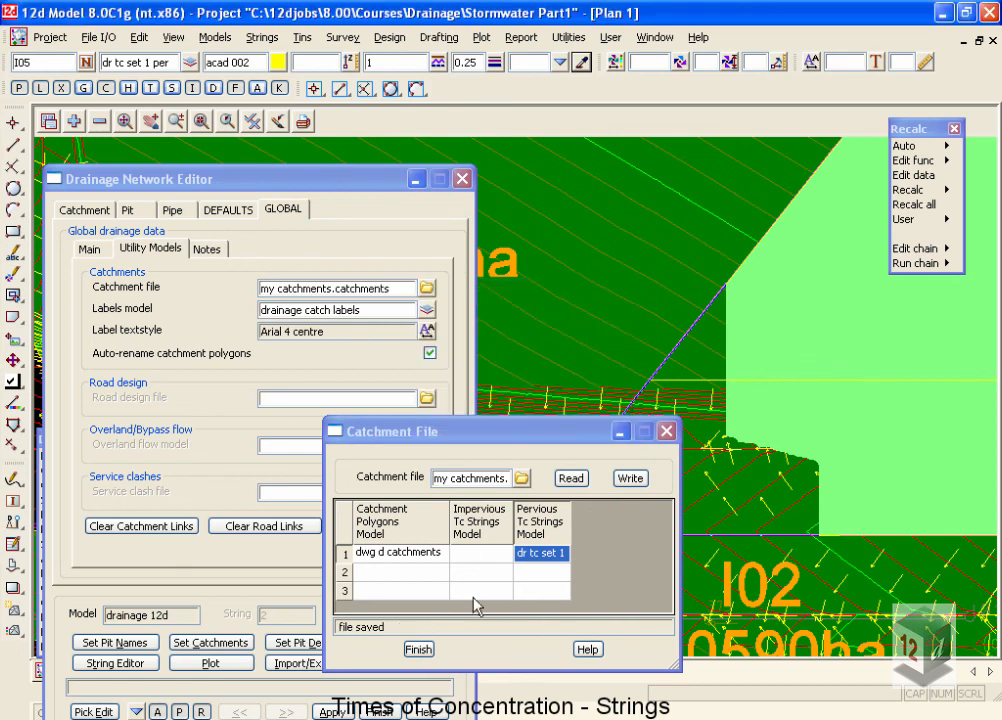
{"action": "left_click", "coordinate": [419, 650]}
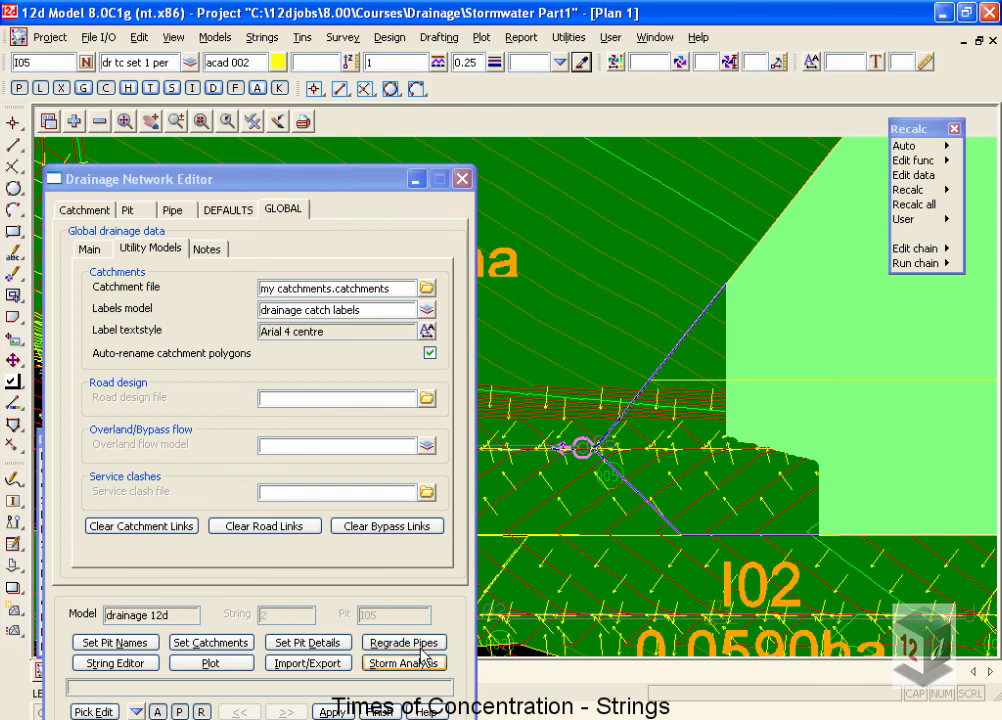
Step: Run Set Catchments to update the catchment details, and check the pervious length and slope for pit I05
{"action": "left_click", "coordinate": [228, 641]}
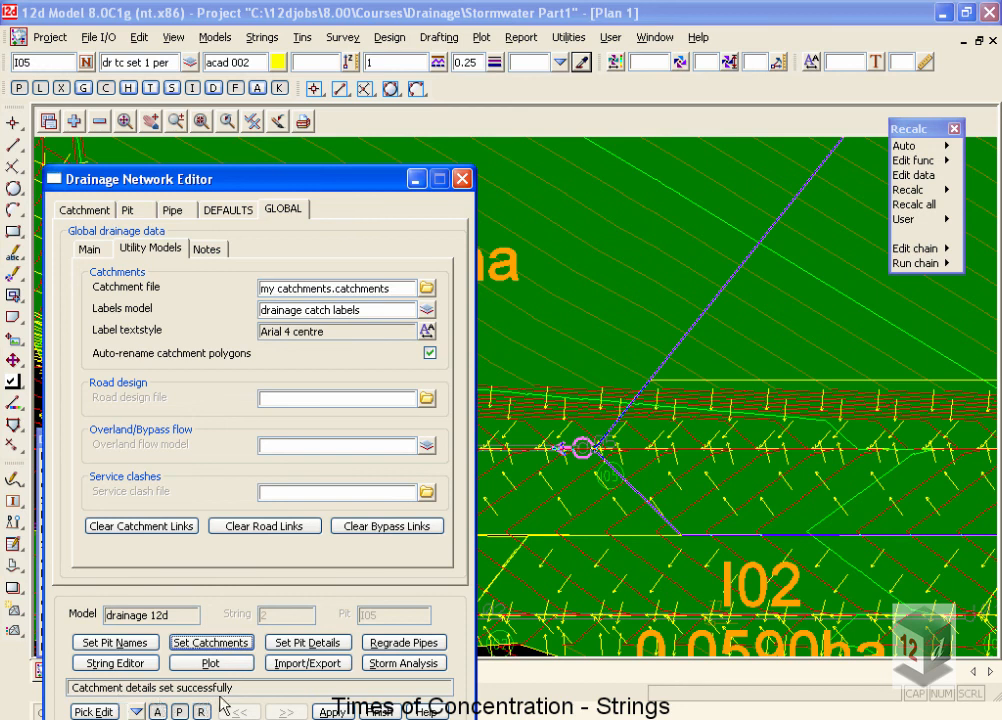
{"action": "left_click", "coordinate": [85, 211]}
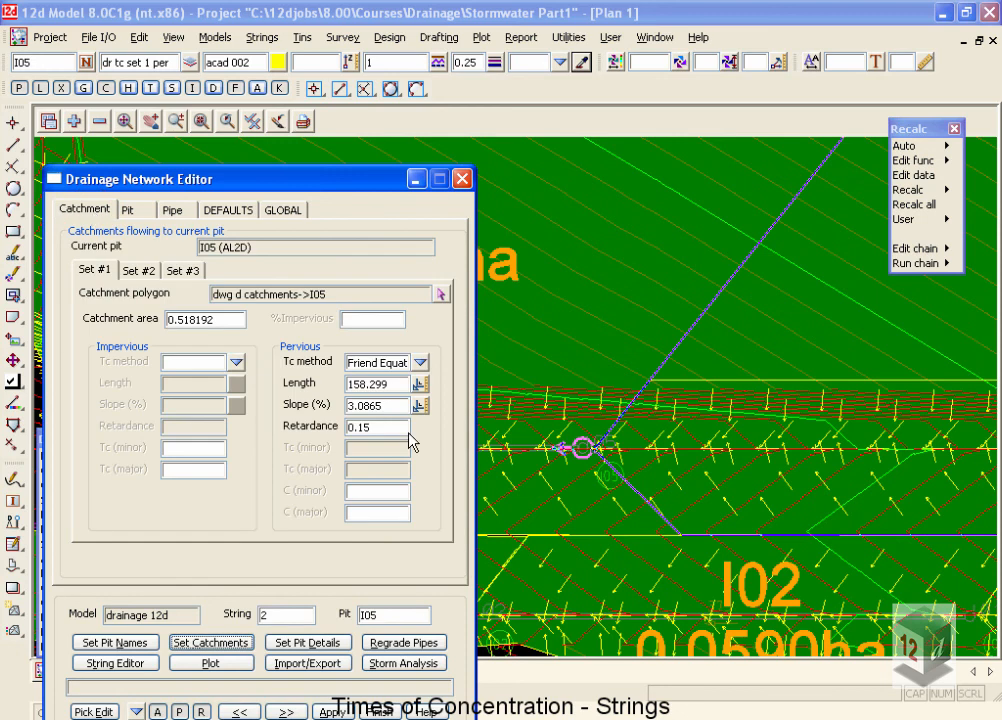
{"action": "left_click", "coordinate": [400, 386]}
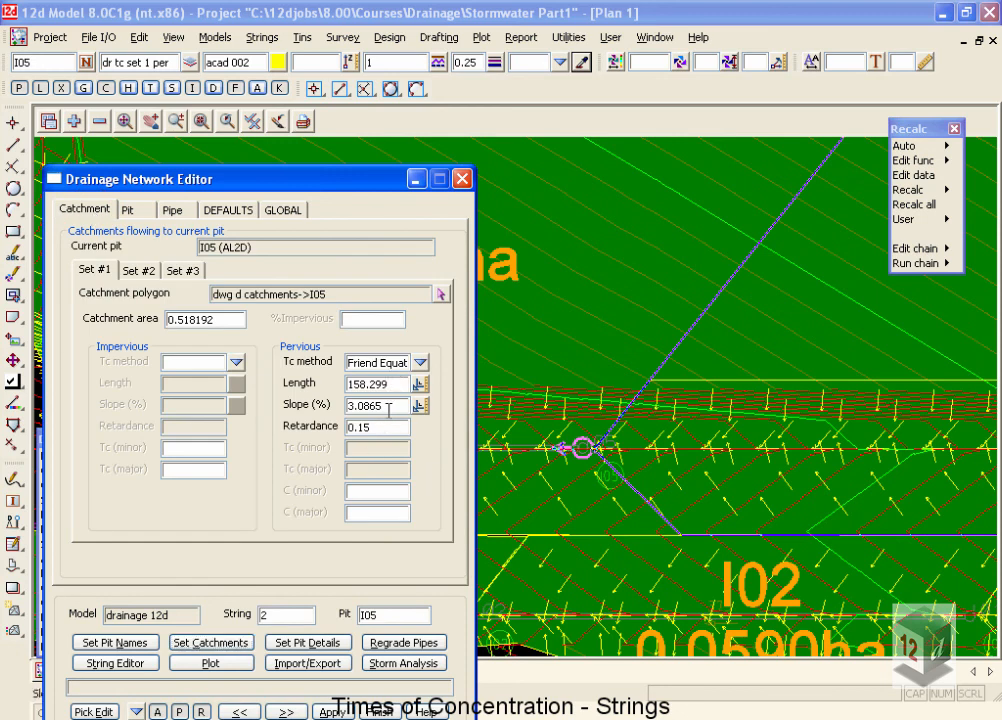
{"action": "left_click", "coordinate": [389, 411]}
Step: Move the network editor clear of the views and tile the view windows horizontally
{"action": "left_click_drag", "start_coordinate": [362, 180], "coordinate": [958, 523]}
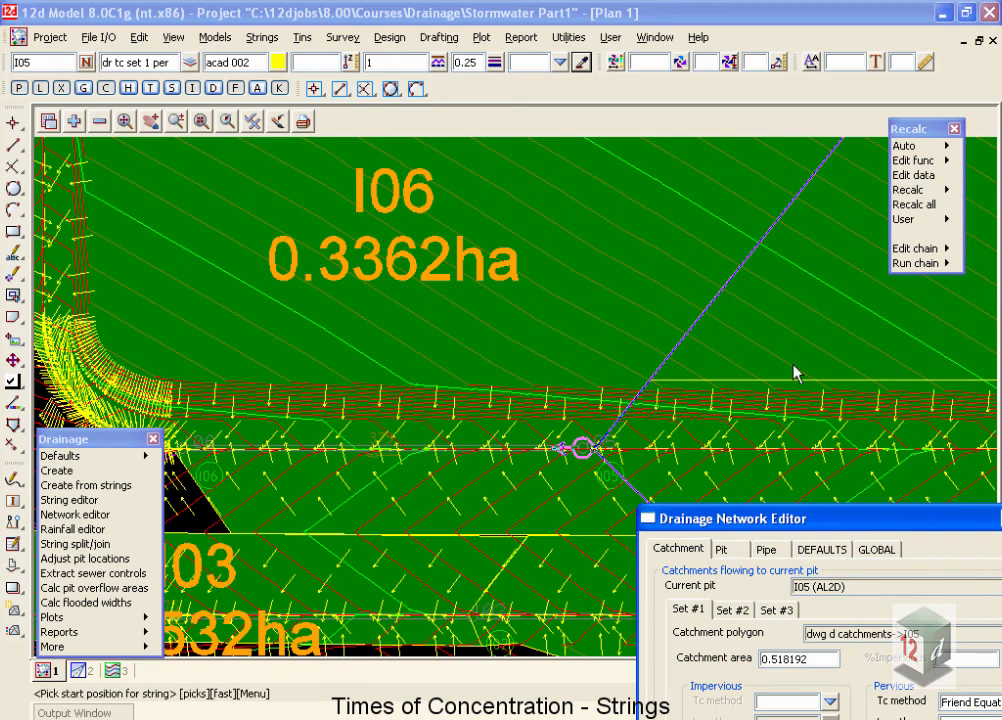
{"action": "left_click", "coordinate": [655, 38]}
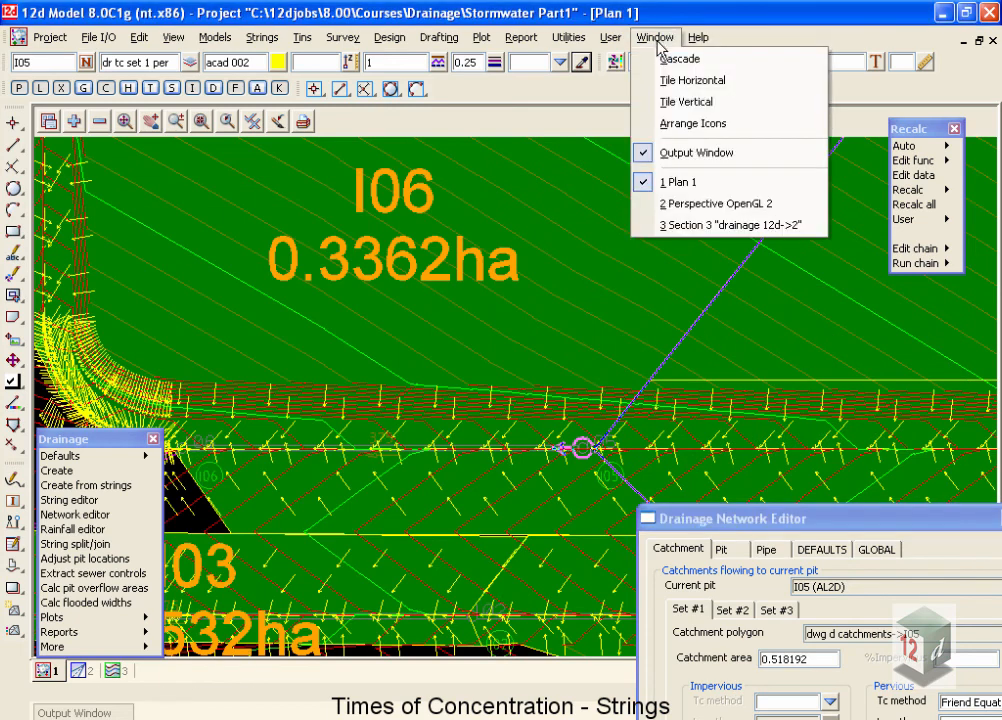
{"action": "left_click", "coordinate": [686, 88]}
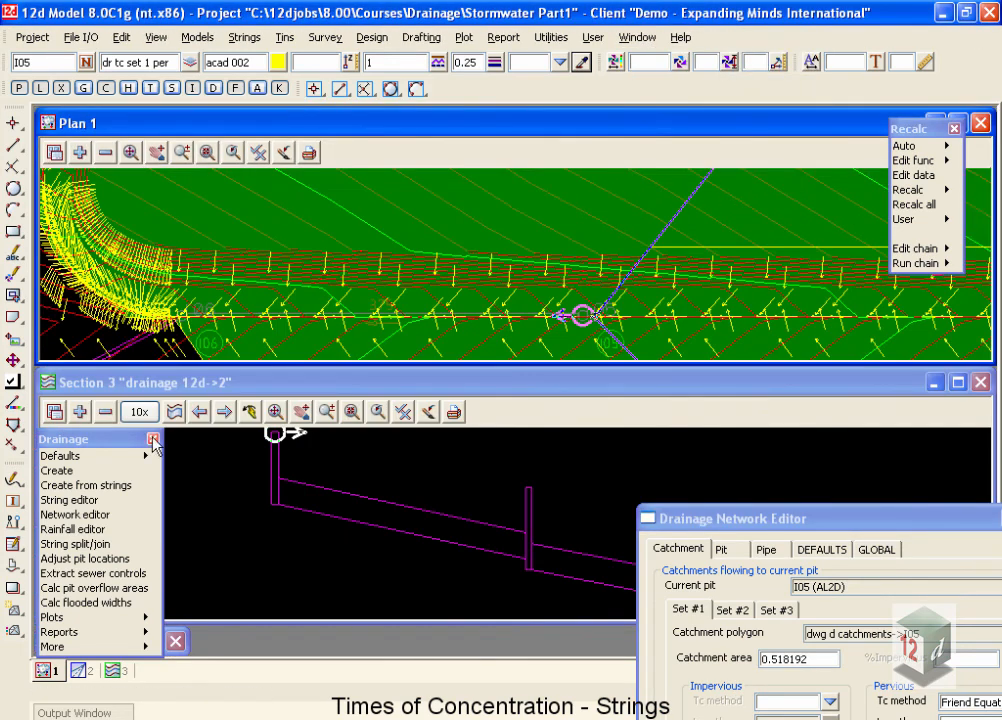
Step: Profile pit I05's pervious Tc string in the Section 3 view and show its full length
{"action": "left_click", "coordinate": [732, 250]}
{"action": "middle_click", "coordinate": [732, 250]}
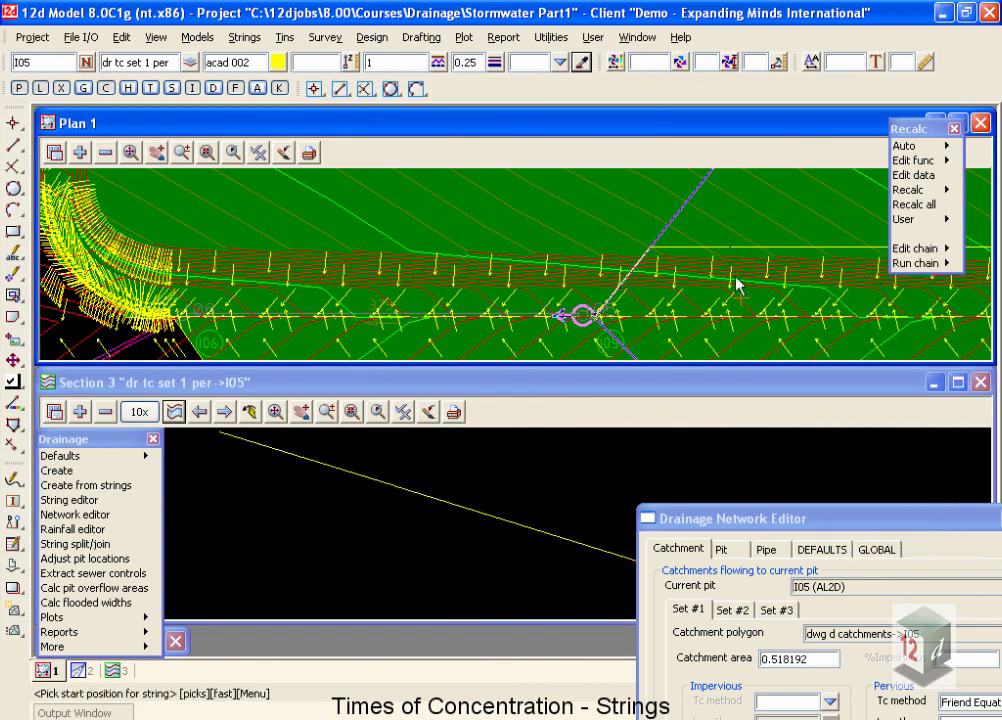
{"action": "left_click_drag", "start_coordinate": [758, 519], "coordinate": [611, 689]}
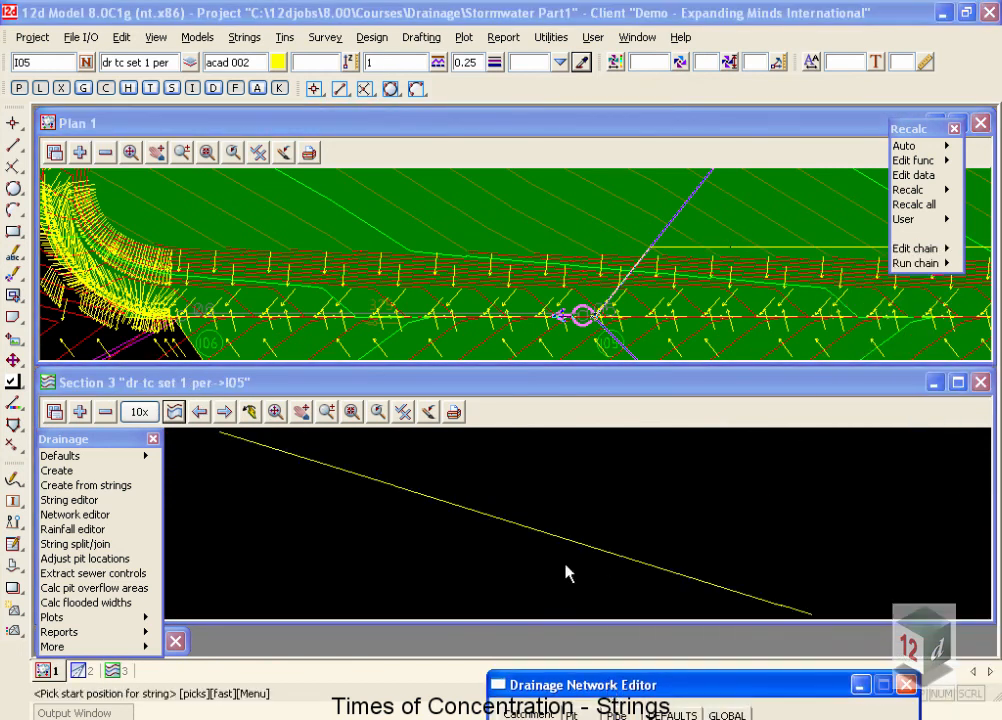
{"action": "left_click", "coordinate": [565, 562]}
{"action": "scroll", "coordinate": [577, 552], "scroll_direction": "down", "scroll_amount": 3}
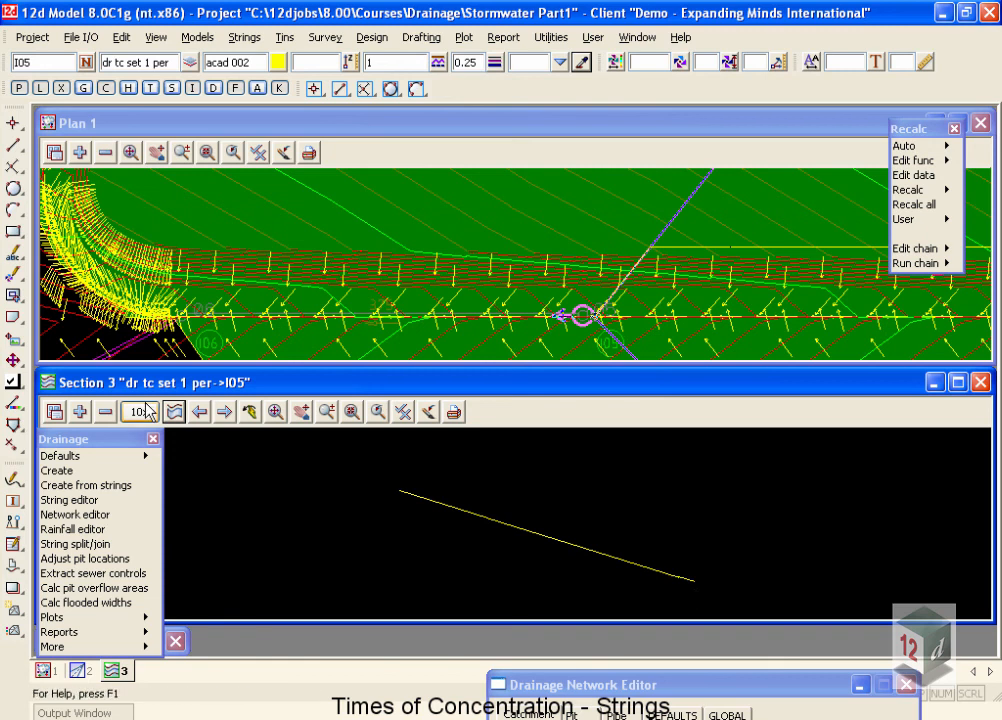
Step: Add the tin combined model to the Section 3 view and compare its surface with pit I05's Tc string, especially at the downstream end
{"action": "left_click", "coordinate": [83, 418]}
{"action": "left_click", "coordinate": [125, 458]}
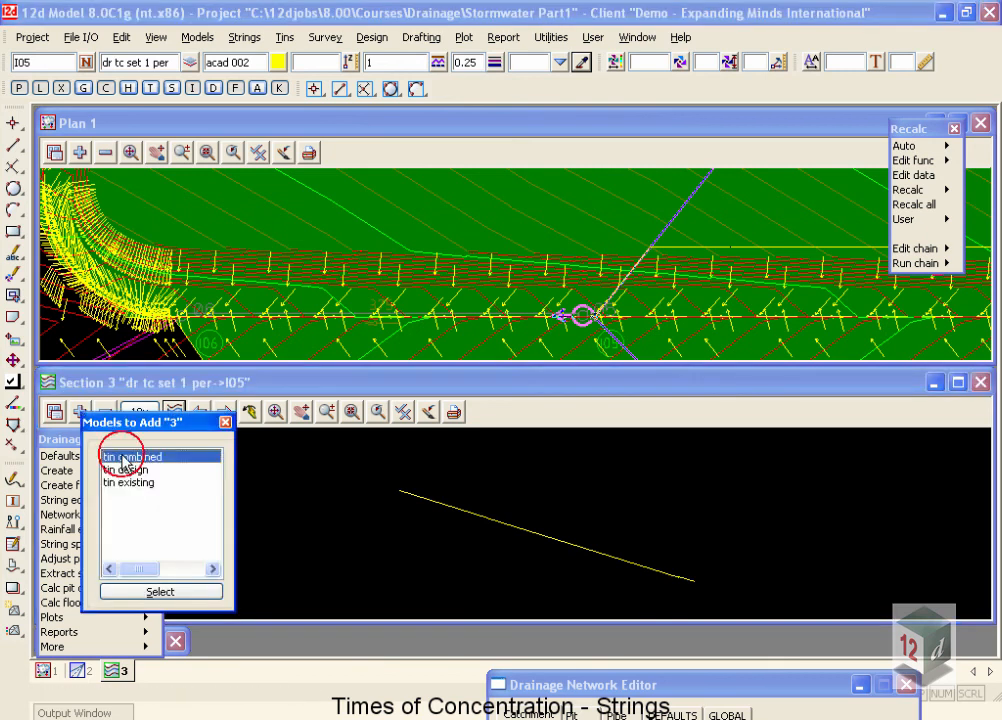
{"action": "double_click", "coordinate": [125, 458]}
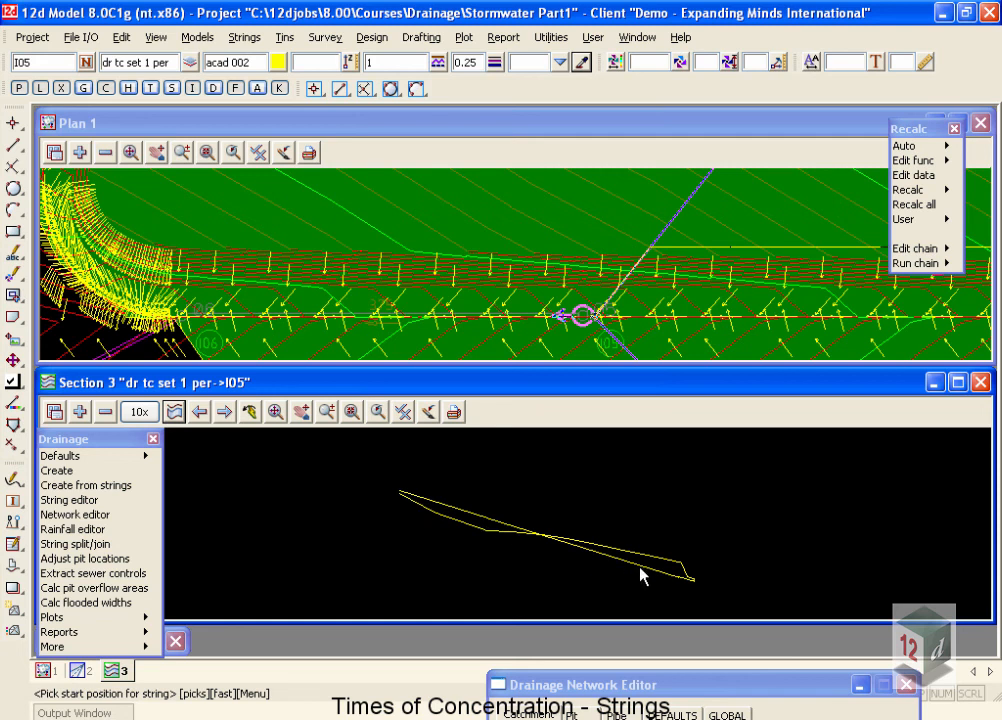
{"action": "scroll", "coordinate": [690, 597], "scroll_direction": "up", "scroll_amount": 3}
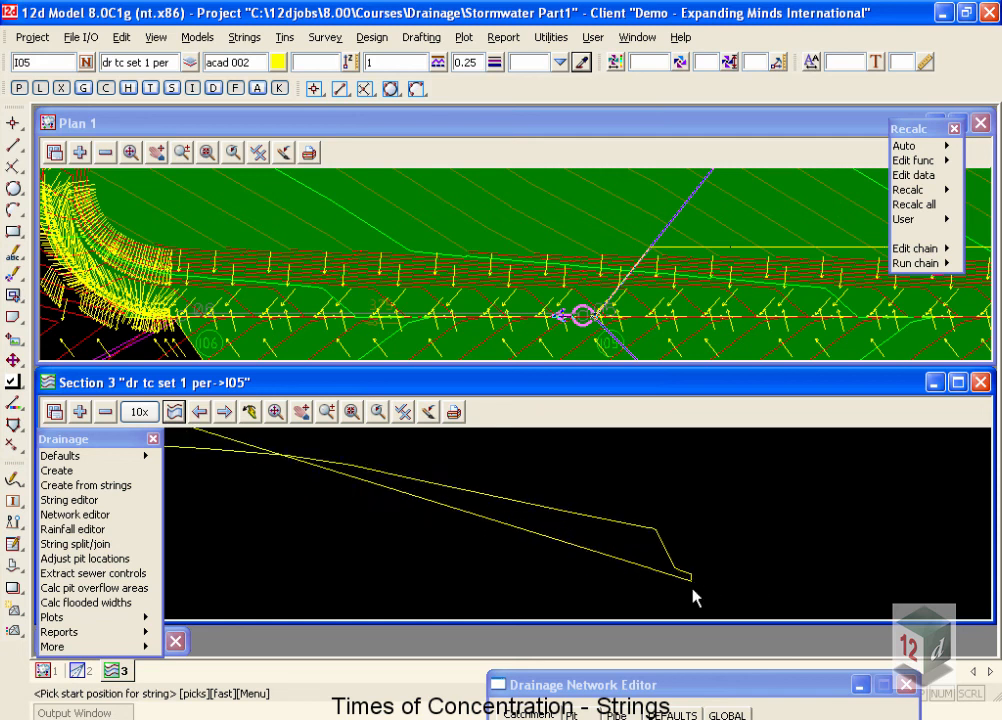
{"action": "scroll", "coordinate": [694, 594], "scroll_direction": "up", "scroll_amount": 1}
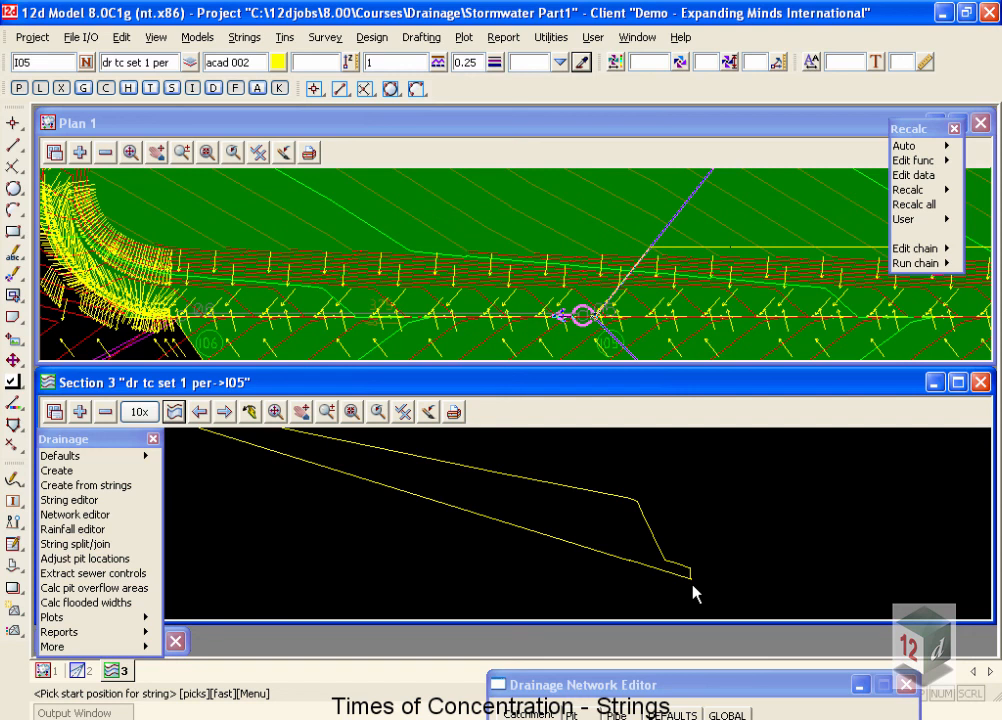
{"action": "scroll", "coordinate": [698, 595], "scroll_direction": "down", "scroll_amount": 2}
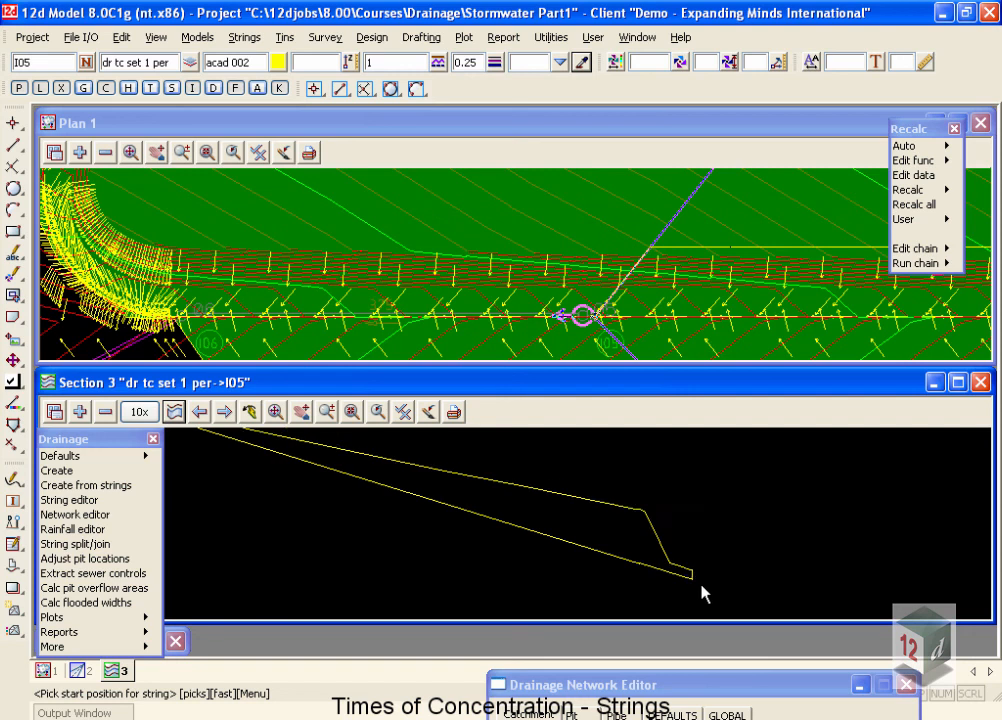
Step: Display segment grades and lengths along the Tc string profile, and move the network editor back up to compare pit I05's pervious length and slope
{"action": "left_click", "coordinate": [402, 411]}
{"action": "left_click", "coordinate": [412, 445]}
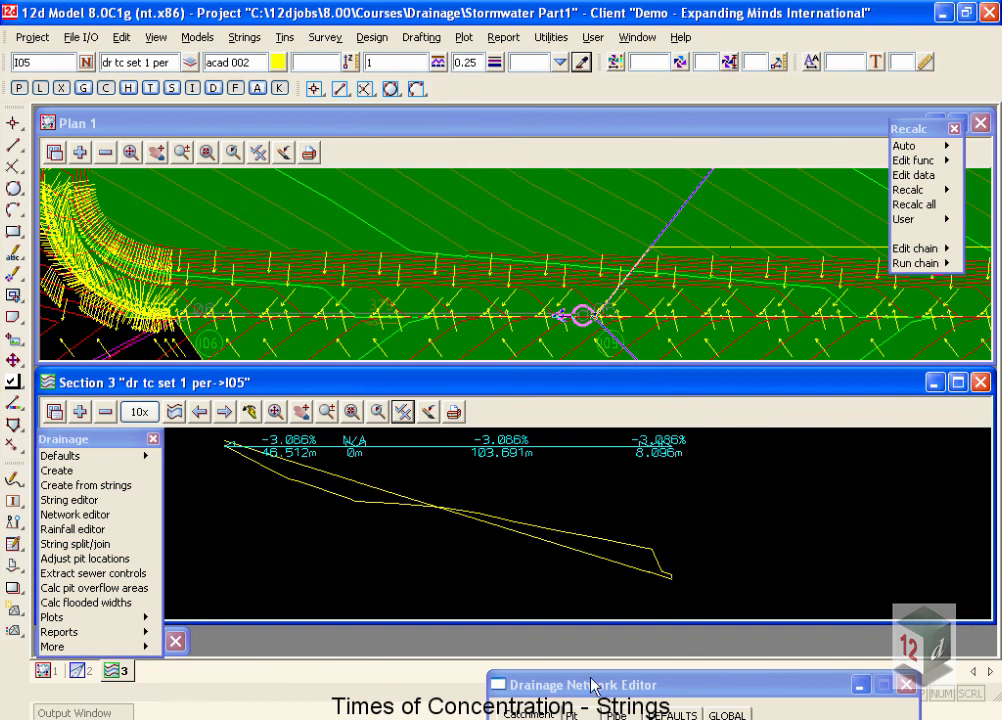
{"action": "left_click_drag", "start_coordinate": [595, 691], "coordinate": [575, 140]}
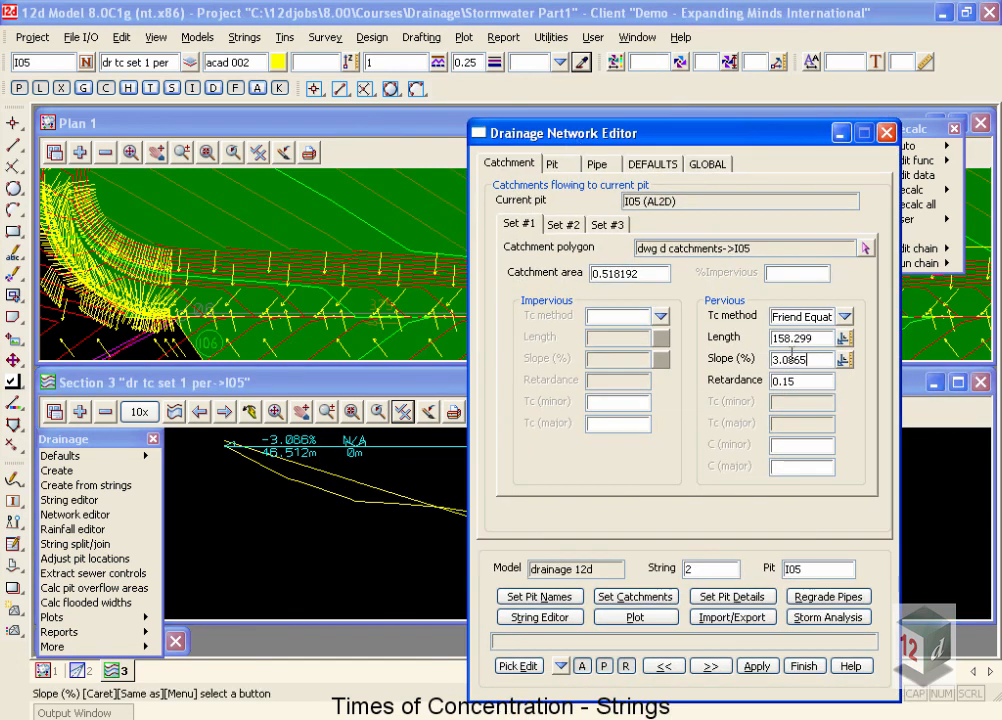